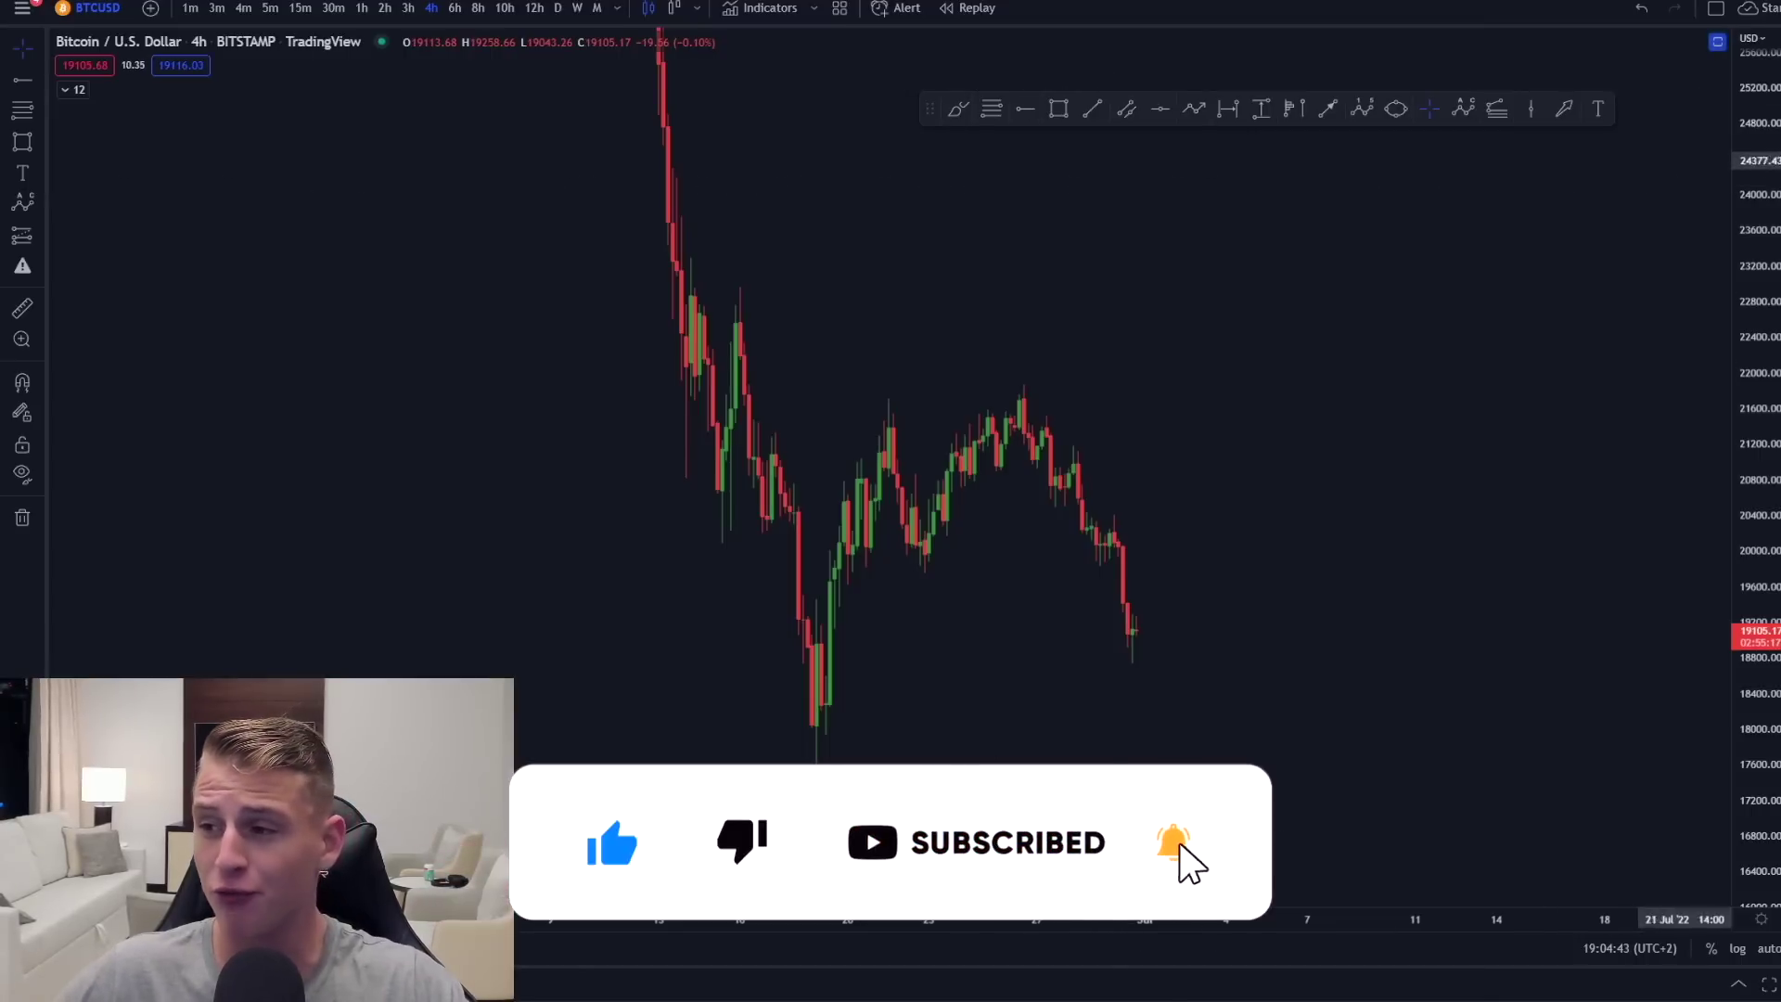
Step: Draw a freehand uptrend zigzag of higher highs and higher lows with the Brush in the empty chart area beside the price
scroll(1709, 707, "down", 3)
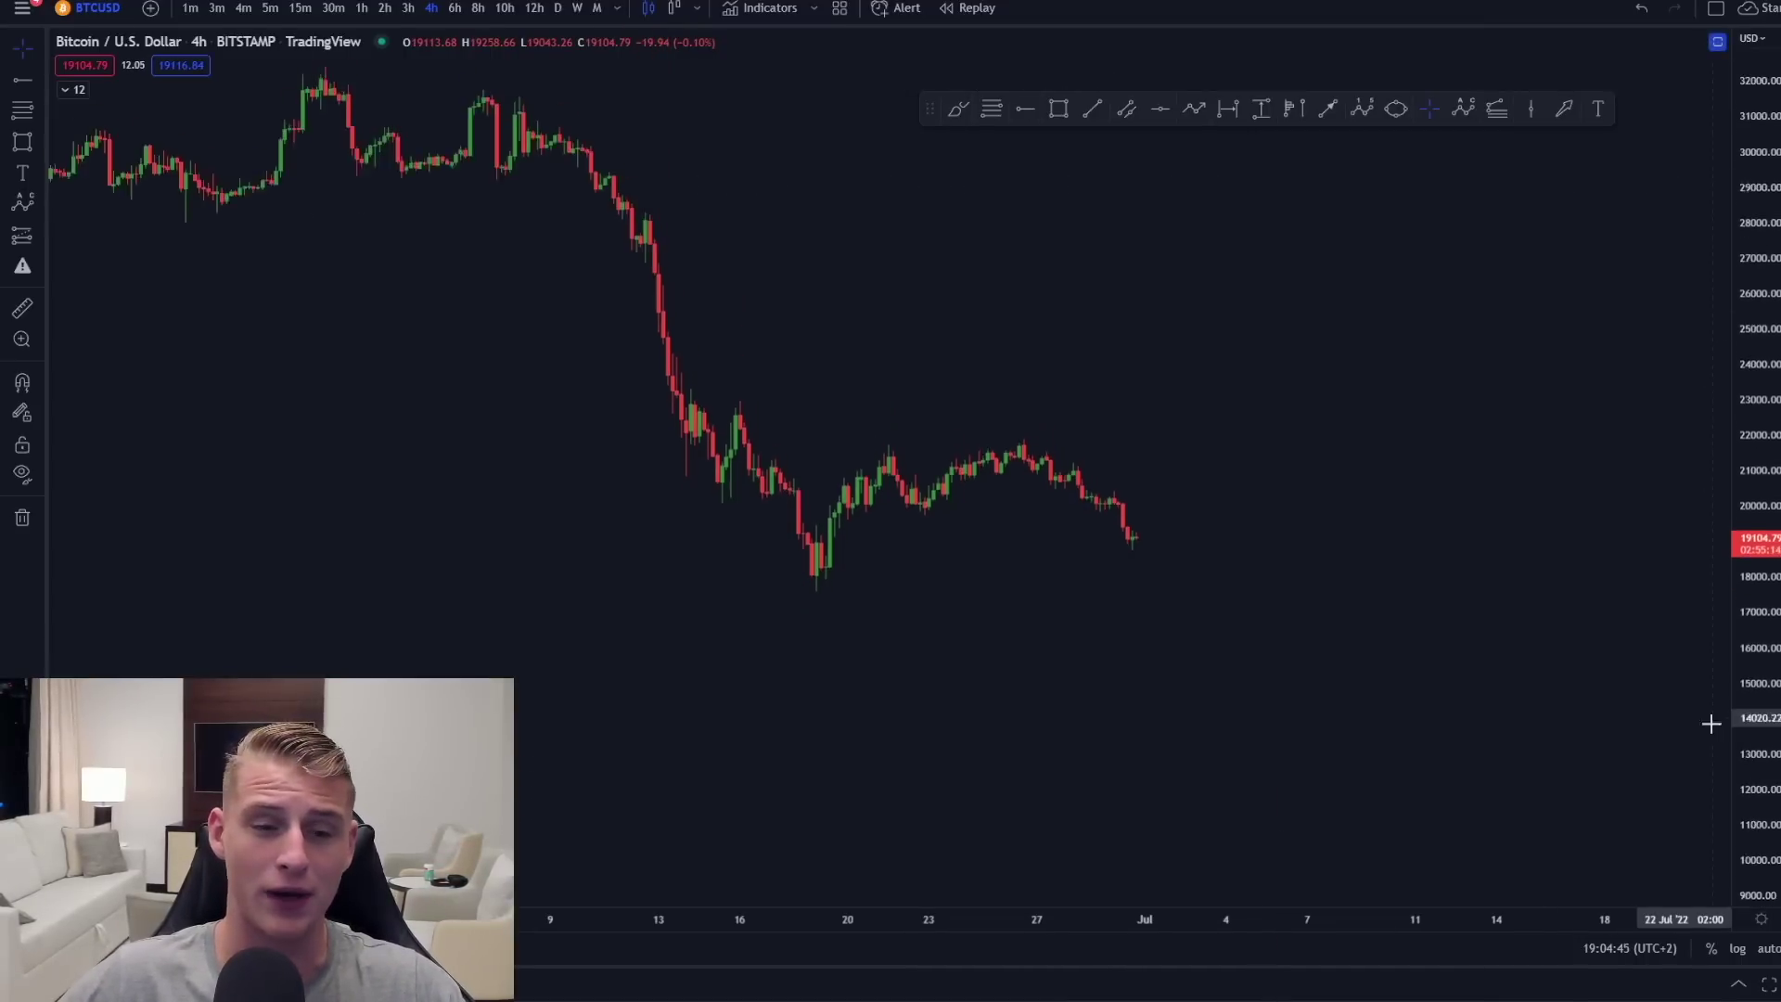
scroll(1391, 381, "down", 4)
scroll(1373, 373, "up", 4)
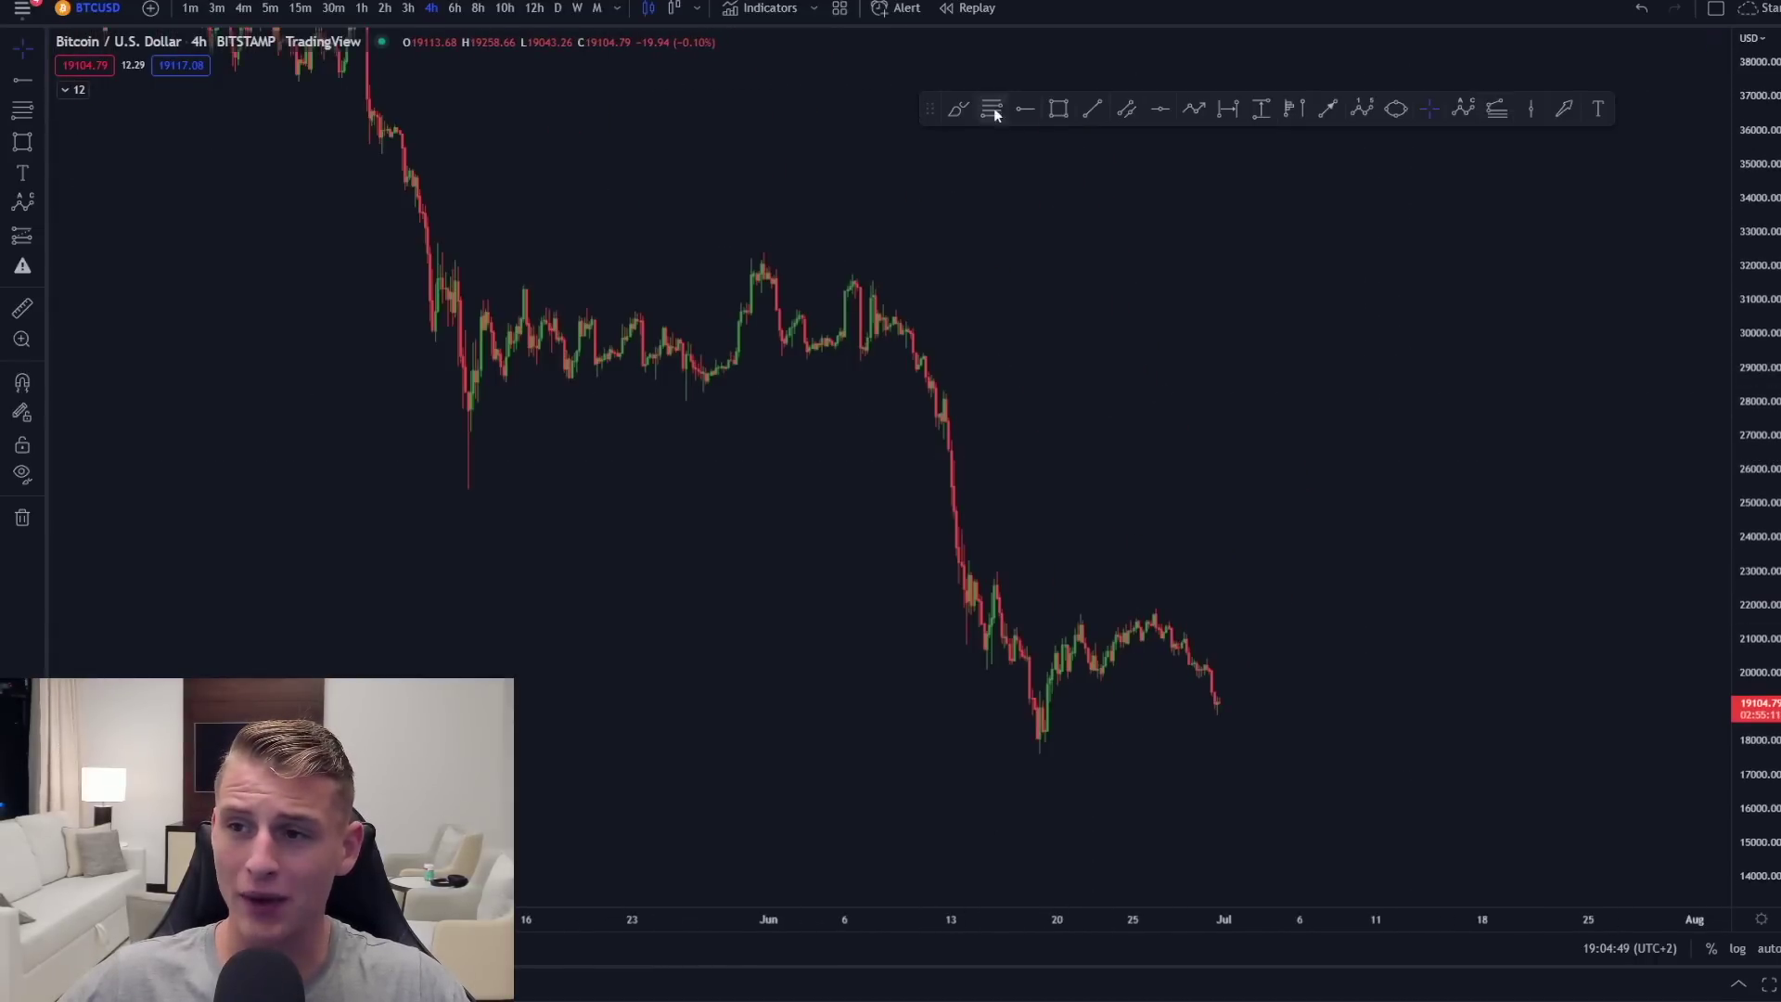
left_click(952, 110)
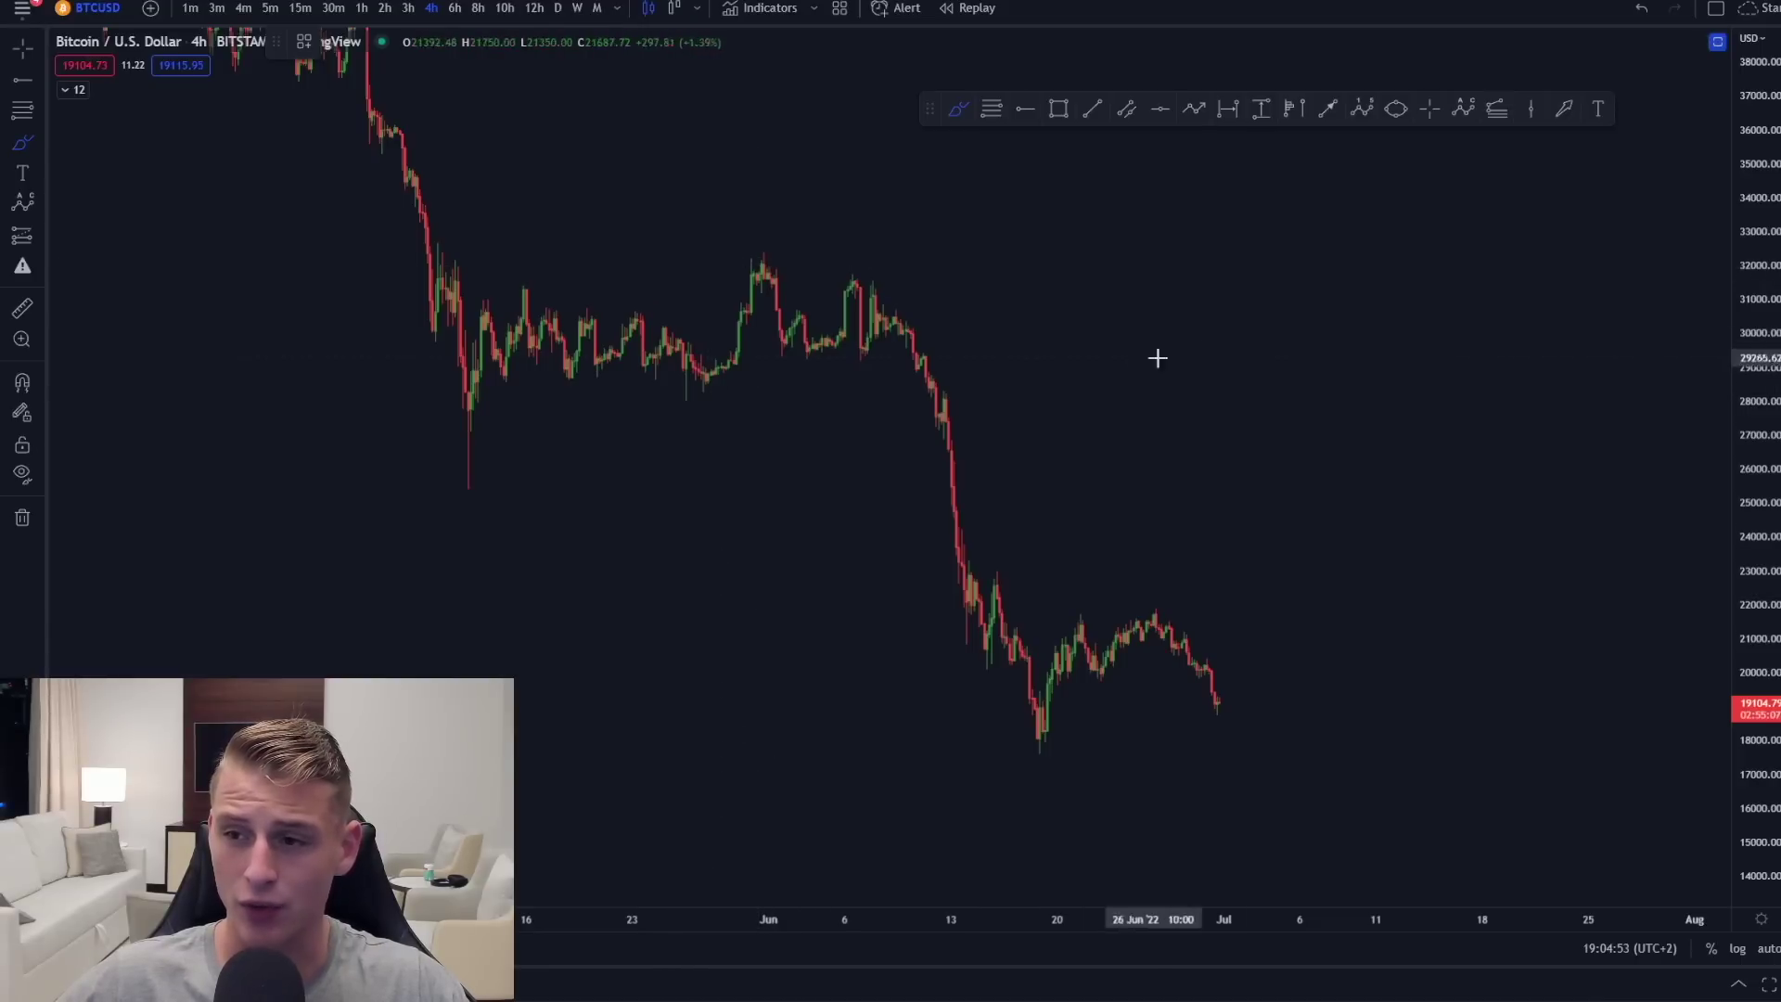
mouse_move(1143, 404)
left_mouse_down()
mouse_move(1355, 207)
mouse_move(1443, 354)
mouse_move(1629, 85)
mouse_move(1748, 93)
left_mouse_up()
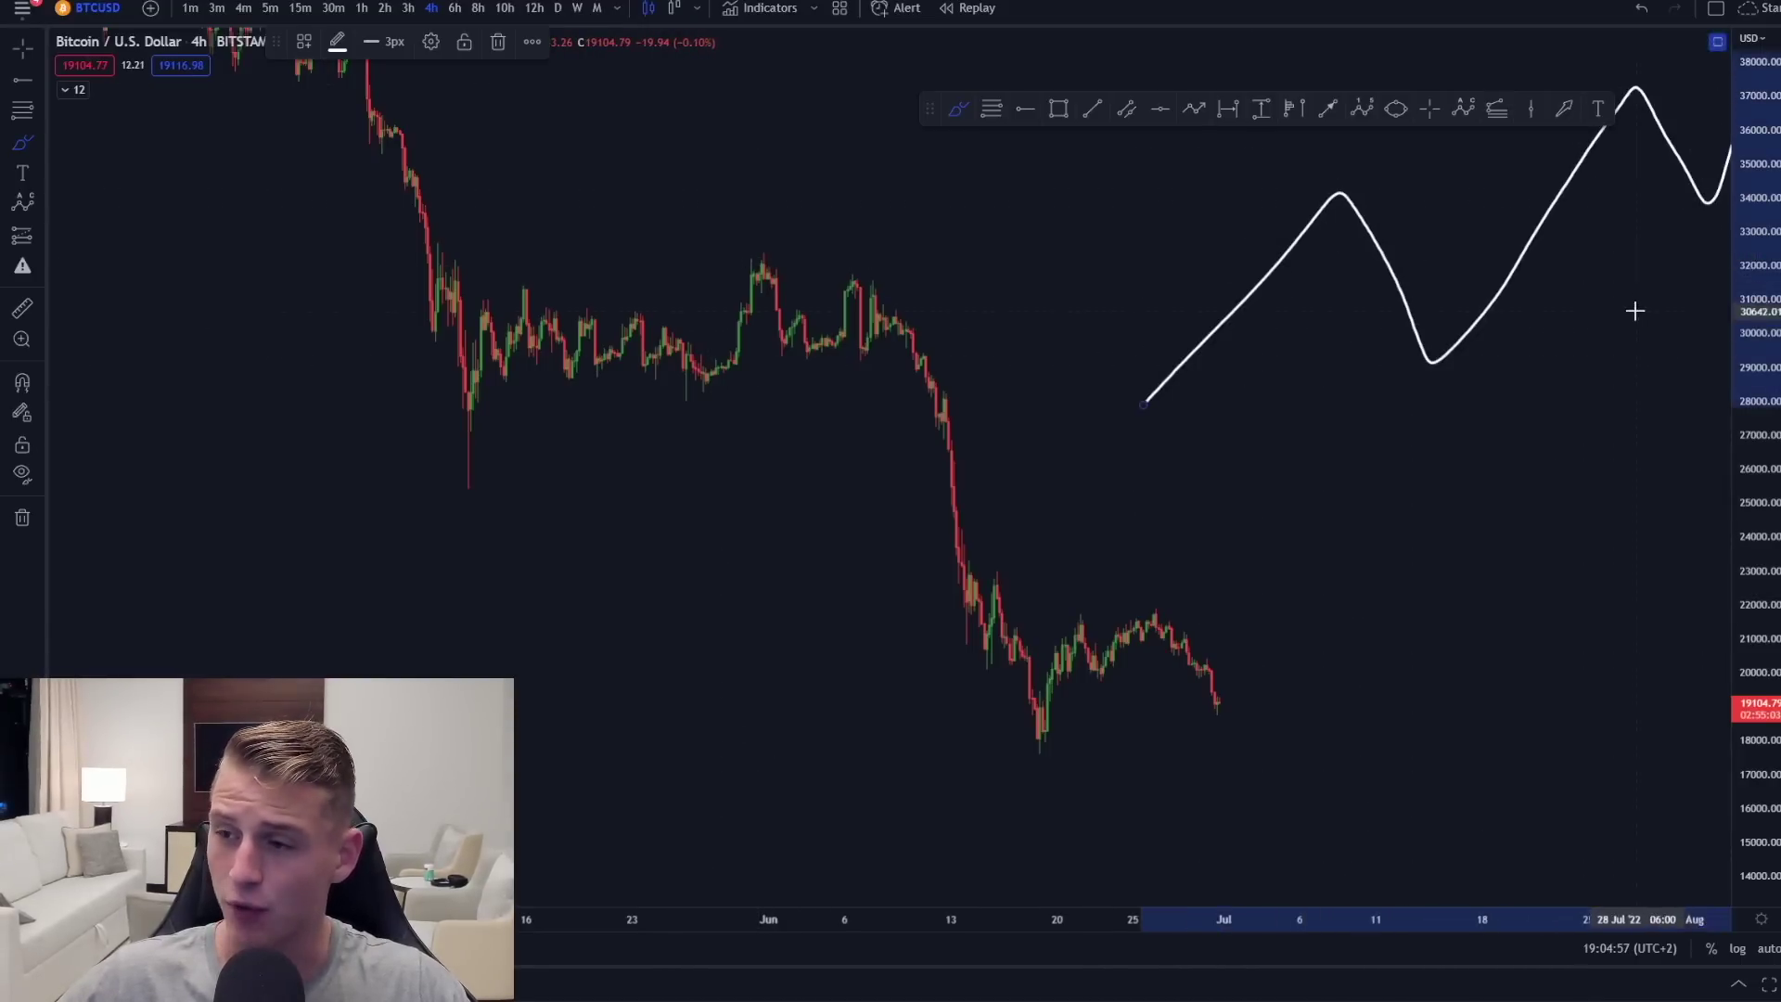
Step: Underline the two higher lows of the drawn uptrend with short, roughly horizontal Brush strokes
left_click_drag(1635, 310, 1067, 476)
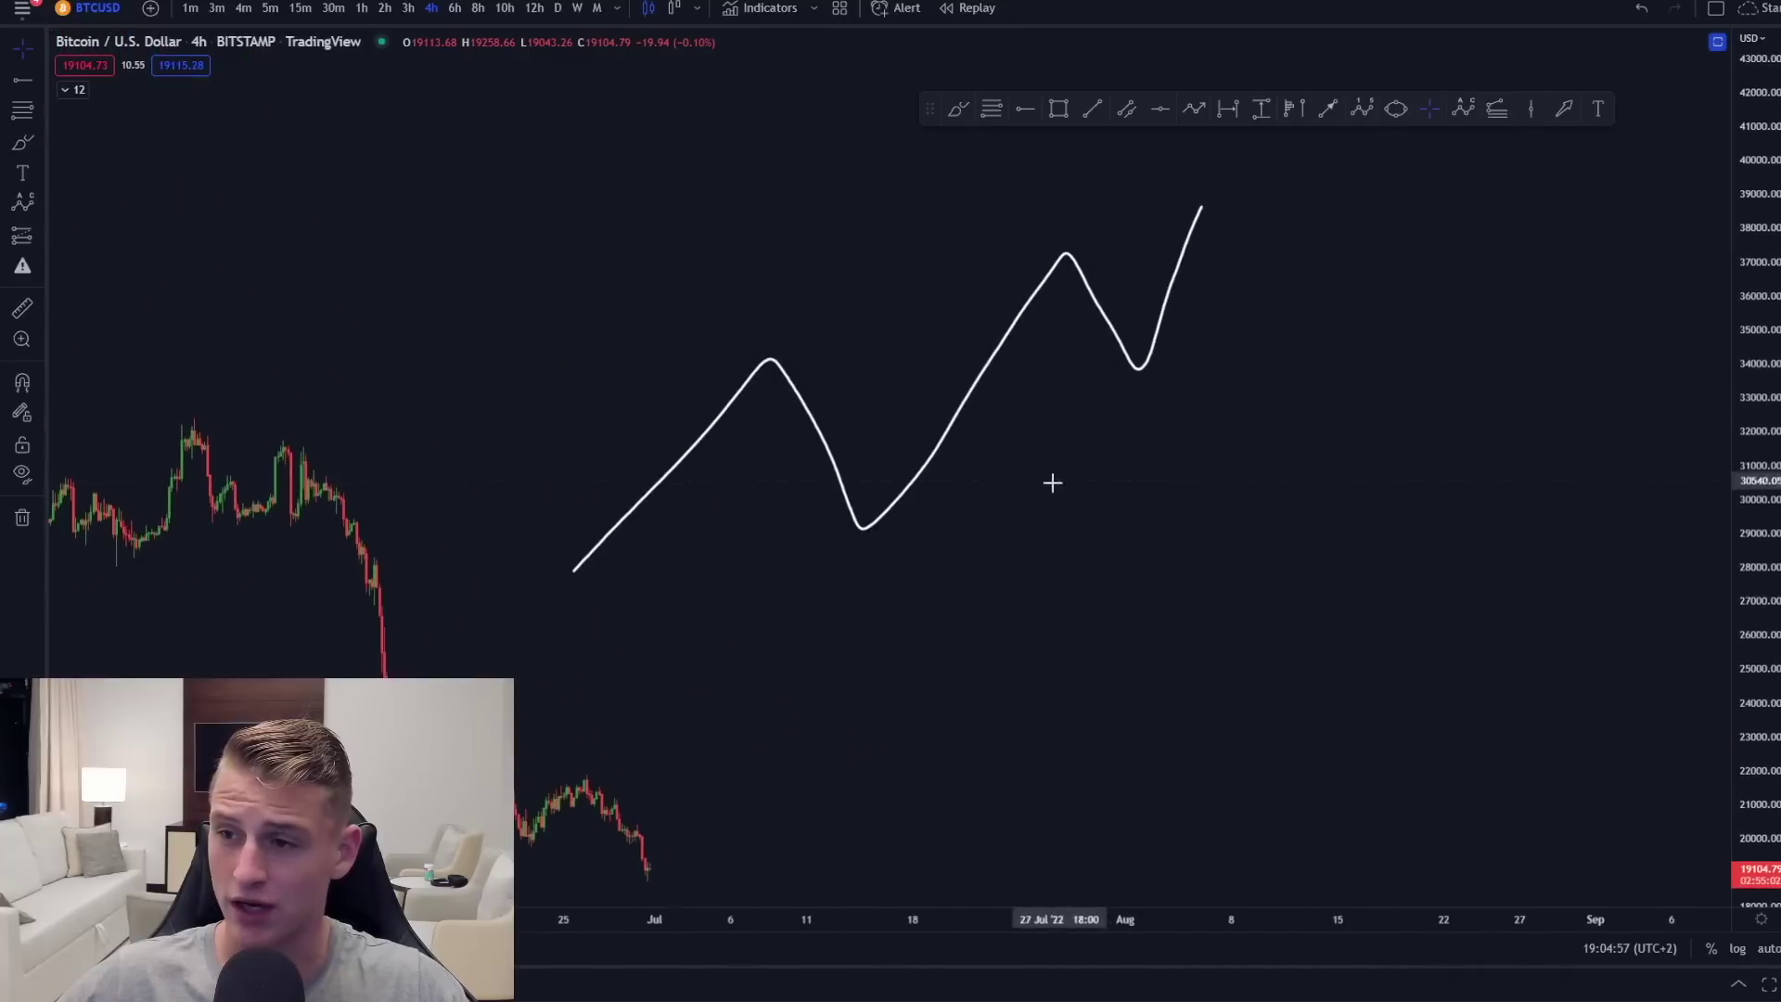
left_click(14, 144)
left_click_drag(782, 541, 943, 533)
left_click_drag(1085, 382, 1213, 375)
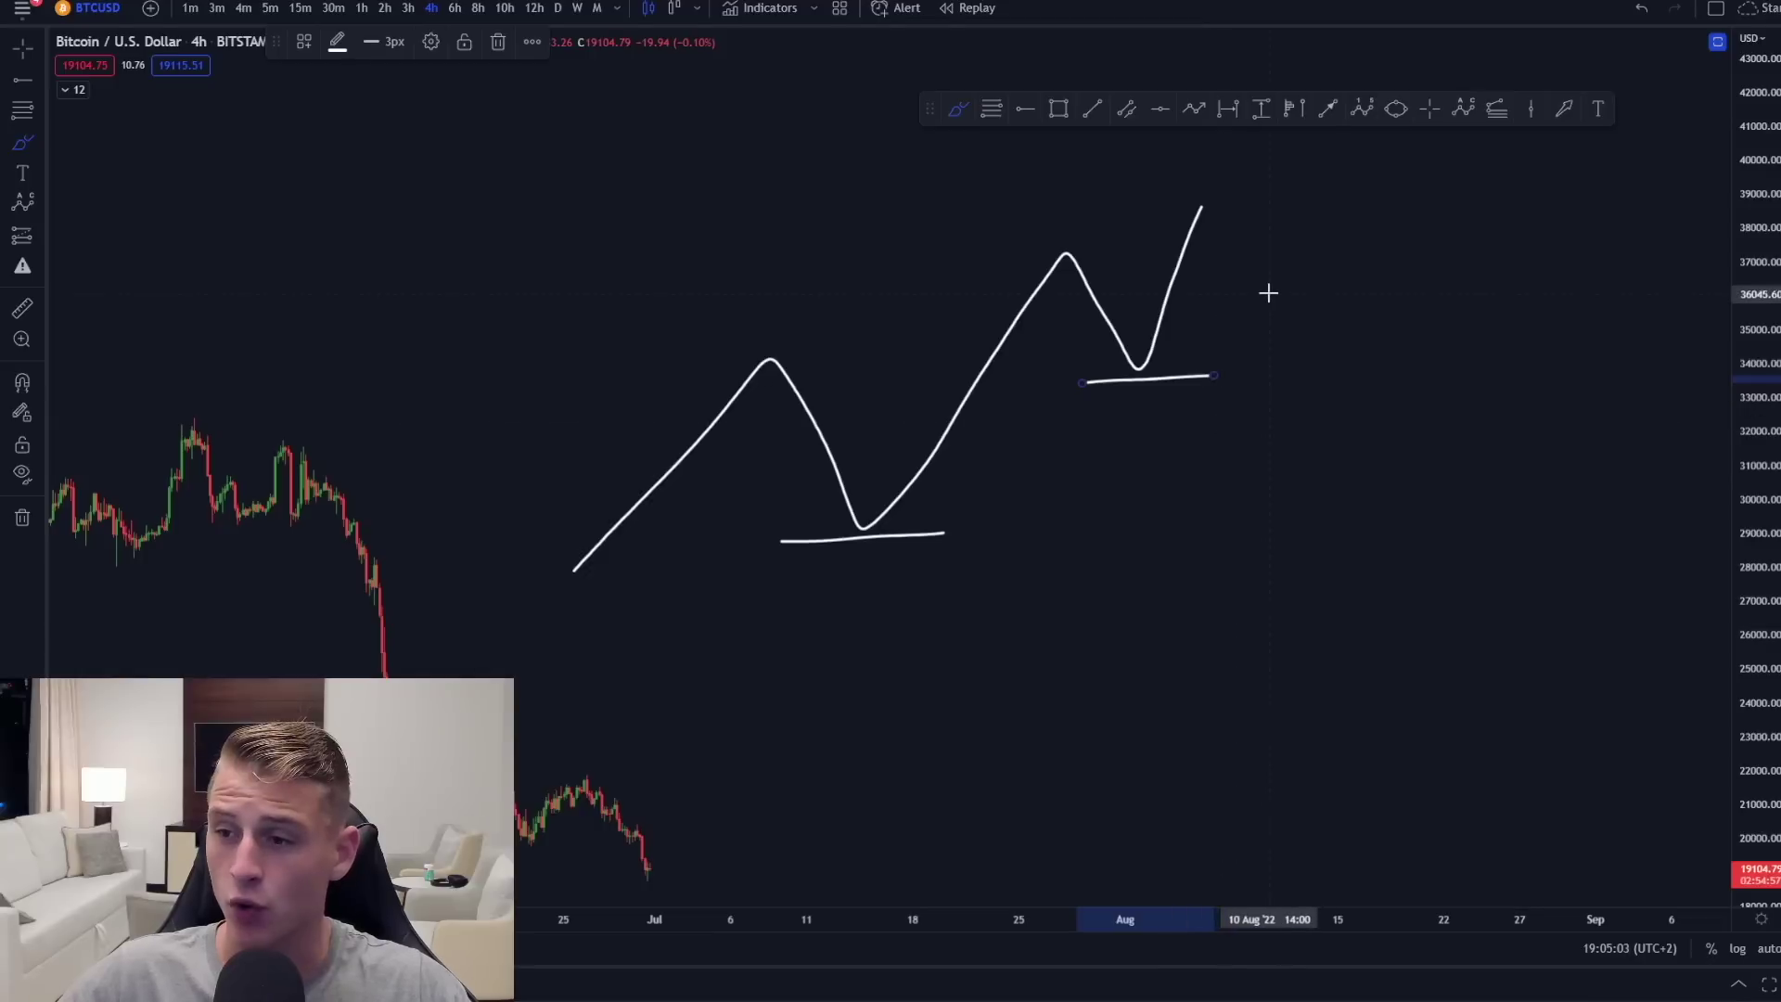
Step: Draw a freehand downtrend zigzag beside the uptrend and mark its two lower highs with short horizontal strokes
mouse_move(1270, 293)
left_mouse_down()
mouse_move(1398, 445)
mouse_move(1504, 359)
mouse_move(1583, 397)
mouse_move(1657, 548)
left_mouse_up()
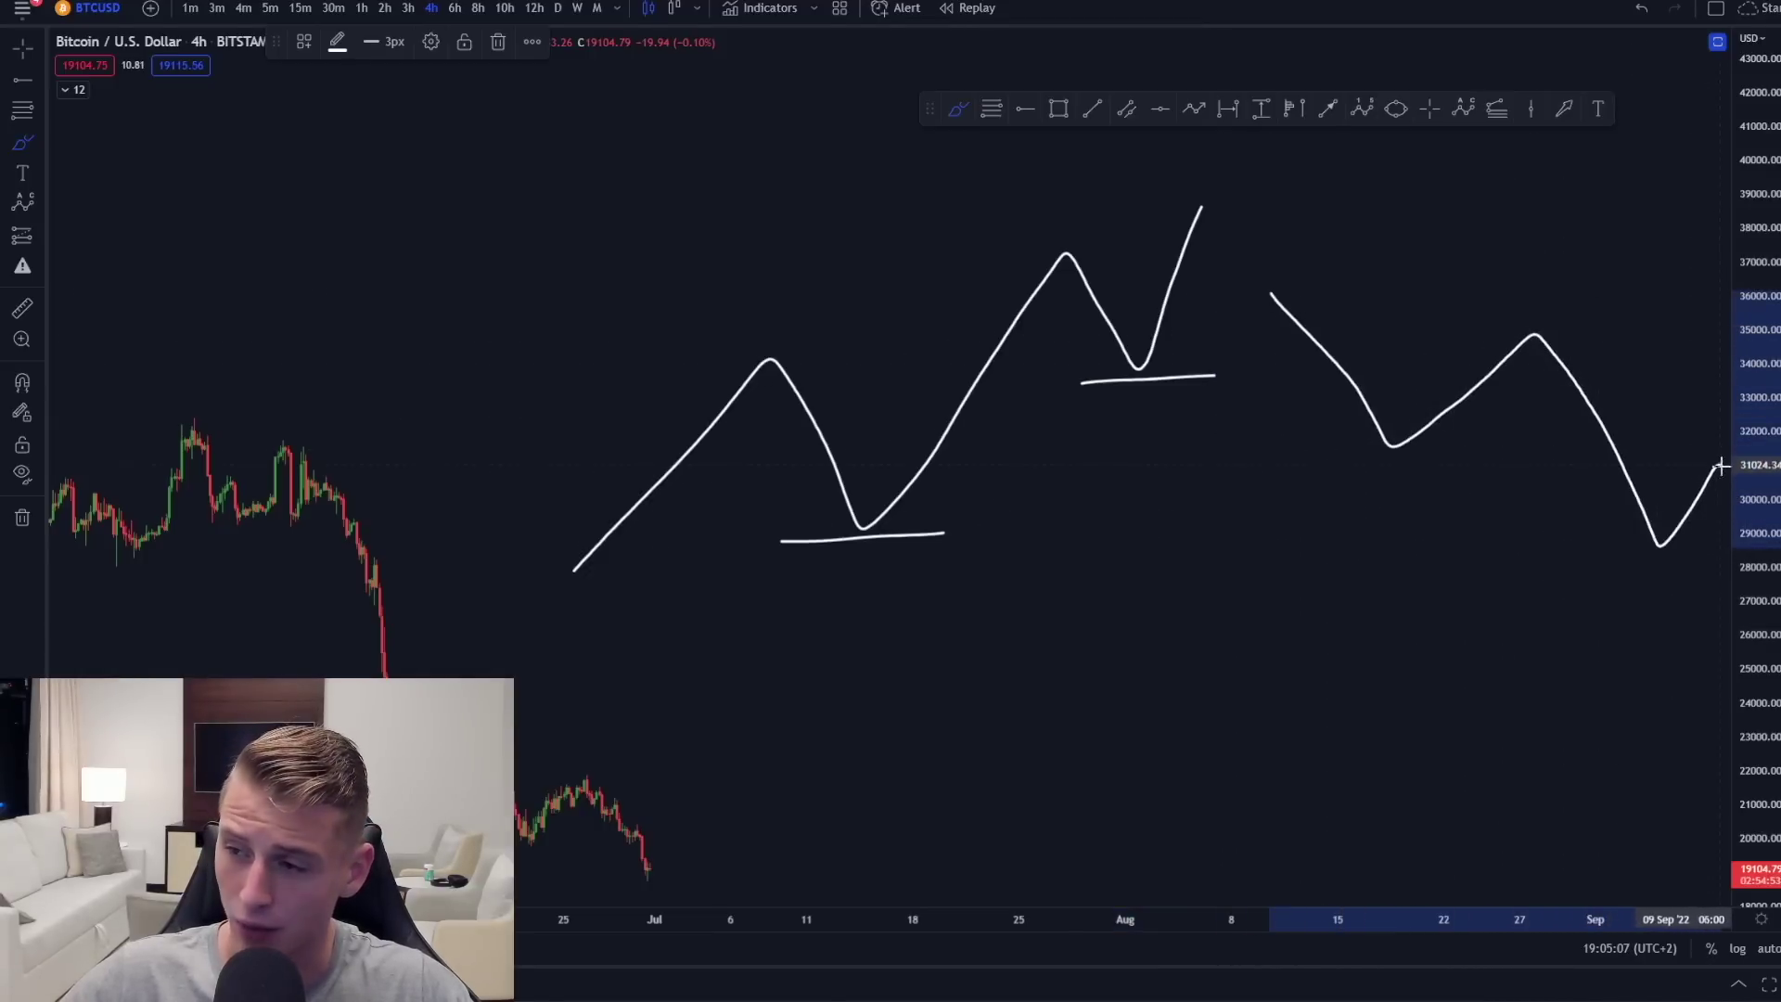
left_click_drag(1716, 463, 1734, 612)
left_click_drag(1462, 324, 1634, 325)
key("Escape")
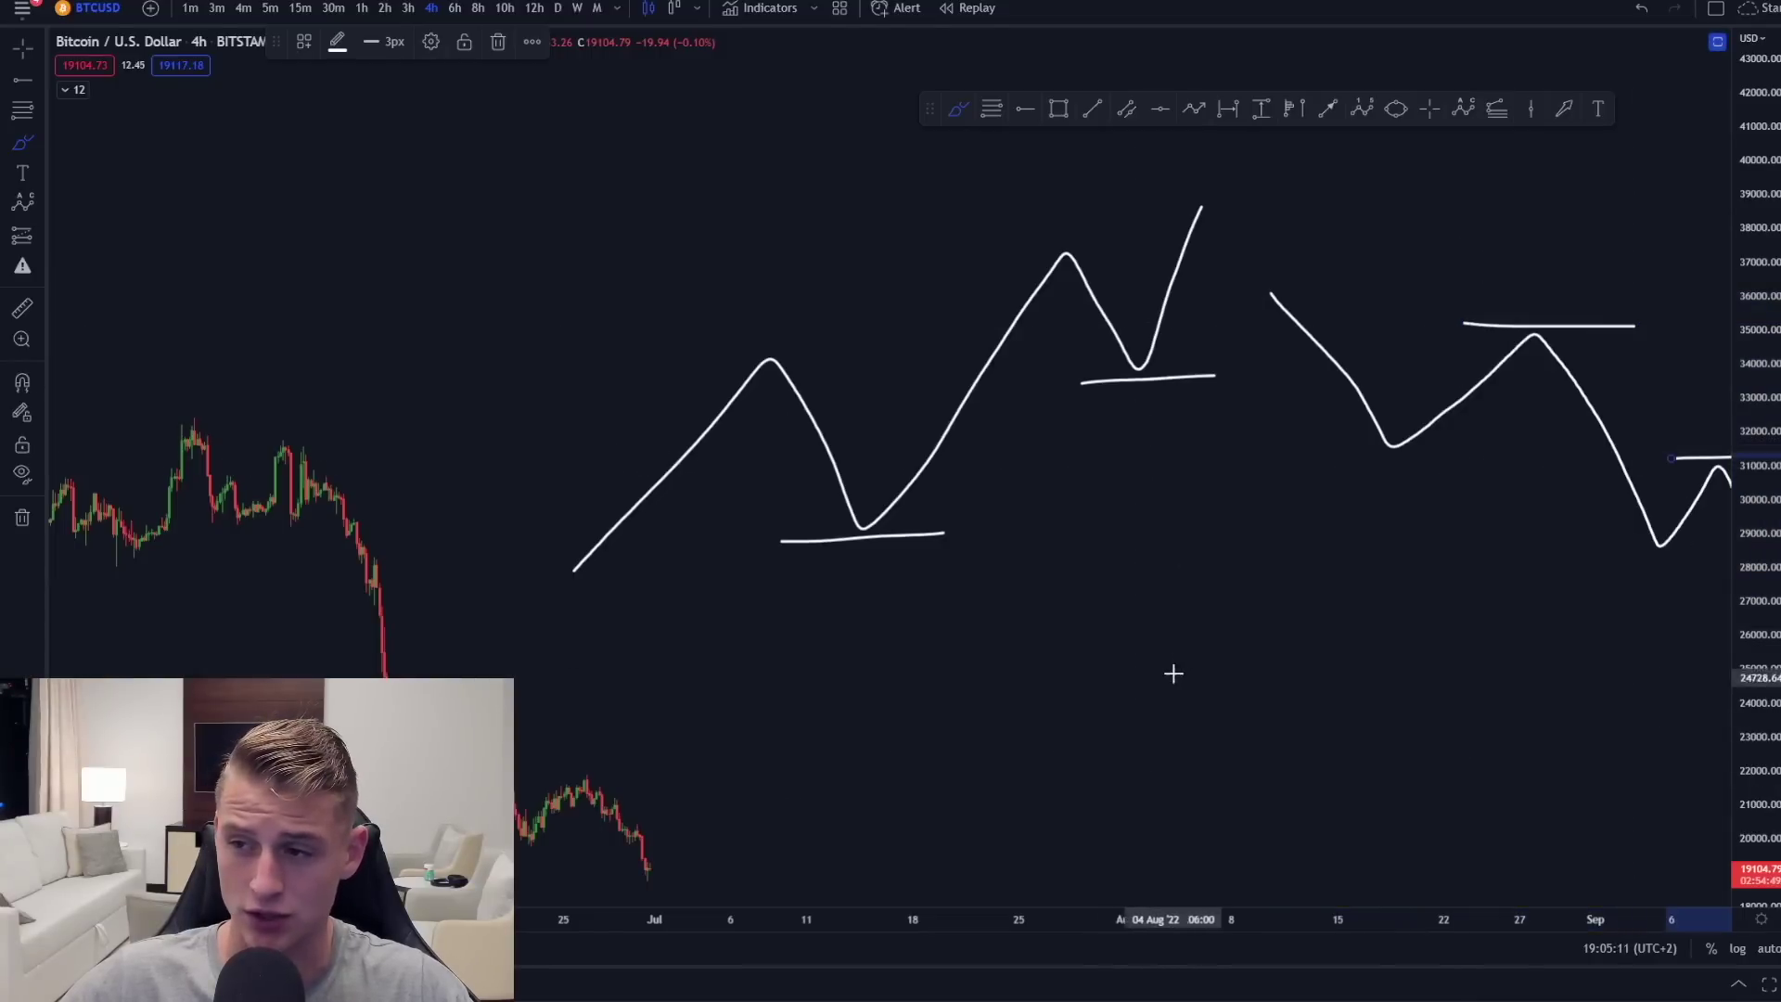
scroll(1165, 688, "right", 5)
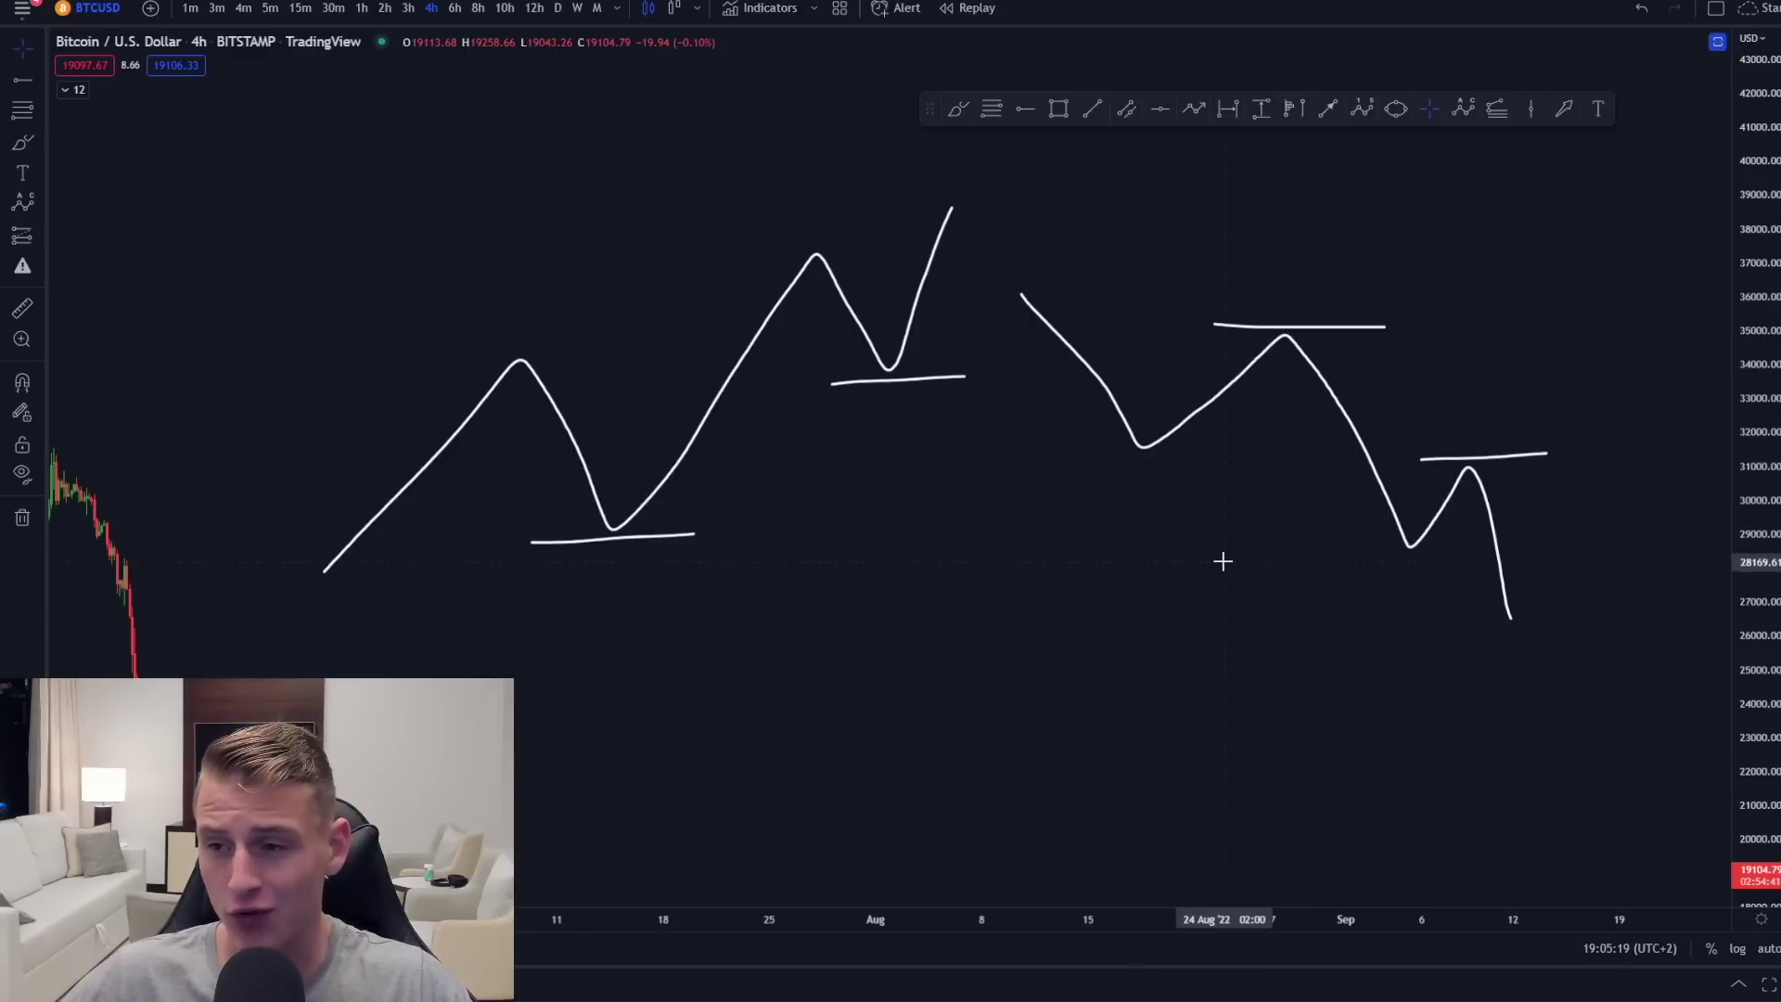
Step: Mark the mid-June swing highs near 22900 and 22700 and the low near 20500 with Brush strokes on the 4h candles
scroll(1231, 547, "left", 5)
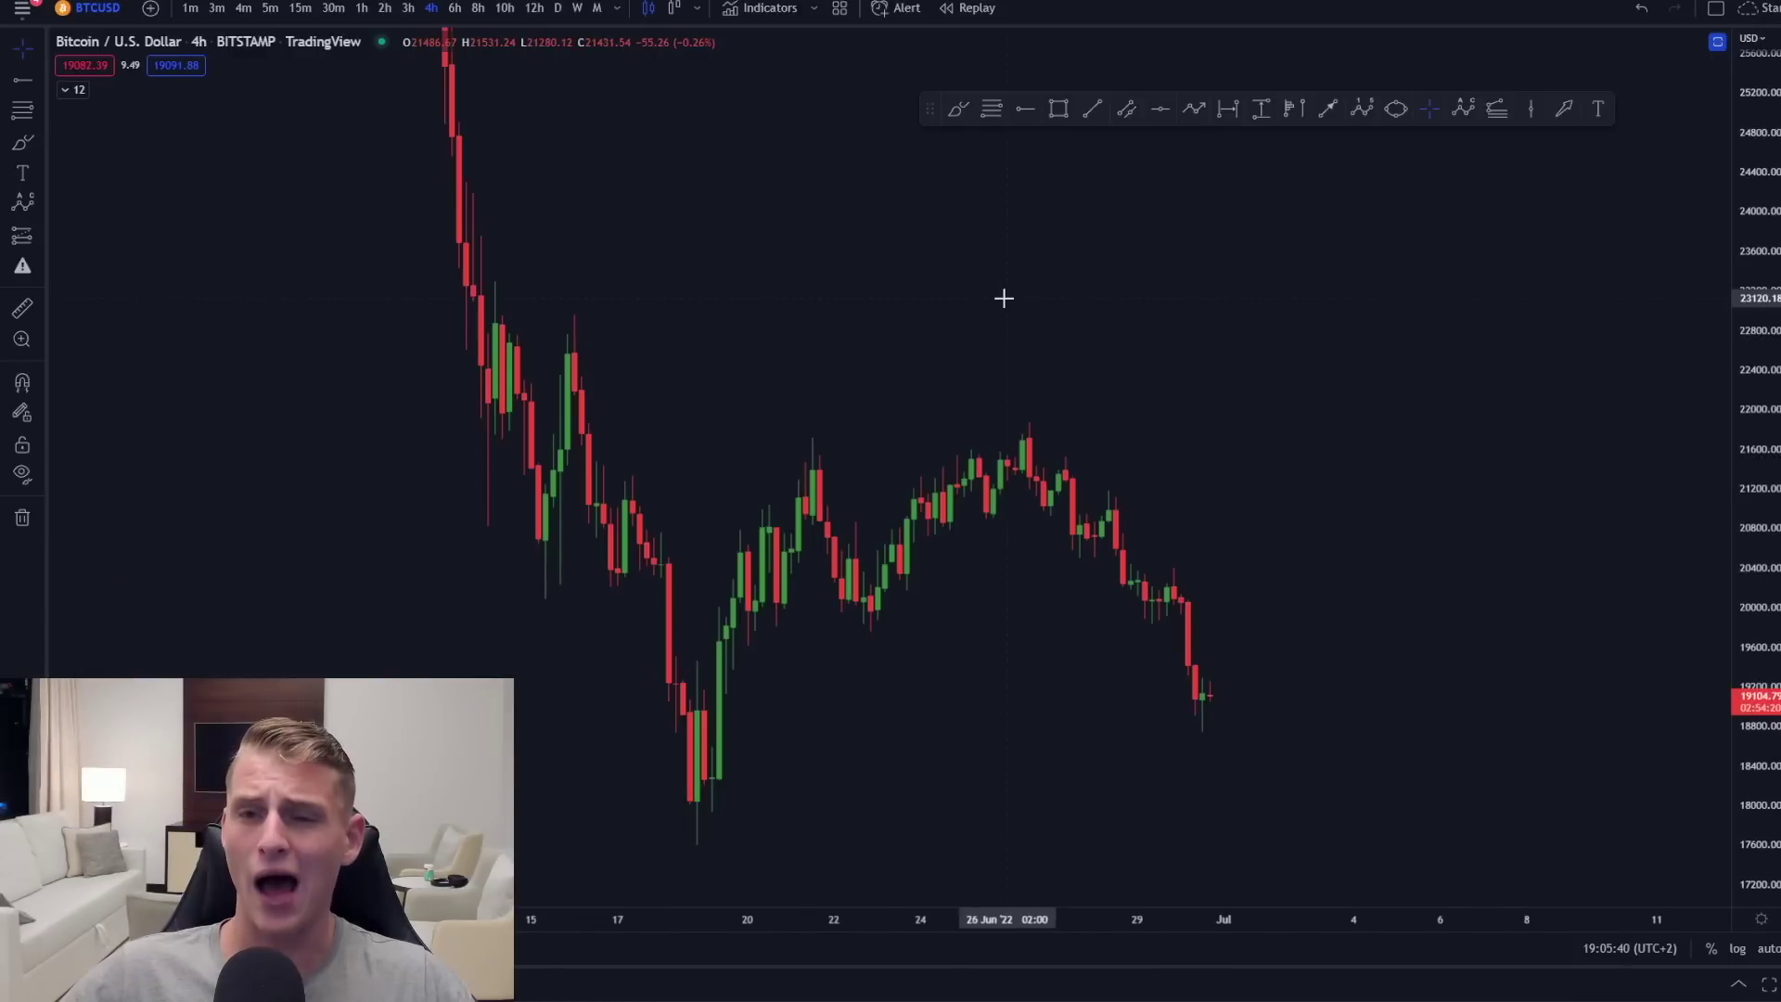
left_click(955, 108)
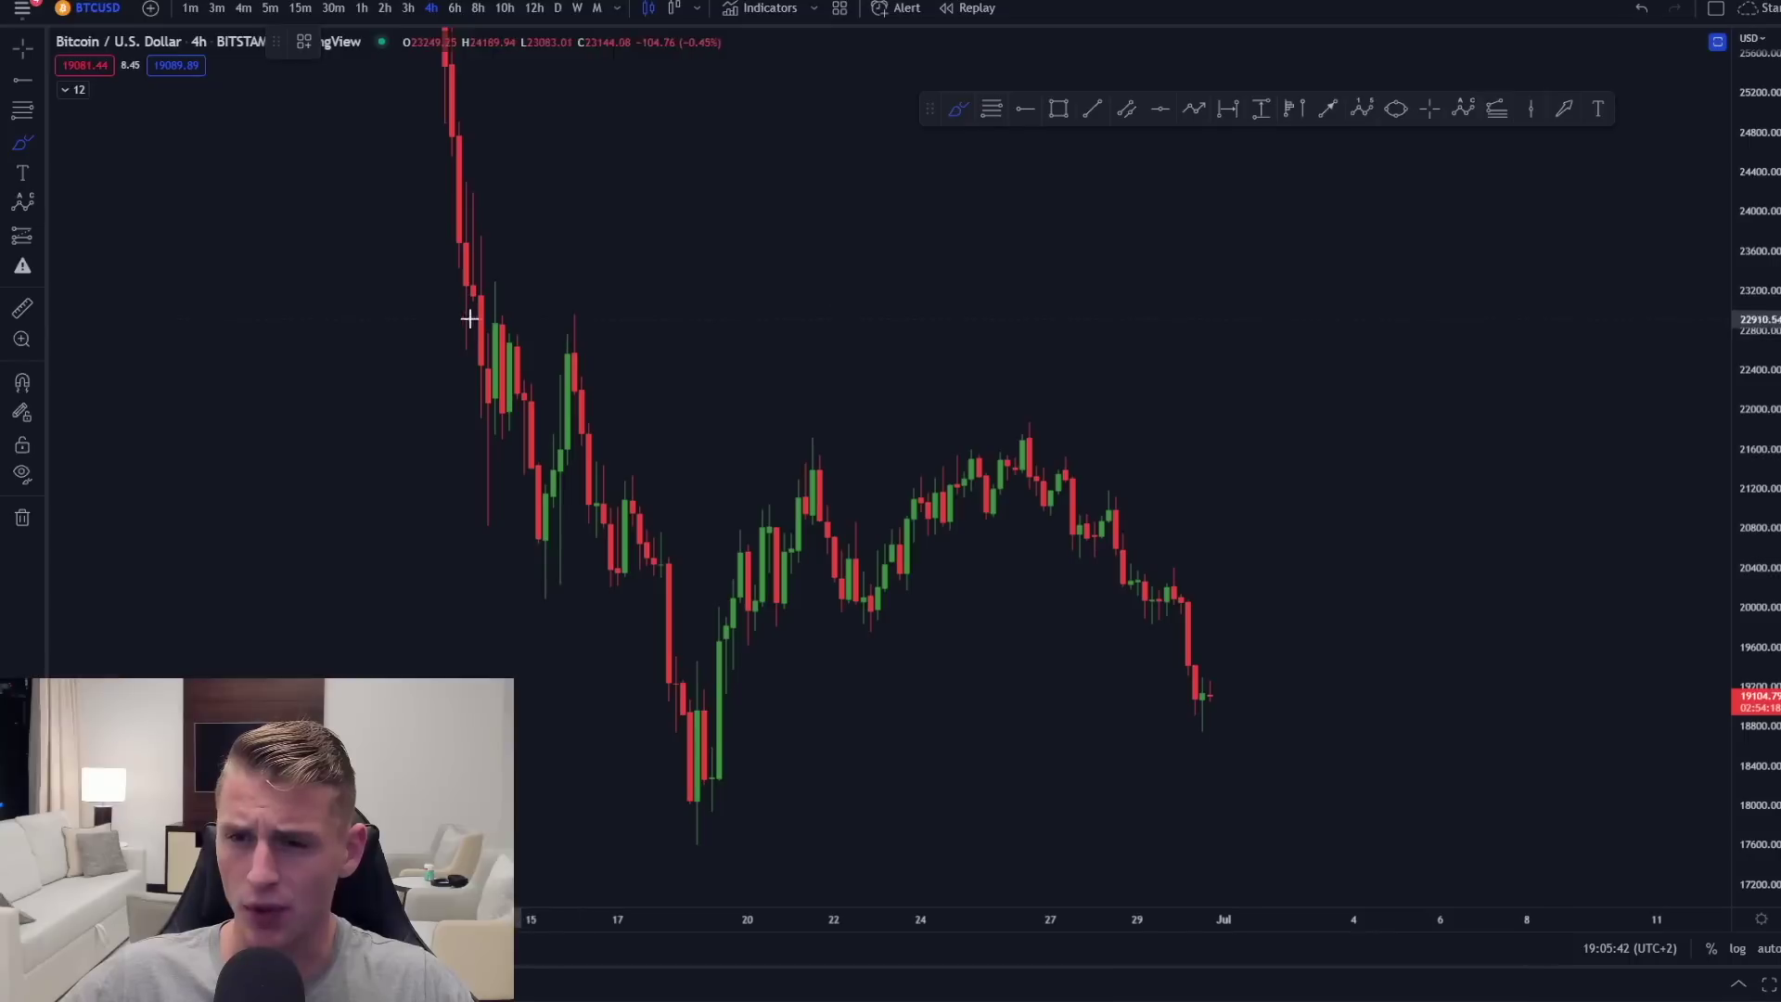
left_click_drag(486, 555, 591, 558)
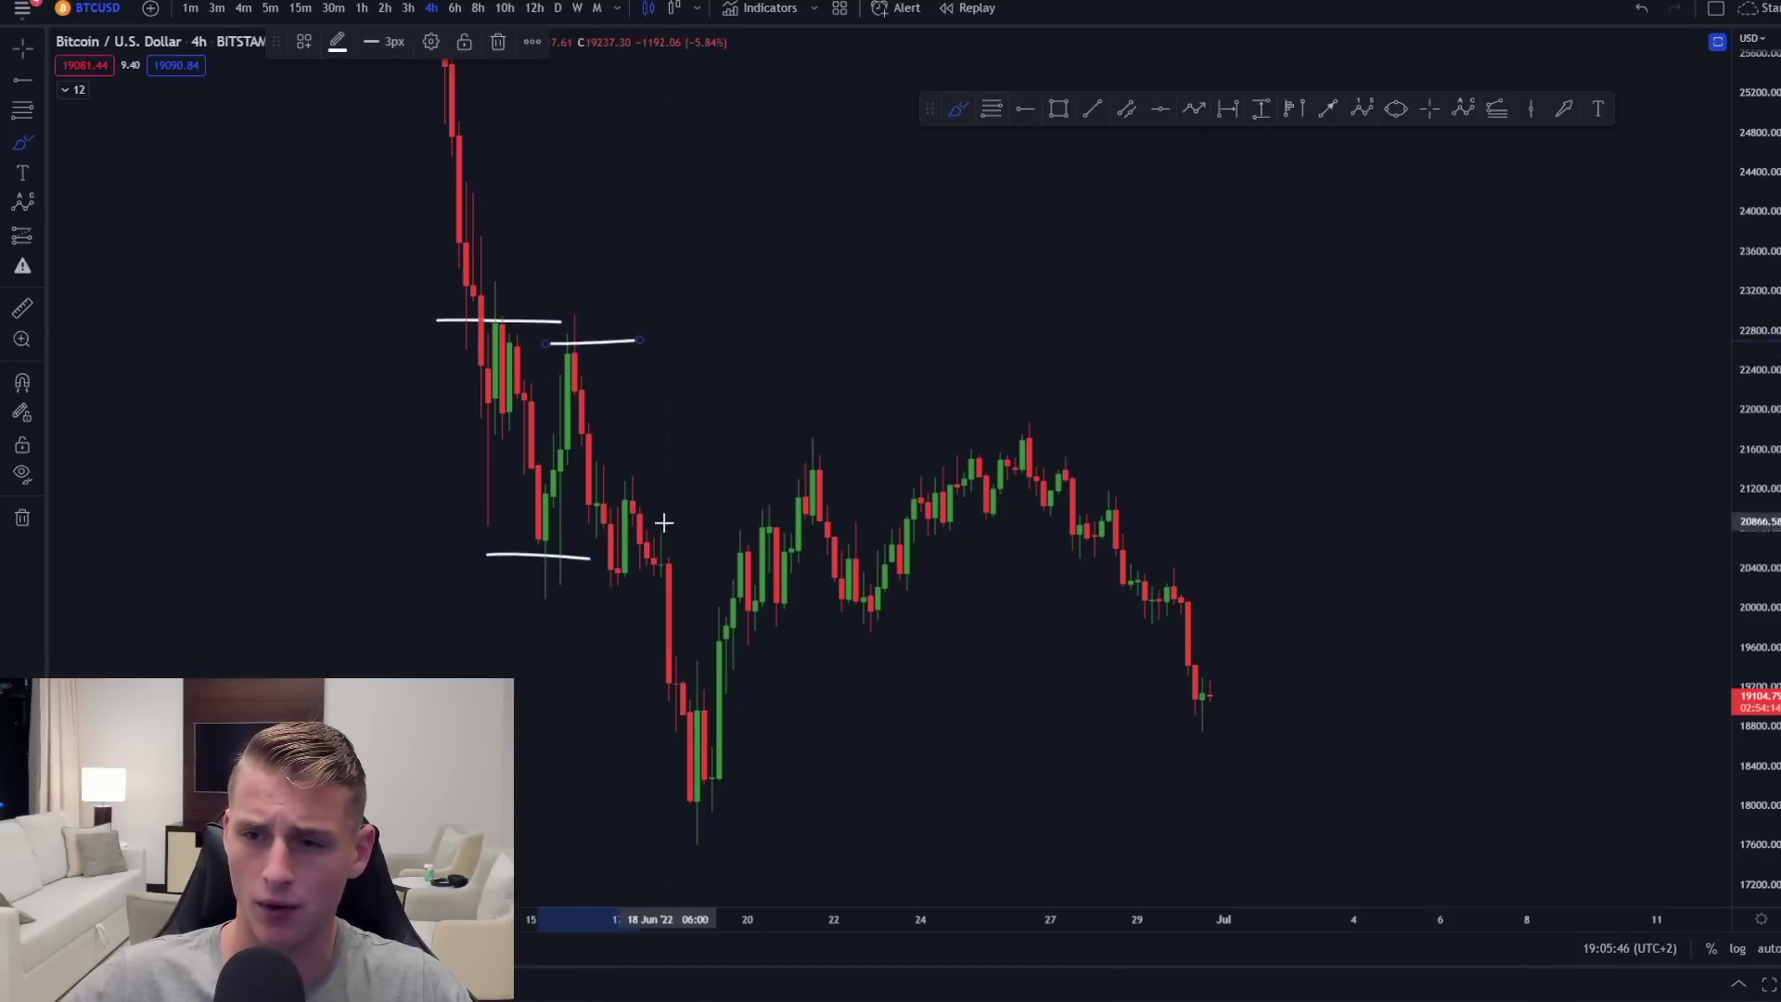
Step: Mark the lower high near 21200, the low near 18000 and the high near 21500, circling both highs
left_click_drag(605, 490, 655, 487)
left_click_drag(642, 810, 771, 803)
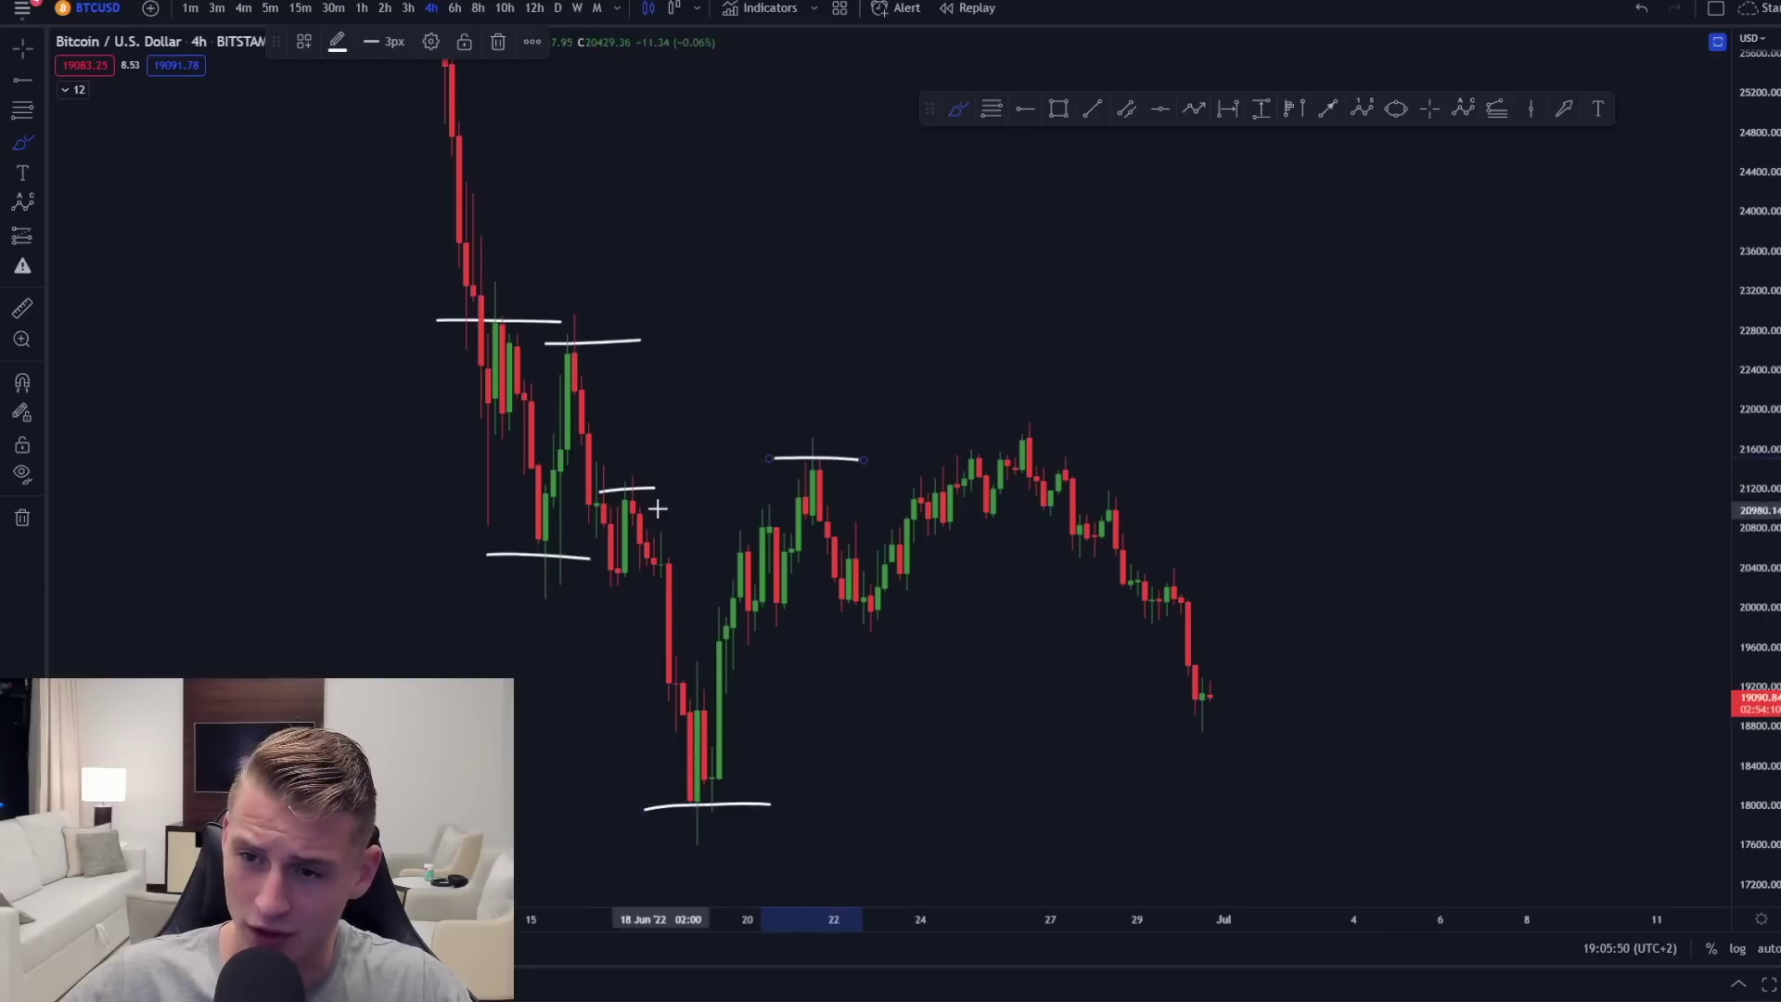
left_click_drag(624, 470, 629, 471)
left_click_drag(768, 457, 870, 457)
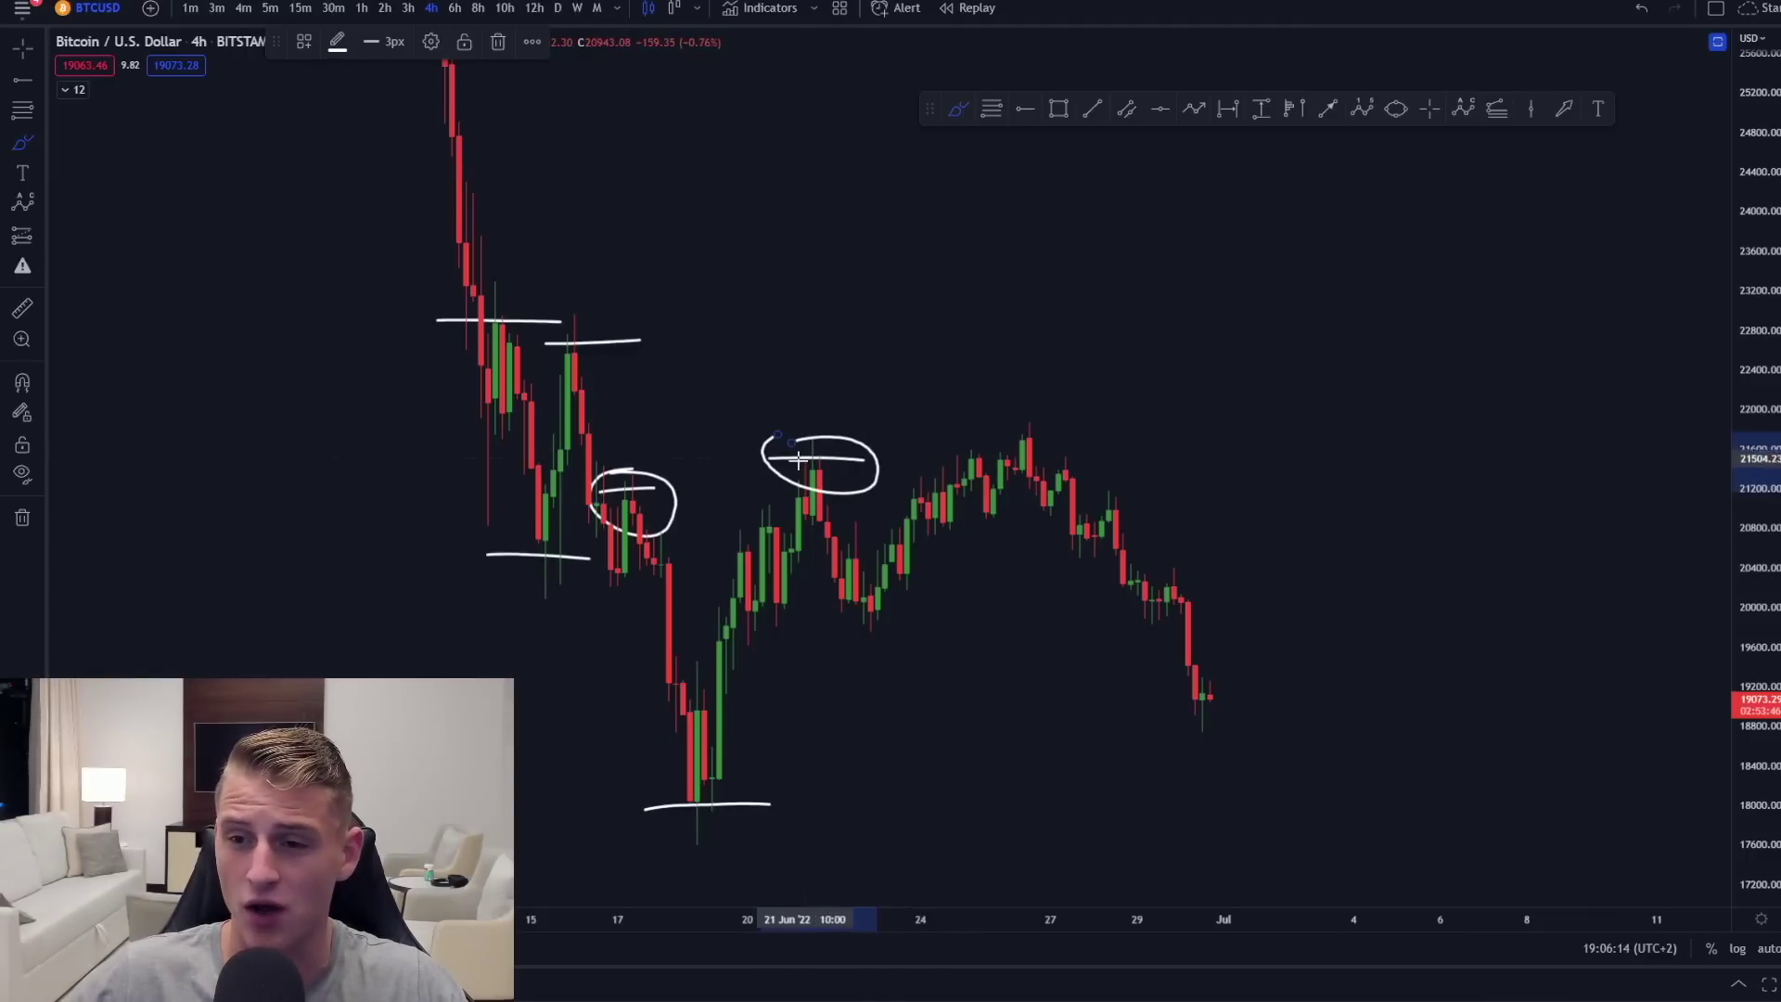
Step: Draw one horizontal Brush line from the circled lower high to the next high and another along the 20000 support
left_click_drag(610, 502, 784, 493)
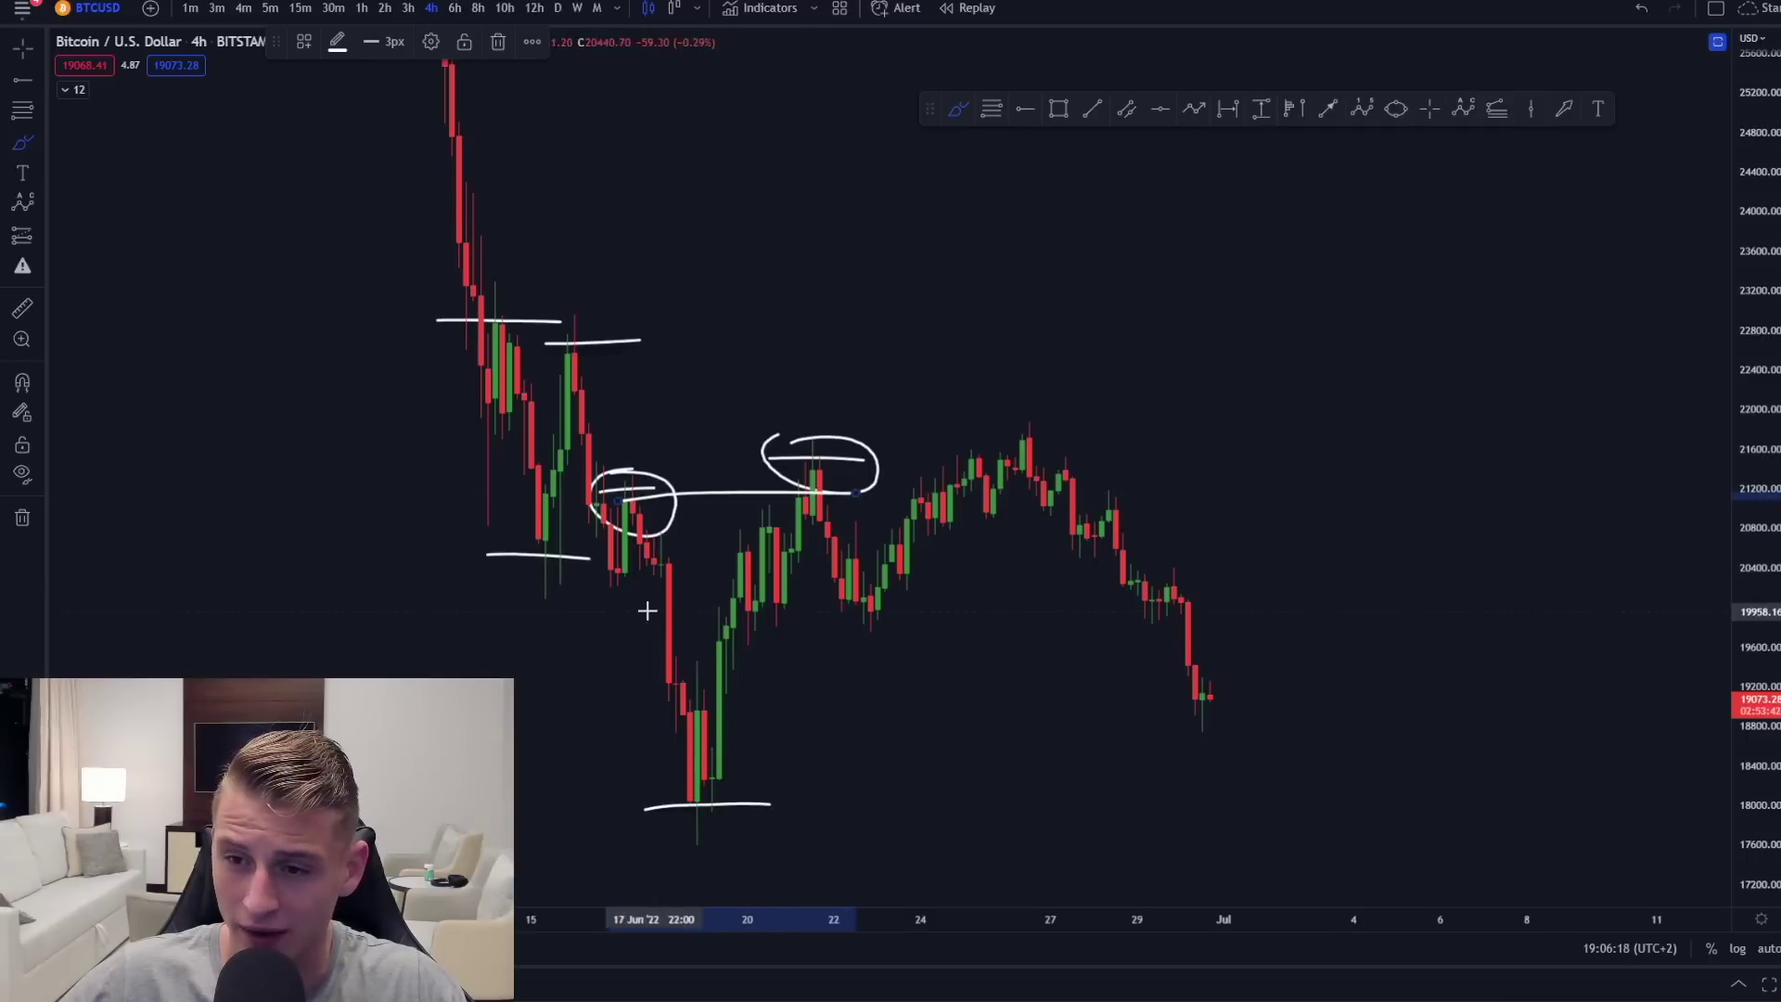
left_click_drag(538, 605, 702, 605)
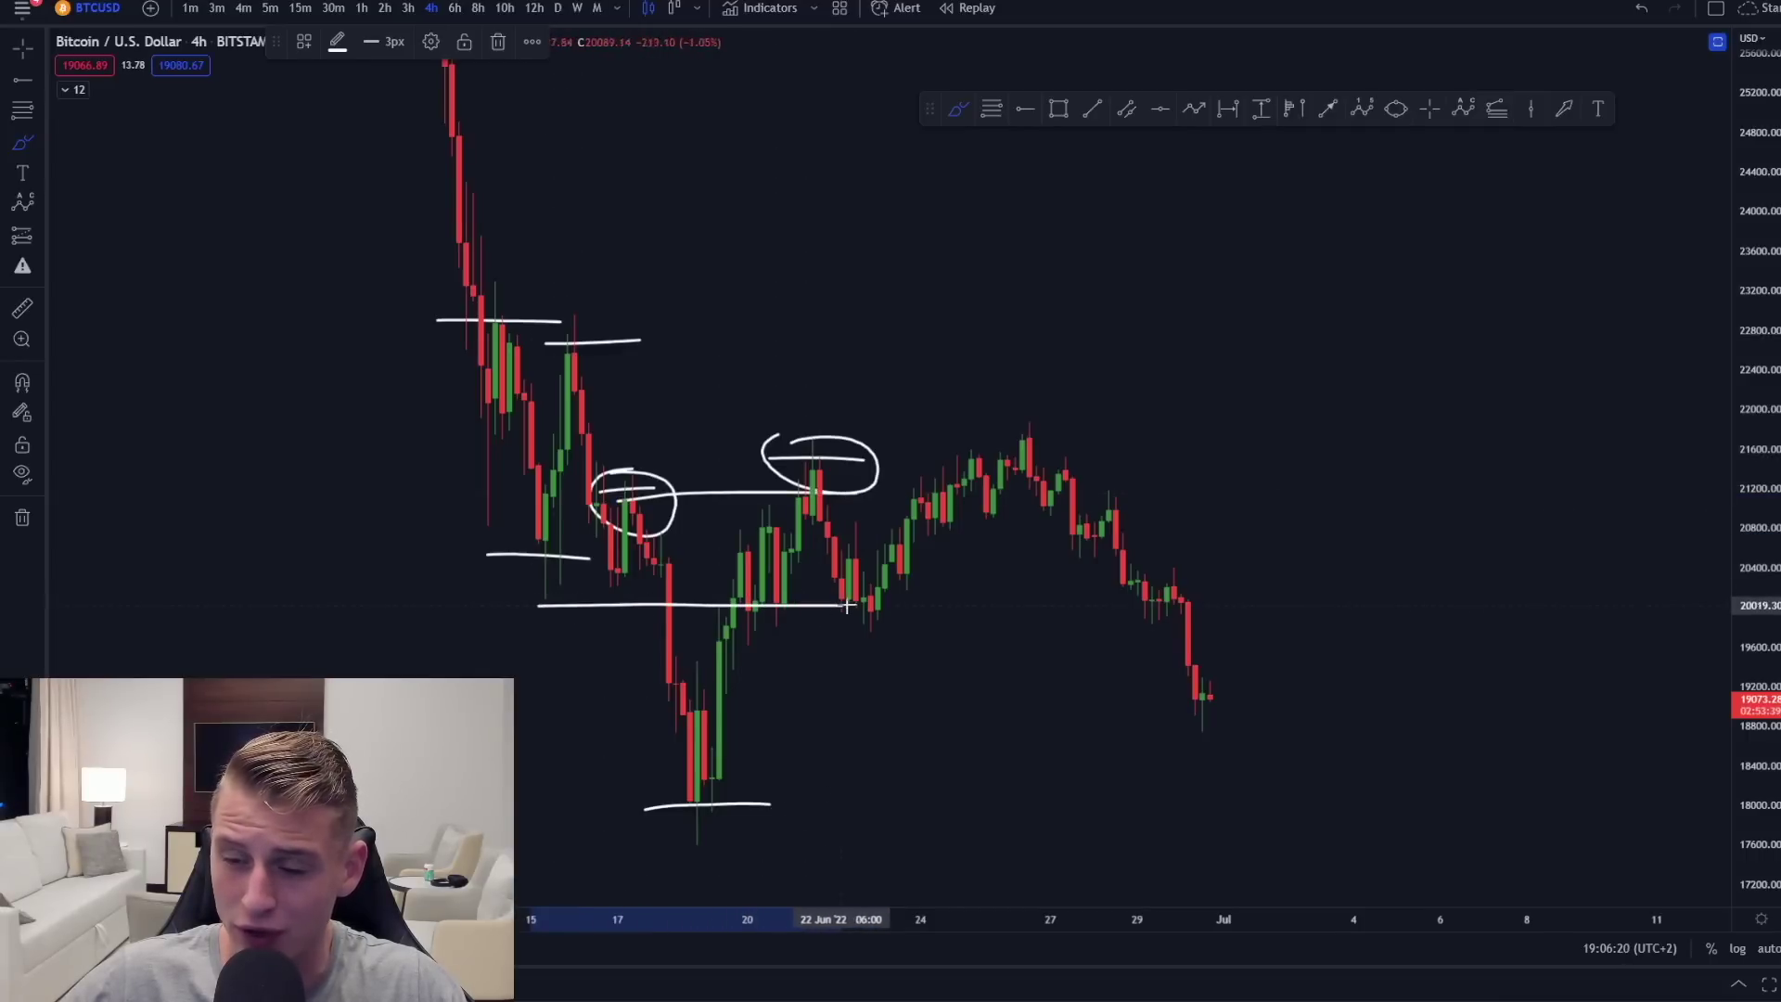
left_click_drag(832, 605, 1055, 601)
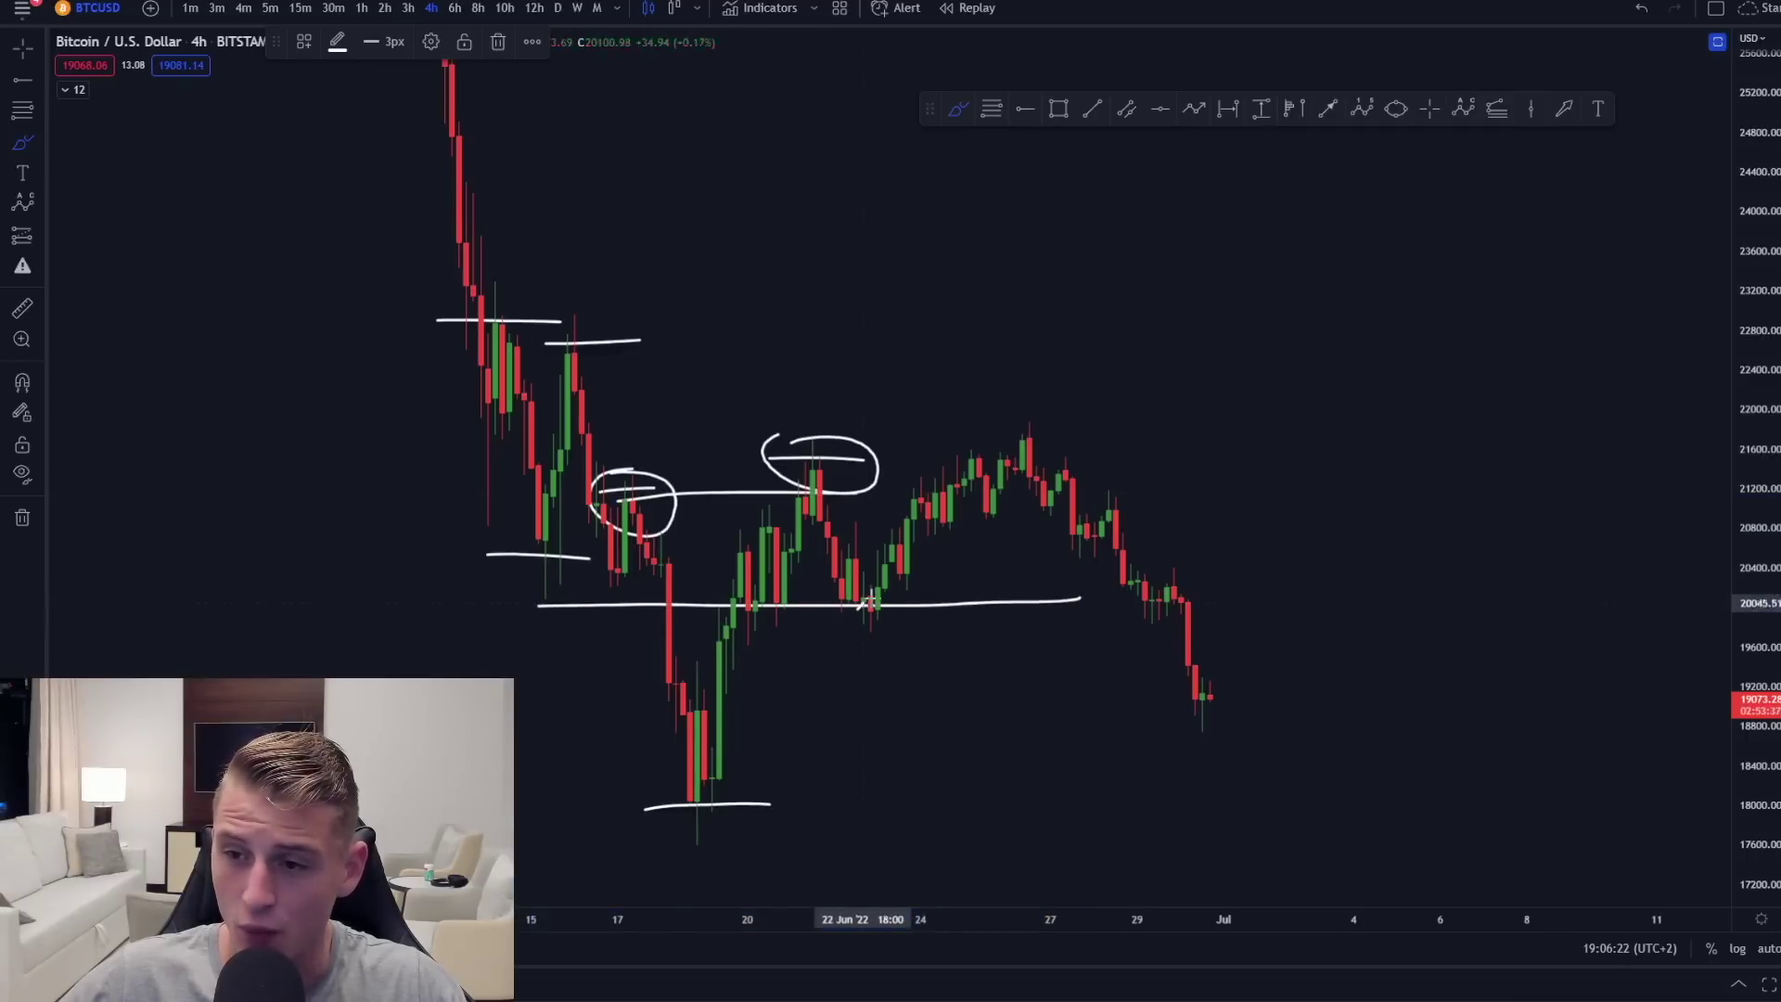
Step: Trace the rally from the 20000 support to the late-June peak, mark that peak near 22000 and connect the earlier highs to it
left_click_drag(865, 602, 1044, 394)
left_click_drag(939, 409, 1145, 397)
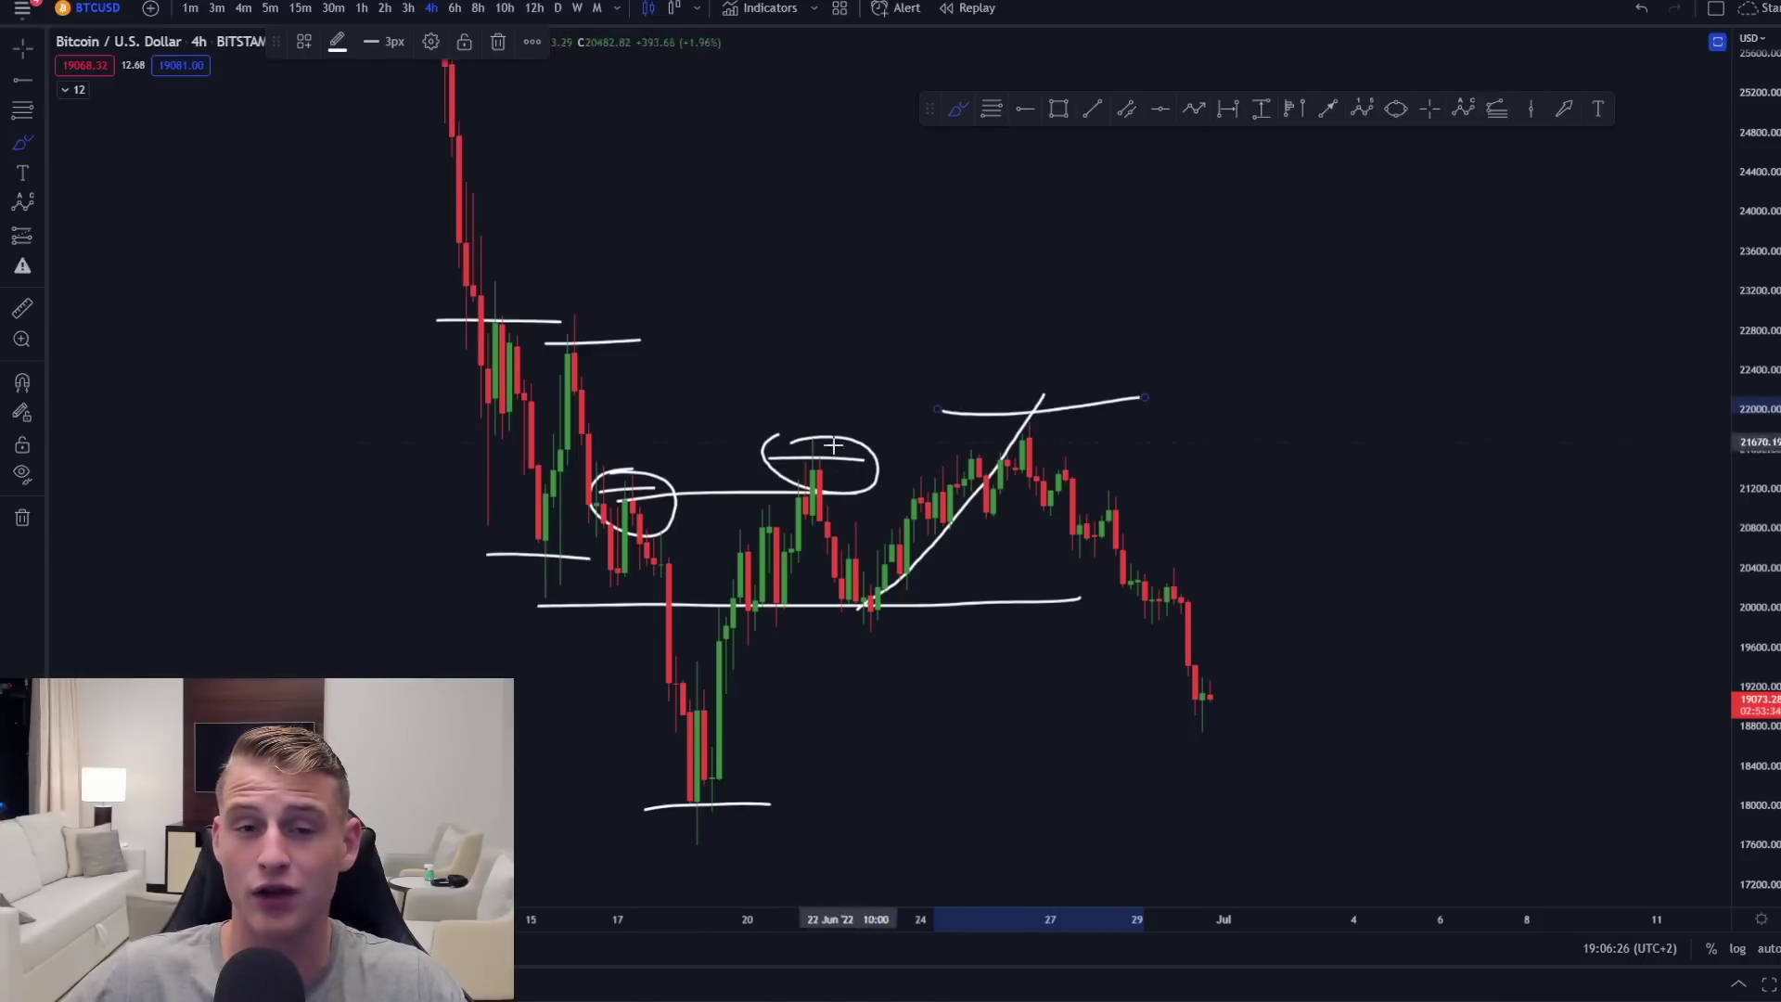
mouse_move(800, 475)
left_mouse_down()
mouse_move(853, 596)
mouse_move(1014, 425)
left_mouse_up()
mouse_move(473, 350)
left_mouse_down()
mouse_move(542, 536)
mouse_move(617, 551)
mouse_move(679, 768)
mouse_move(786, 486)
mouse_move(849, 603)
mouse_move(992, 434)
left_mouse_up()
Step: Undo the Brush strokes made after the lower-high mark near 21200
key("ctrl+z")
key("ctrl+z")
key("ctrl+z")
key("ctrl+z")
key("ctrl+z")
key("ctrl+z")
key("ctrl+z")
Step: Mark and circle the higher low near 20000, mark the high near 21500 and link it to the earlier lower high with an arc
left_click_drag(707, 612, 970, 601)
mouse_move(867, 557)
left_mouse_down()
mouse_move(922, 596)
mouse_move(912, 580)
left_mouse_up()
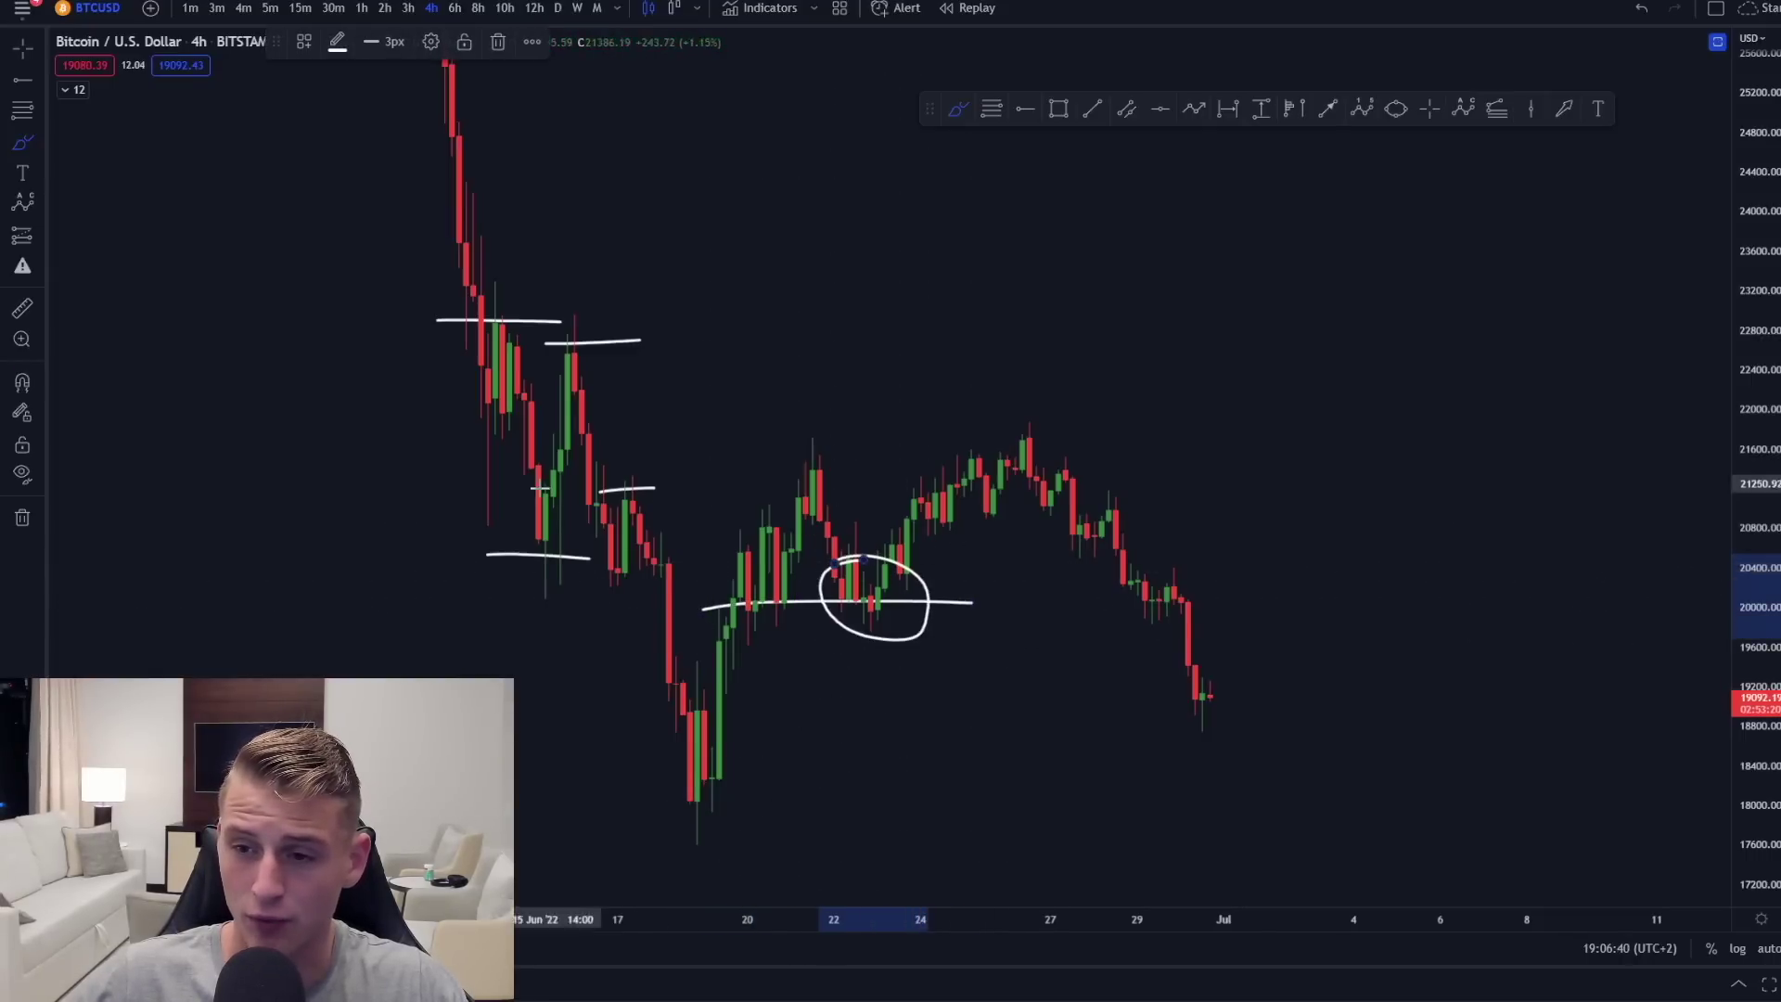
left_click_drag(775, 461, 877, 459)
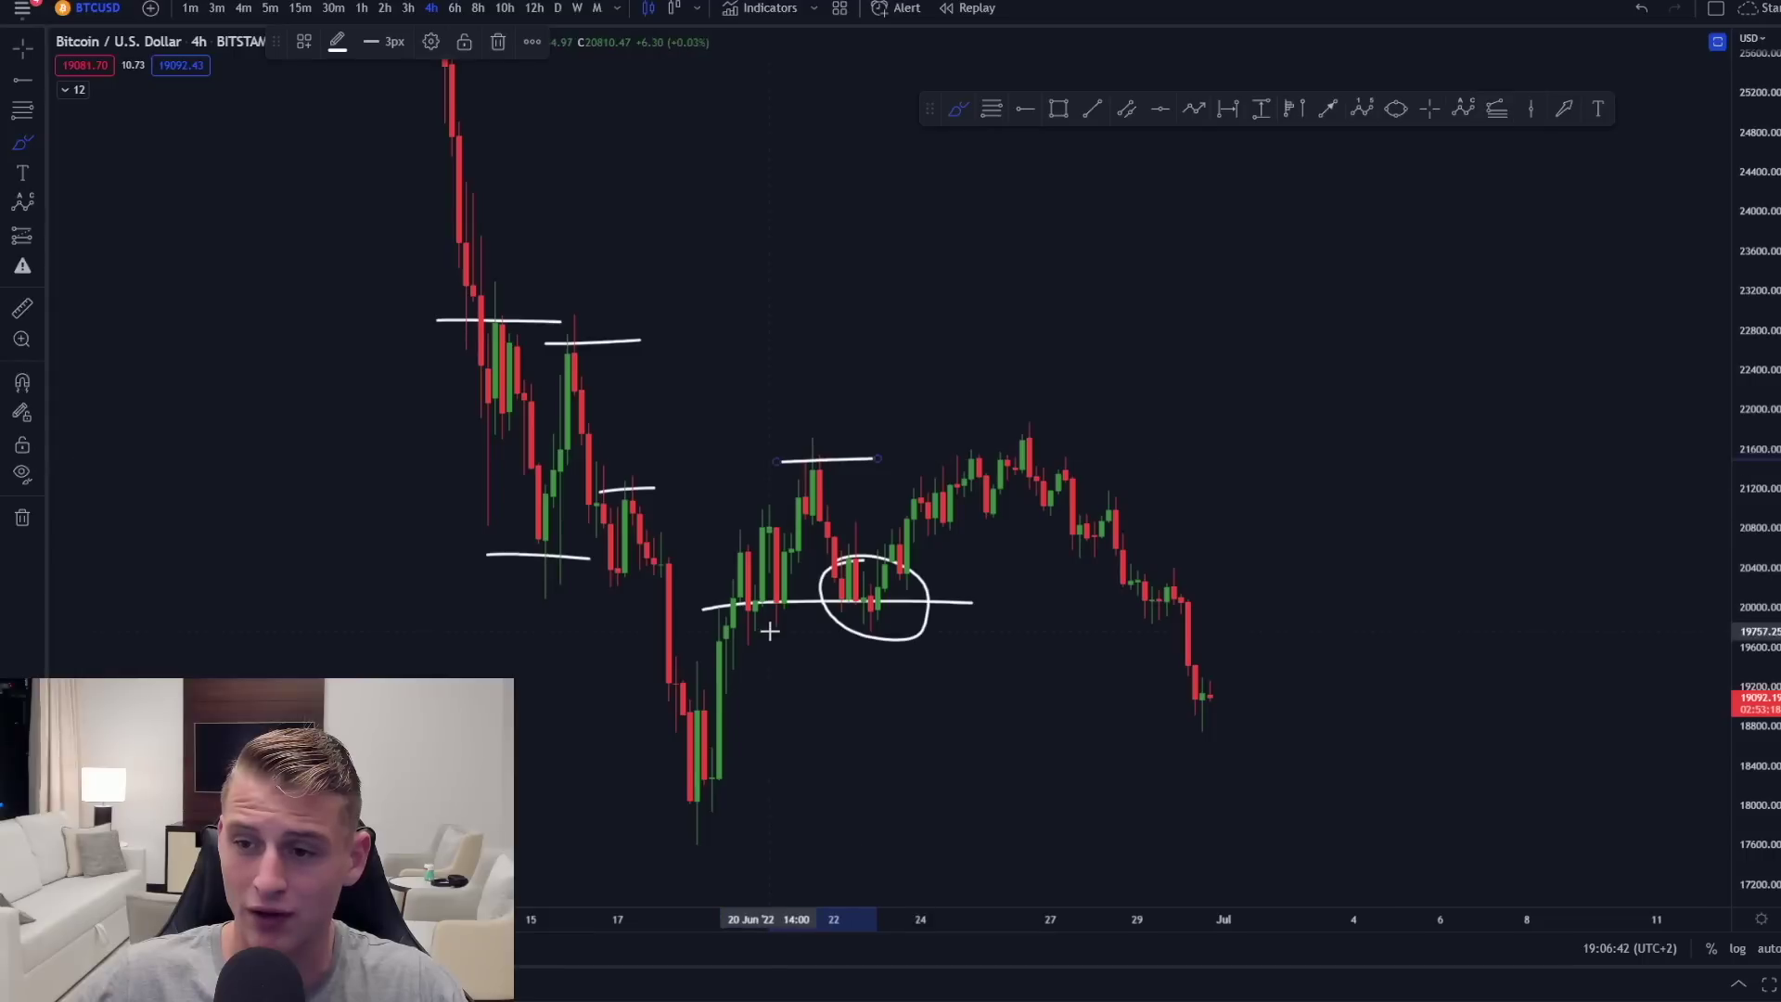
mouse_move(627, 519)
left_mouse_down()
mouse_move(723, 454)
mouse_move(844, 467)
left_mouse_up()
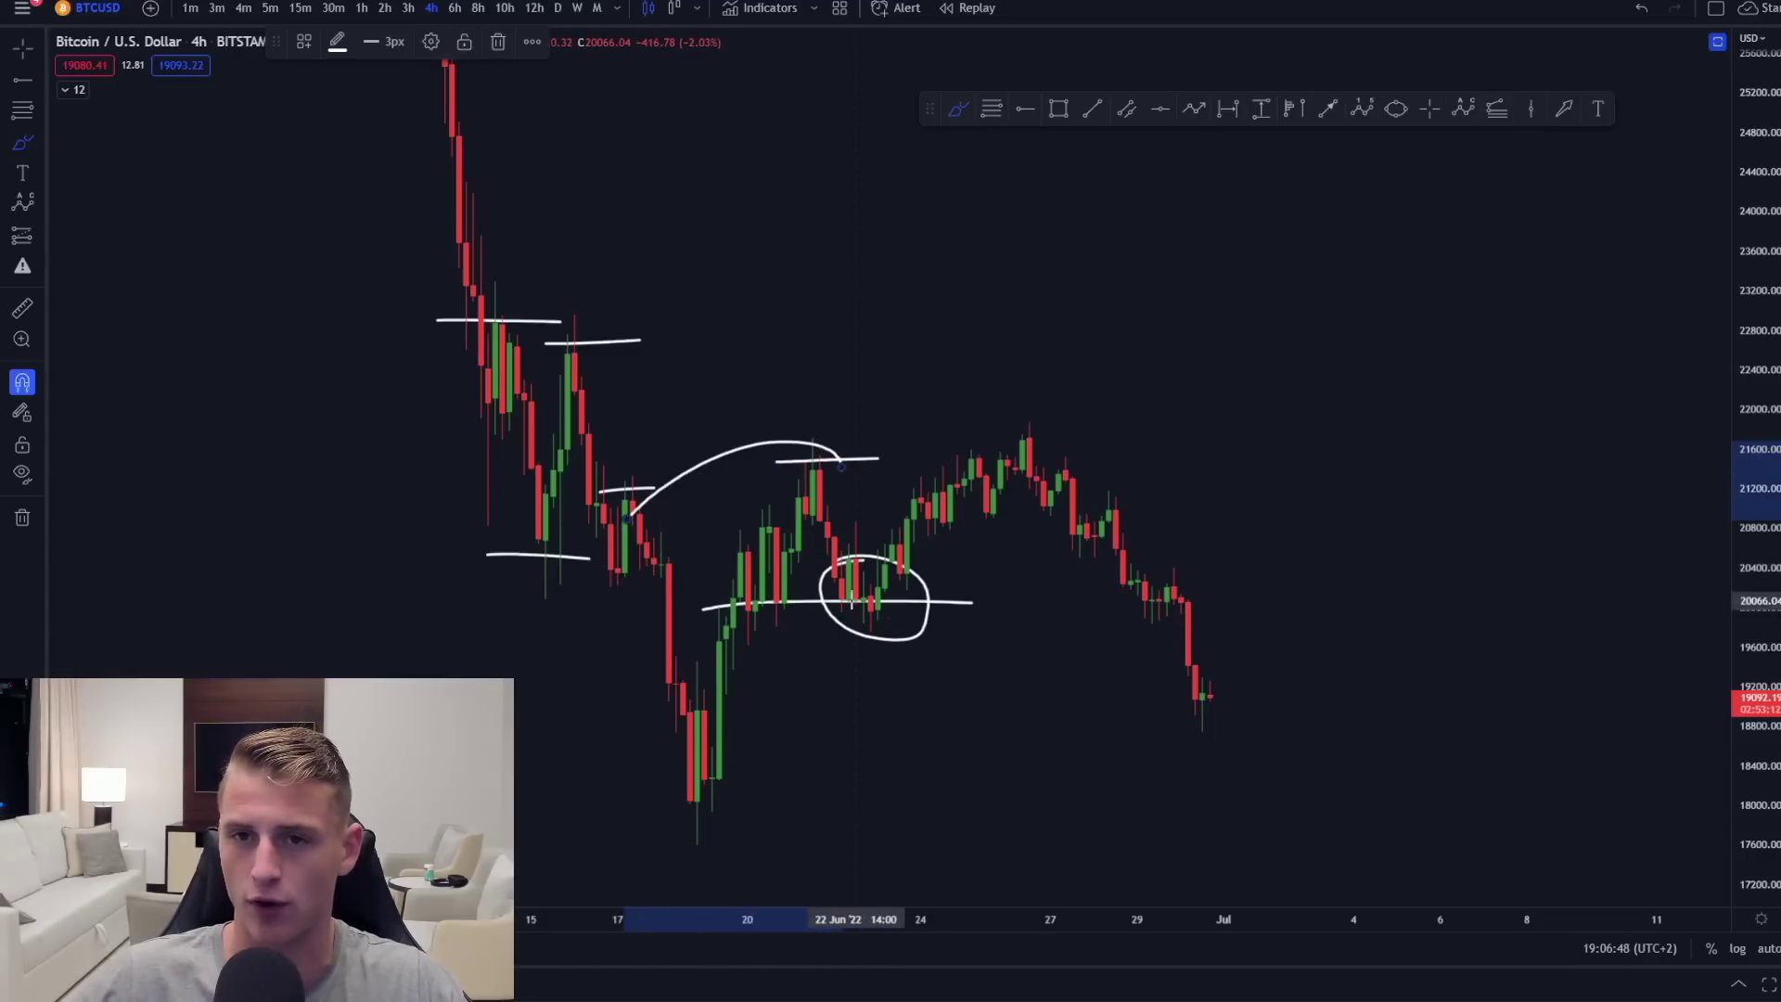
Step: Undo the strokes back to the three mid-June marks, and try a short stroke above the late-June peak
key("ctrl+z")
key("ctrl+z")
key("ctrl+z")
key("ctrl+z")
key("ctrl+z")
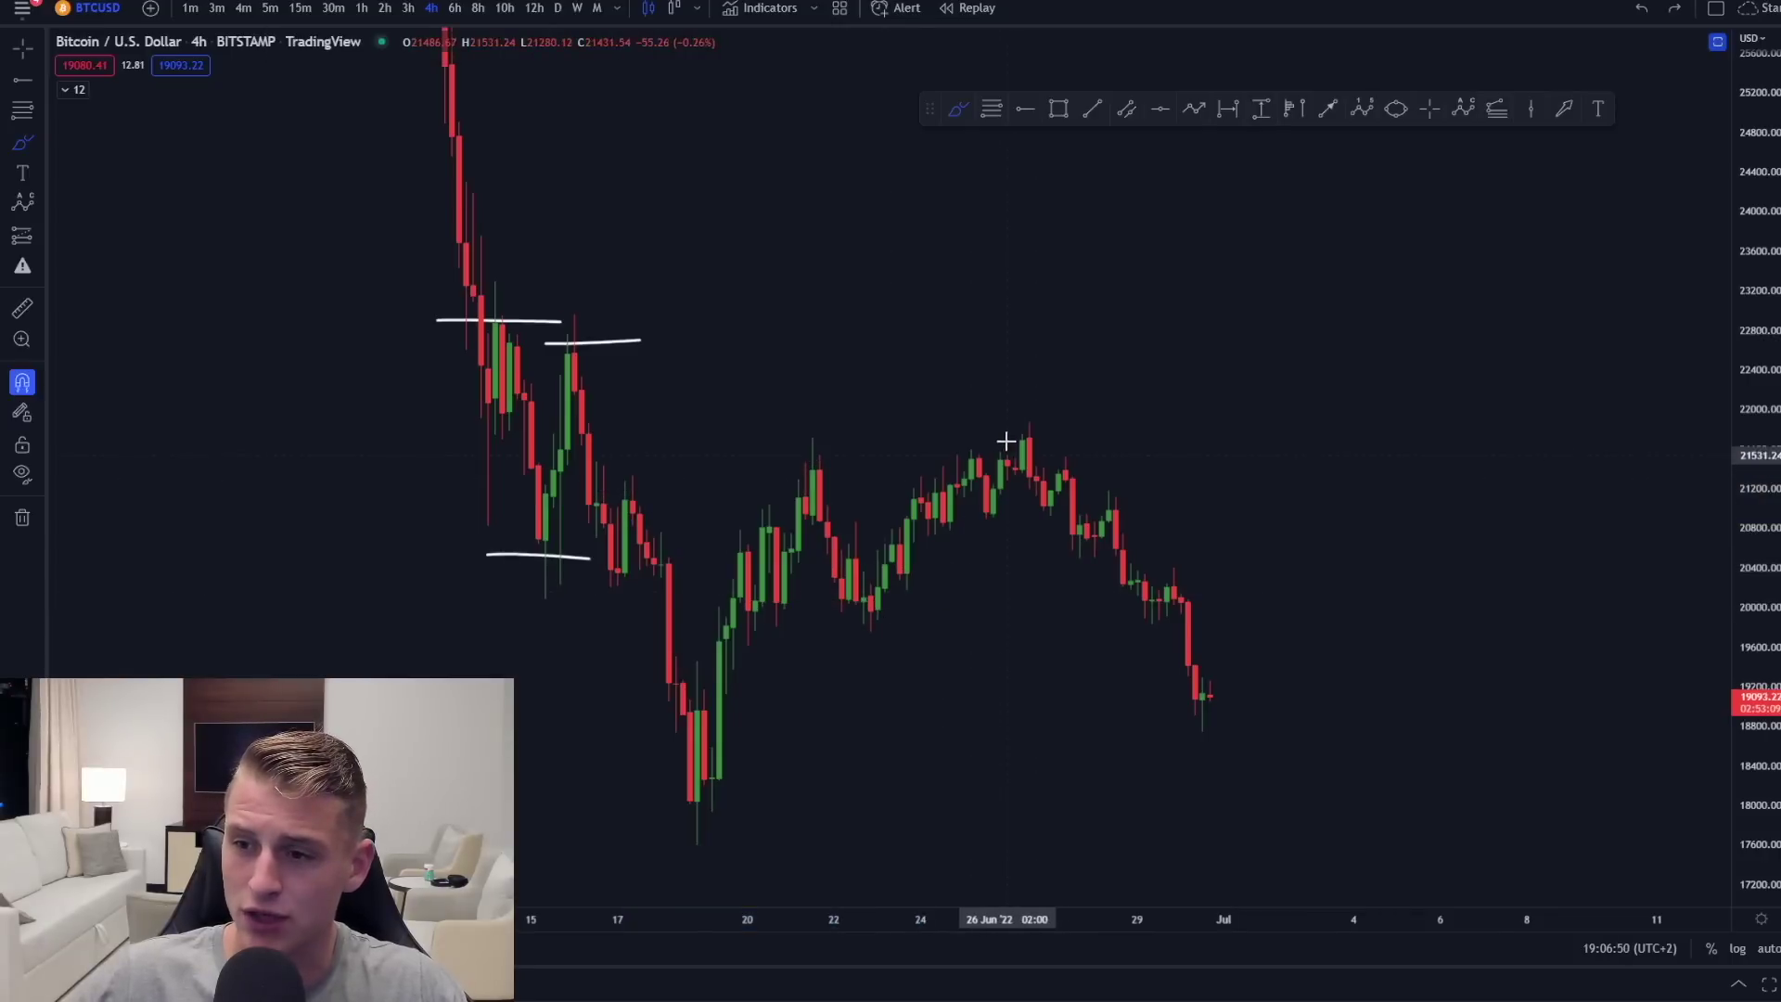
left_click_drag(973, 436, 1073, 432)
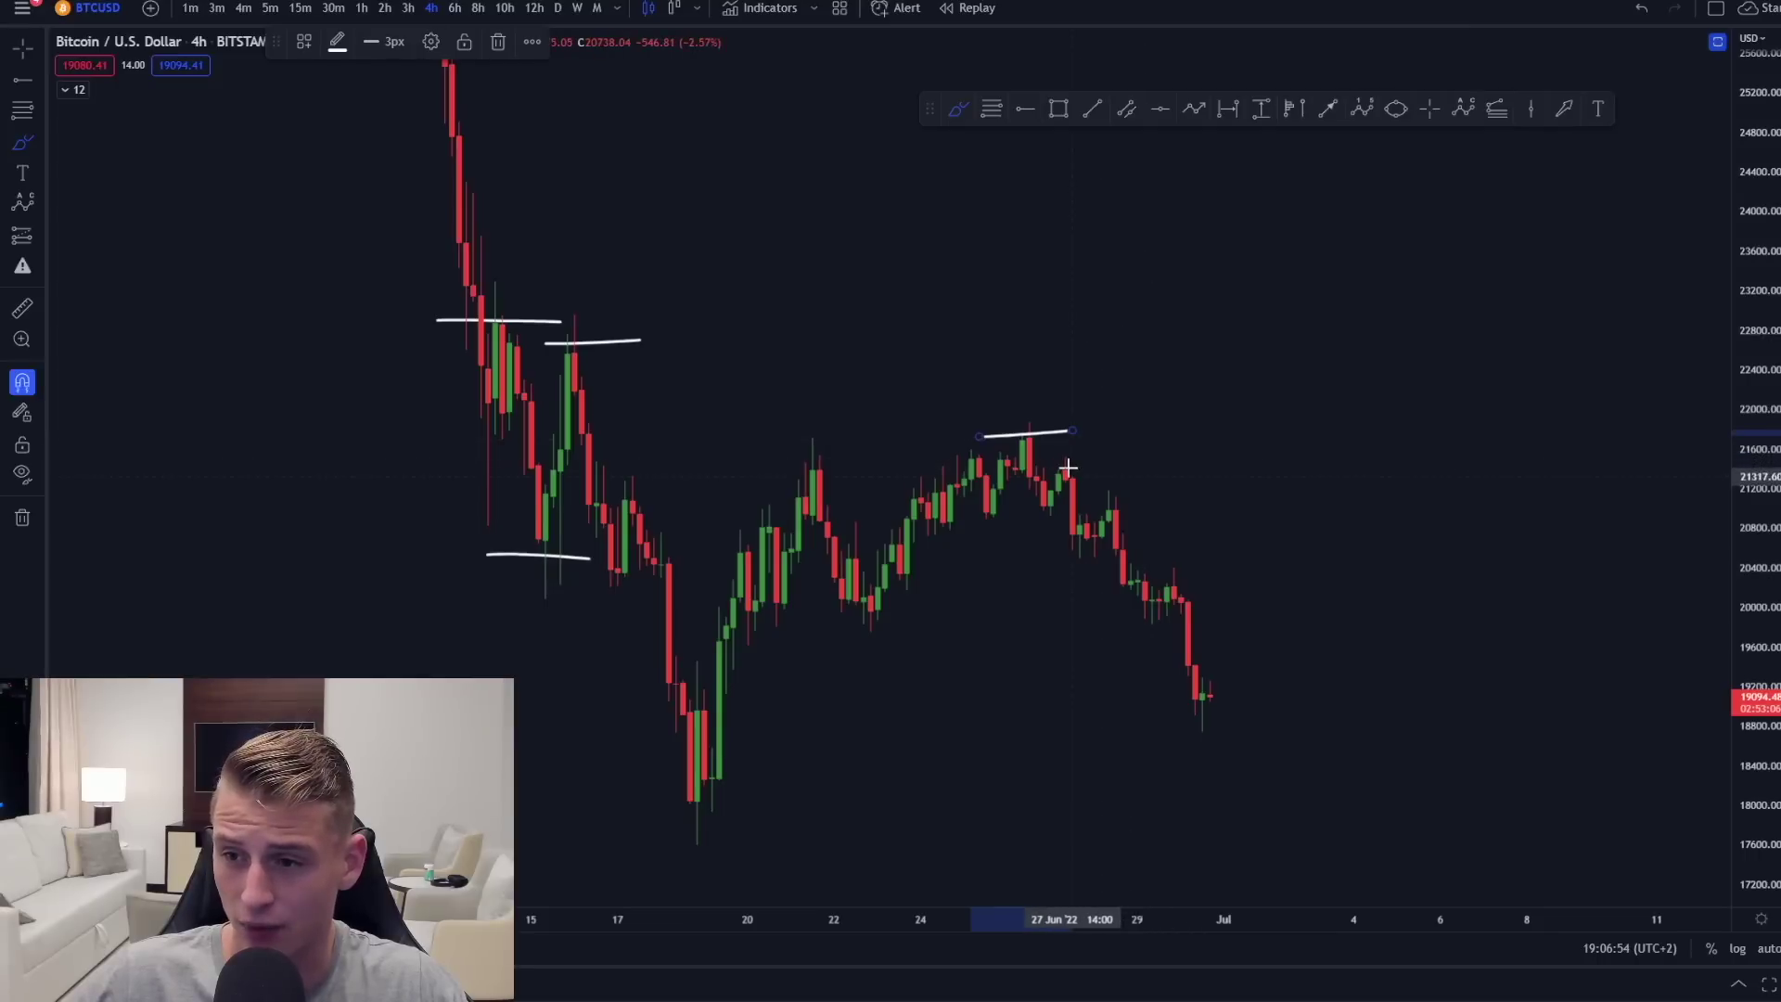
key("ctrl+z")
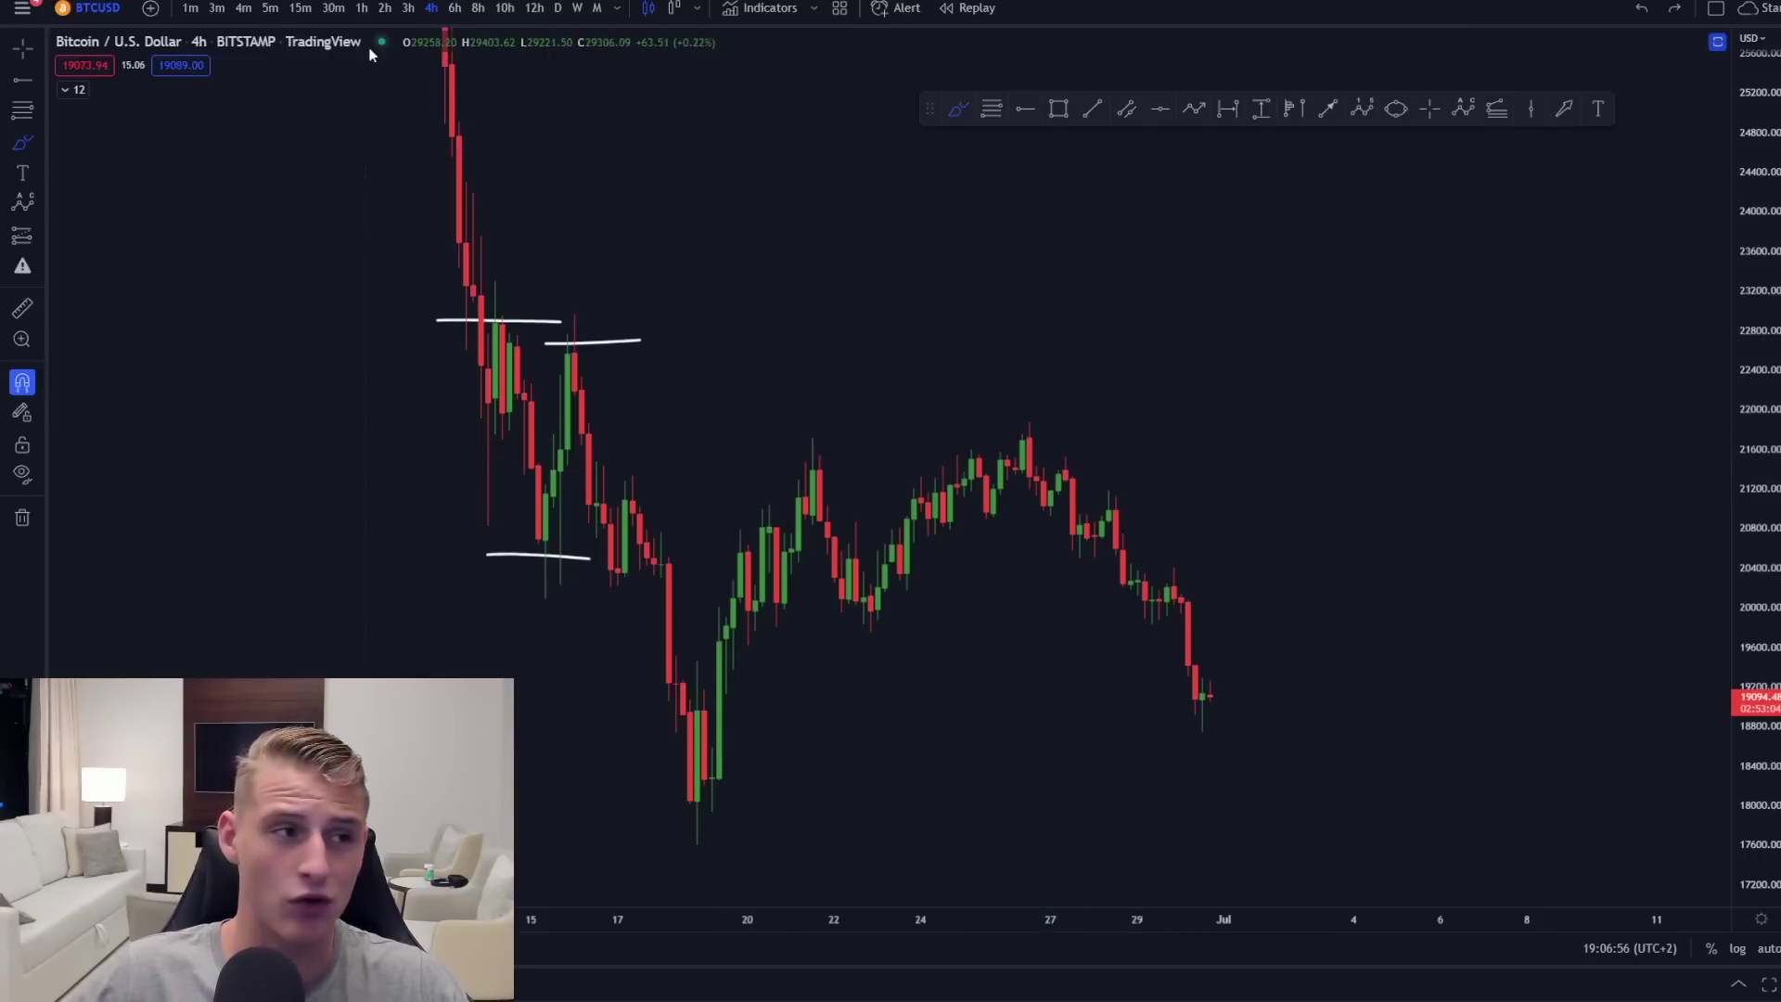
Step: Switch to the 1h KRAKEN Bitcoin / U.S. Dollar chart, maximize its price pane and activate the Brush
key("ctrl+Tab")
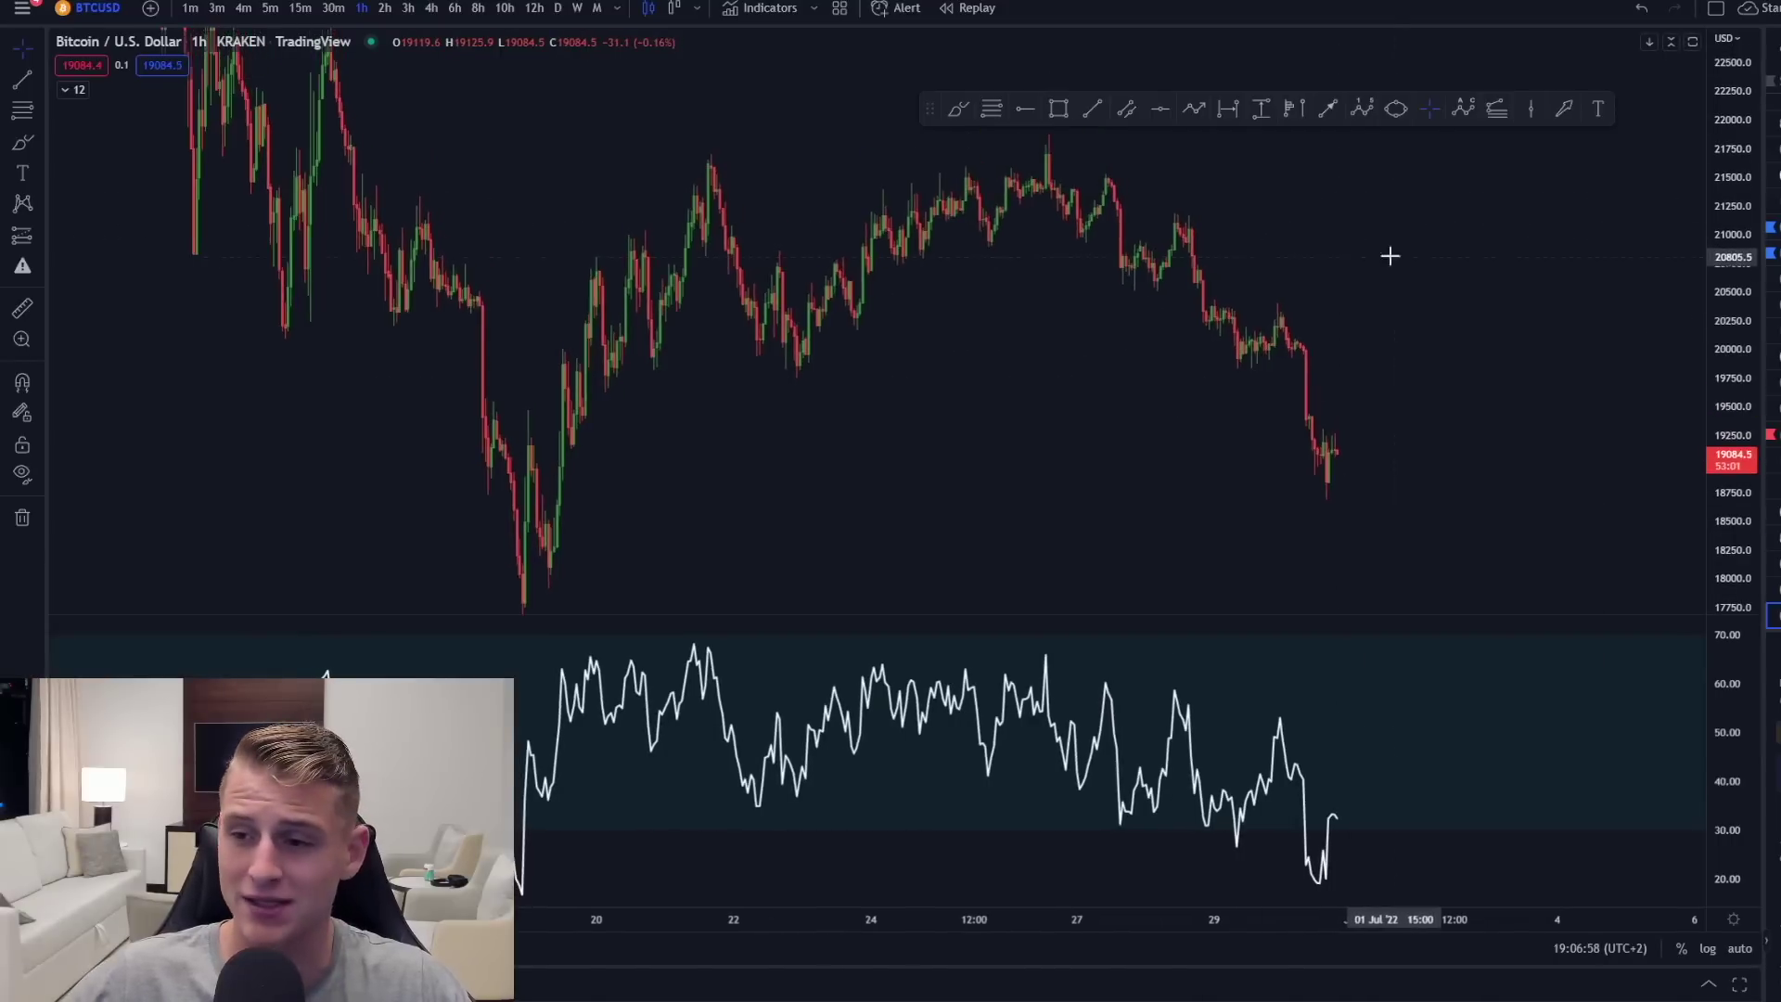
scroll(1327, 232, "up", 4)
left_click_drag(1322, 297, 1344, 306)
left_click(16, 147)
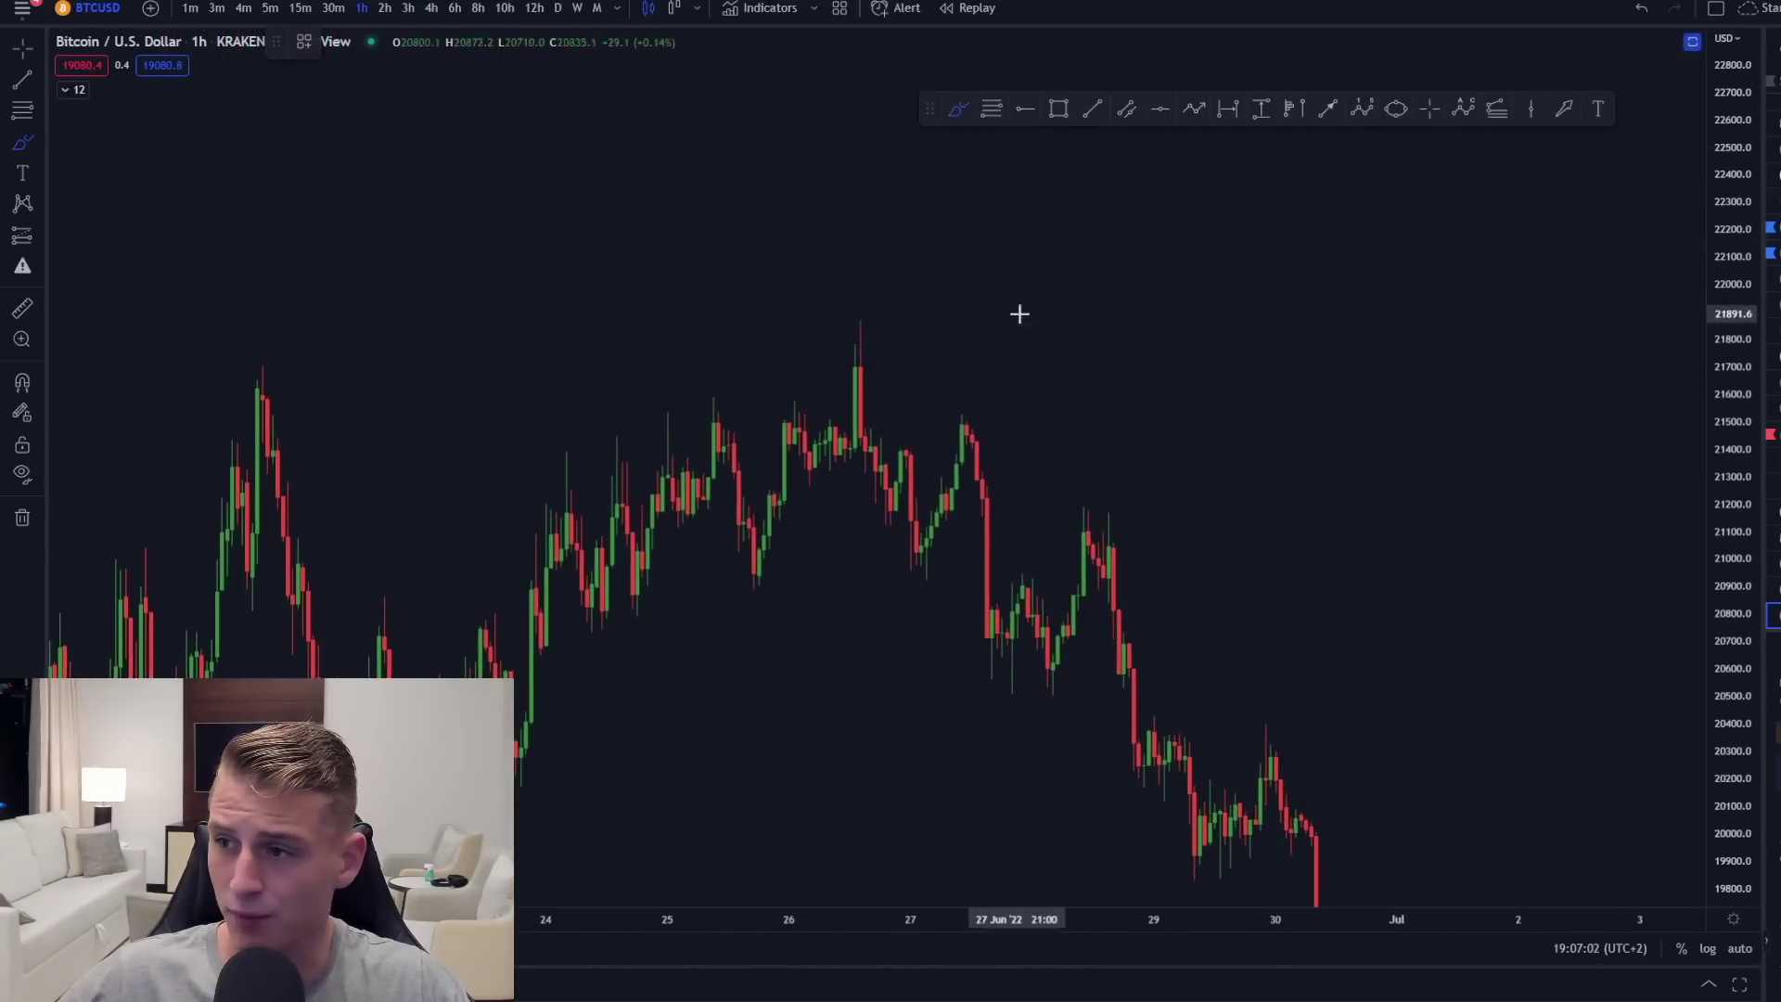
left_click_drag(1764, 328, 1779, 328)
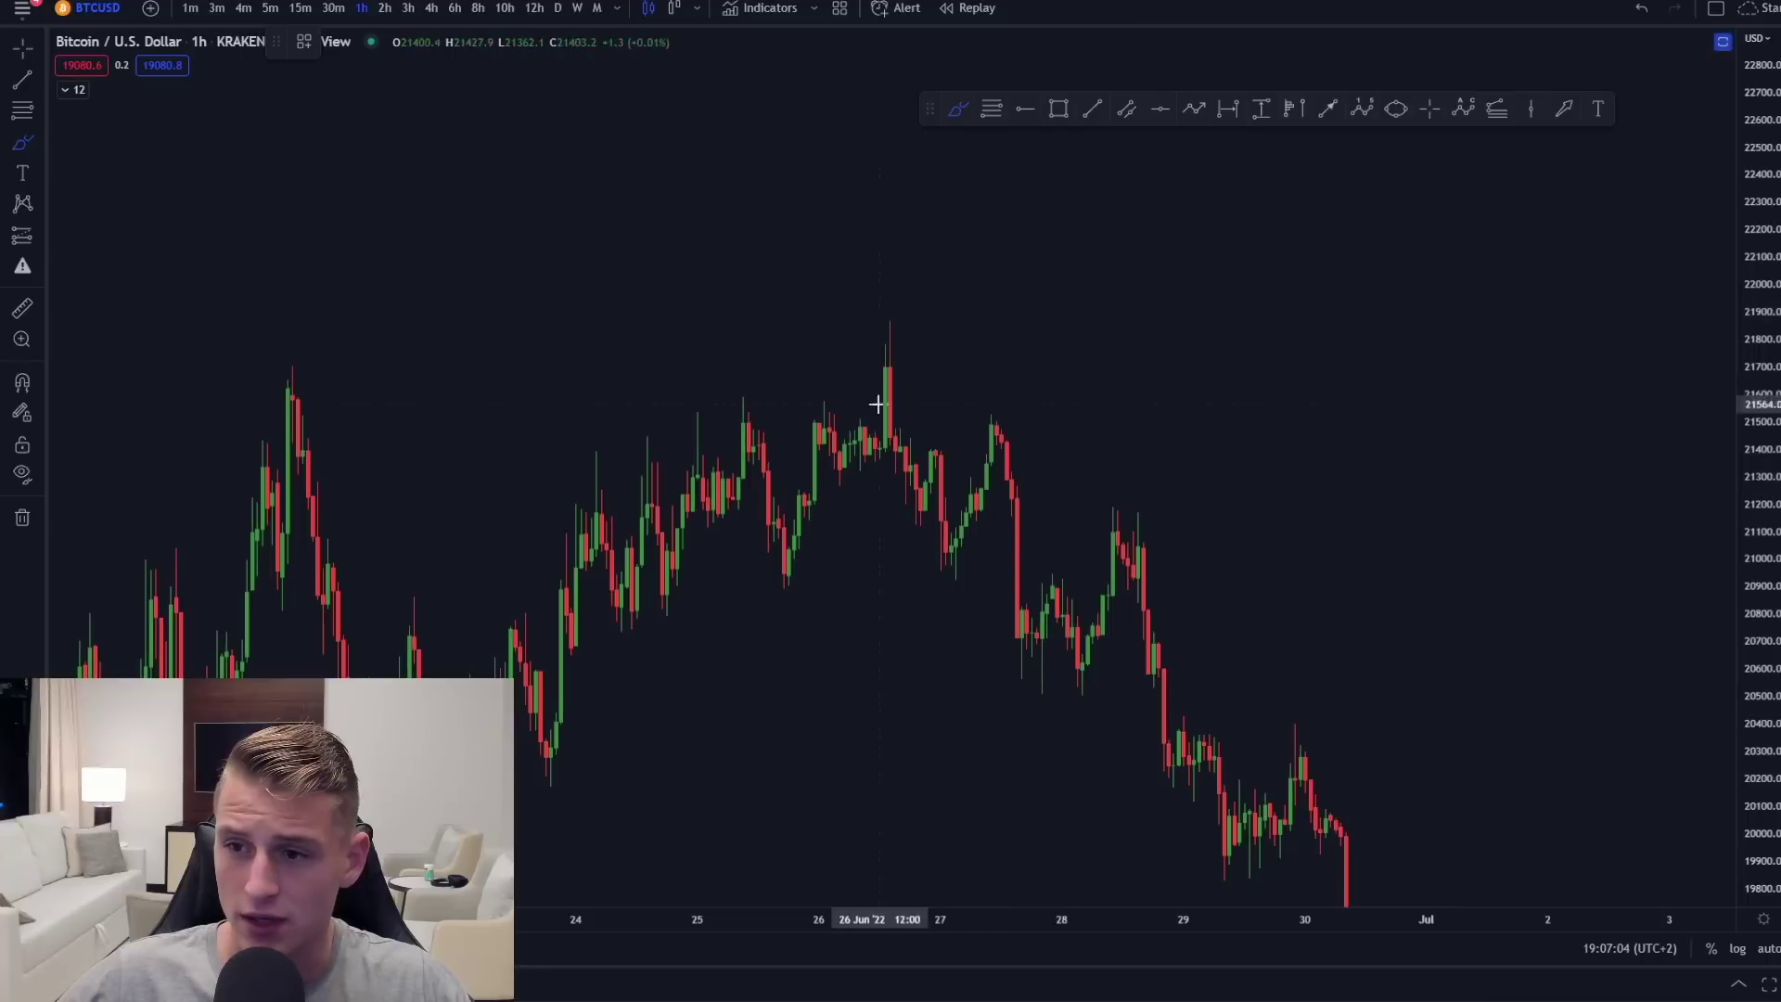
Step: Mark the late-June lower highs near 21750, 21530 and 21150 and the lower lows near 20975 and 20570 with Brush strokes
mouse_move(864, 351)
left_mouse_down()
mouse_move(965, 352)
mouse_move(1051, 411)
left_mouse_up()
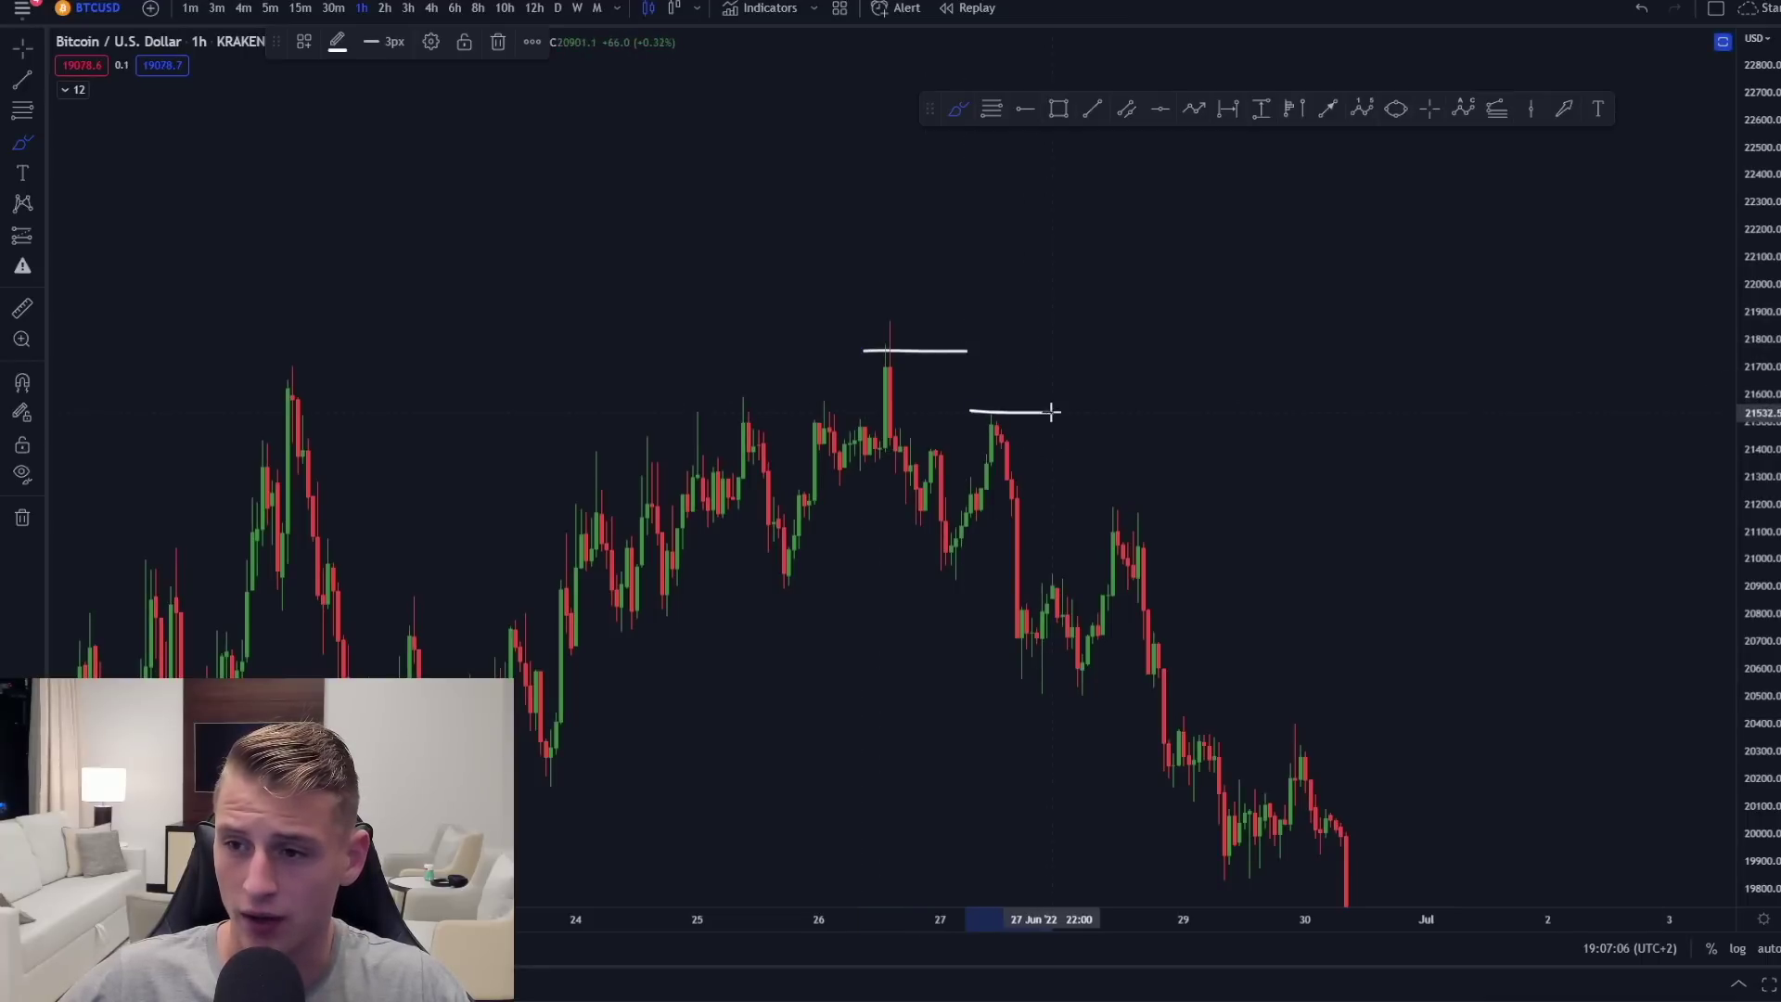
left_click_drag(1087, 516, 1193, 517)
left_click_drag(908, 567, 966, 561)
left_click_drag(975, 675, 1097, 677)
Step: Trace the descending zigzag through the marked highs and lows, replacing the first partial strokes with one continuous Brush line
left_click_drag(890, 378, 951, 489)
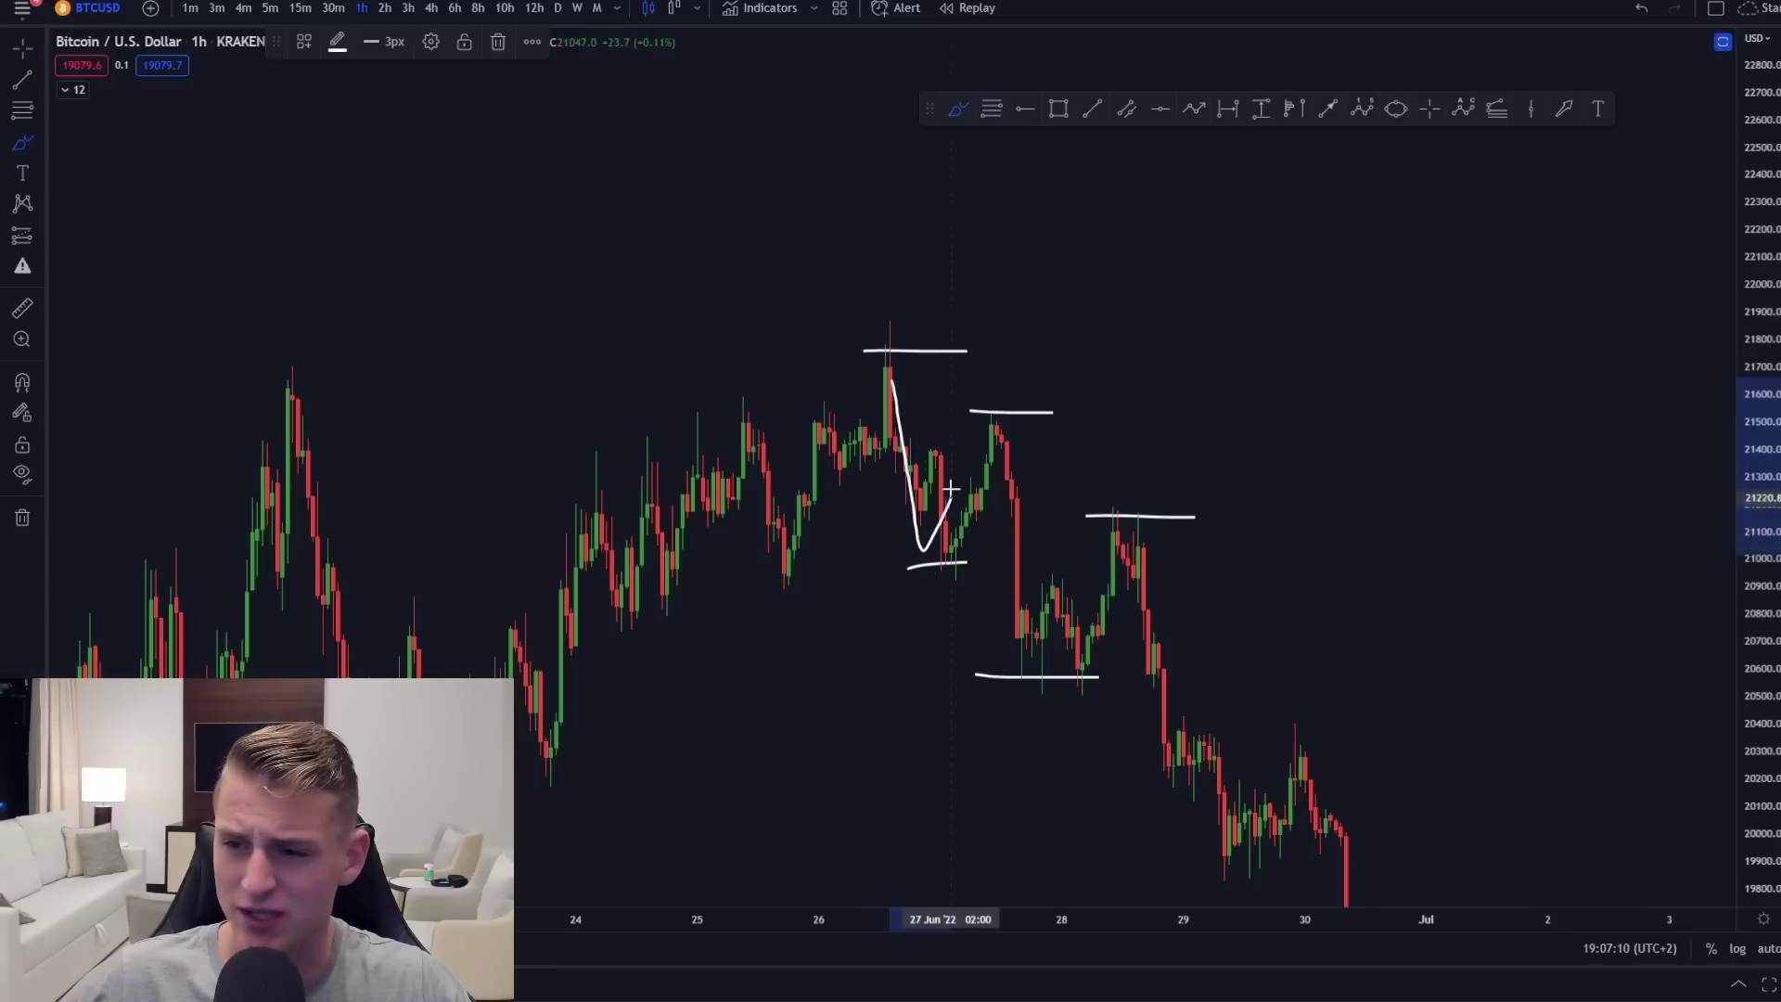
mouse_move(972, 429)
left_mouse_down()
mouse_move(1048, 654)
mouse_move(1118, 538)
mouse_move(1085, 507)
mouse_move(1233, 525)
mouse_move(1101, 519)
left_mouse_up()
key("ctrl+z")
key("ctrl+z")
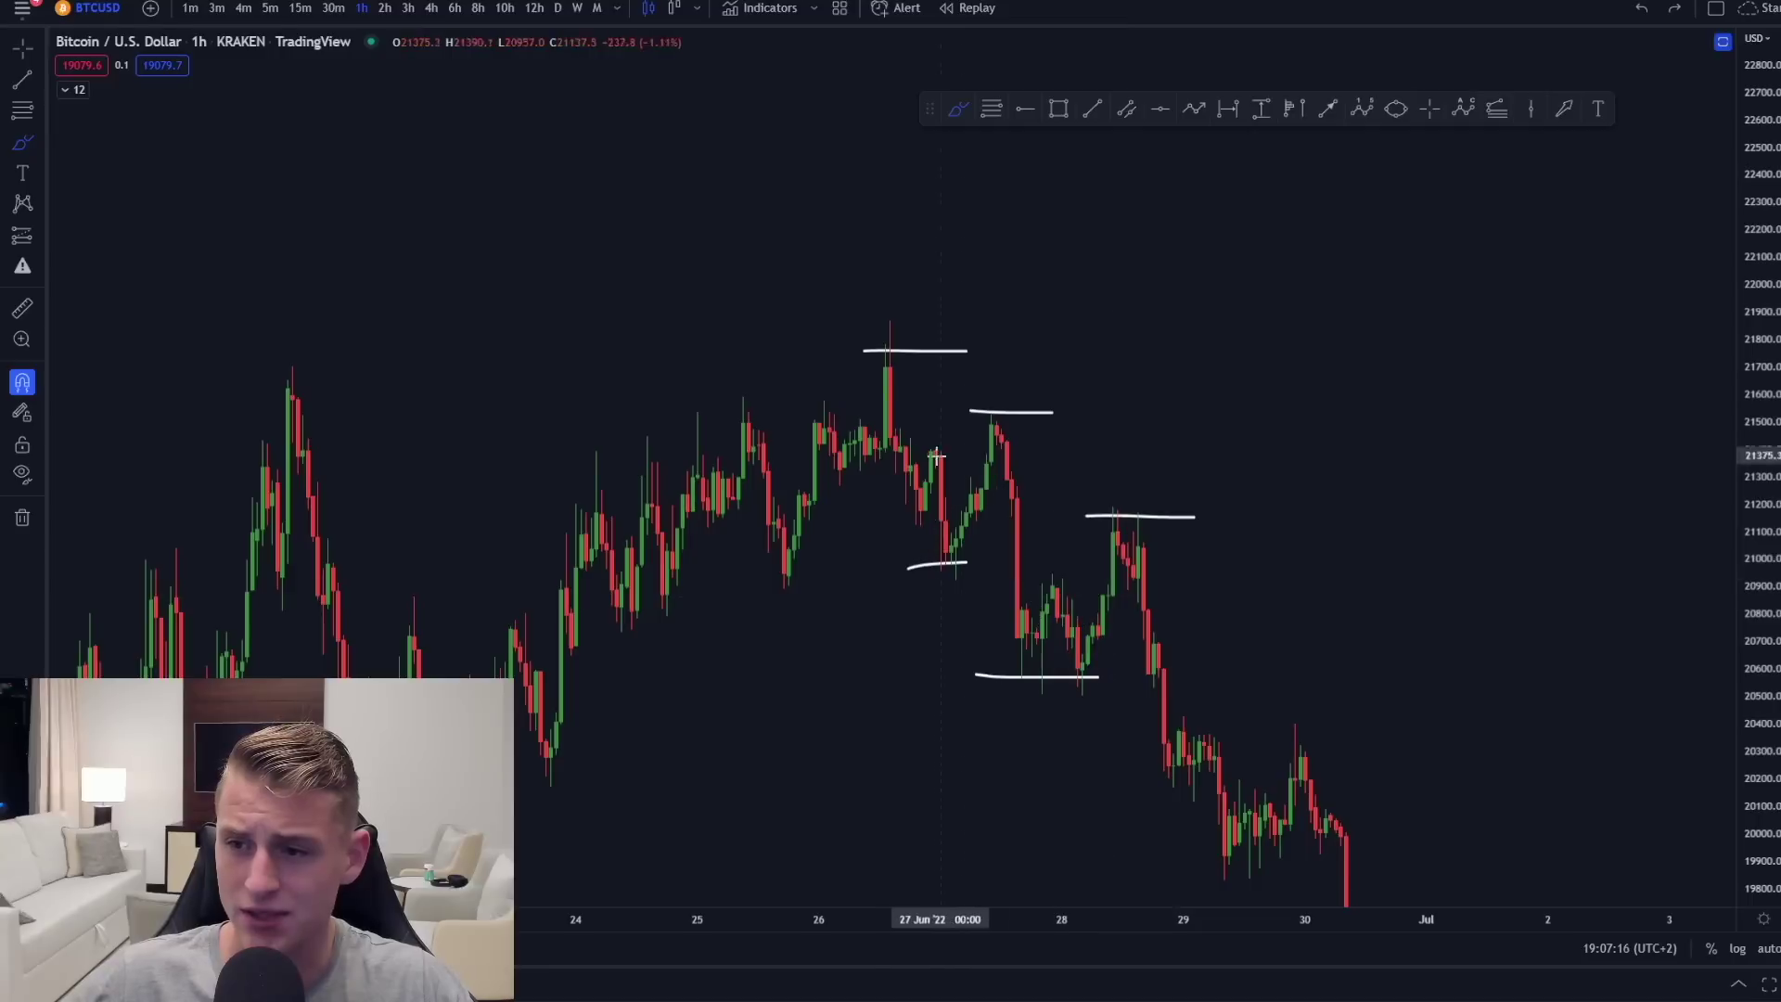
mouse_move(859, 369)
left_mouse_down()
mouse_move(914, 508)
mouse_move(991, 431)
mouse_move(1075, 640)
mouse_move(1131, 516)
mouse_move(1235, 783)
left_mouse_up()
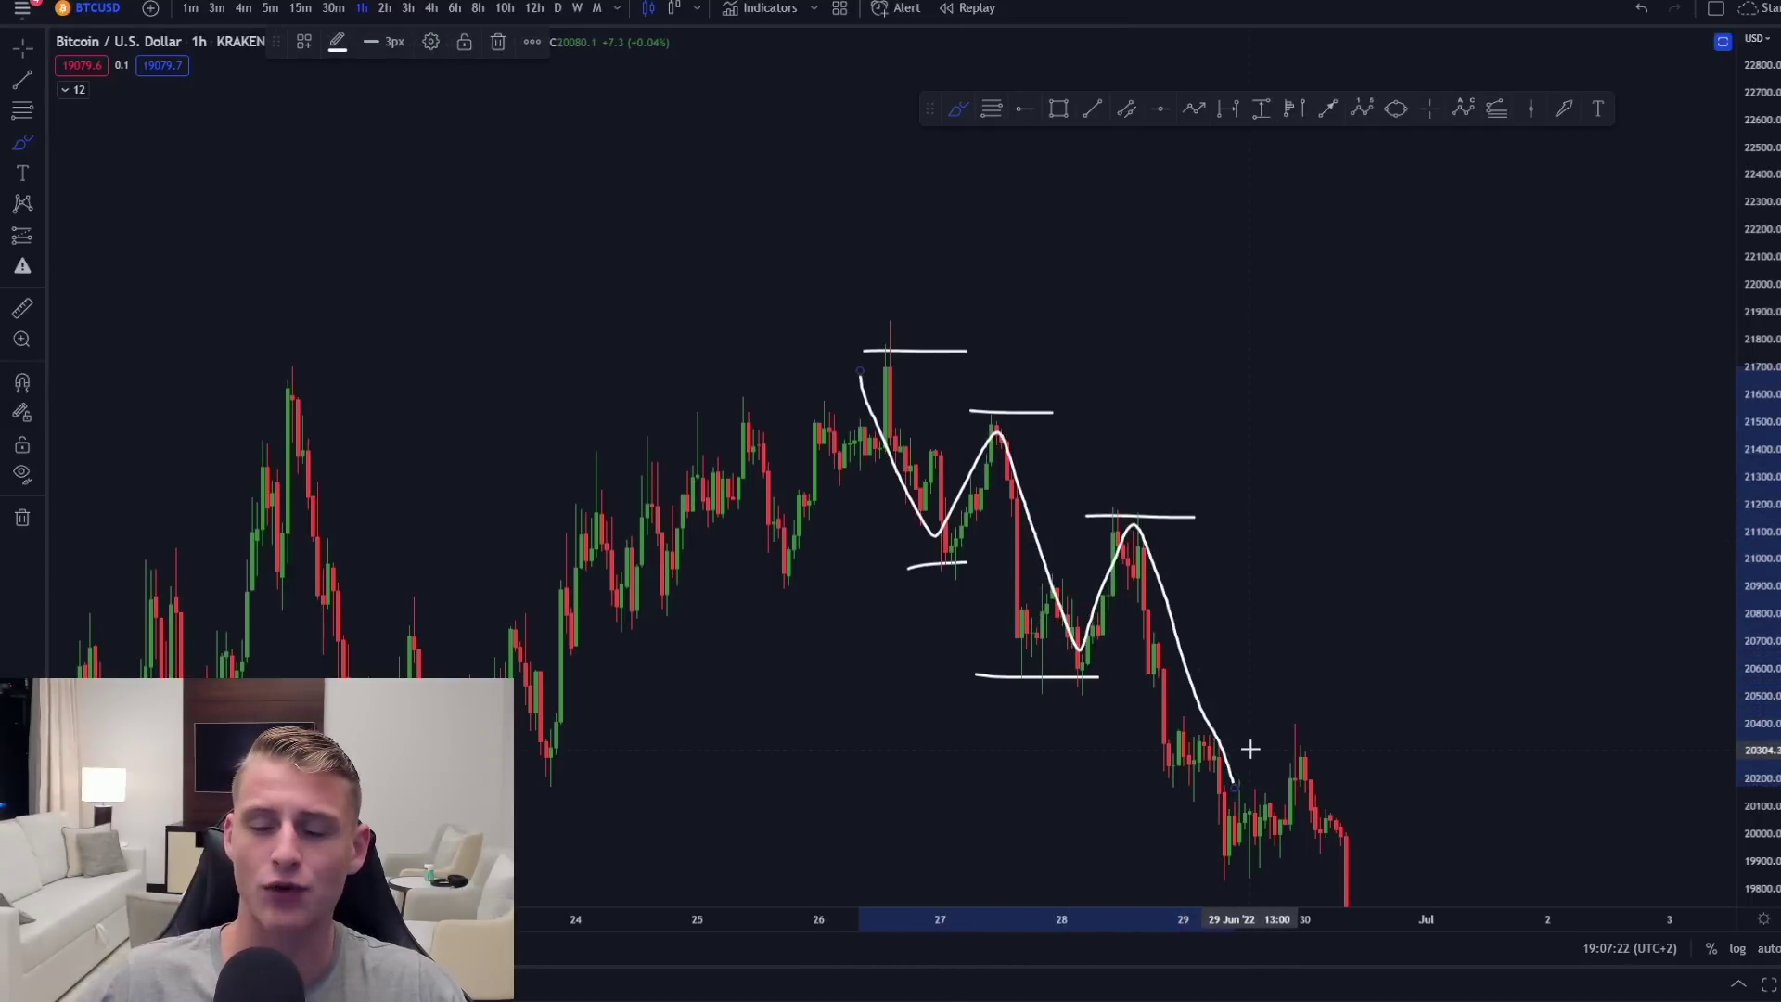
Step: Undo all Brush strokes on the 1h chart, clearing the zigzag and the swing marks
key("ctrl")
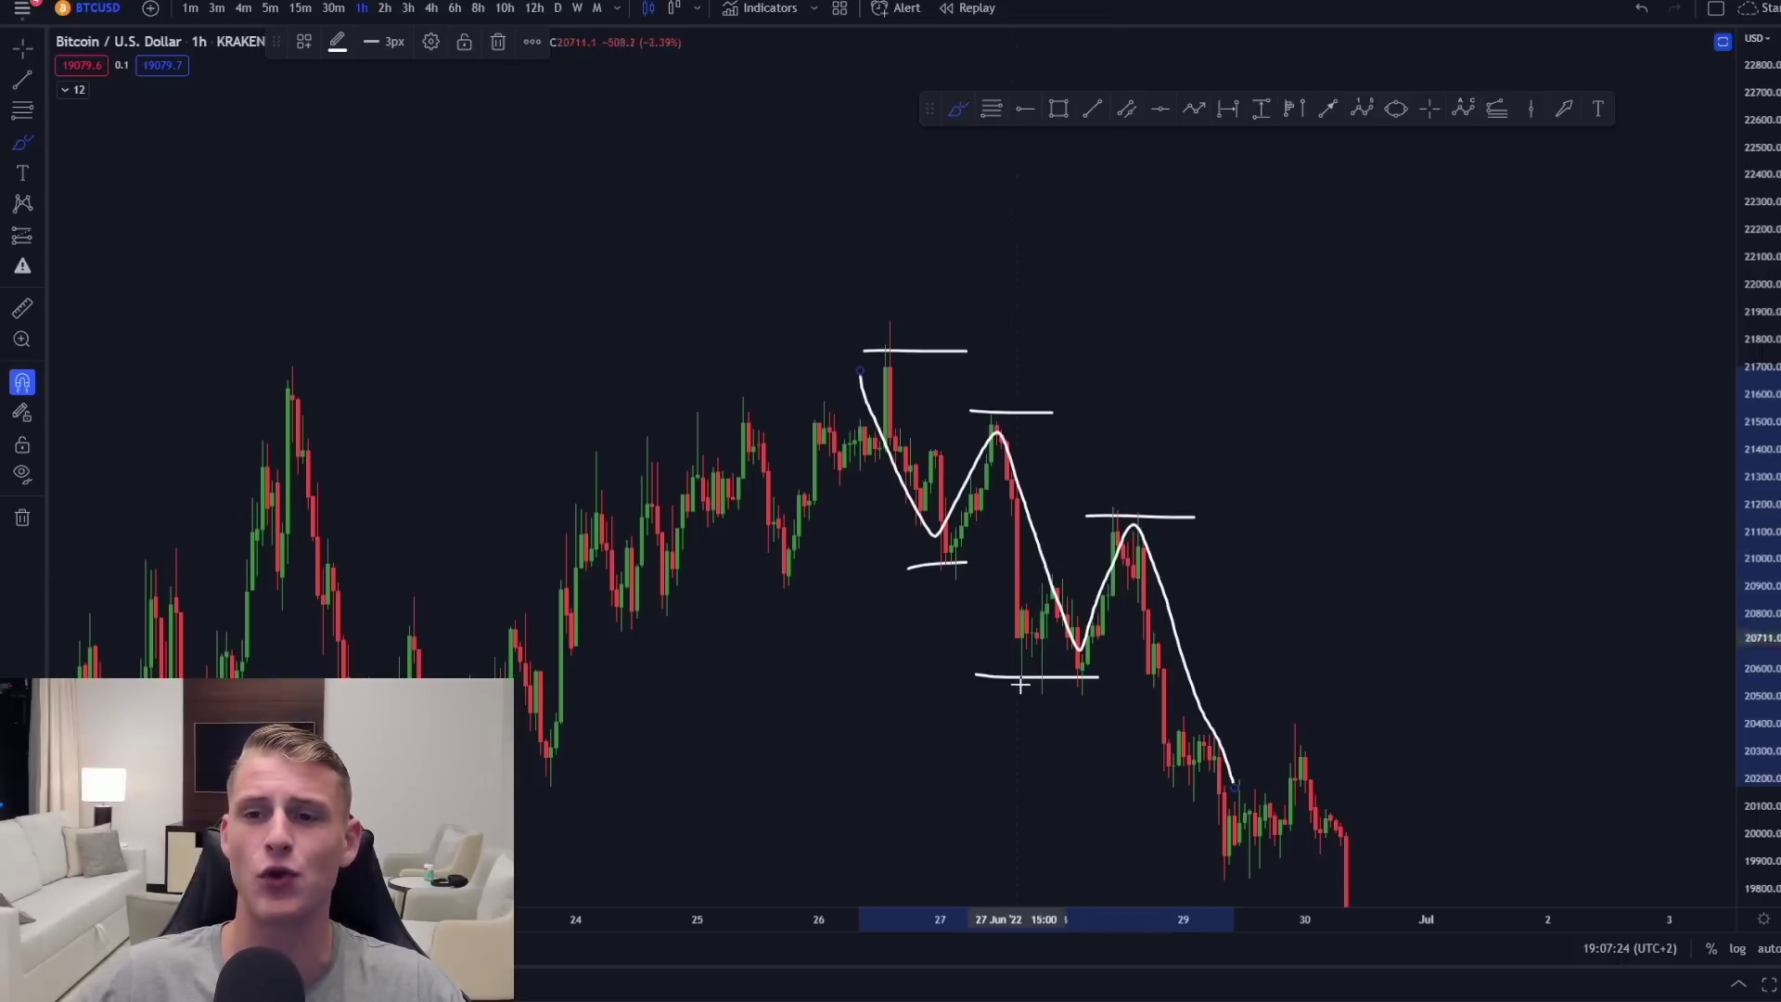
key("ctrl+z")
key("ctrl+z")
key("ctrl+z")
key("ctrl+z")
key("ctrl+z")
key("ctrl+z")
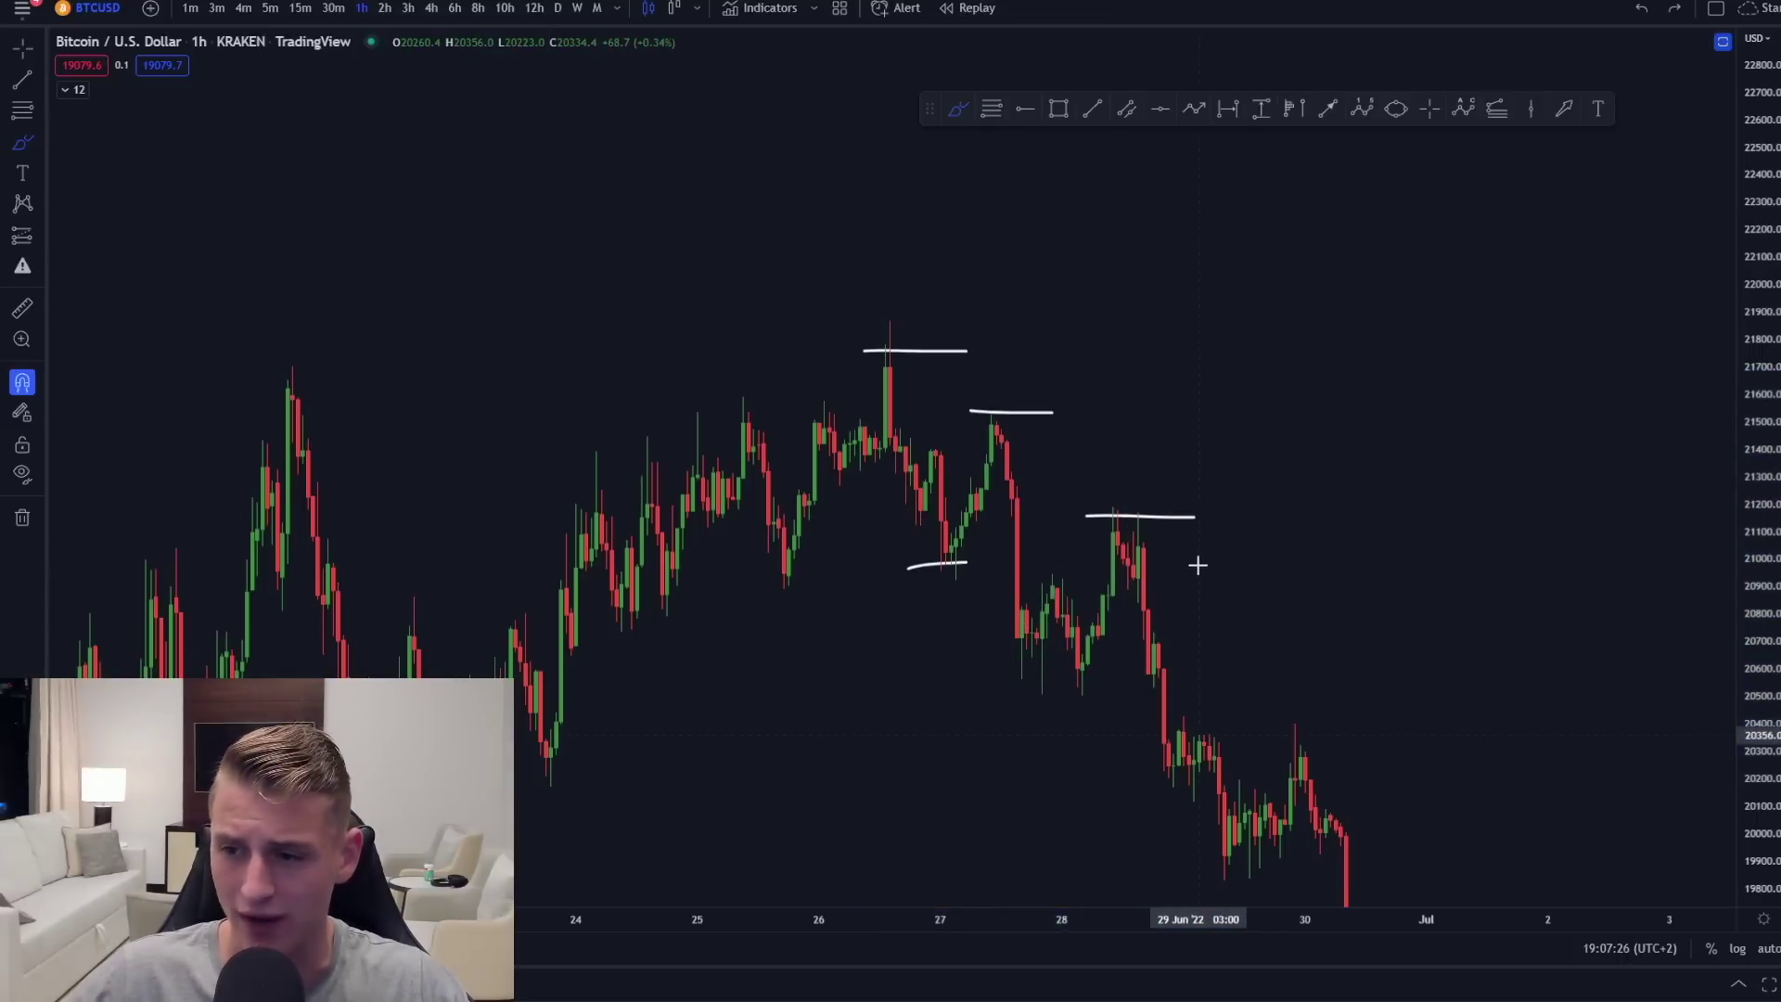
scroll(1245, 448, "down", 5)
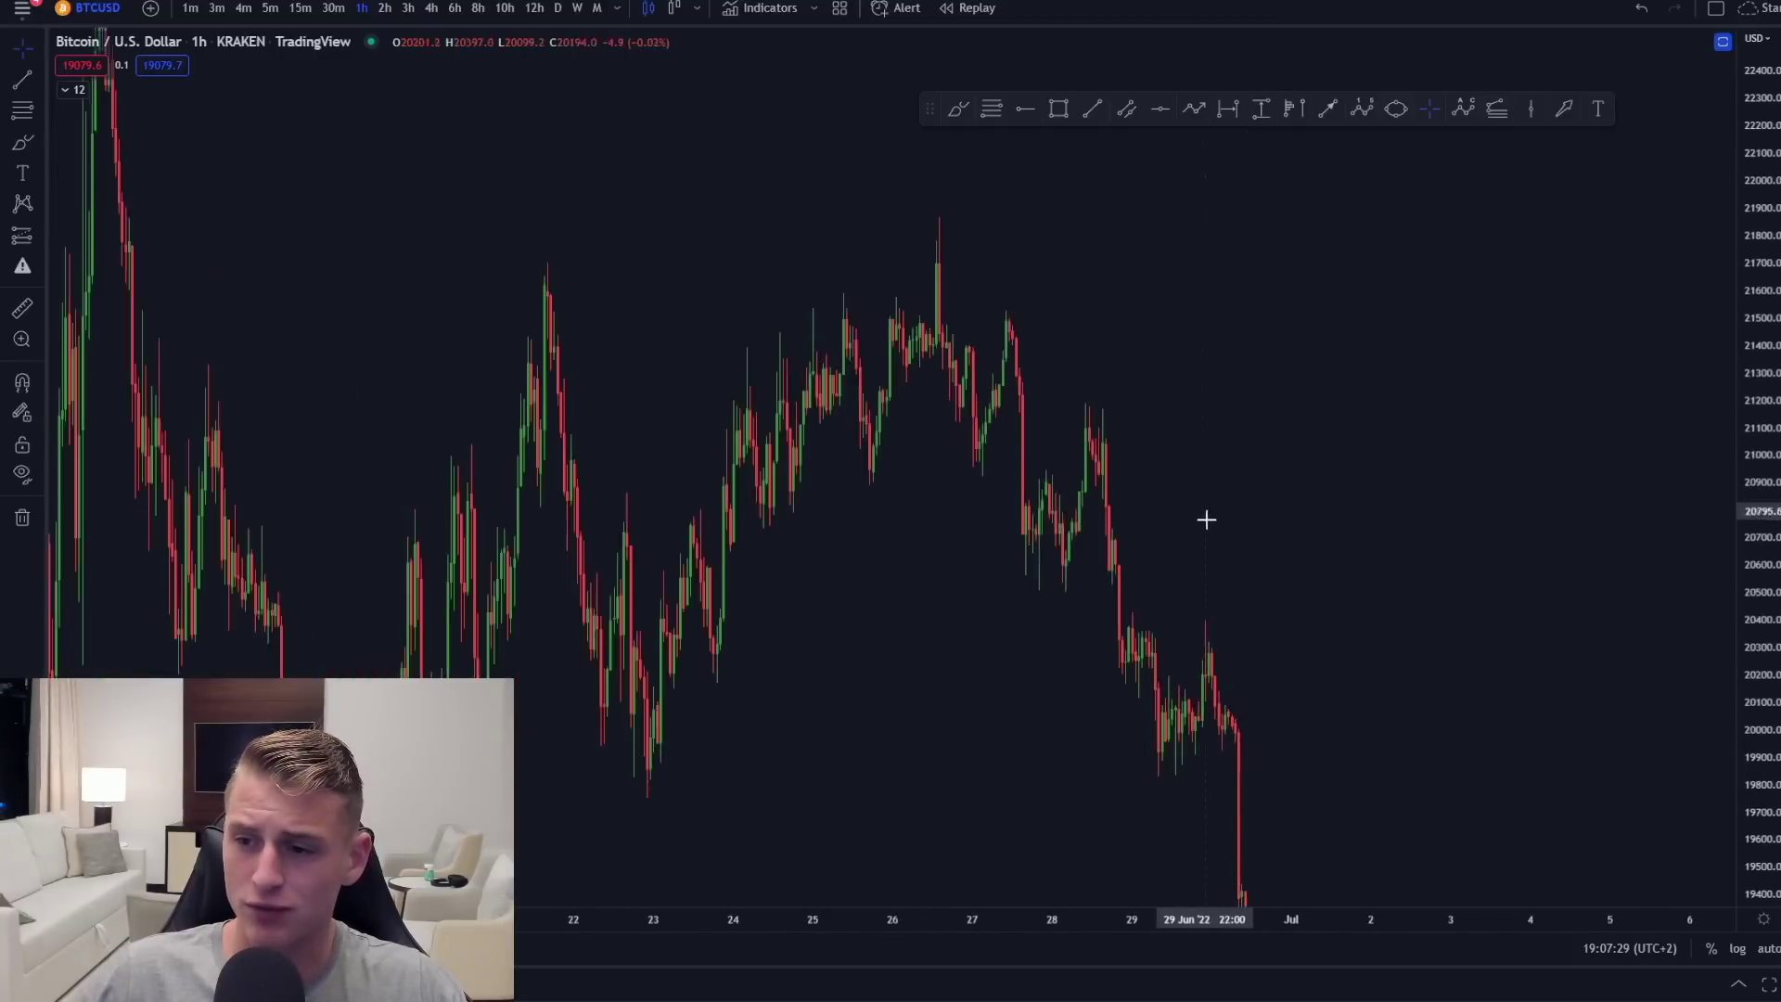
scroll(1200, 488, "up", 2)
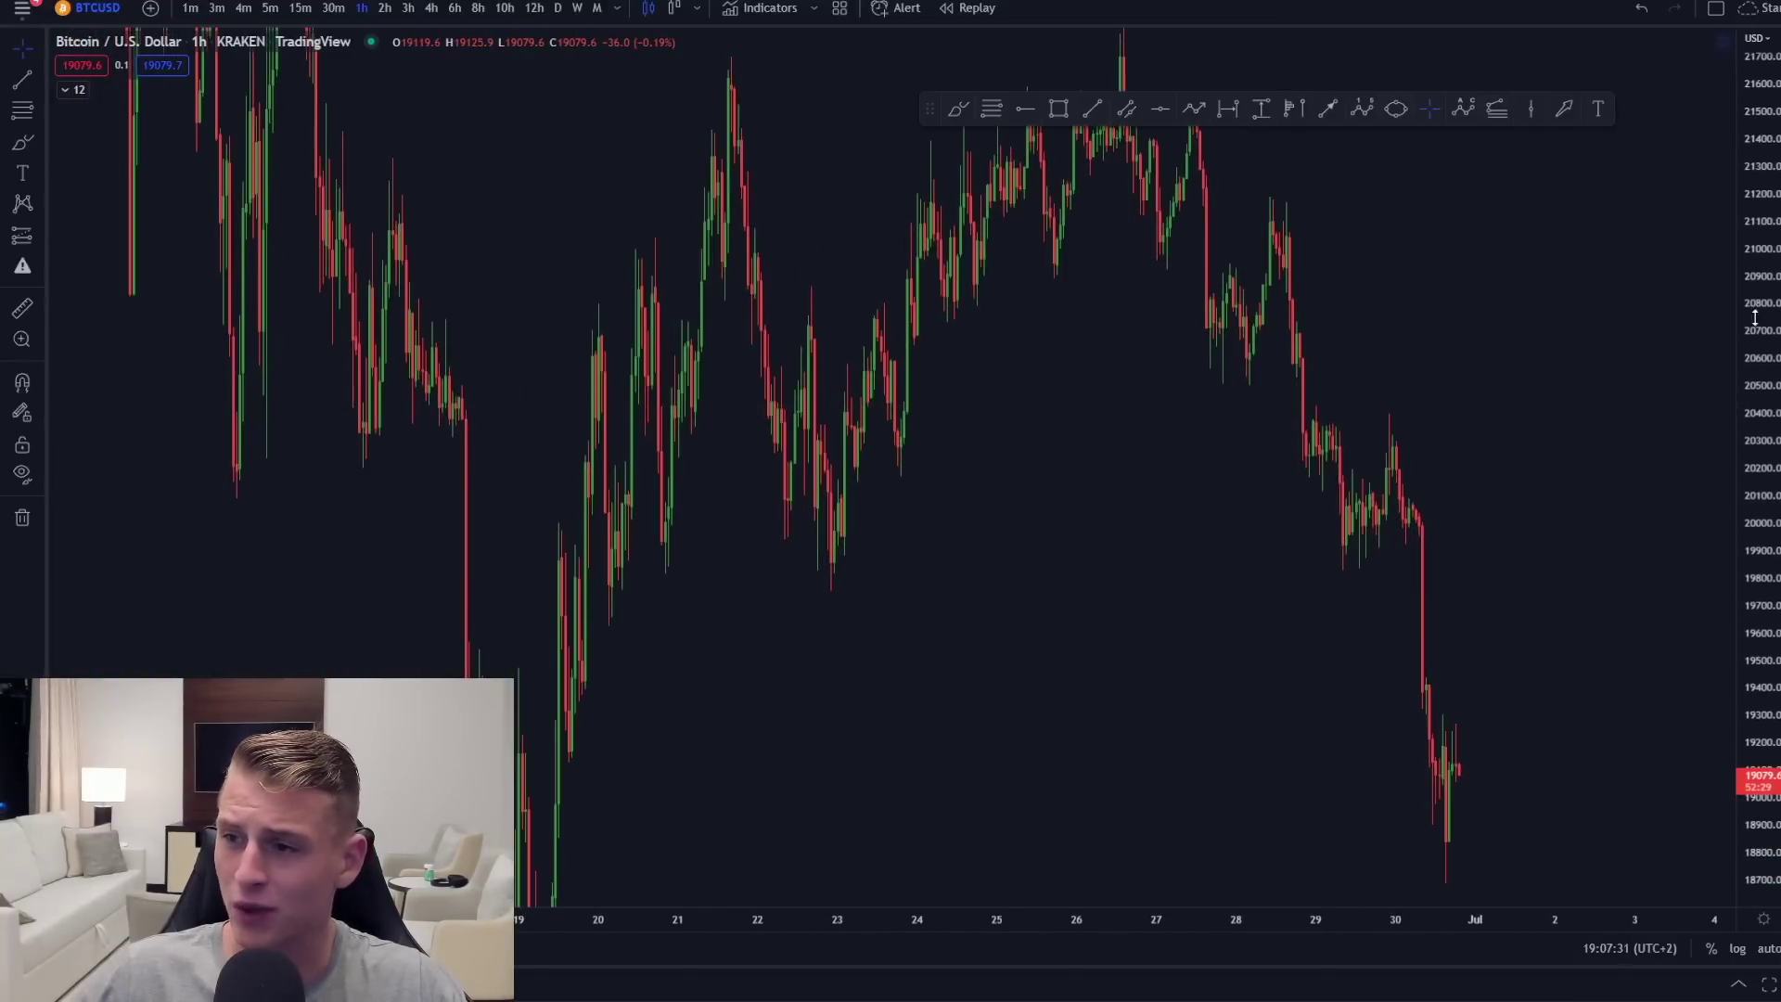
Step: Draw a rectangle marking the price zone from about 19751 to 20017 on the 1h chart
scroll(1443, 529, "down", 1)
scroll(1220, 511, "up", 1)
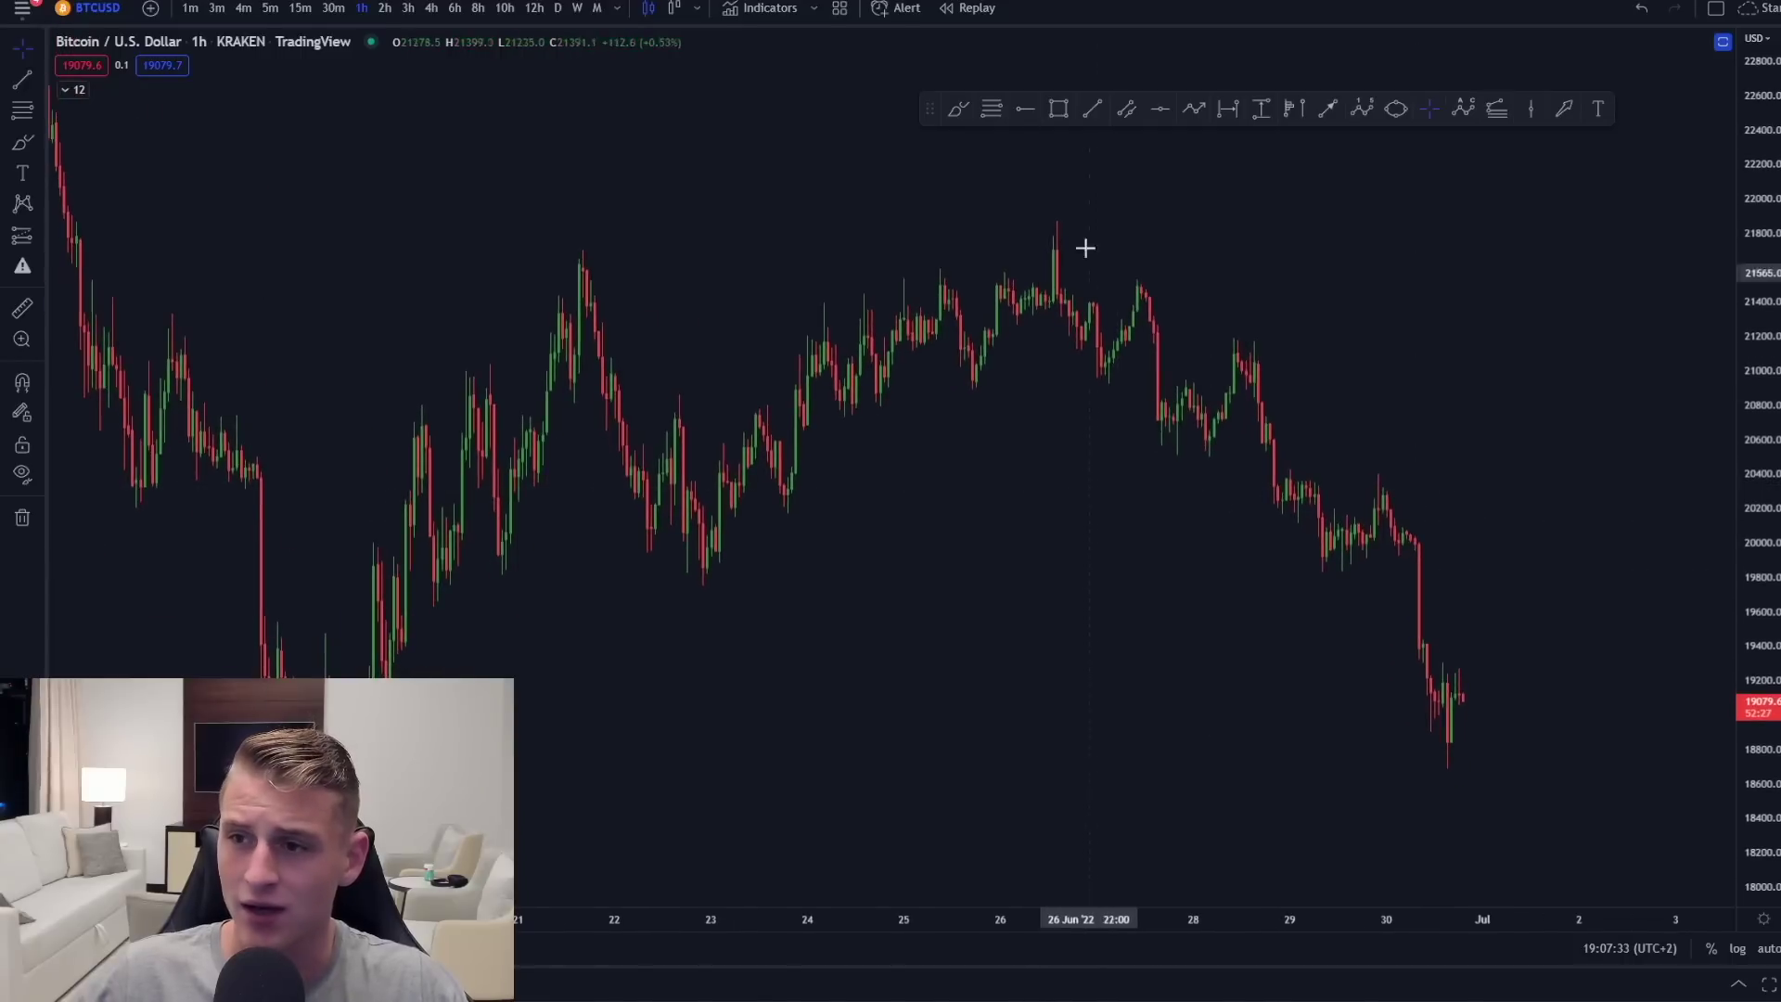
left_click_drag(302, 584, 374, 540)
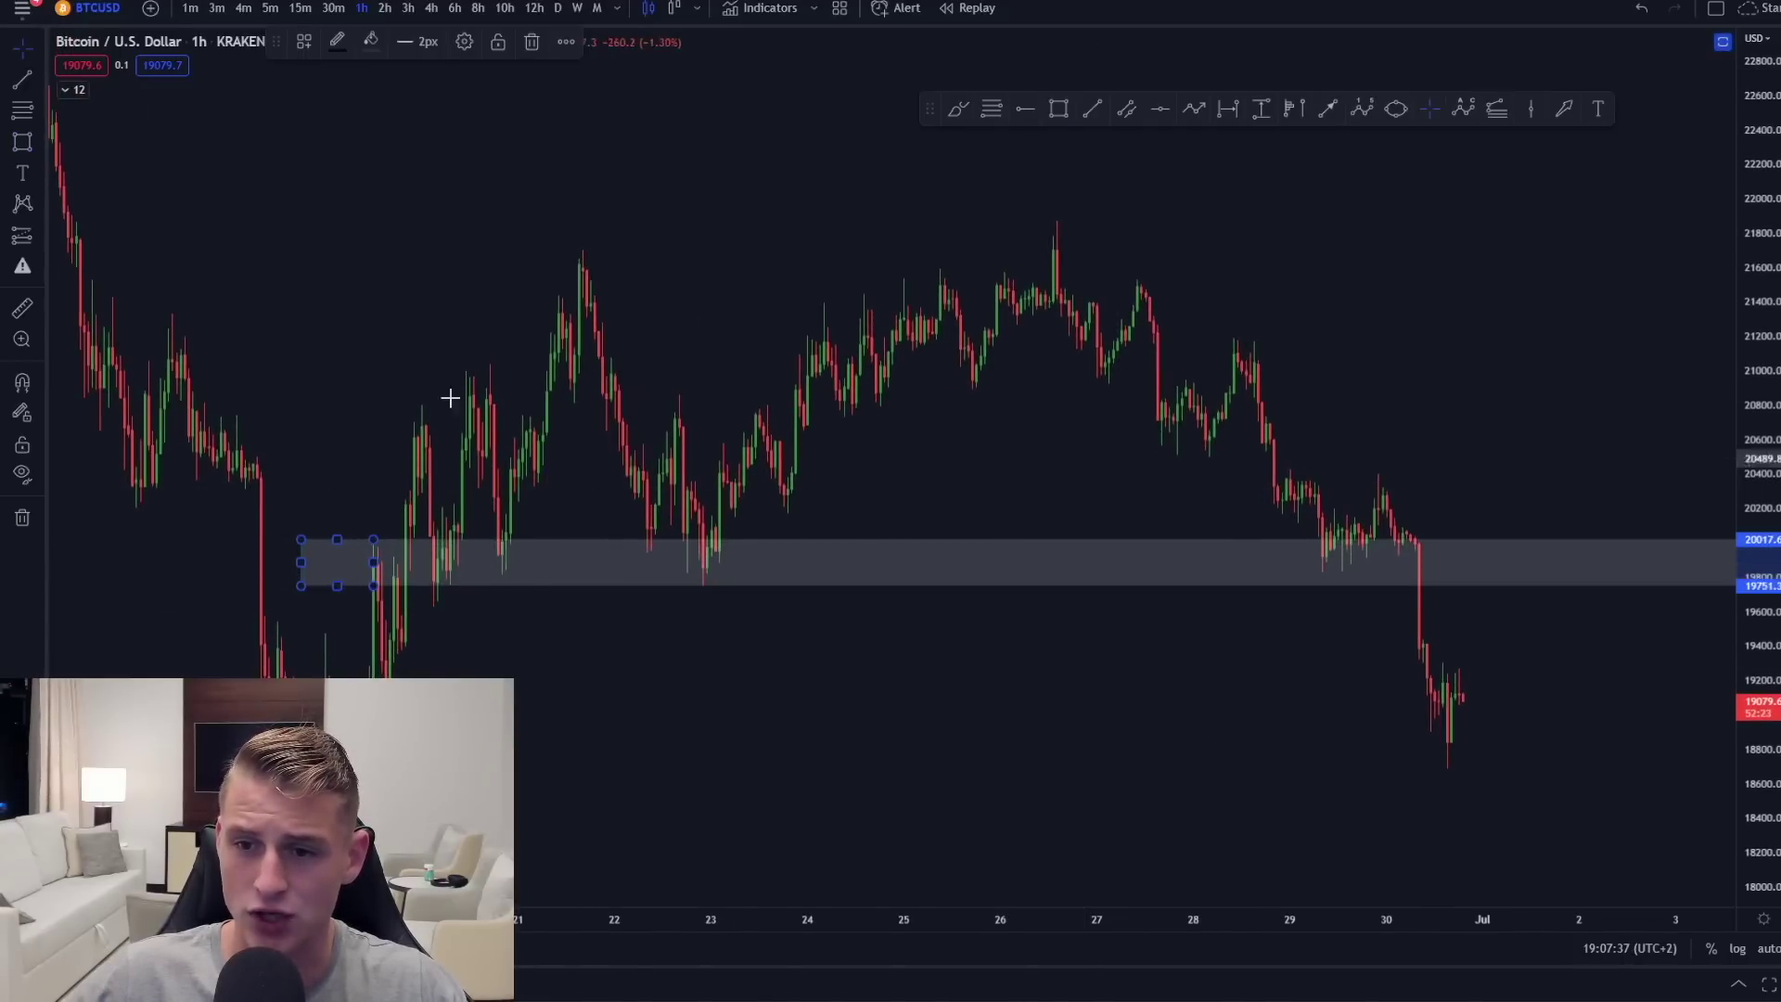
Step: With the Brush, circle the price reactions at the marked zone and sketch the decline from about 21500 on June 26 to below the zone
left_click(958, 110)
left_click_drag(382, 529, 388, 611)
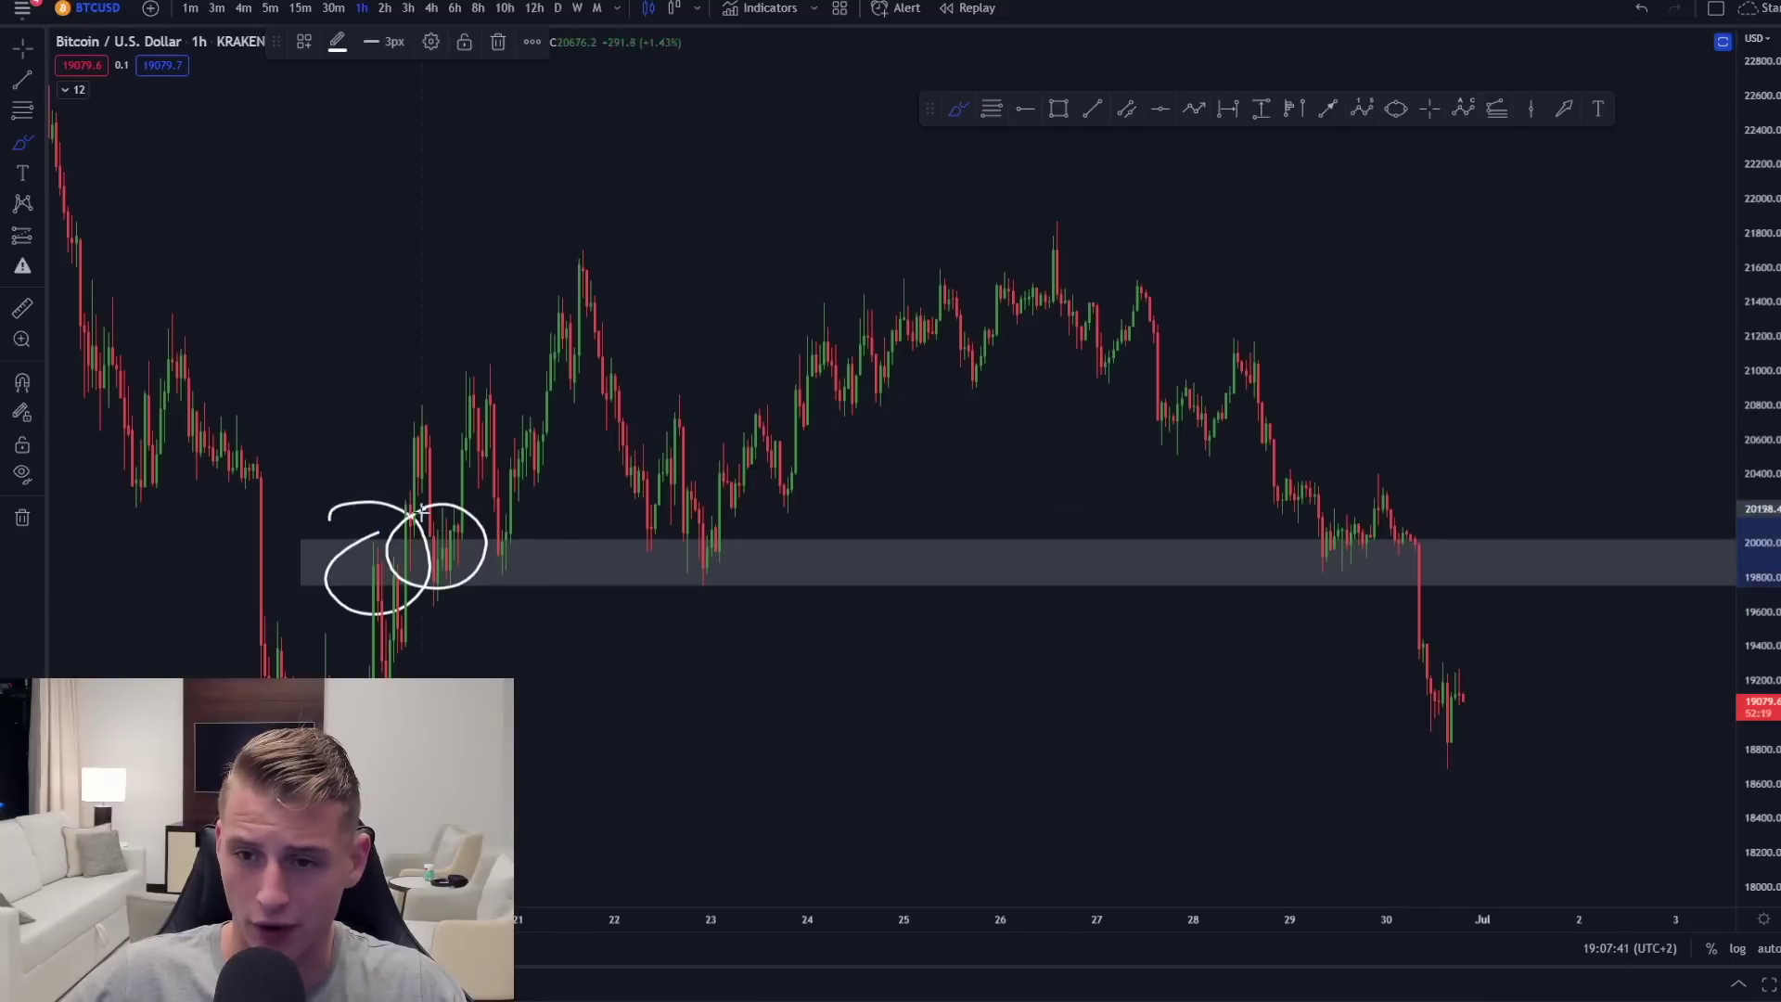
left_click_drag(710, 516, 710, 506)
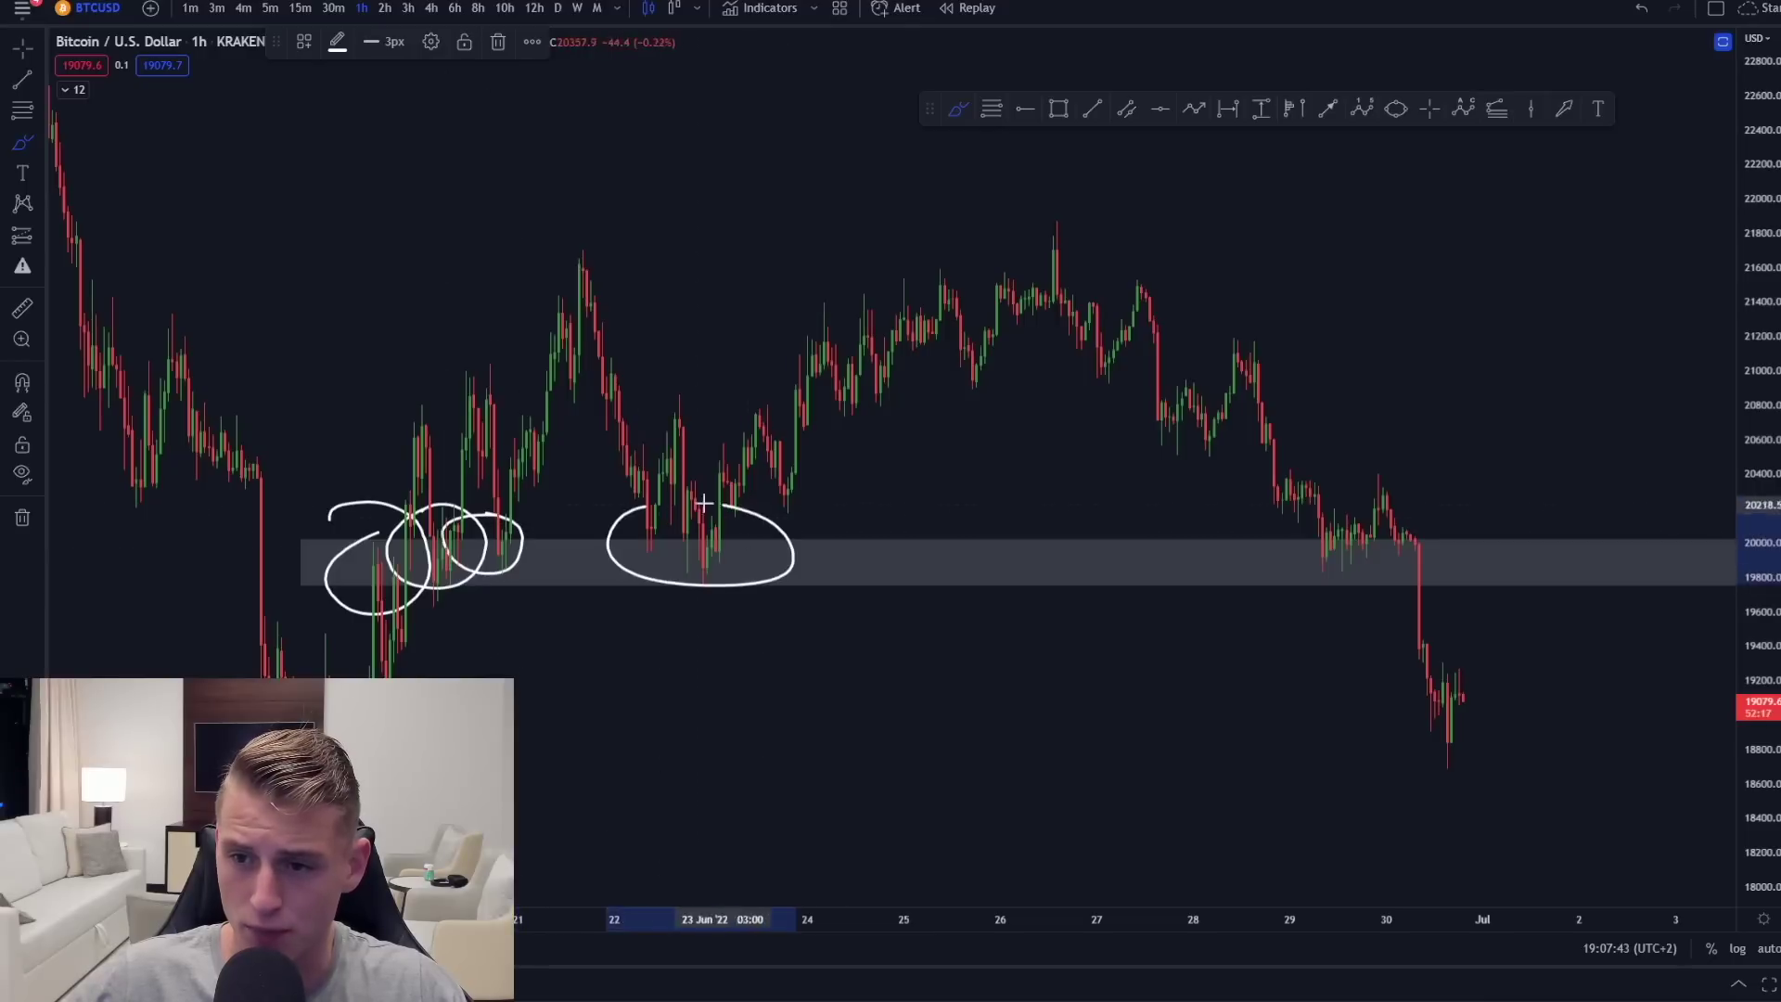
mouse_move(1305, 511)
left_mouse_down()
mouse_move(1257, 541)
mouse_move(1353, 511)
left_mouse_up()
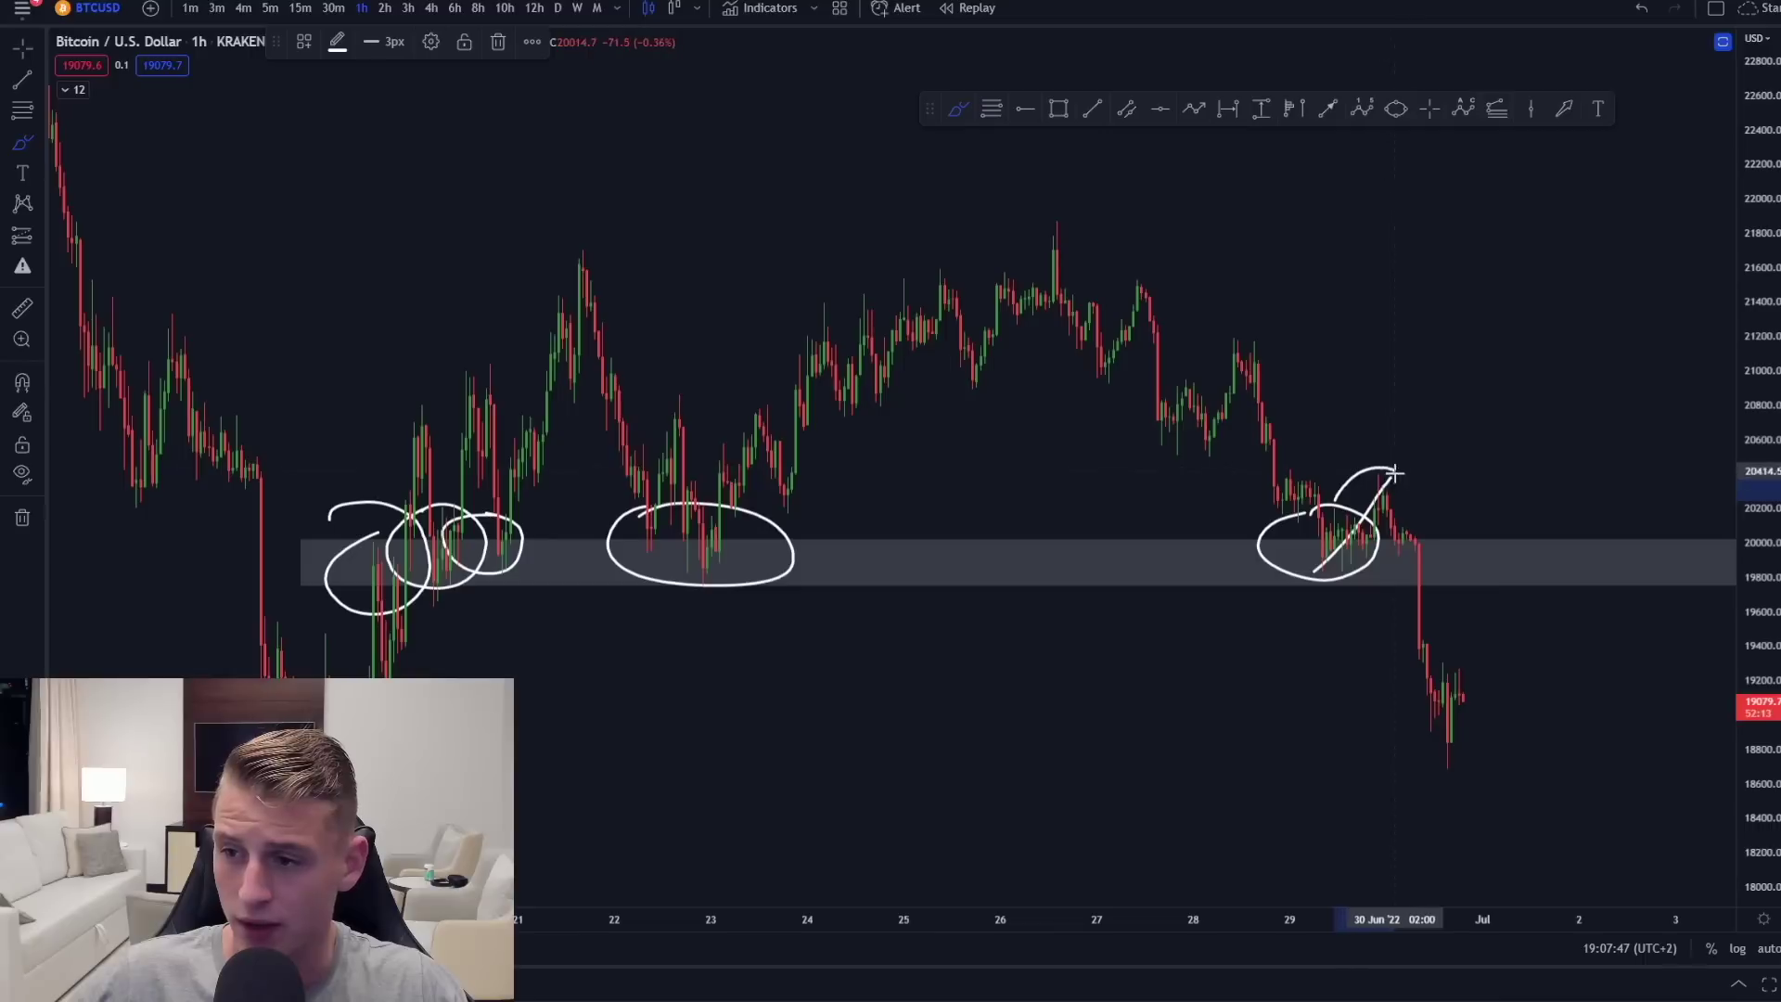
key("ctrl")
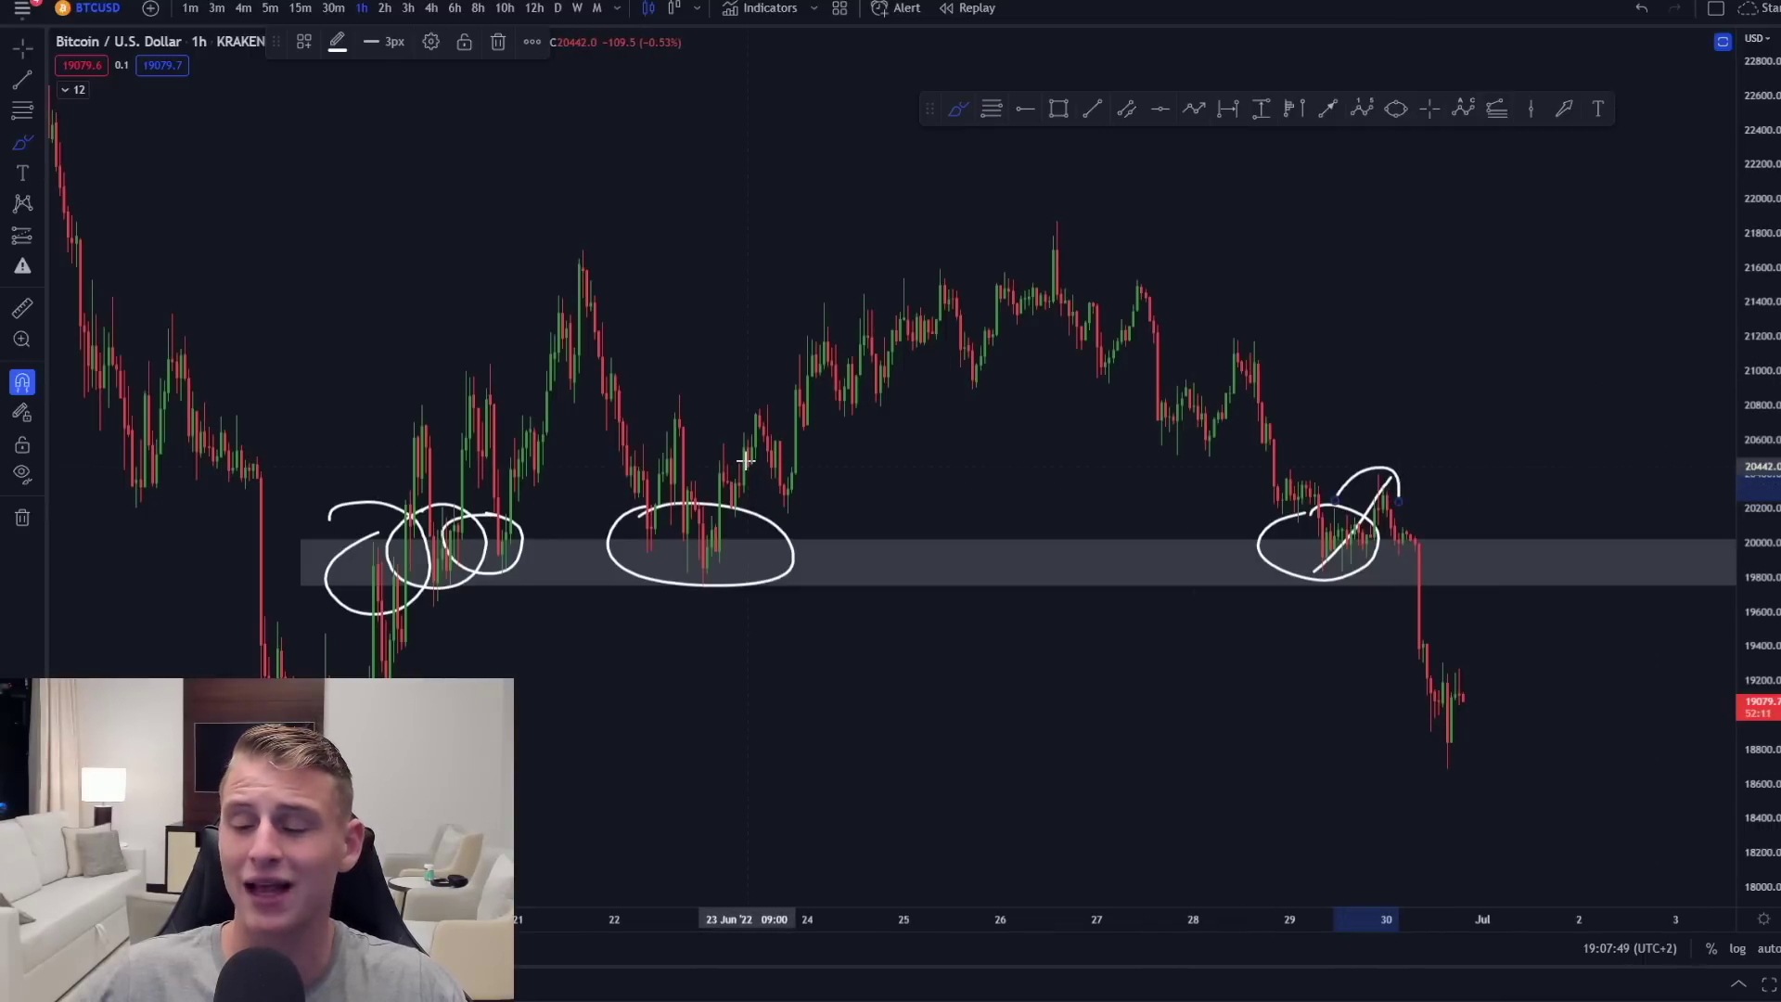
mouse_move(1029, 282)
left_mouse_down()
mouse_move(1363, 588)
mouse_move(1453, 726)
left_mouse_up()
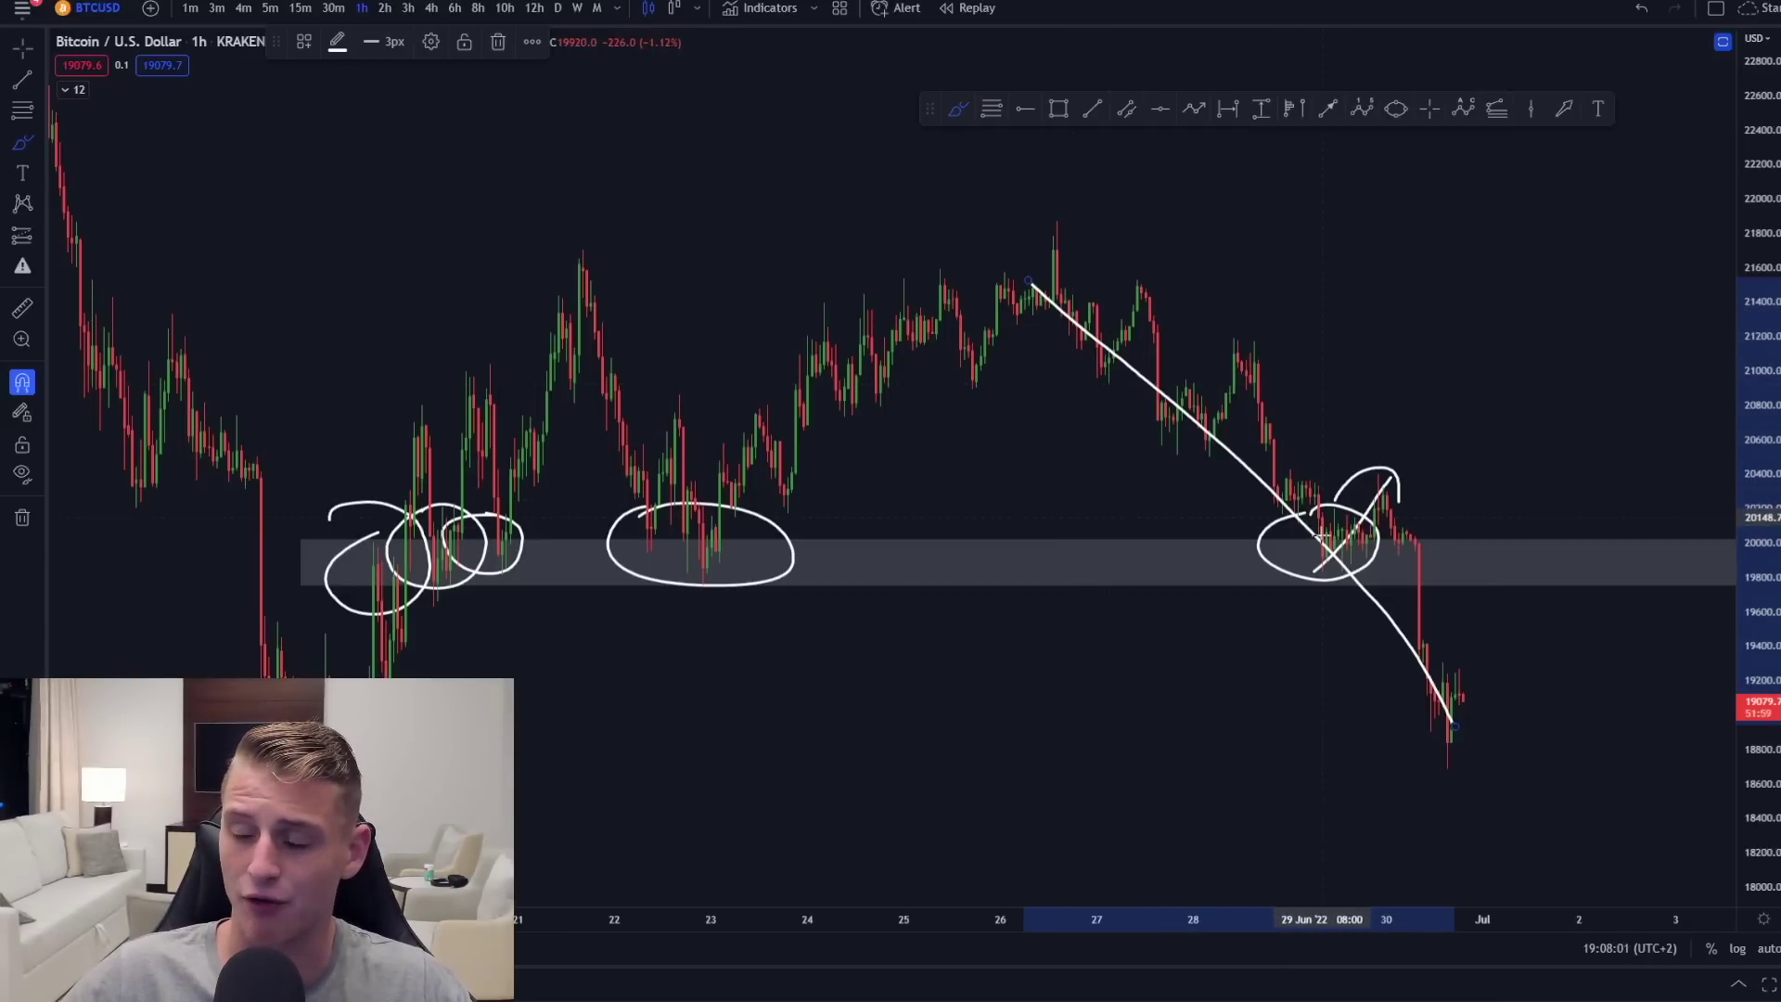
Step: Undo the Brush circles and trend strokes drawn around the 1h zone
key("ctrl+z")
key("ctrl+z")
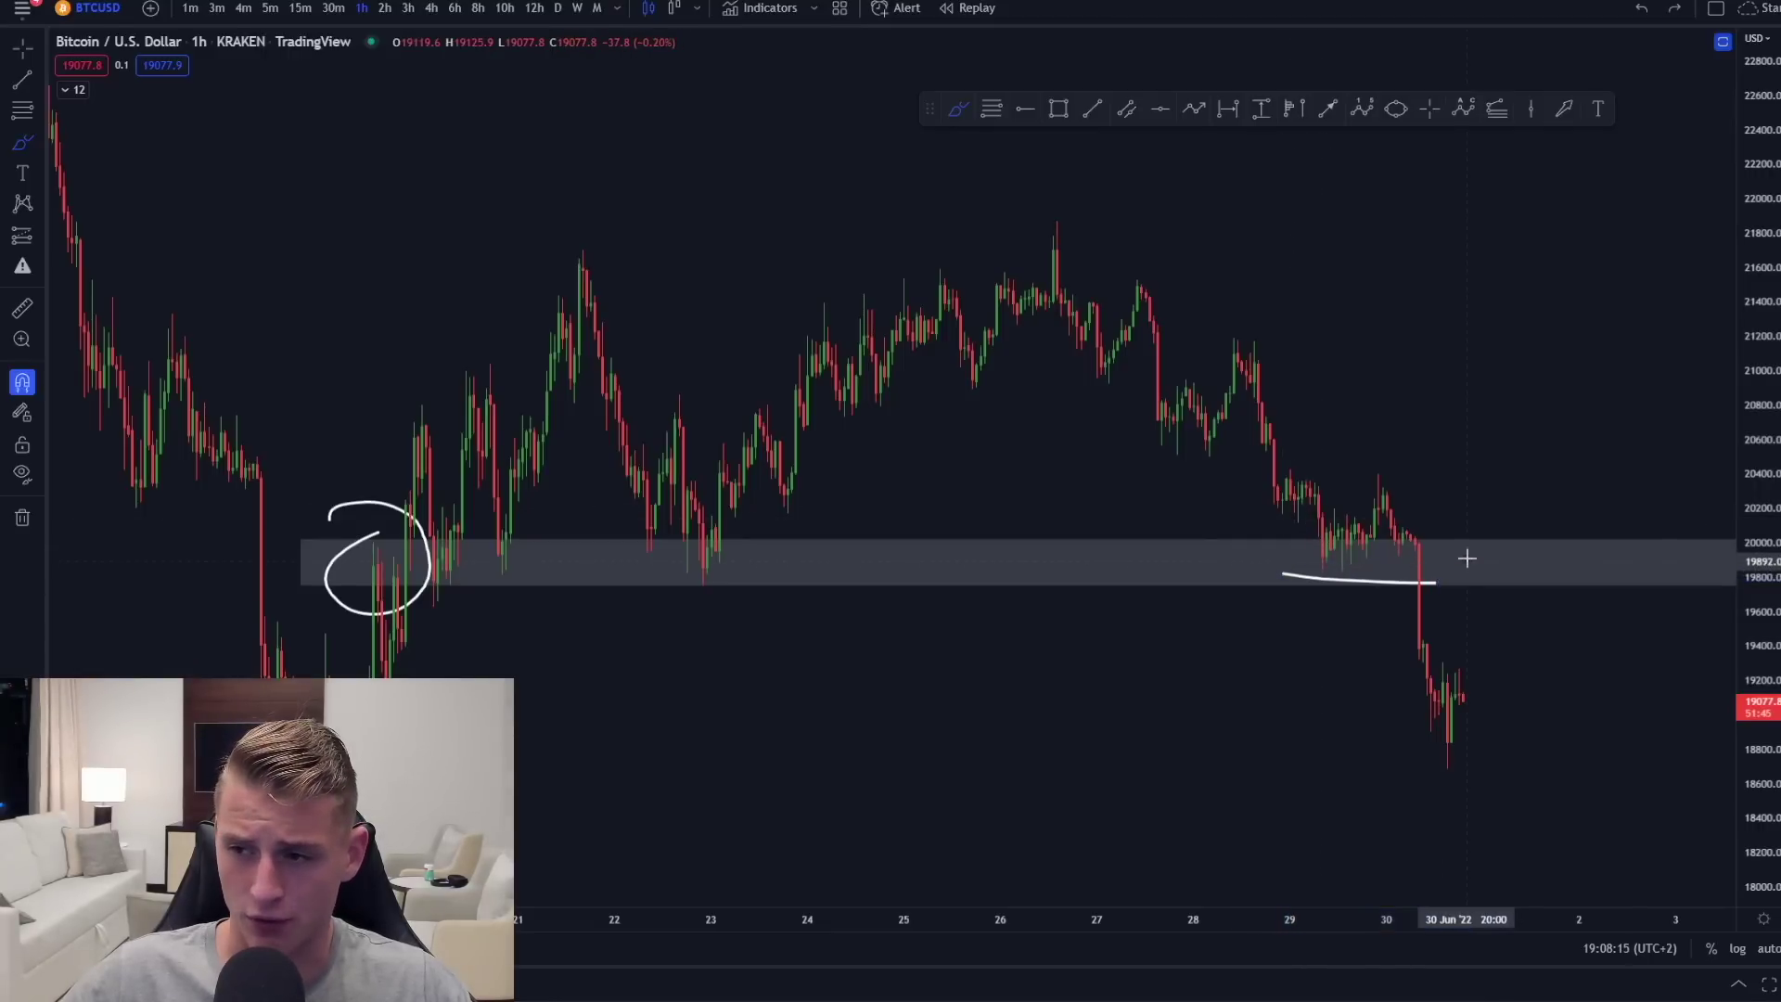
key("ctrl+z")
key("ctrl+z")
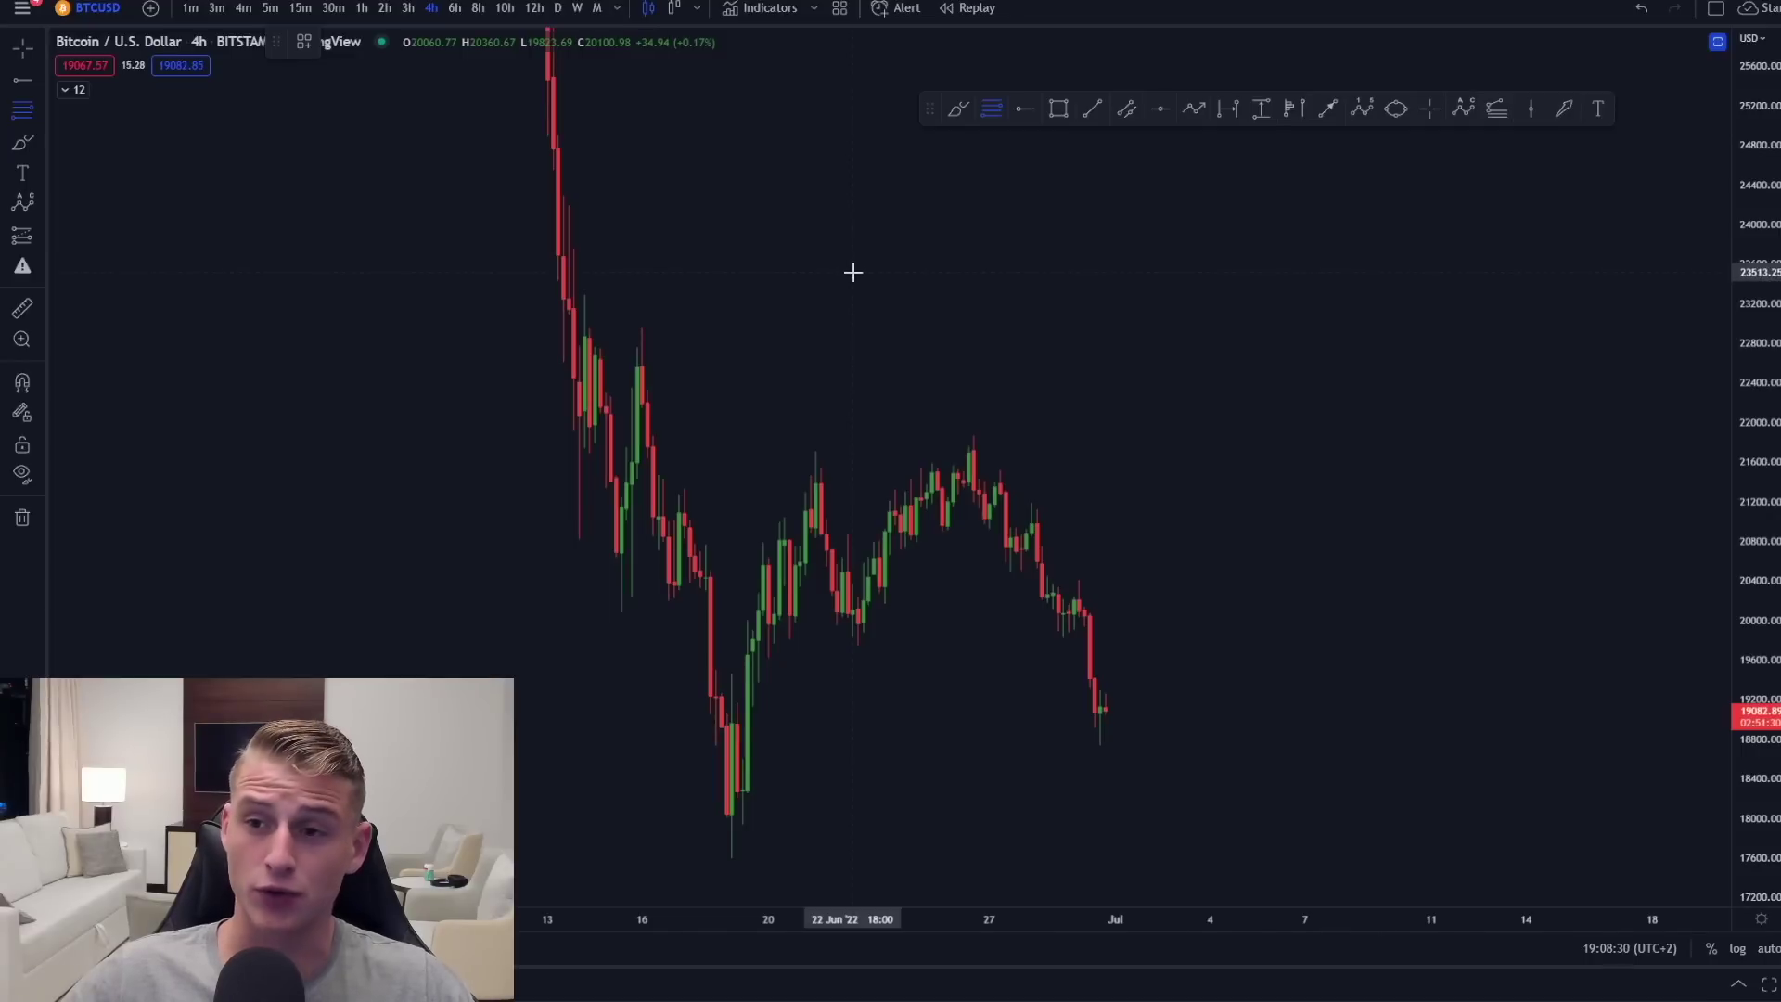
Step: On the 4h BITSTAMP chart, draw a Fib Retracement from the June 14 high at 23288.88 to the June 18 low at about 17582
left_click(41, 113)
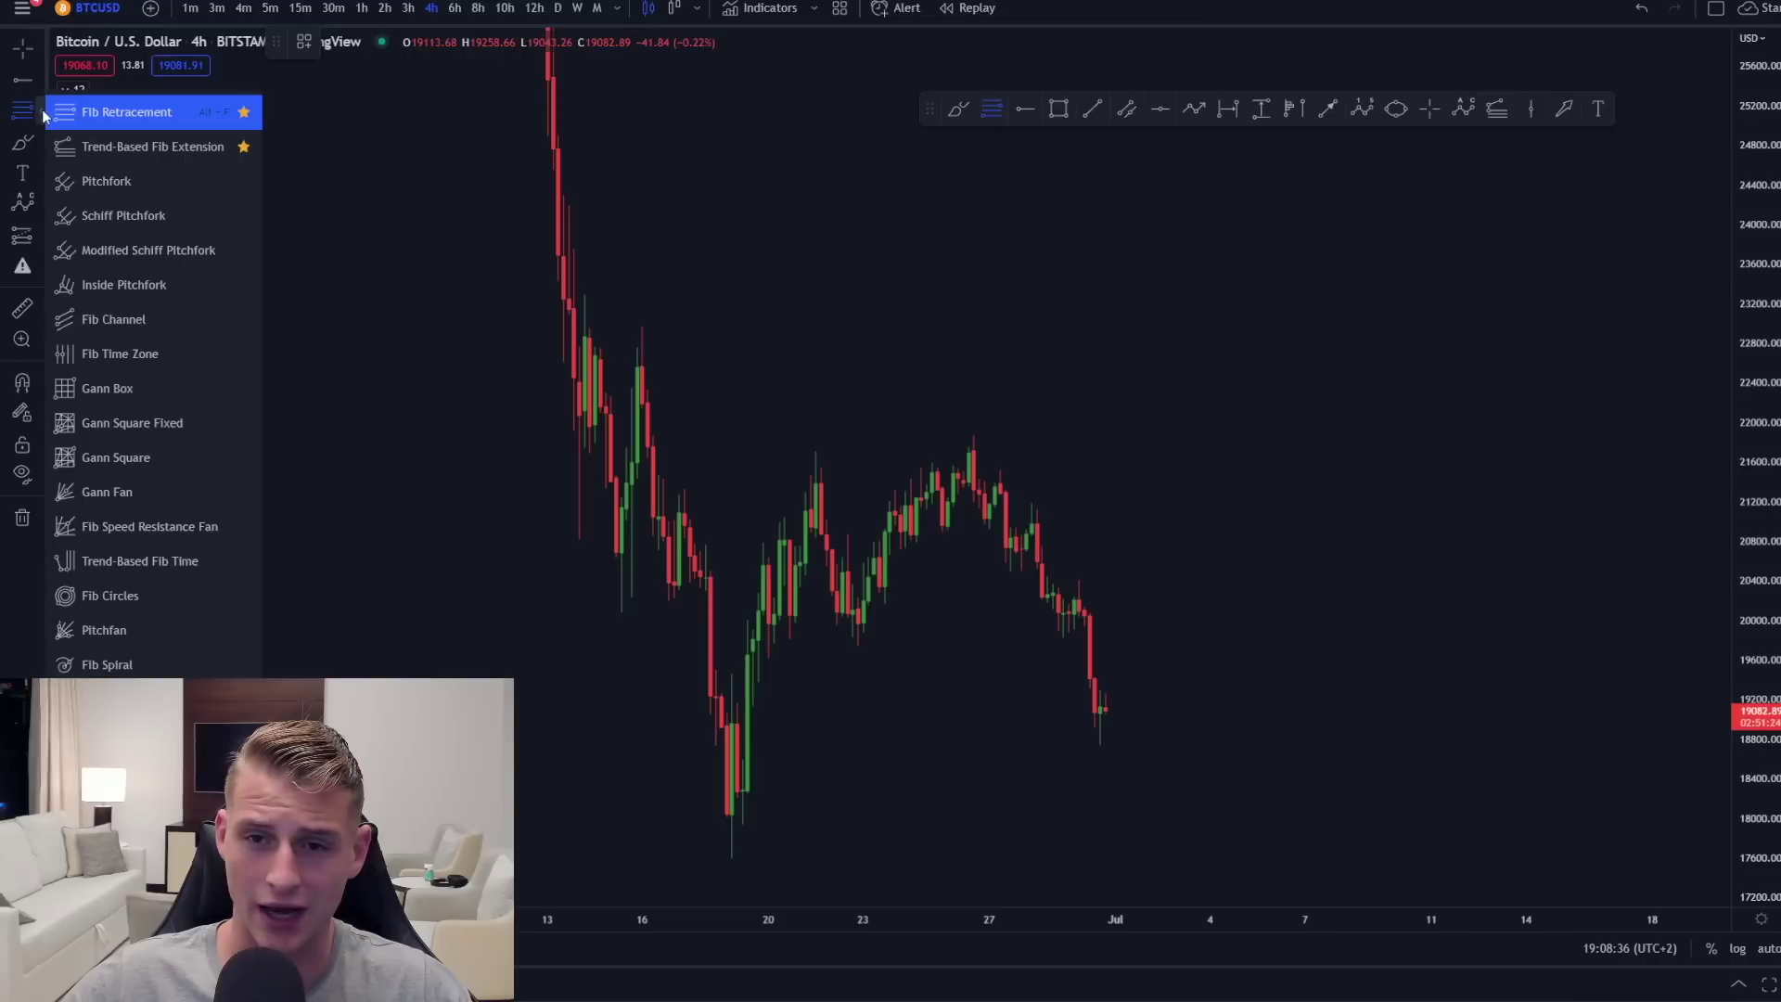
left_click(144, 116)
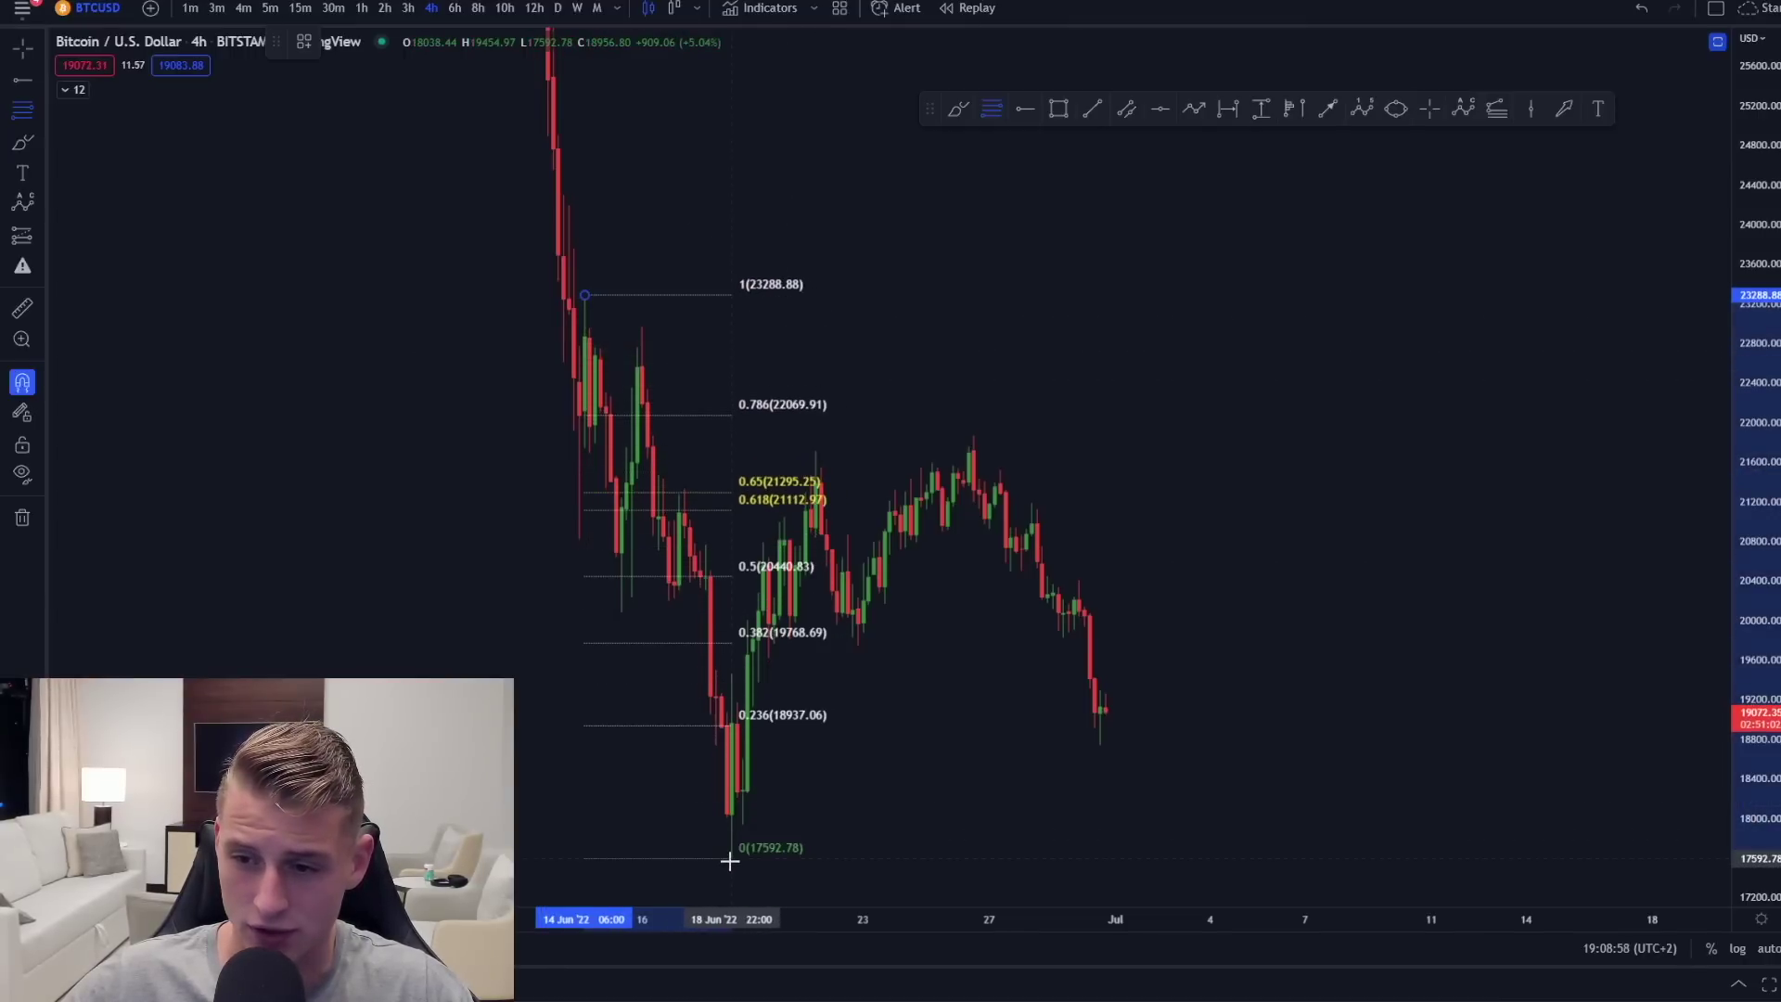
left_click(1205, 859)
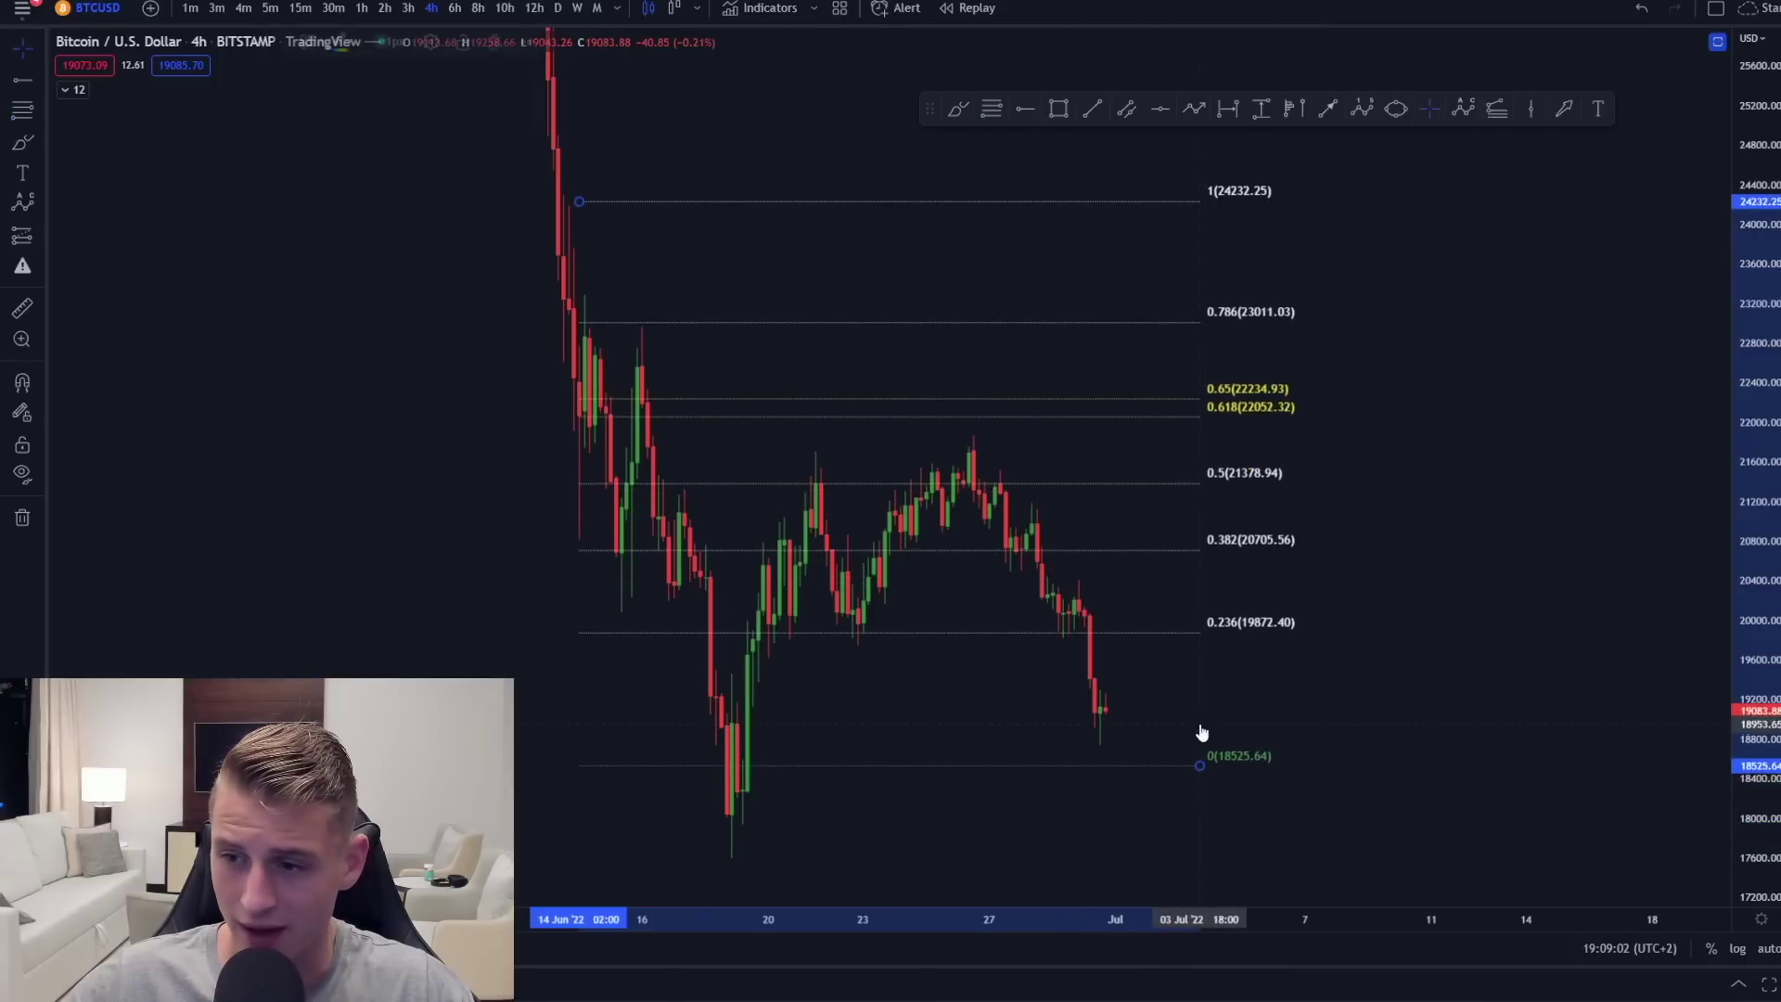
left_click_drag(1445, 710, 1452, 613)
scroll(1438, 553, "up", 2)
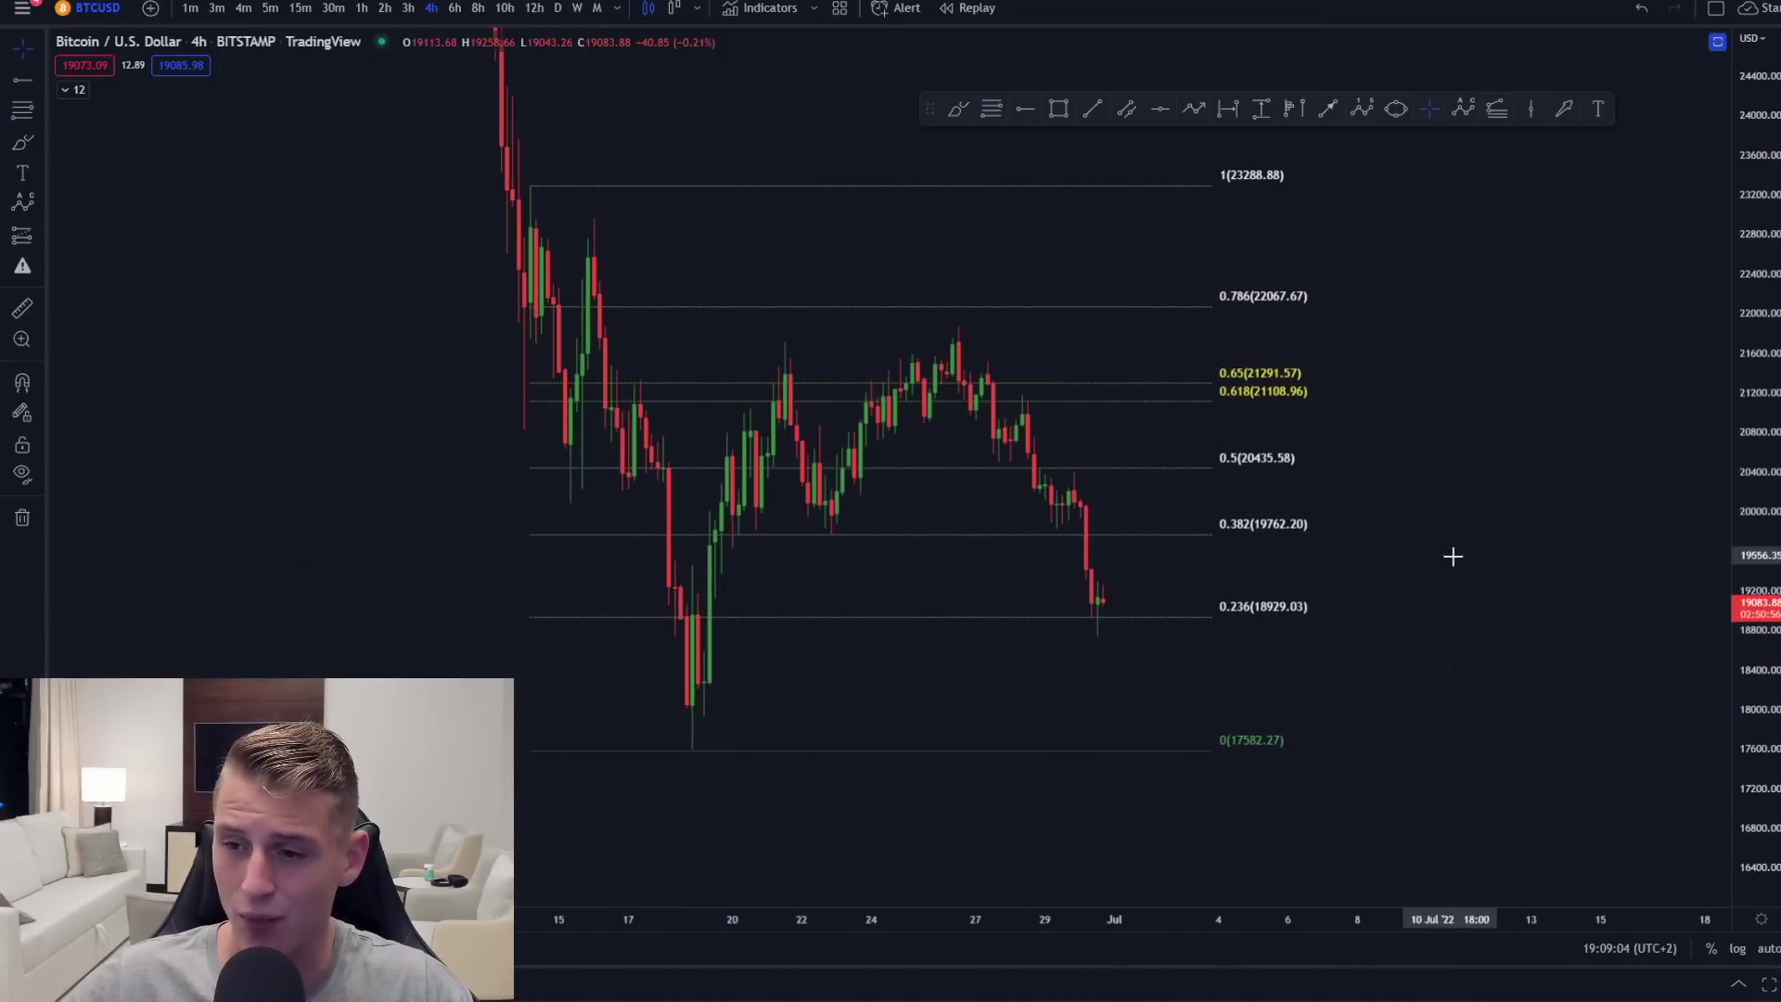
left_click_drag(1419, 418, 1503, 461)
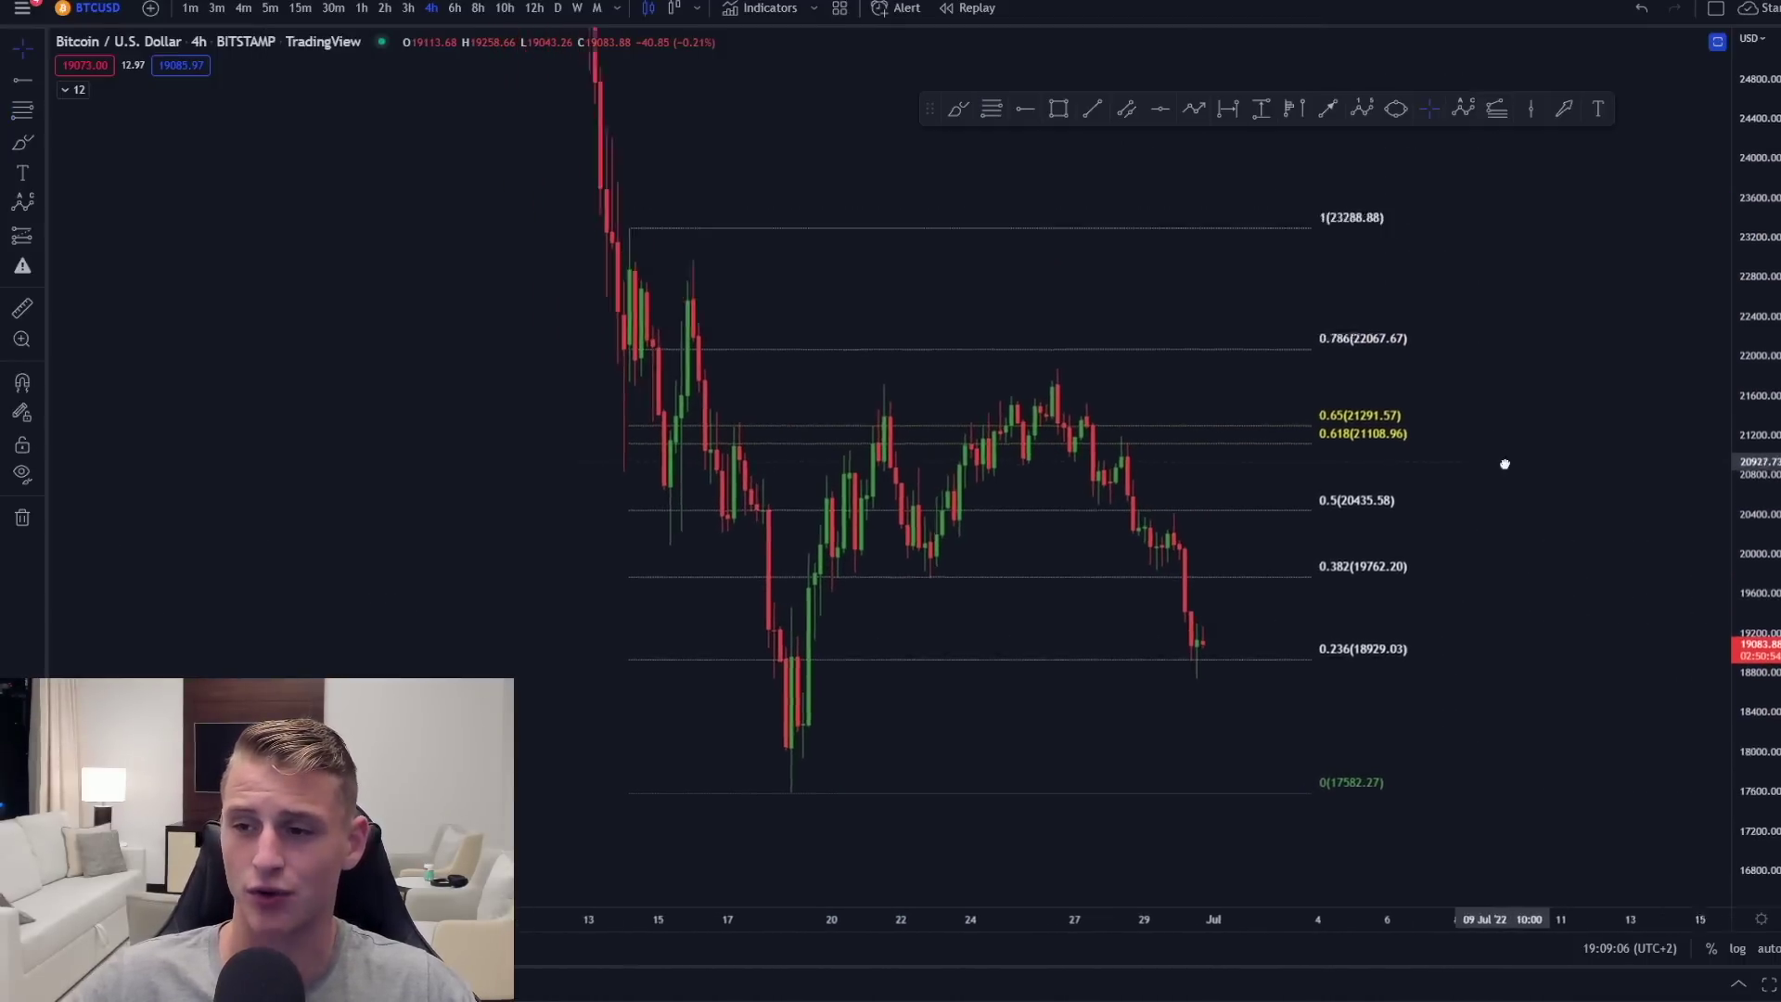
Step: Examine the style settings and enabled levels of the Fib Retracement
double_click(1368, 653)
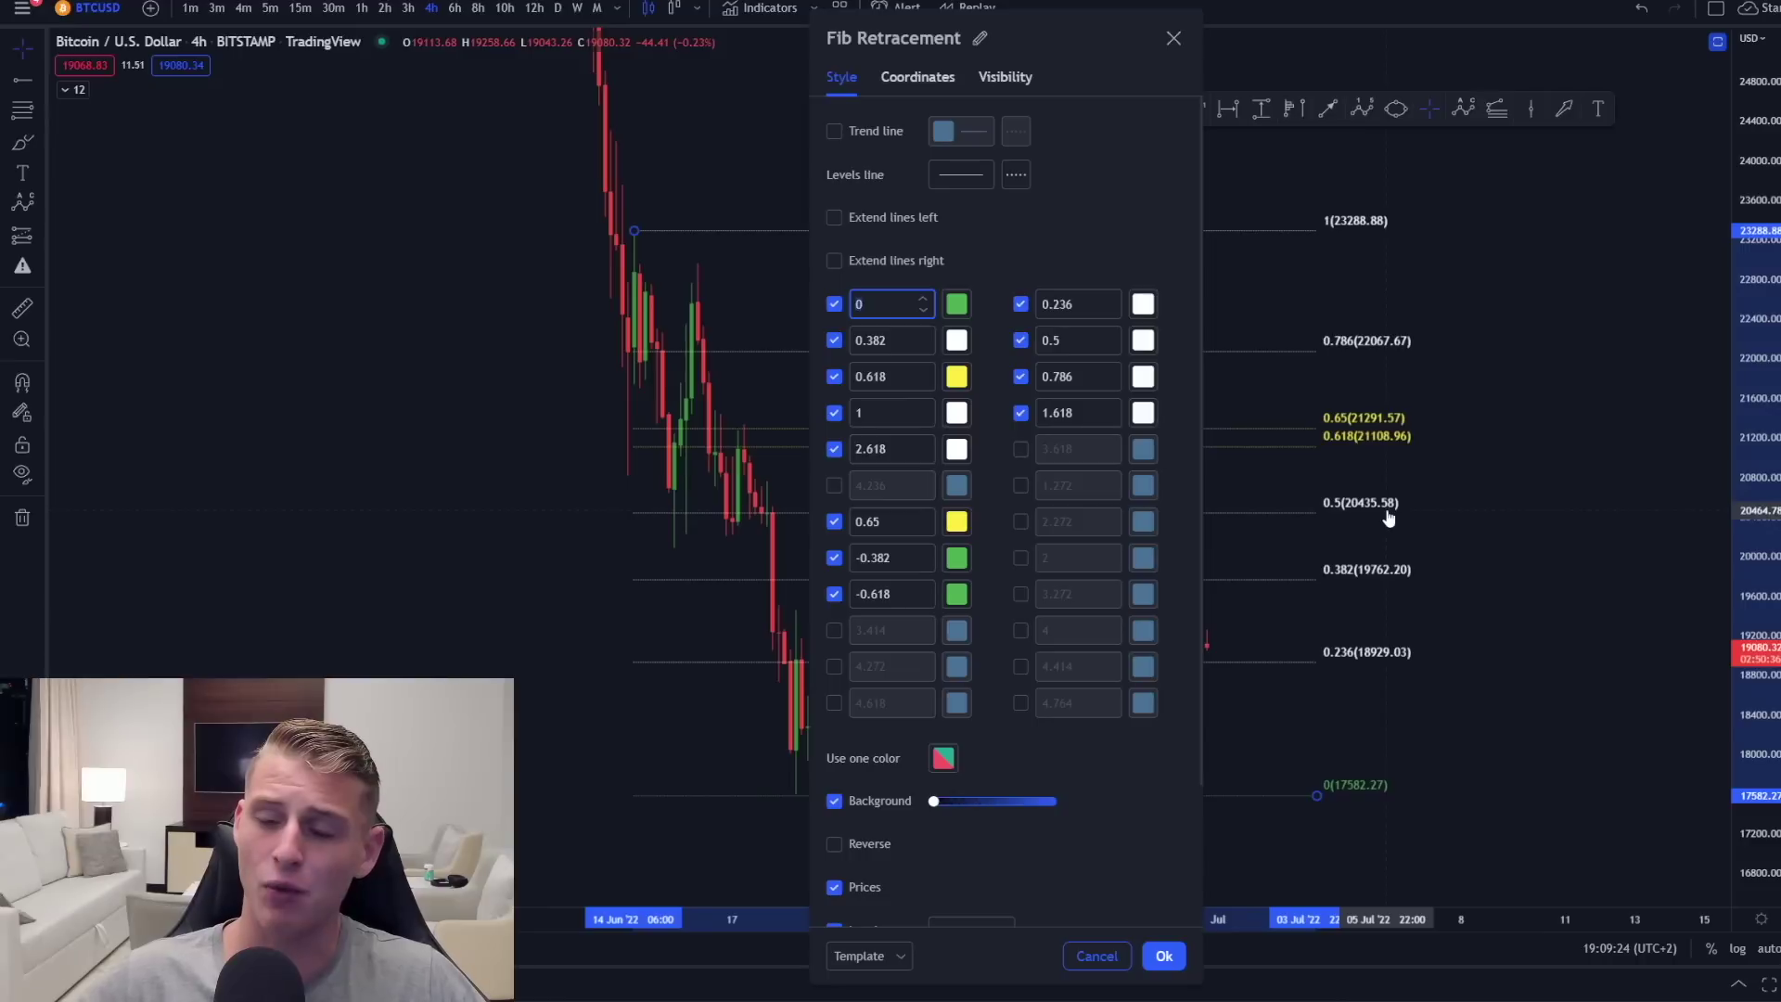
left_click(1173, 36)
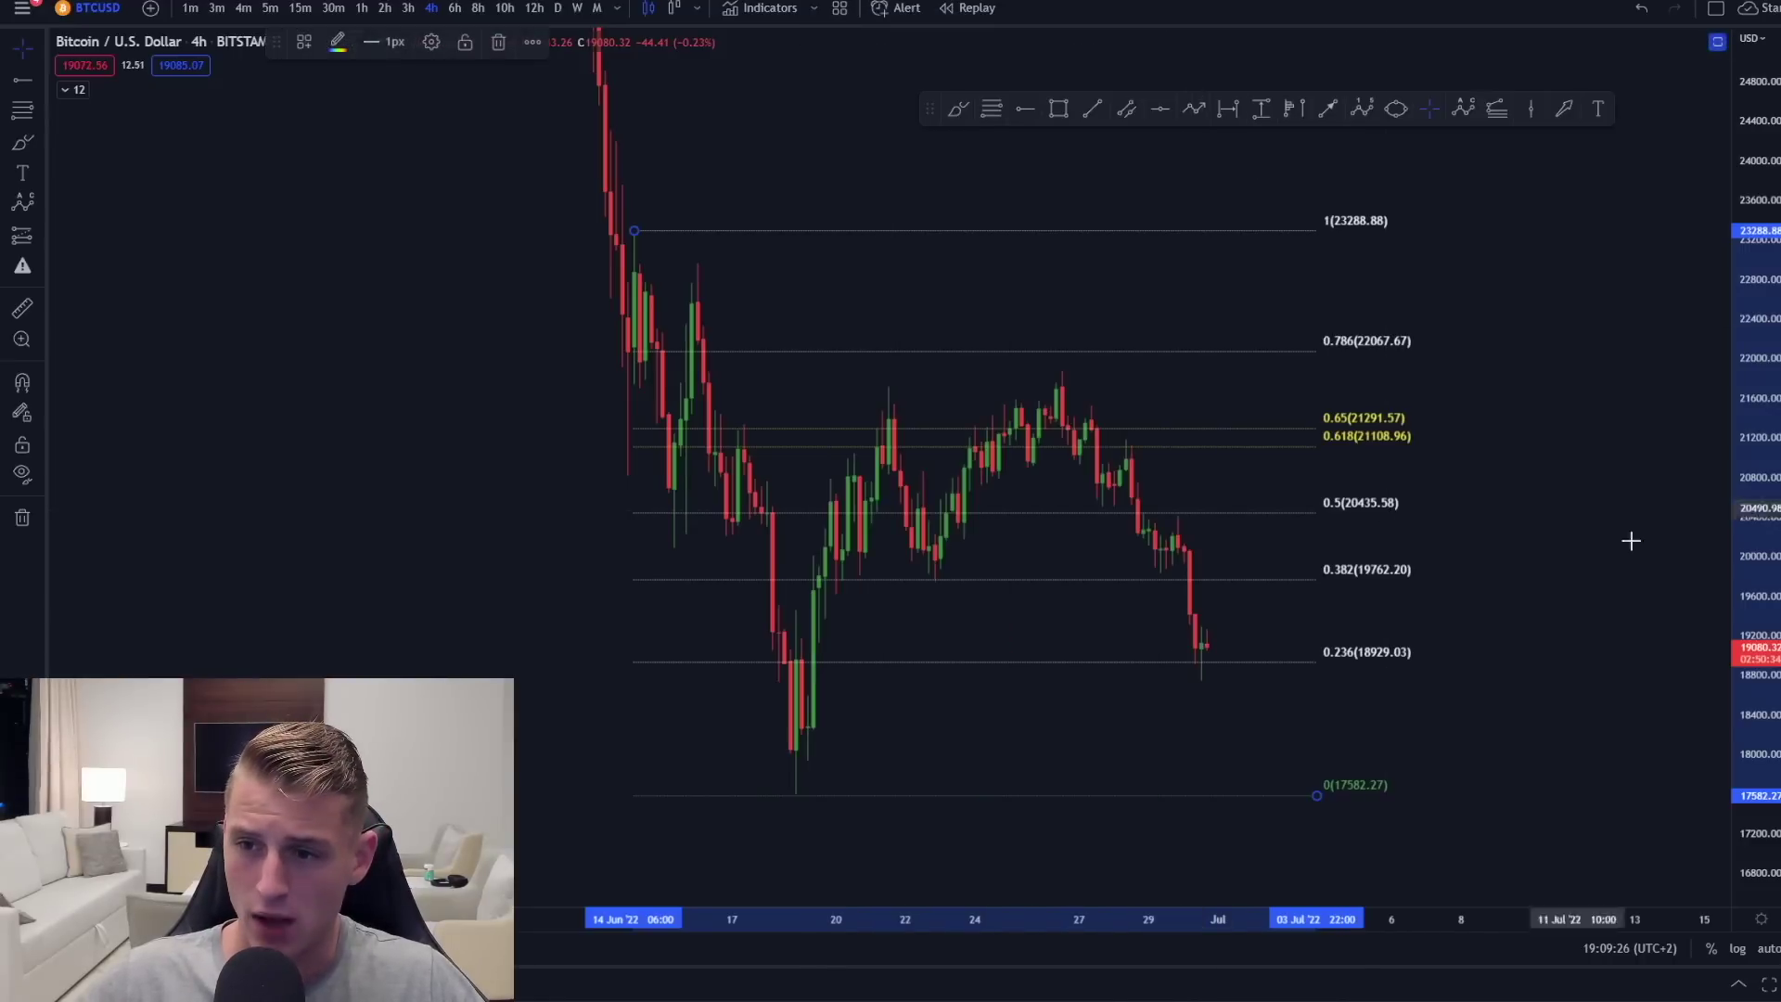
Step: Circle the retracement's swing high, its swing low and the price reaction at the 0.236 level with the Brush
left_click_drag(1637, 408, 1453, 363)
left_click(18, 141)
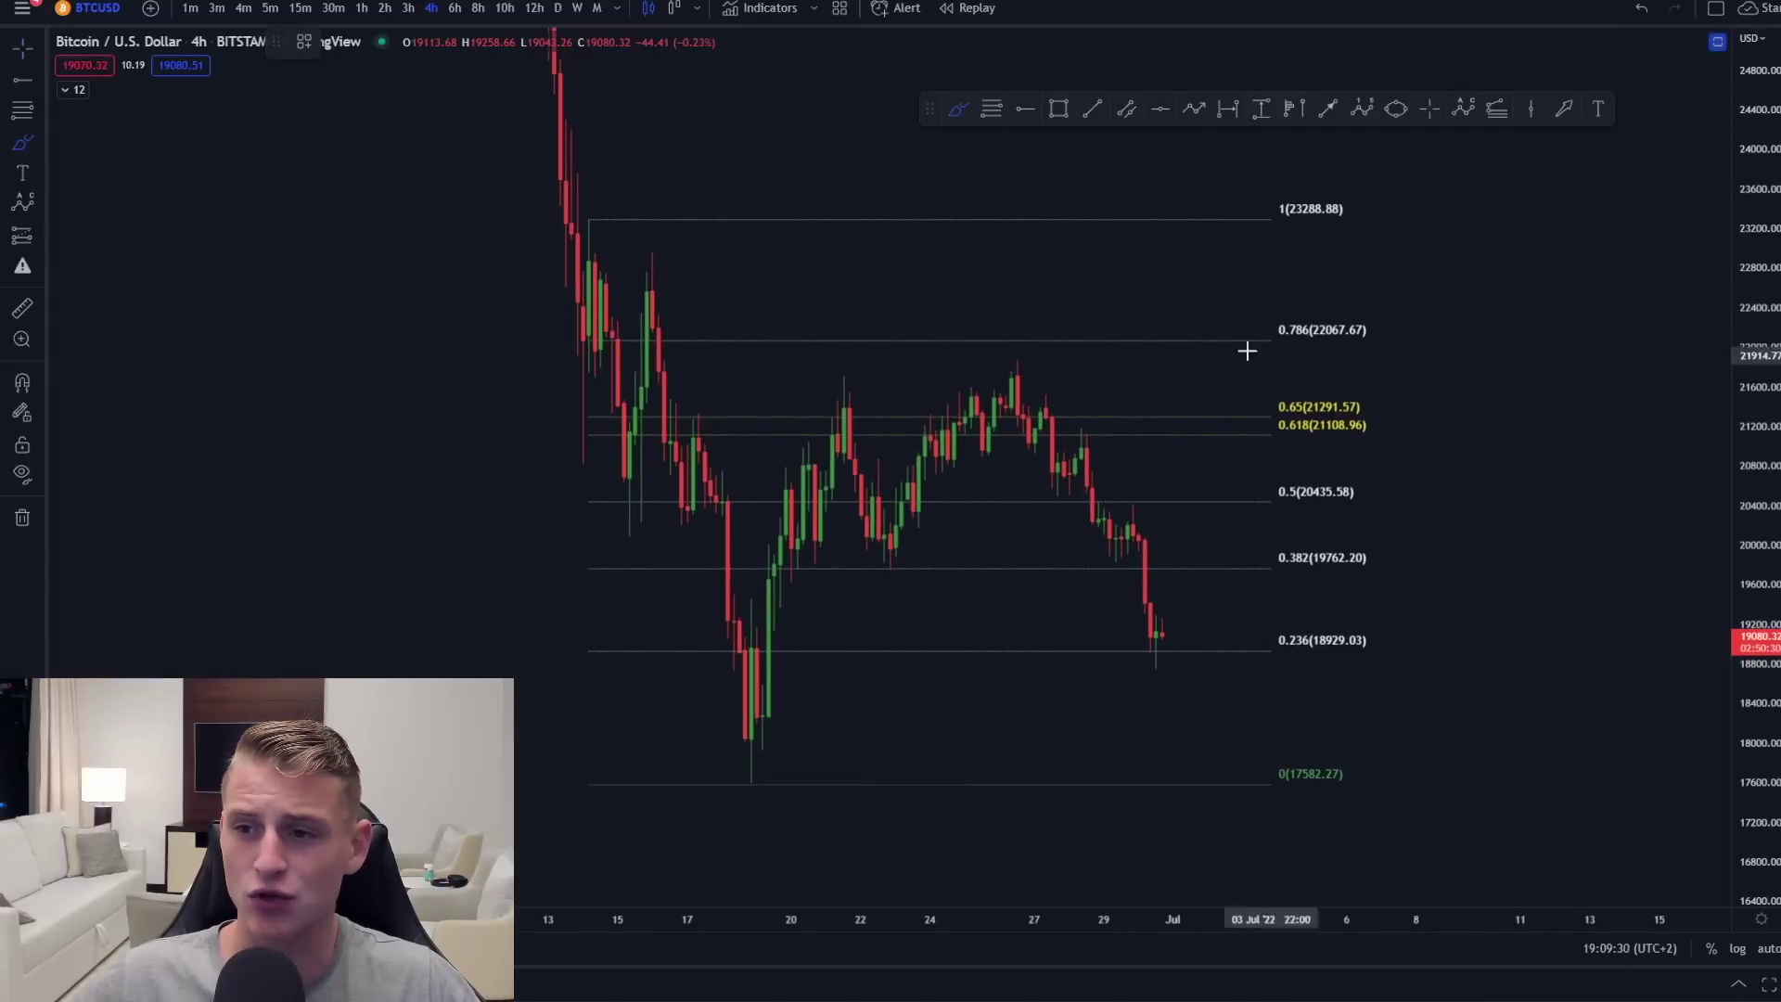
scroll(837, 598, "up", 2)
scroll(837, 598, "up", 2)
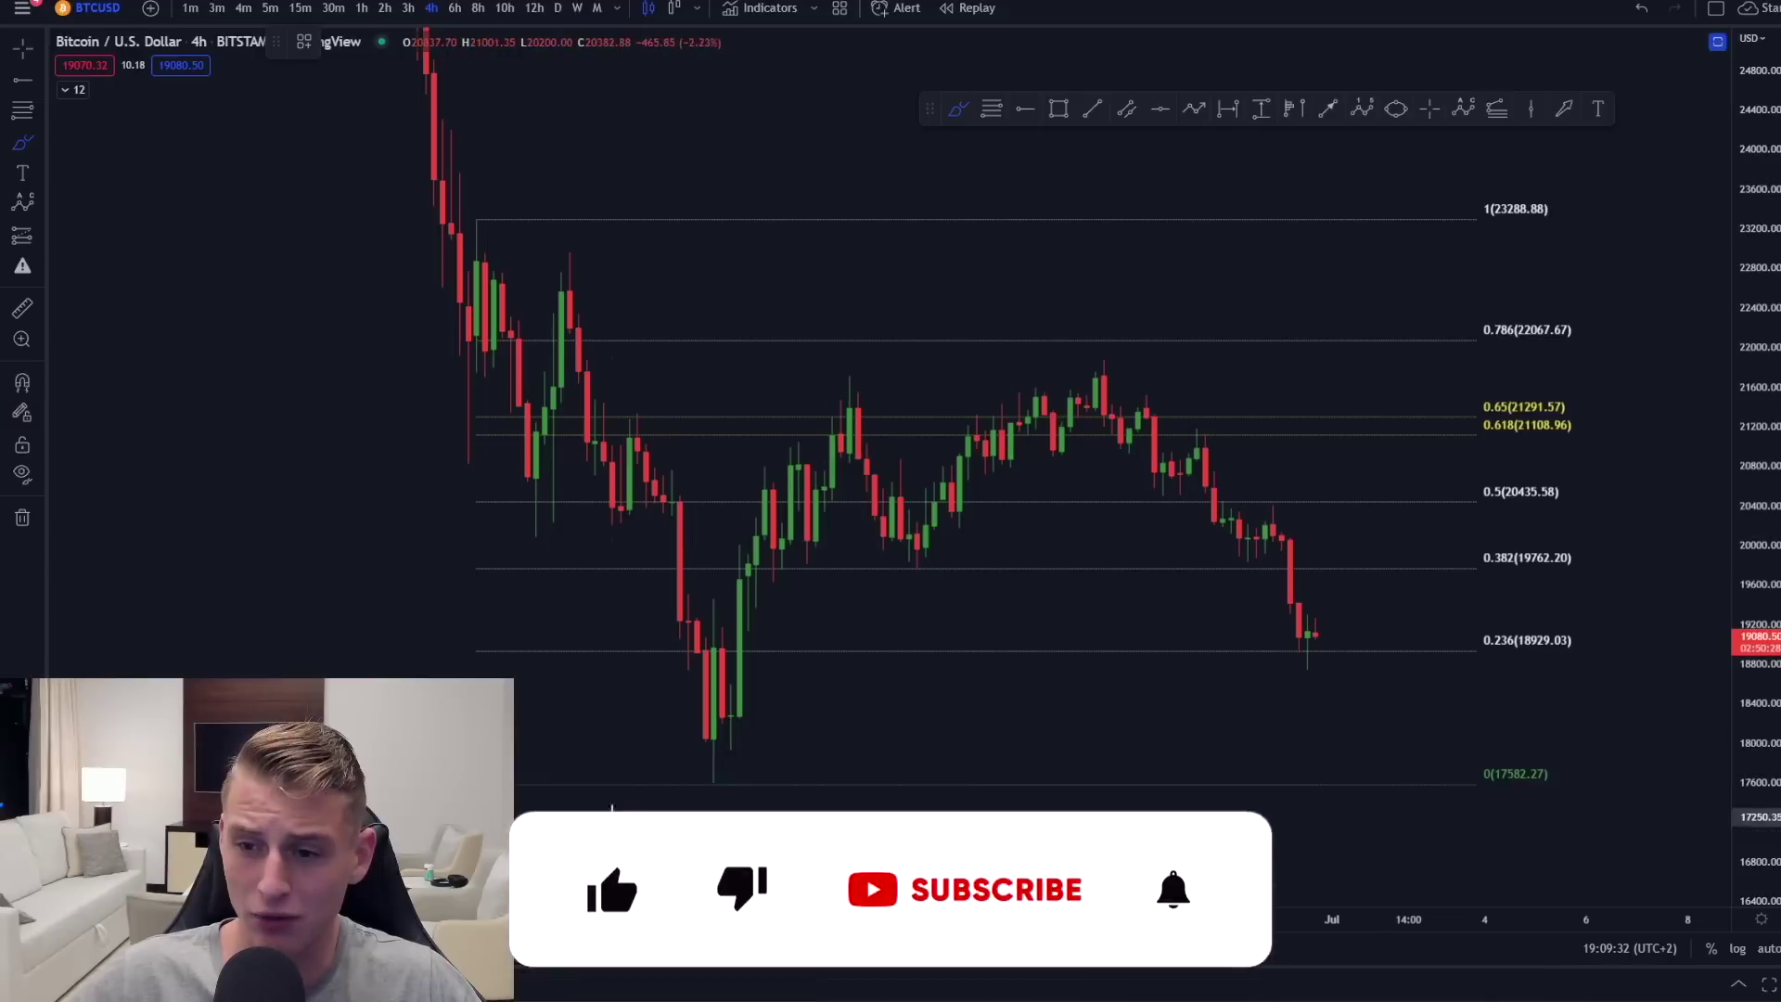
left_click_drag(471, 189, 479, 191)
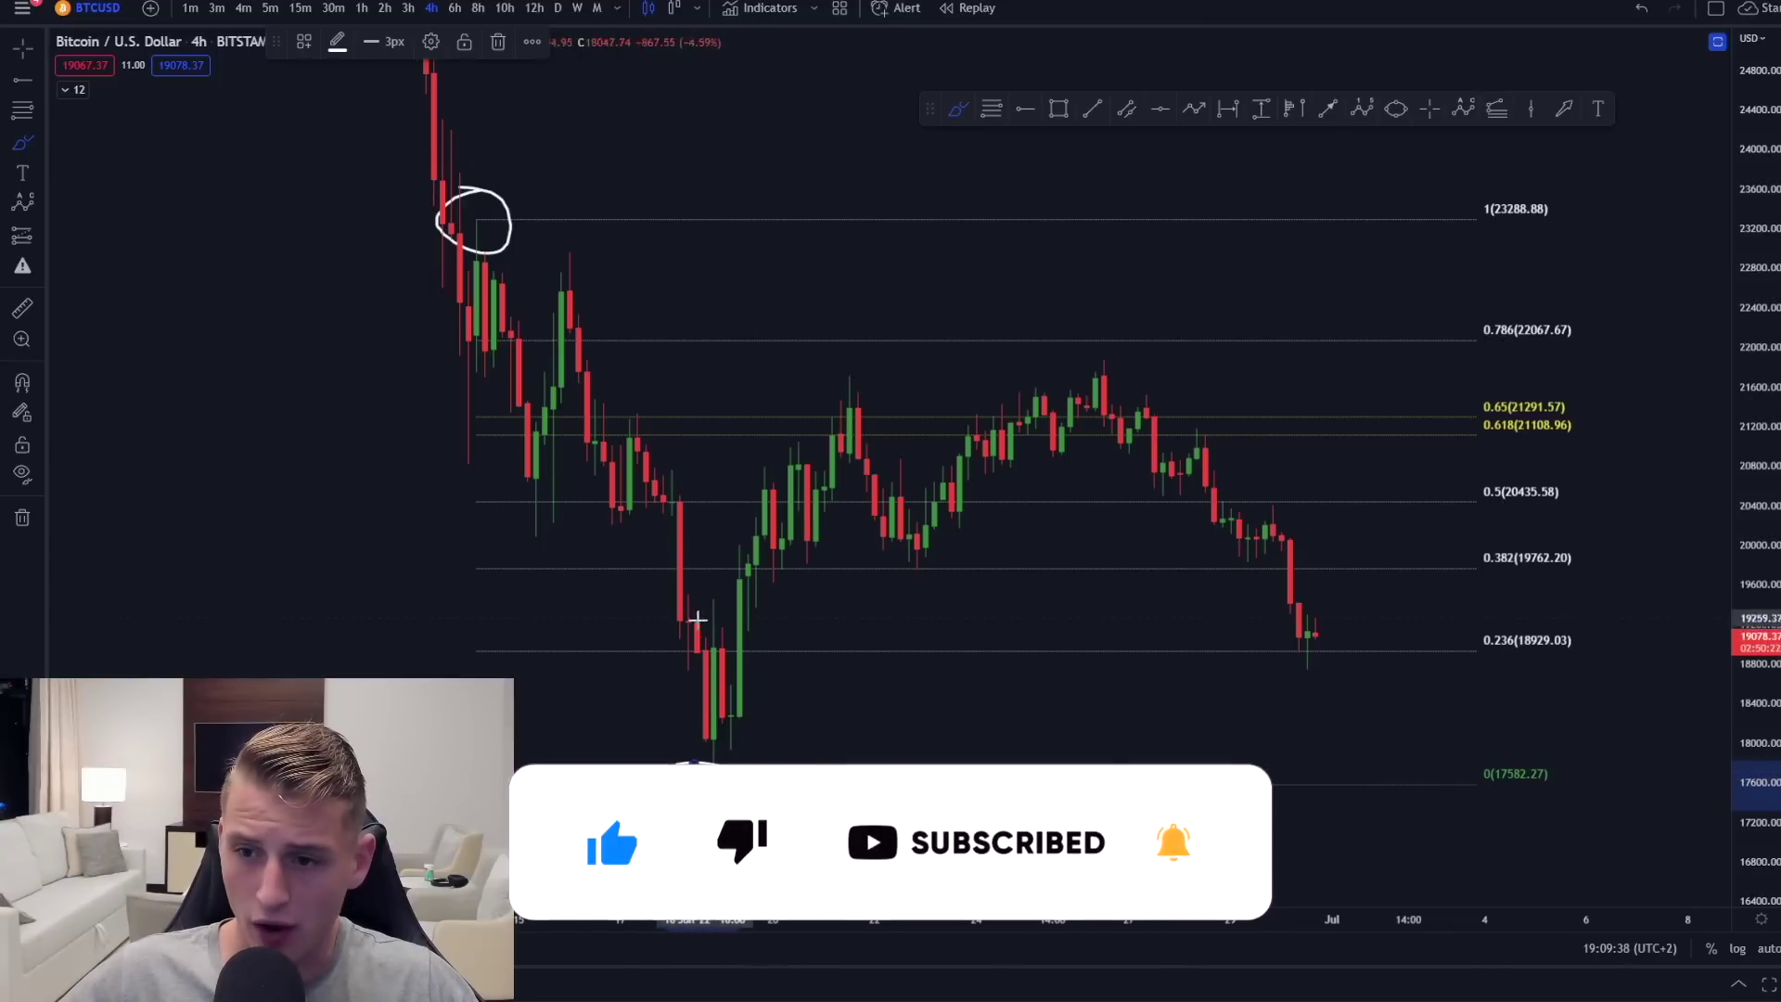
left_click_drag(693, 623, 697, 622)
left_click_drag(679, 766, 683, 764)
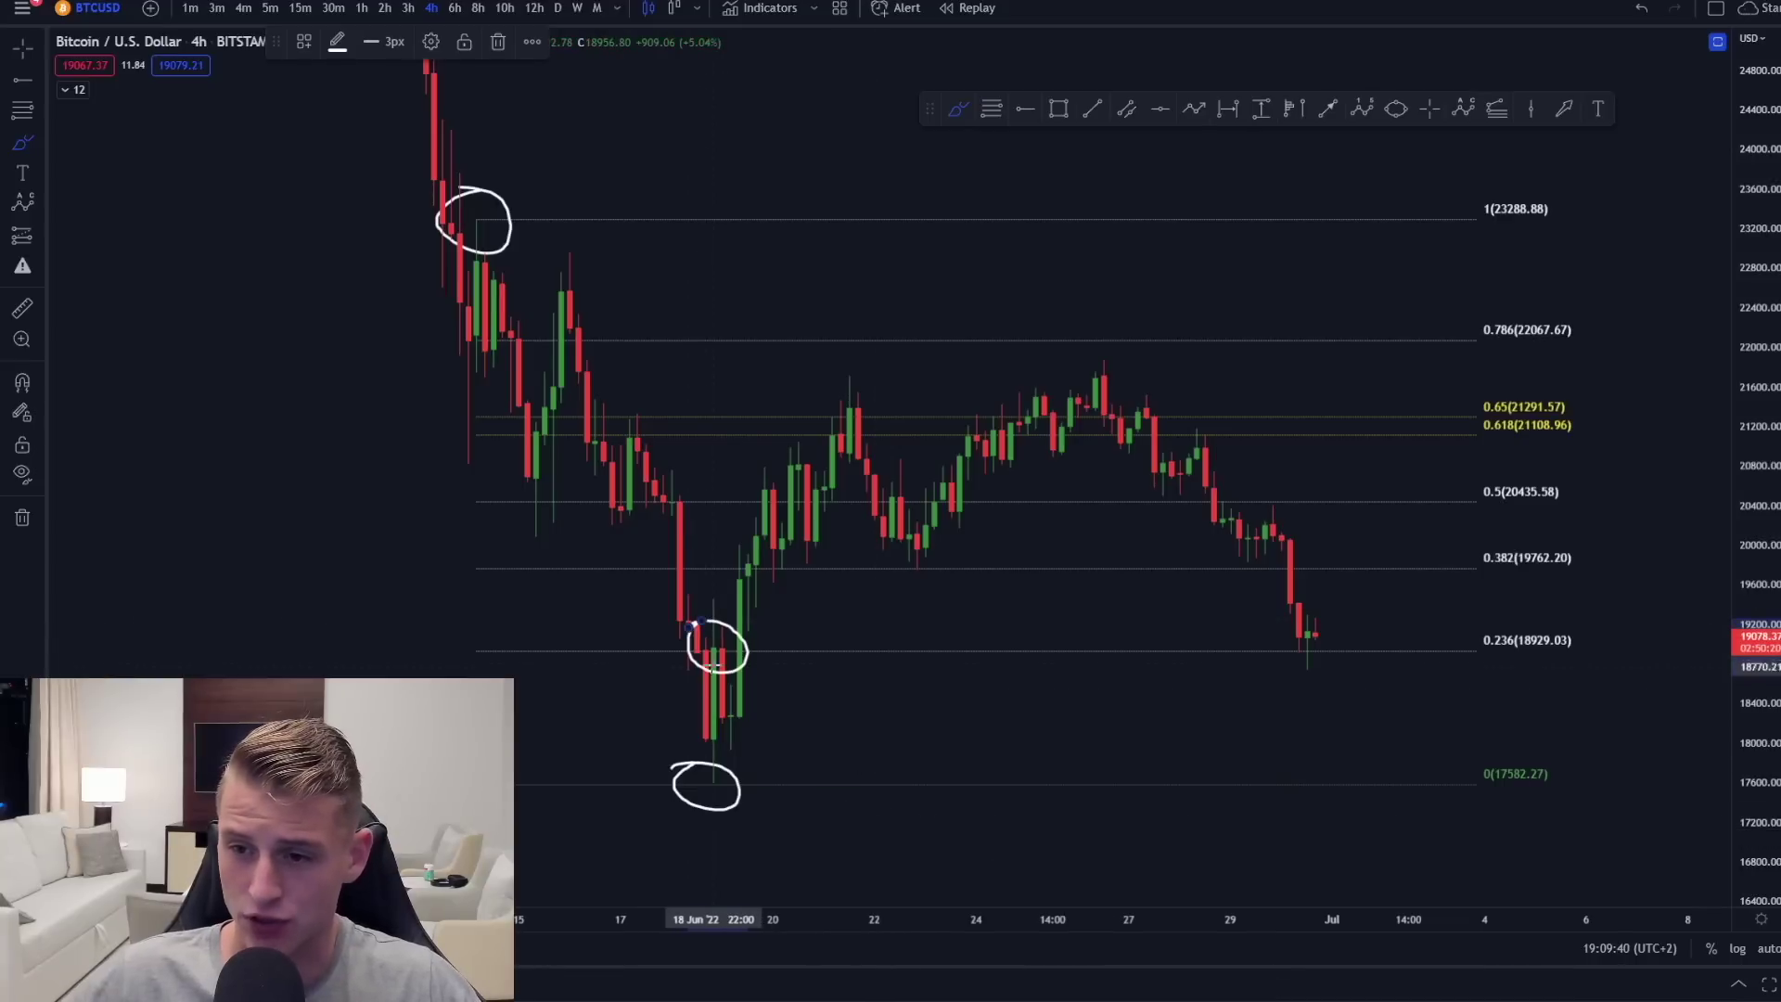
Step: Sketch a short drop from the 0.236 level, and undo it together with the circle at that level
left_click_drag(710, 642, 735, 747)
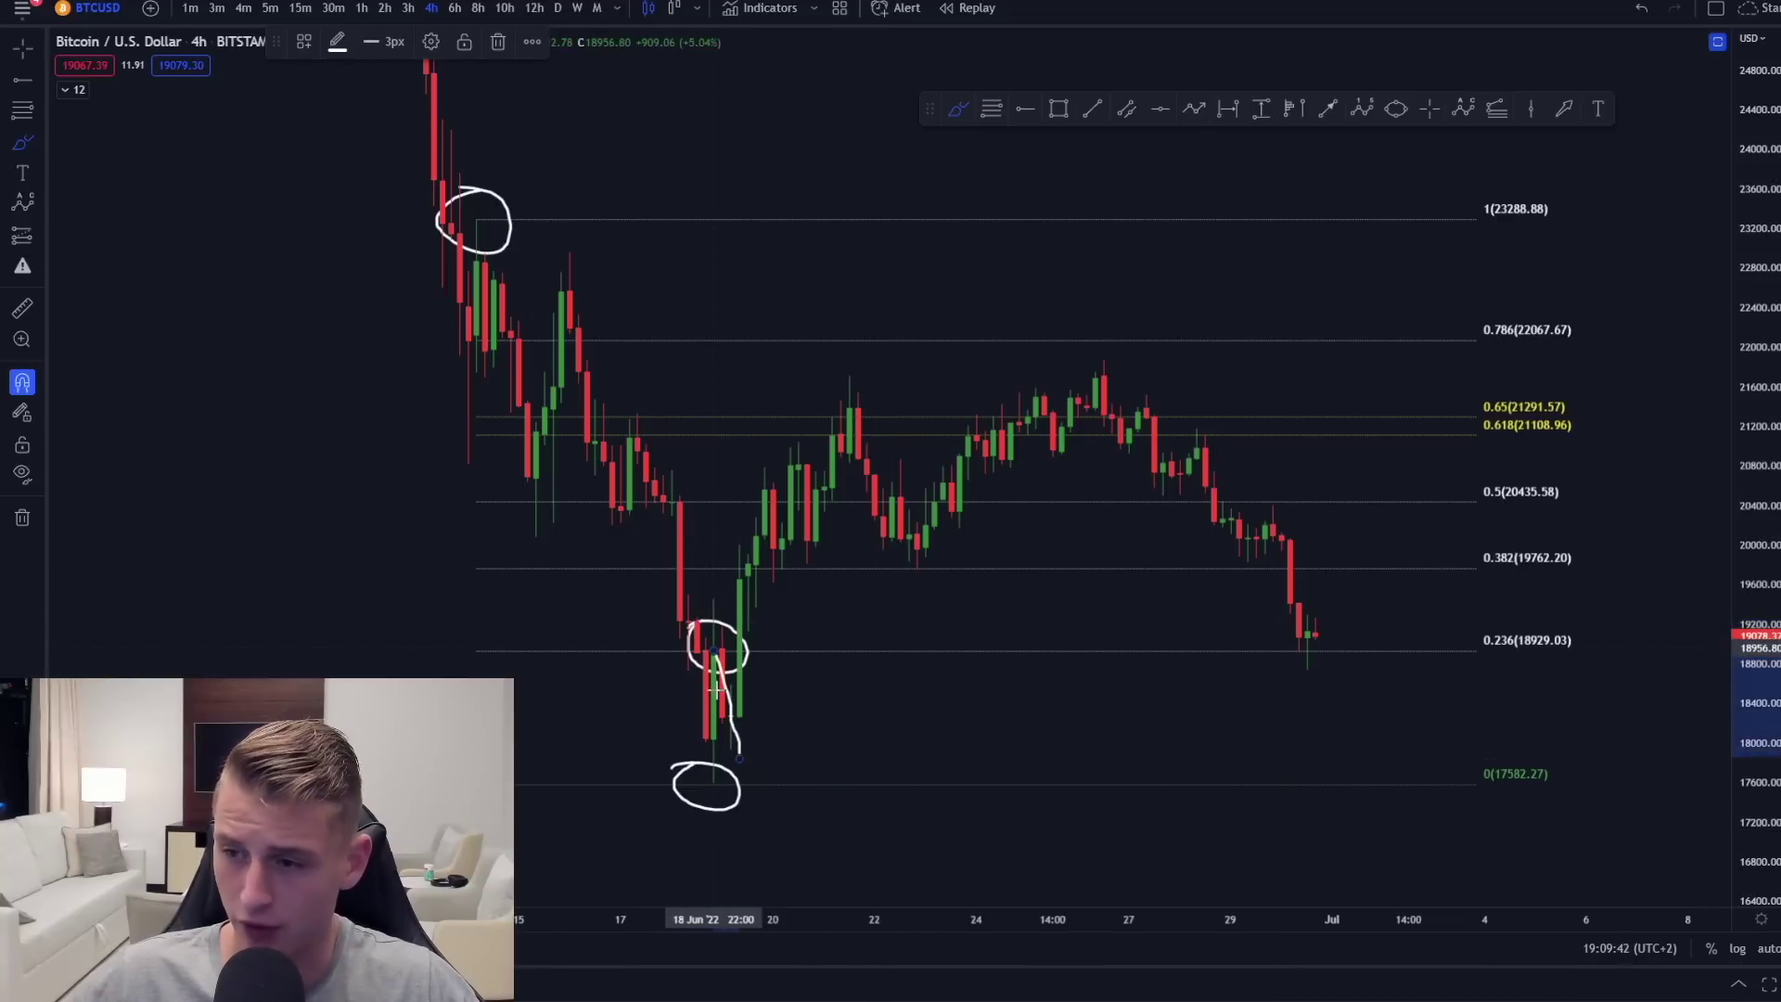
key("ctrl+z")
key("ctrl+z")
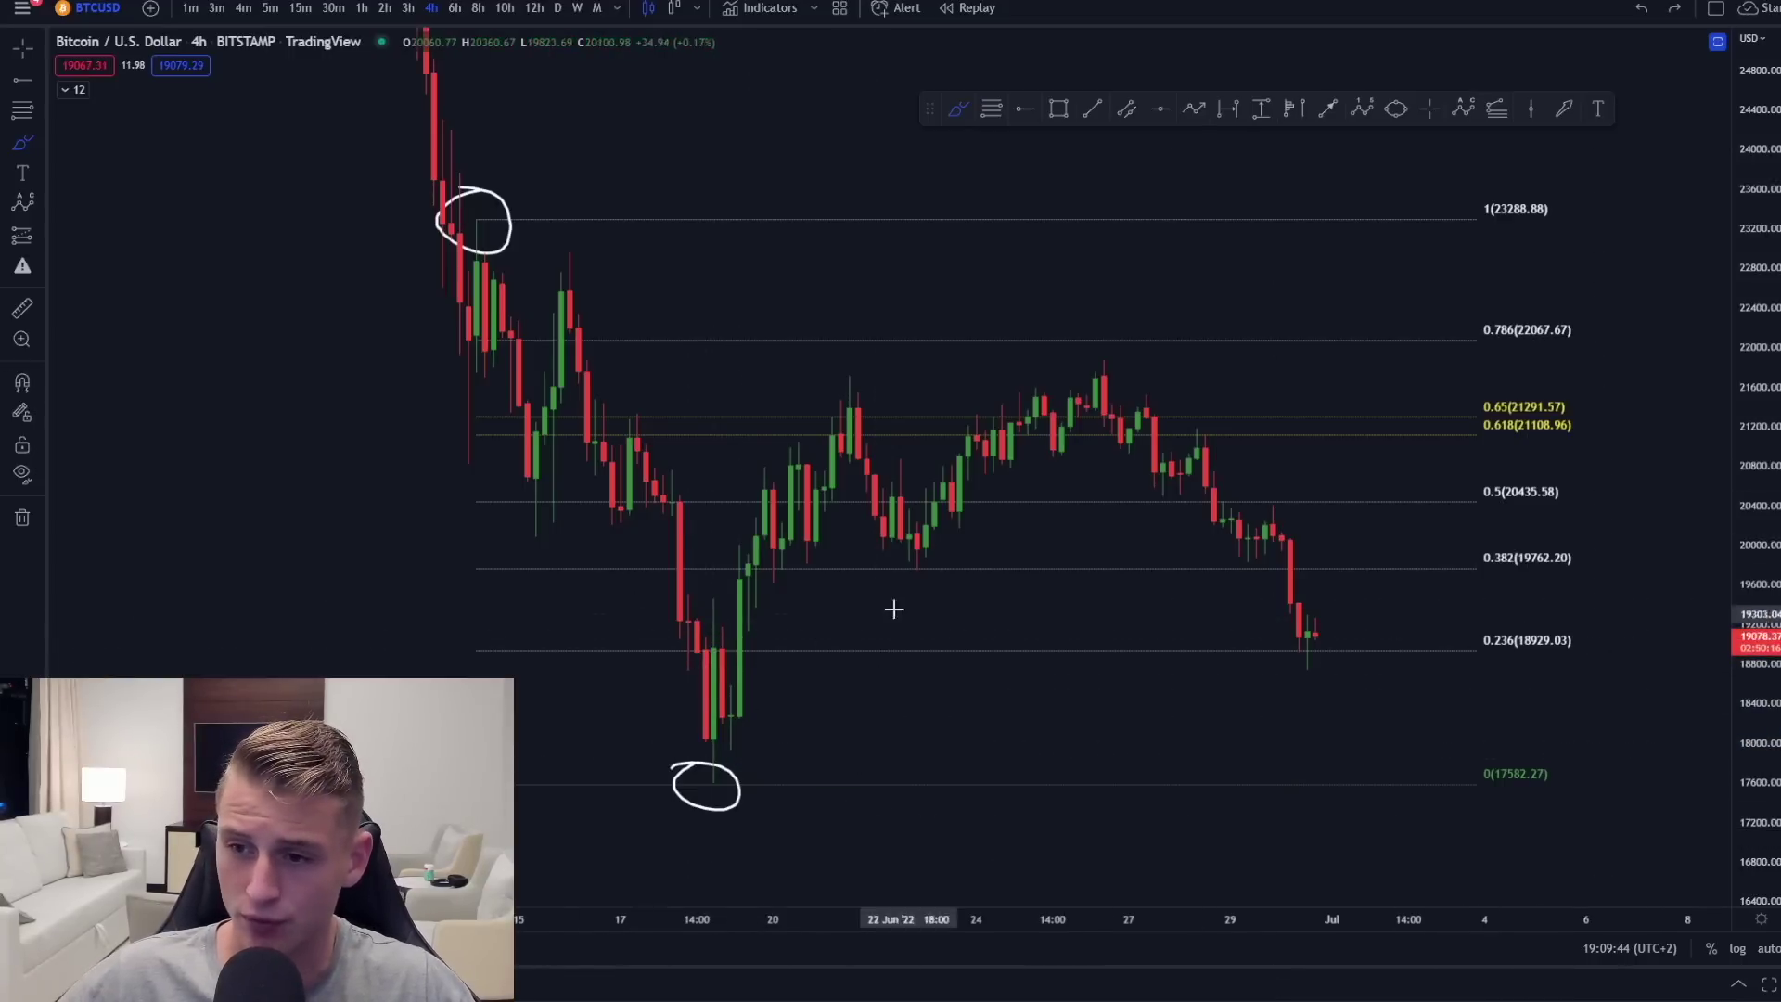
Step: Trace the rise from the June 18 low with the Brush, and circle the 0.382 label and the two price reactions at that level
left_click_drag(729, 740, 773, 461)
left_click_drag(1382, 532, 1521, 527)
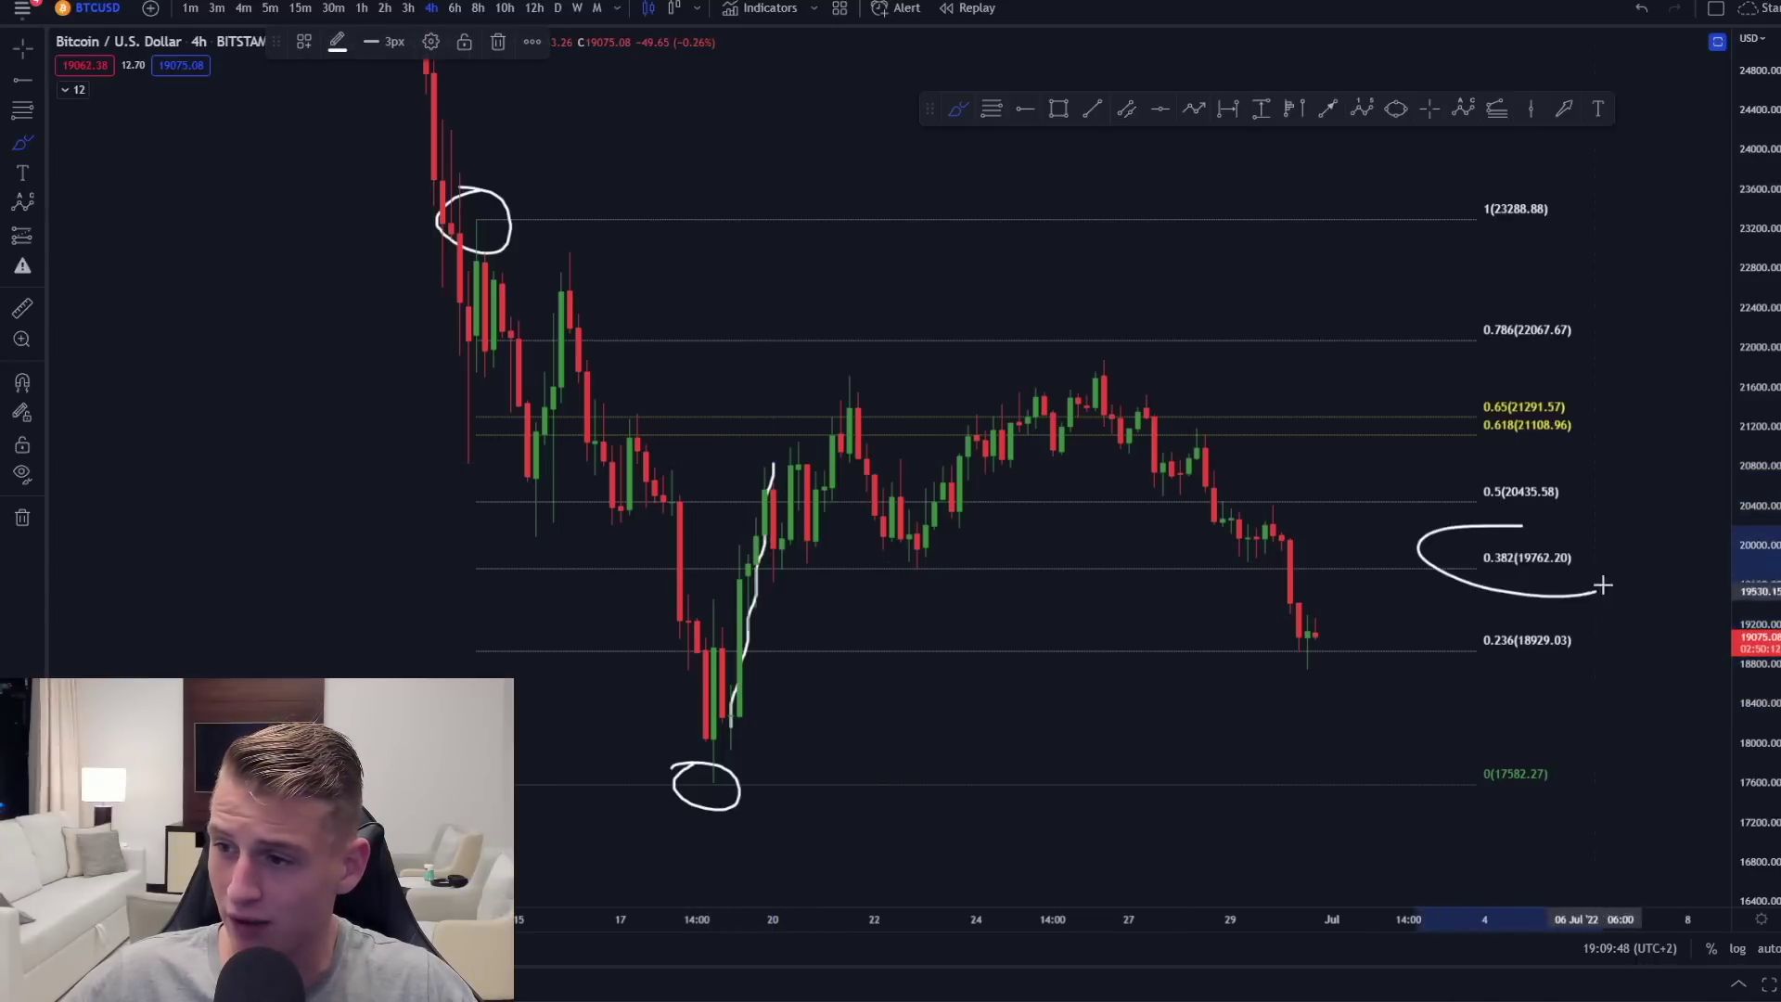
left_click_drag(805, 548, 816, 551)
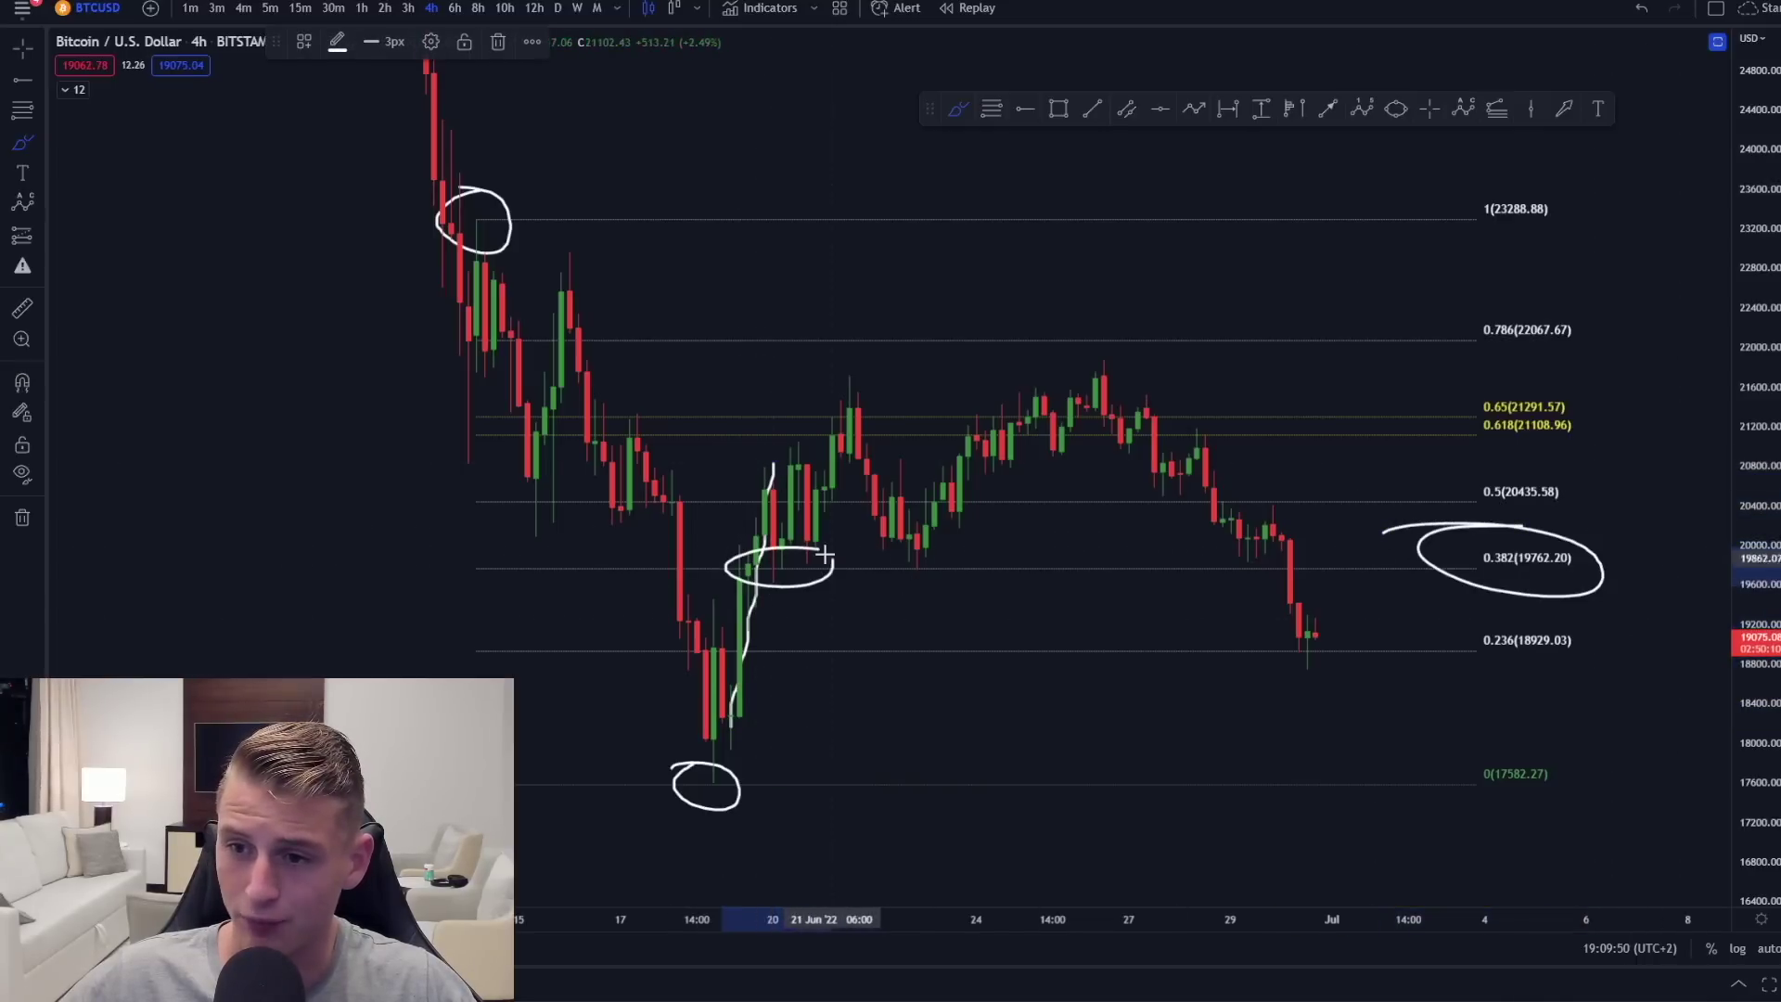
mouse_move(954, 544)
left_mouse_down()
mouse_move(867, 547)
mouse_move(952, 551)
left_mouse_up()
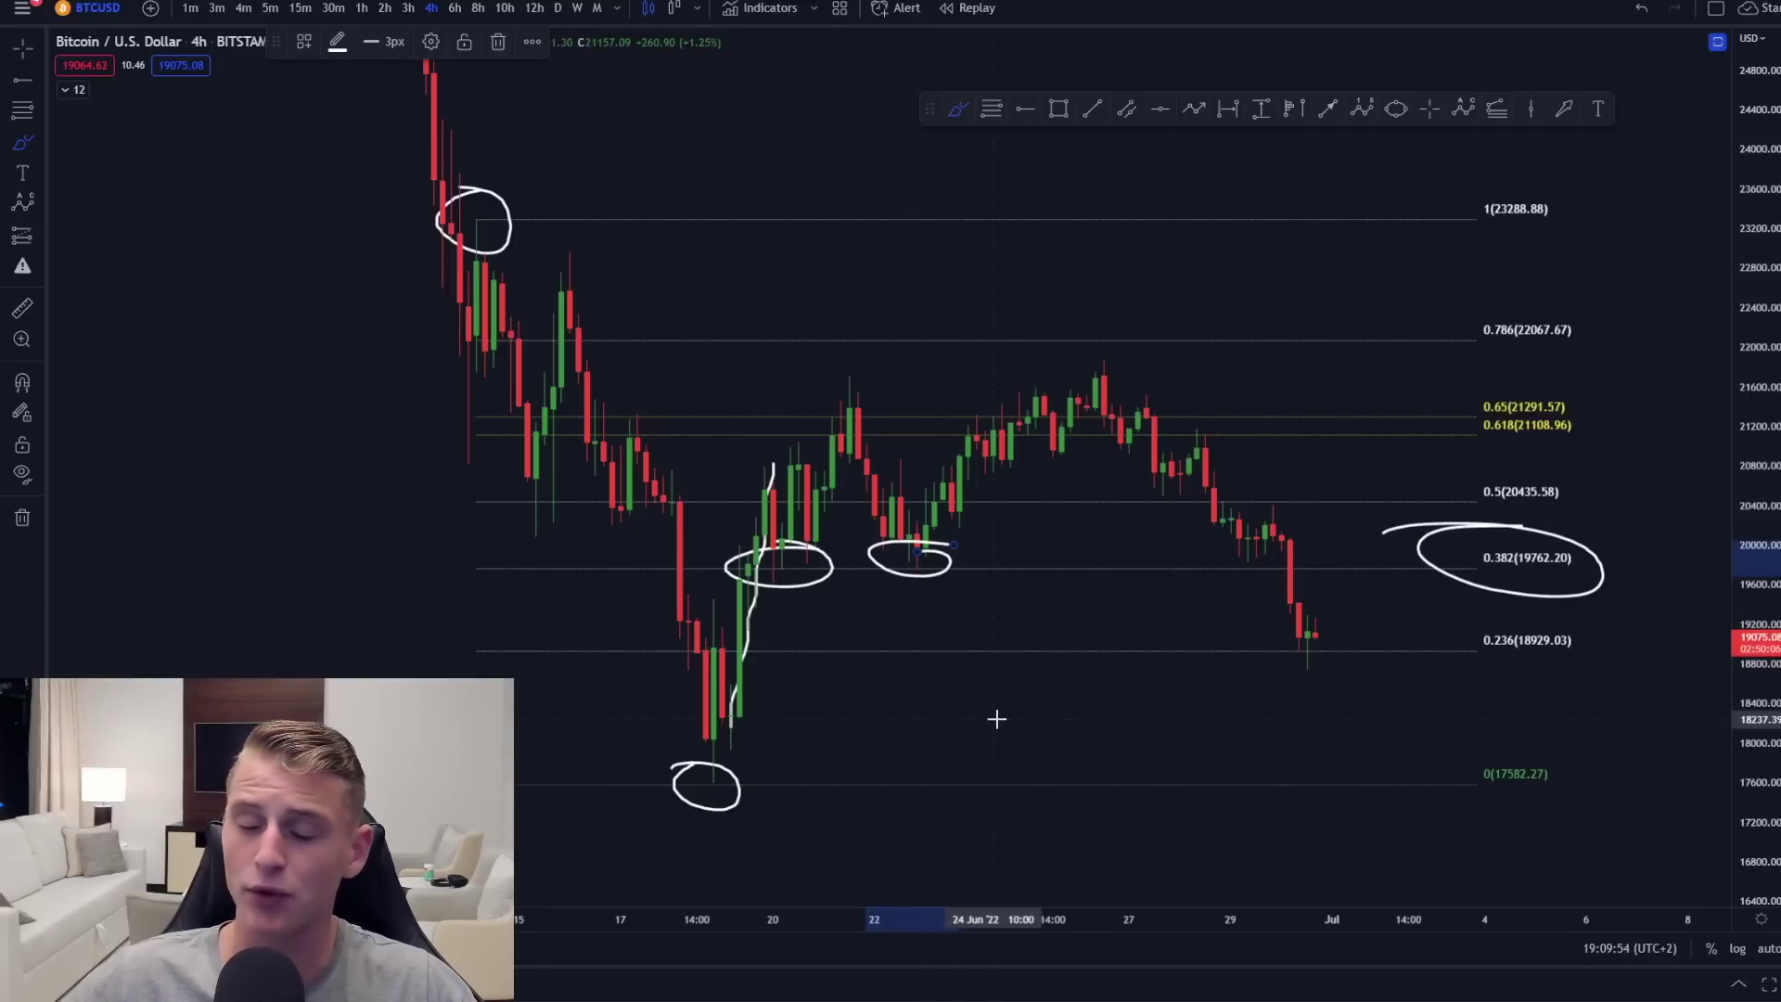
key("ctrl")
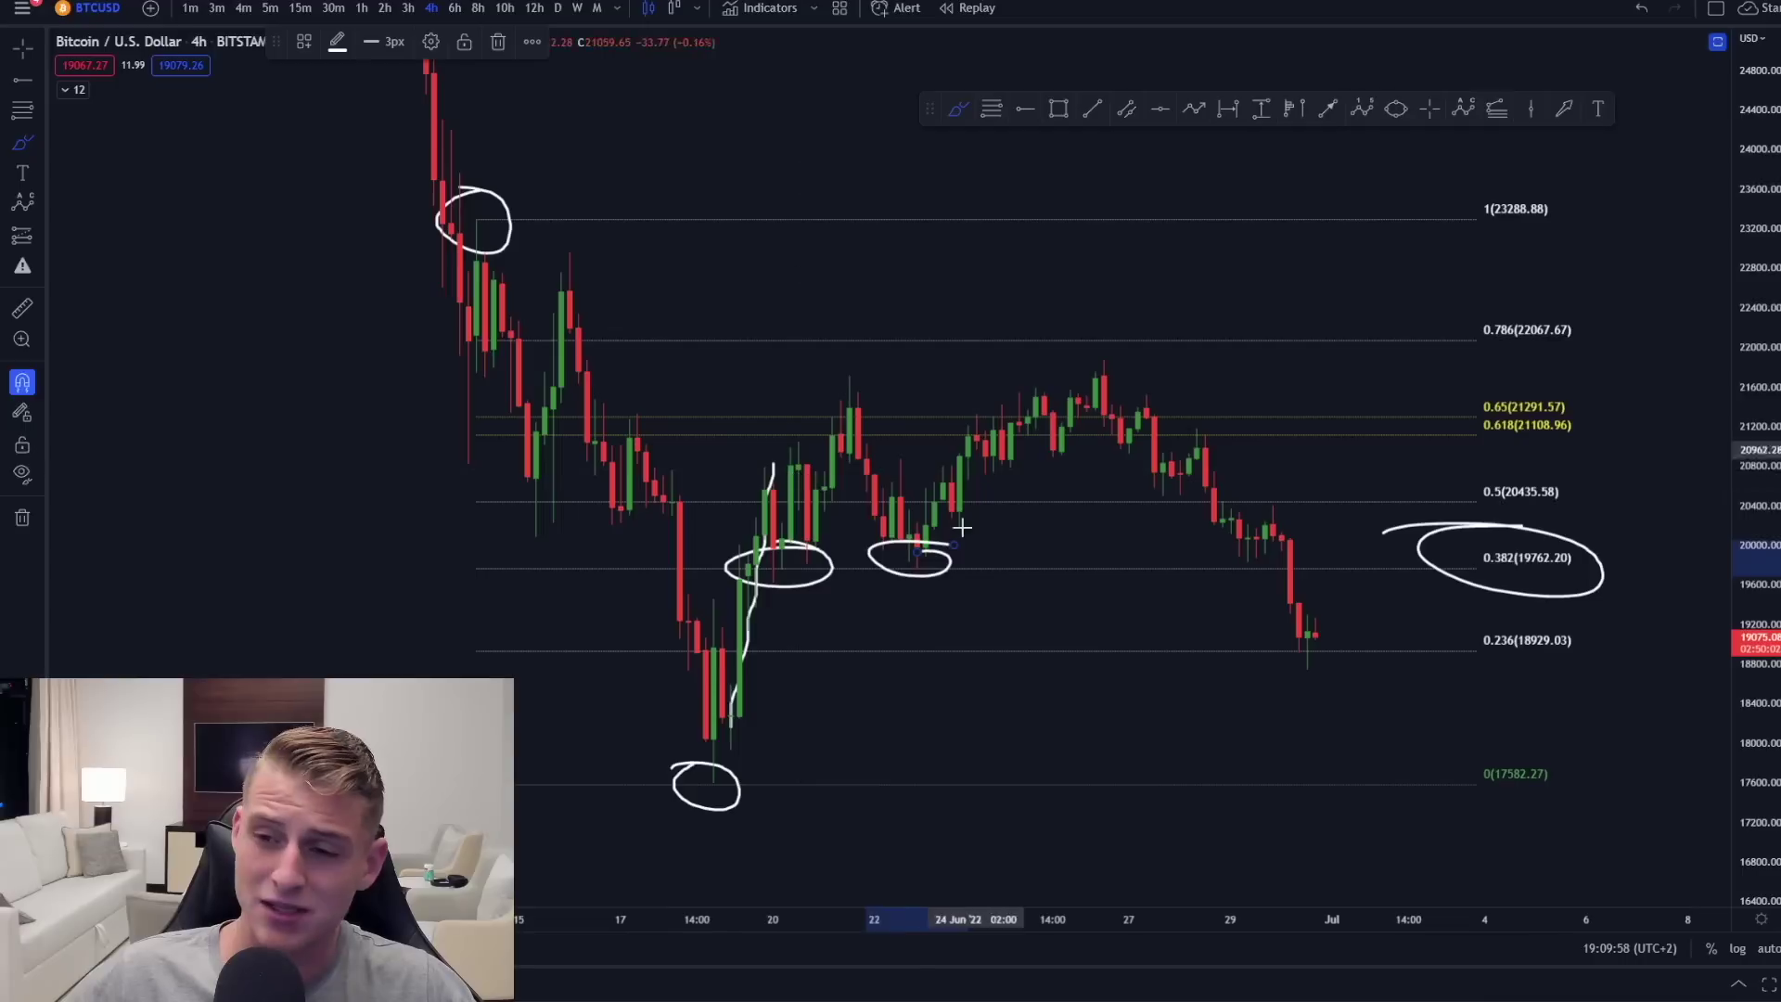
Step: Undo all Brush marks around the 0.382 level and the swing points, keeping the Fib Retracement
key("ctrl+z")
key("ctrl+z")
key("ctrl+z")
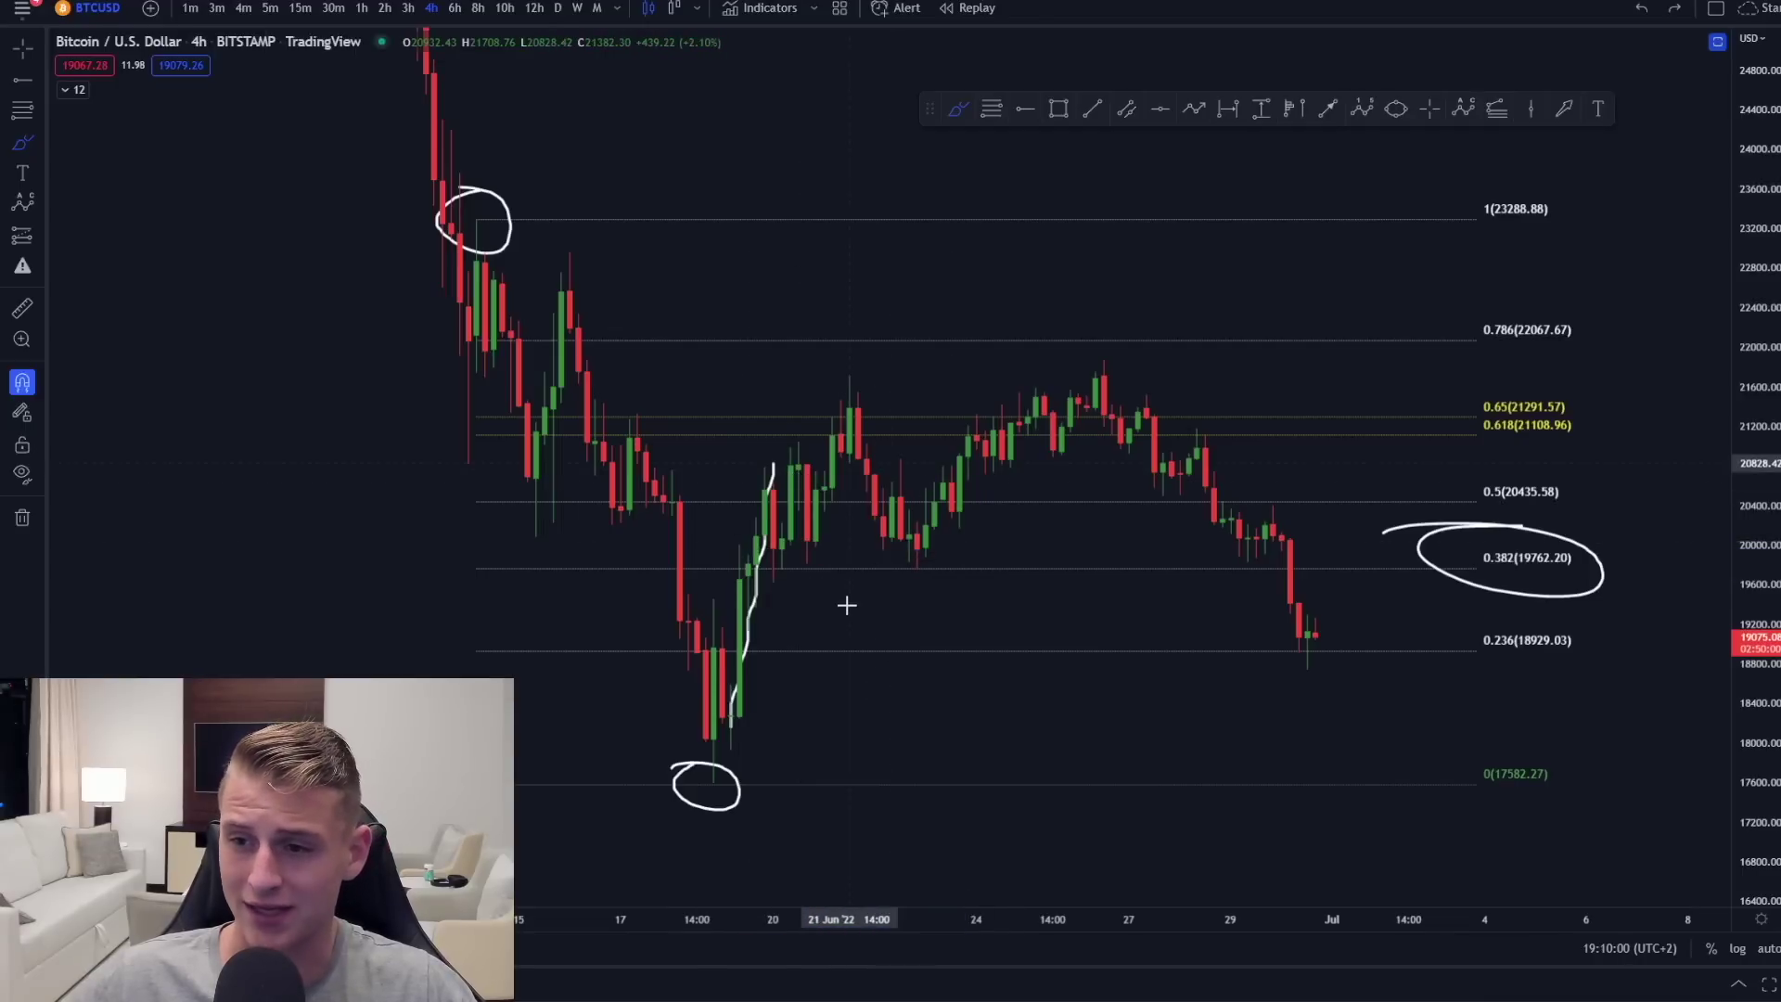
key("ctrl+z")
key("ctrl+z")
key("ctrl+z")
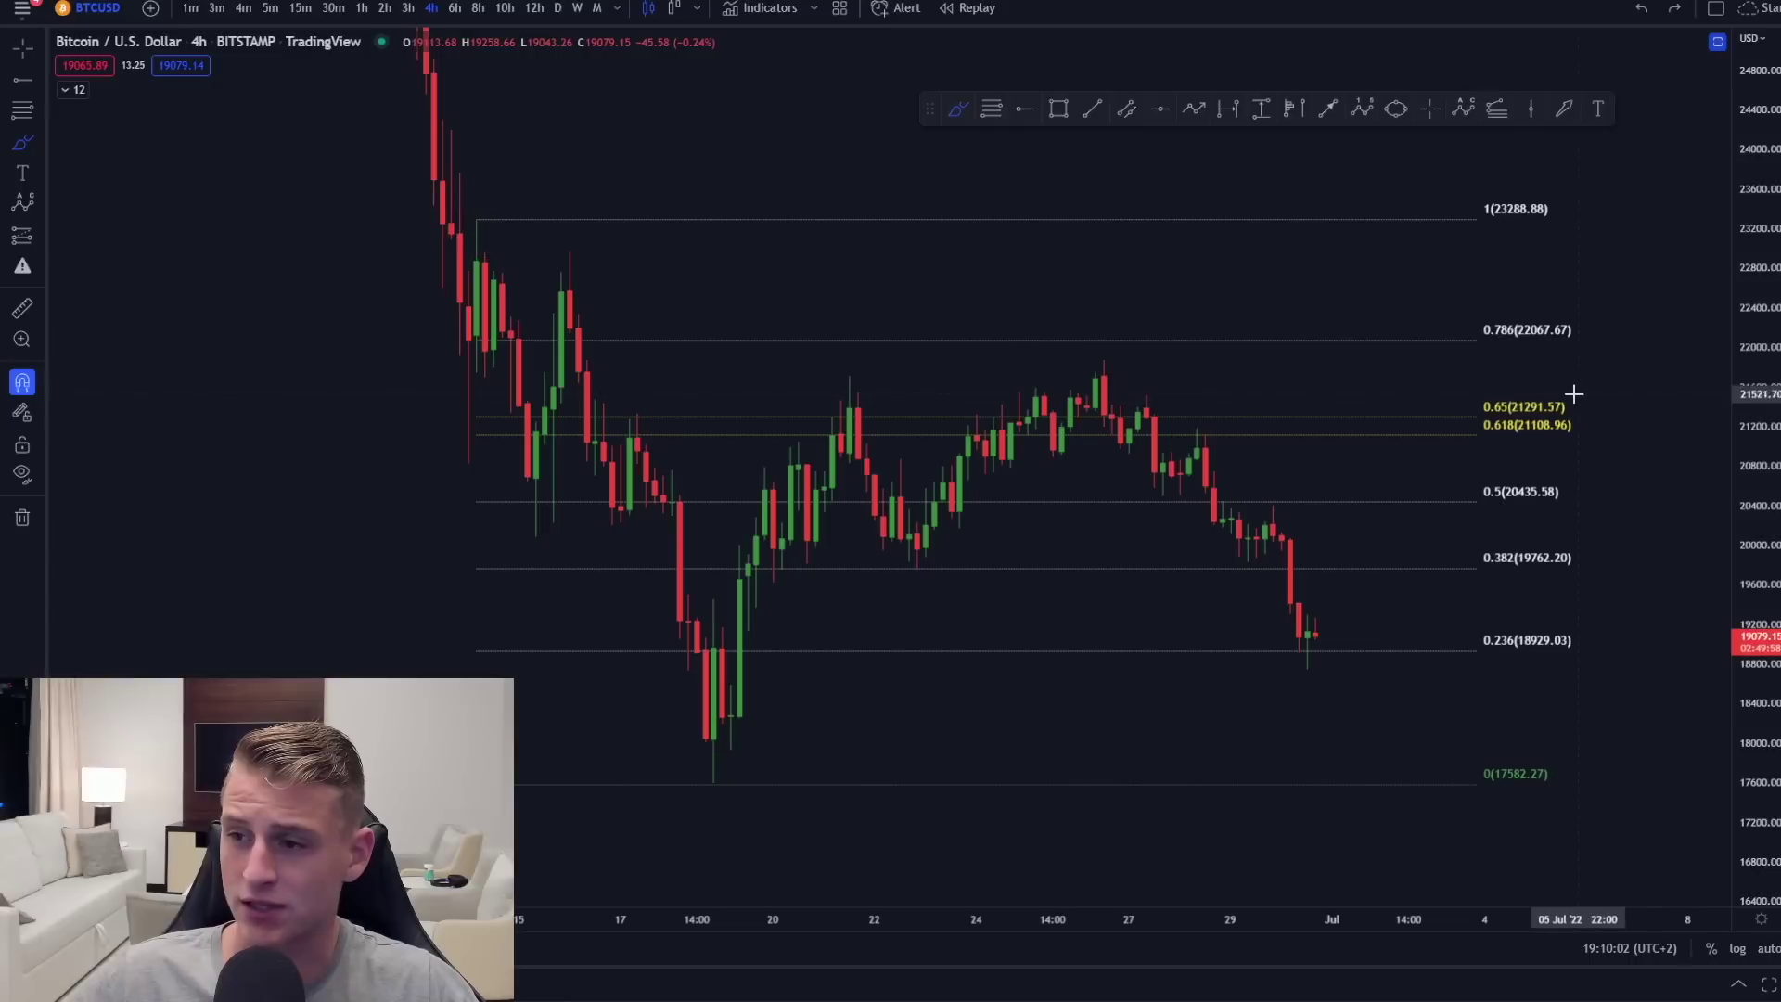
Step: Circle the yellow 0.65 and 0.618 labels with the Brush and undo the circle
mouse_move(1544, 375)
left_mouse_down()
mouse_move(1427, 437)
mouse_move(1605, 409)
mouse_move(1540, 375)
left_mouse_up()
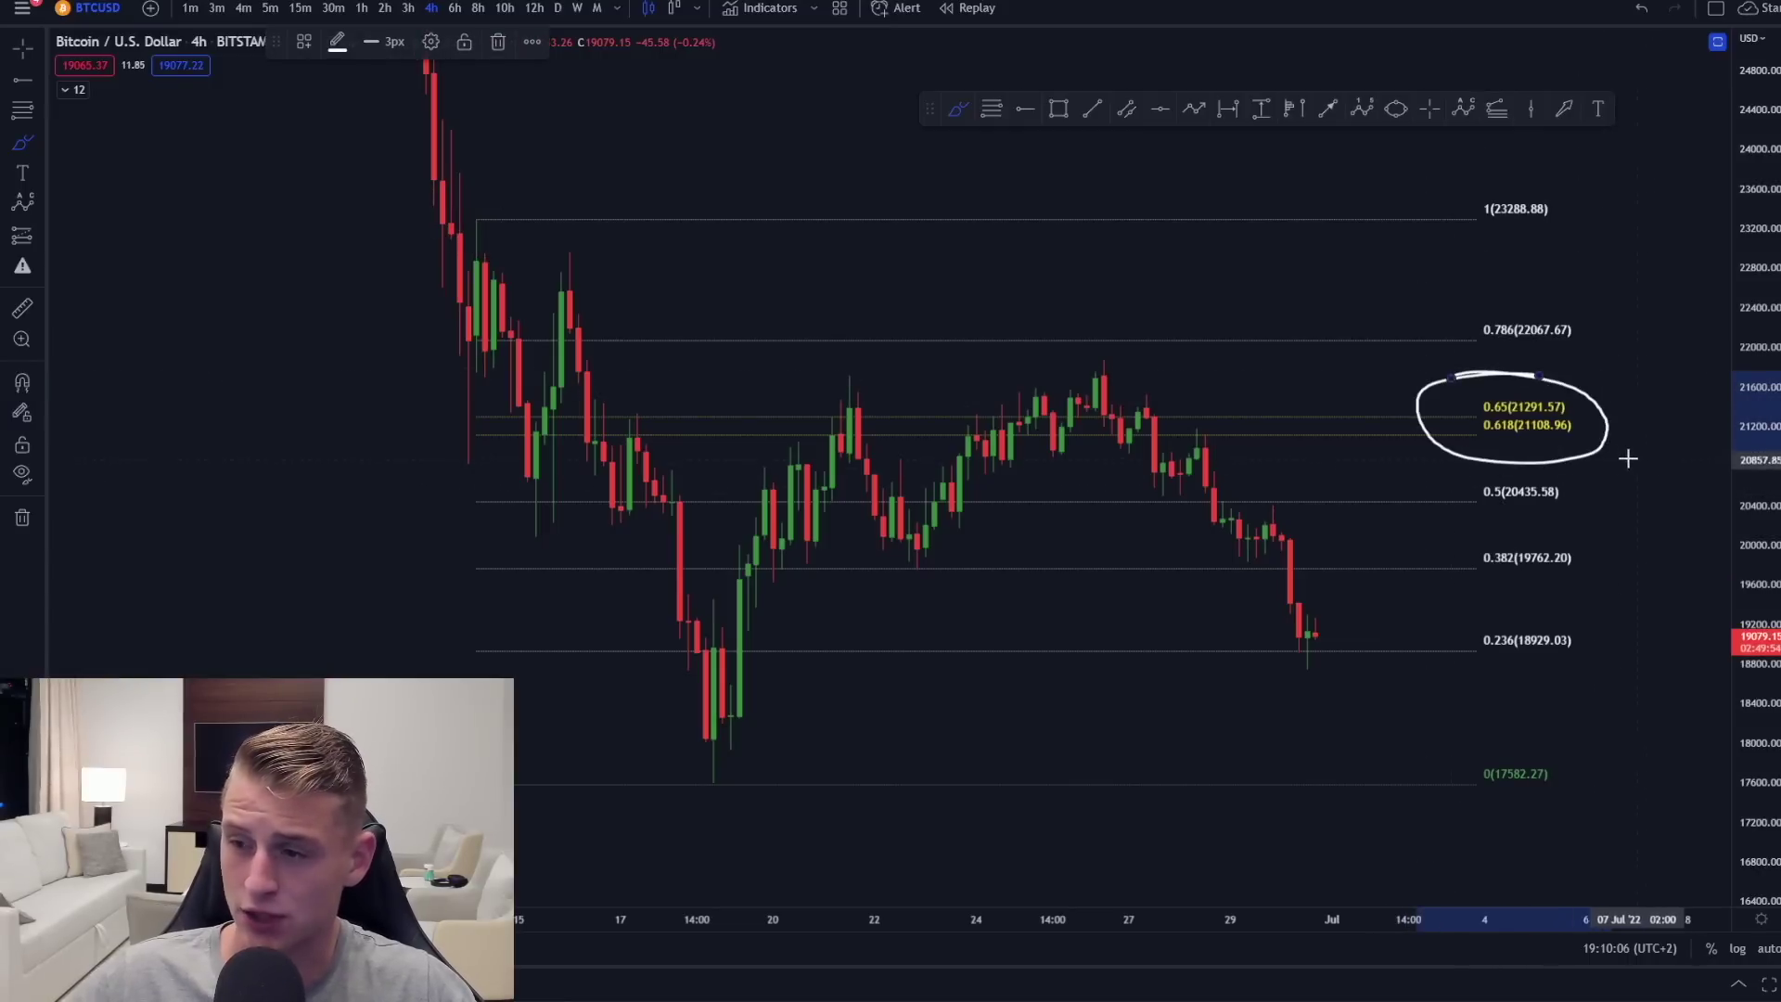
key("ctrl")
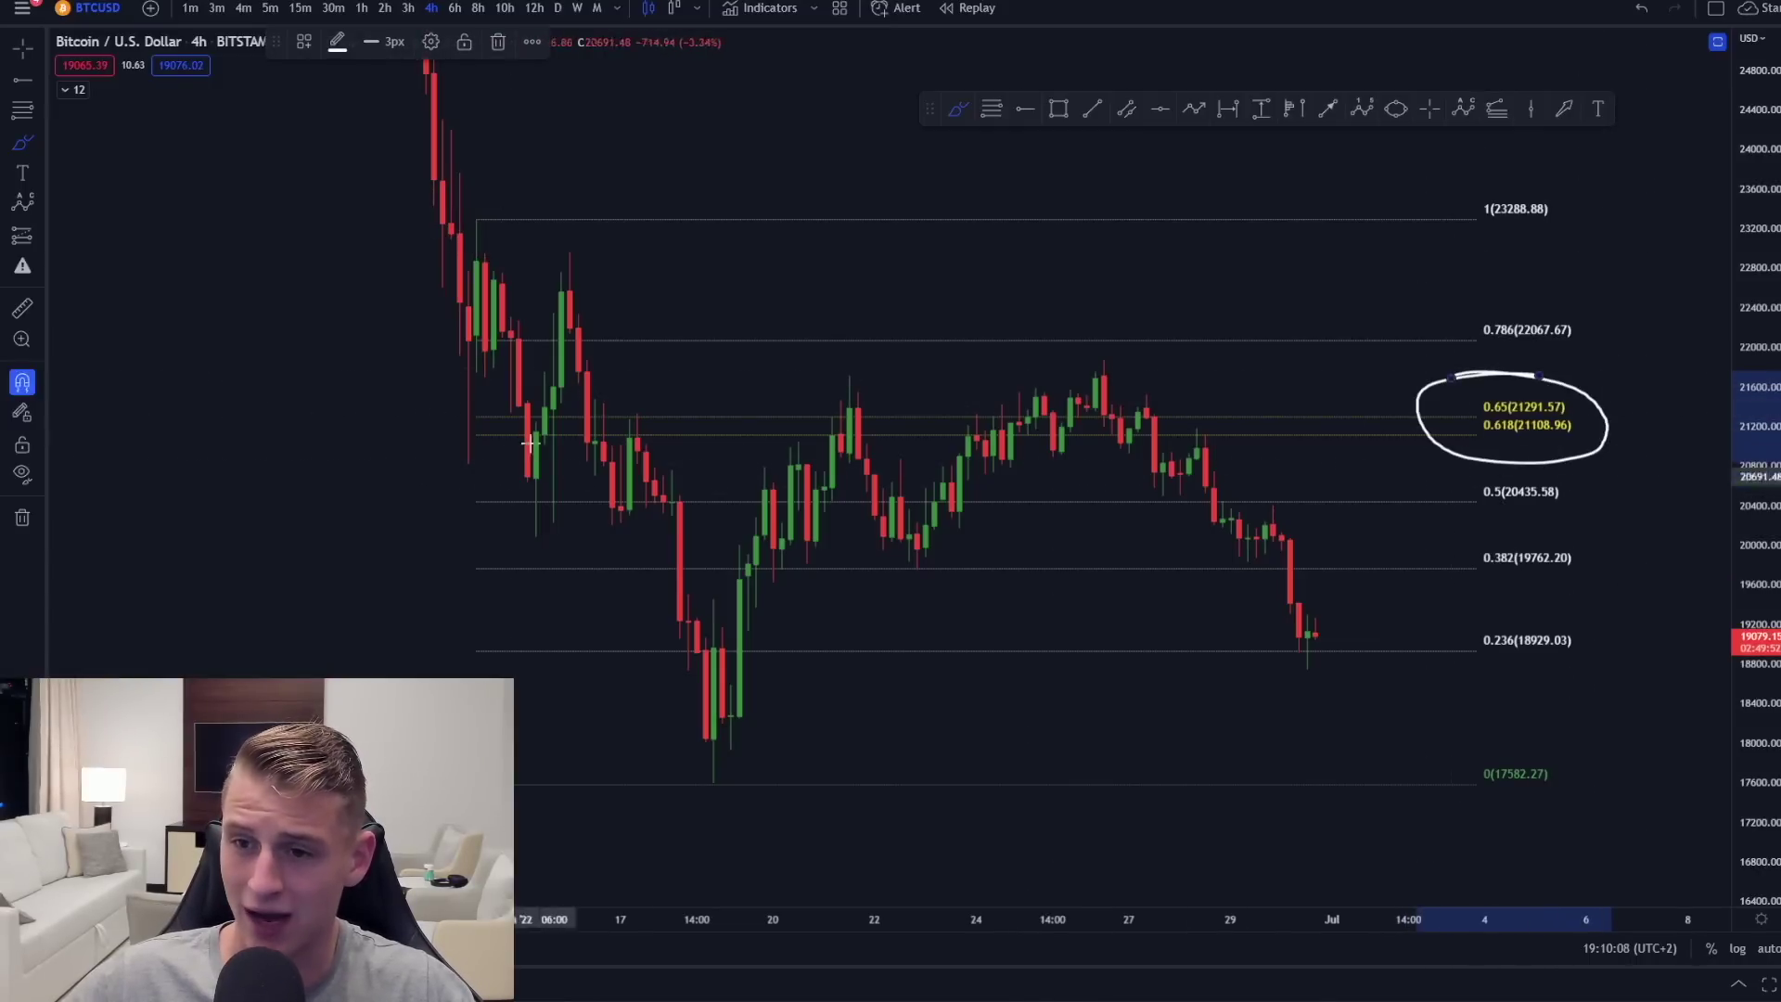
key("ctrl+z")
Step: Circle the two price reactions at the 0.618–0.65 band and trace the decline from the second one below the 0.382 level
scroll(866, 401, "down", 3)
mouse_move(918, 401)
left_mouse_down()
mouse_move(823, 409)
mouse_move(905, 394)
left_mouse_up()
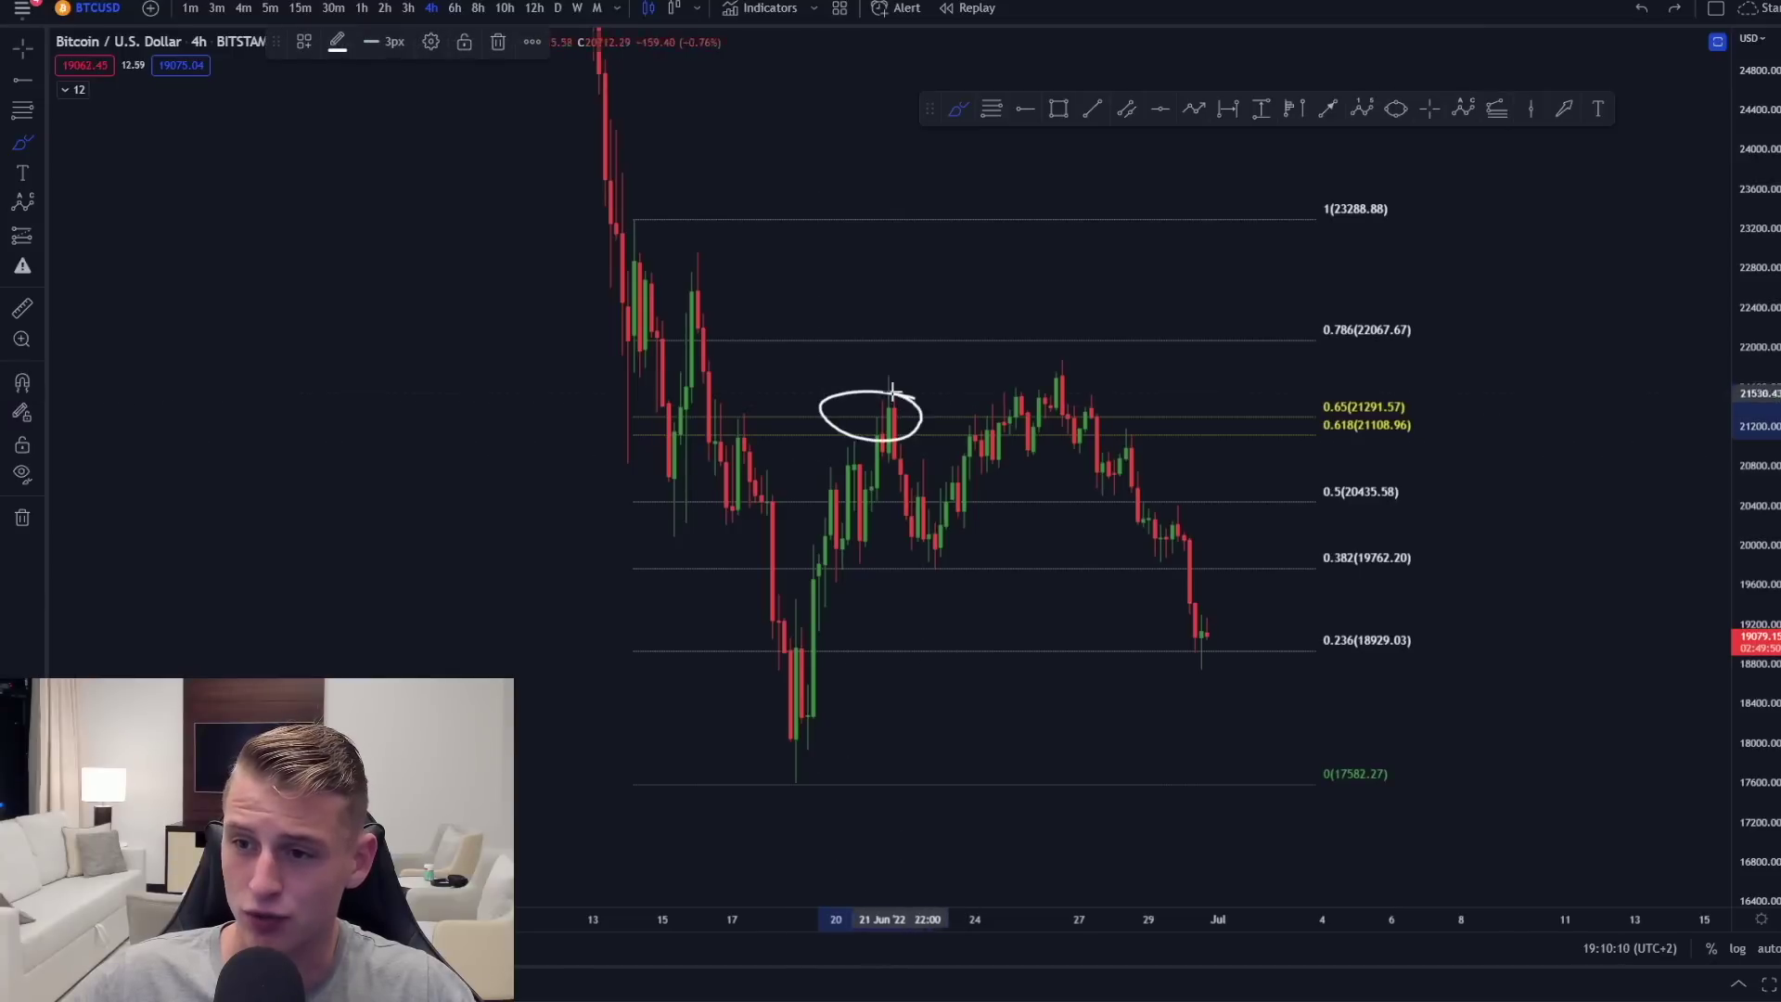
mouse_move(1127, 384)
left_mouse_down()
mouse_move(965, 399)
mouse_move(1122, 391)
mouse_move(1232, 605)
left_mouse_up()
scroll(1103, 371, "up", 1)
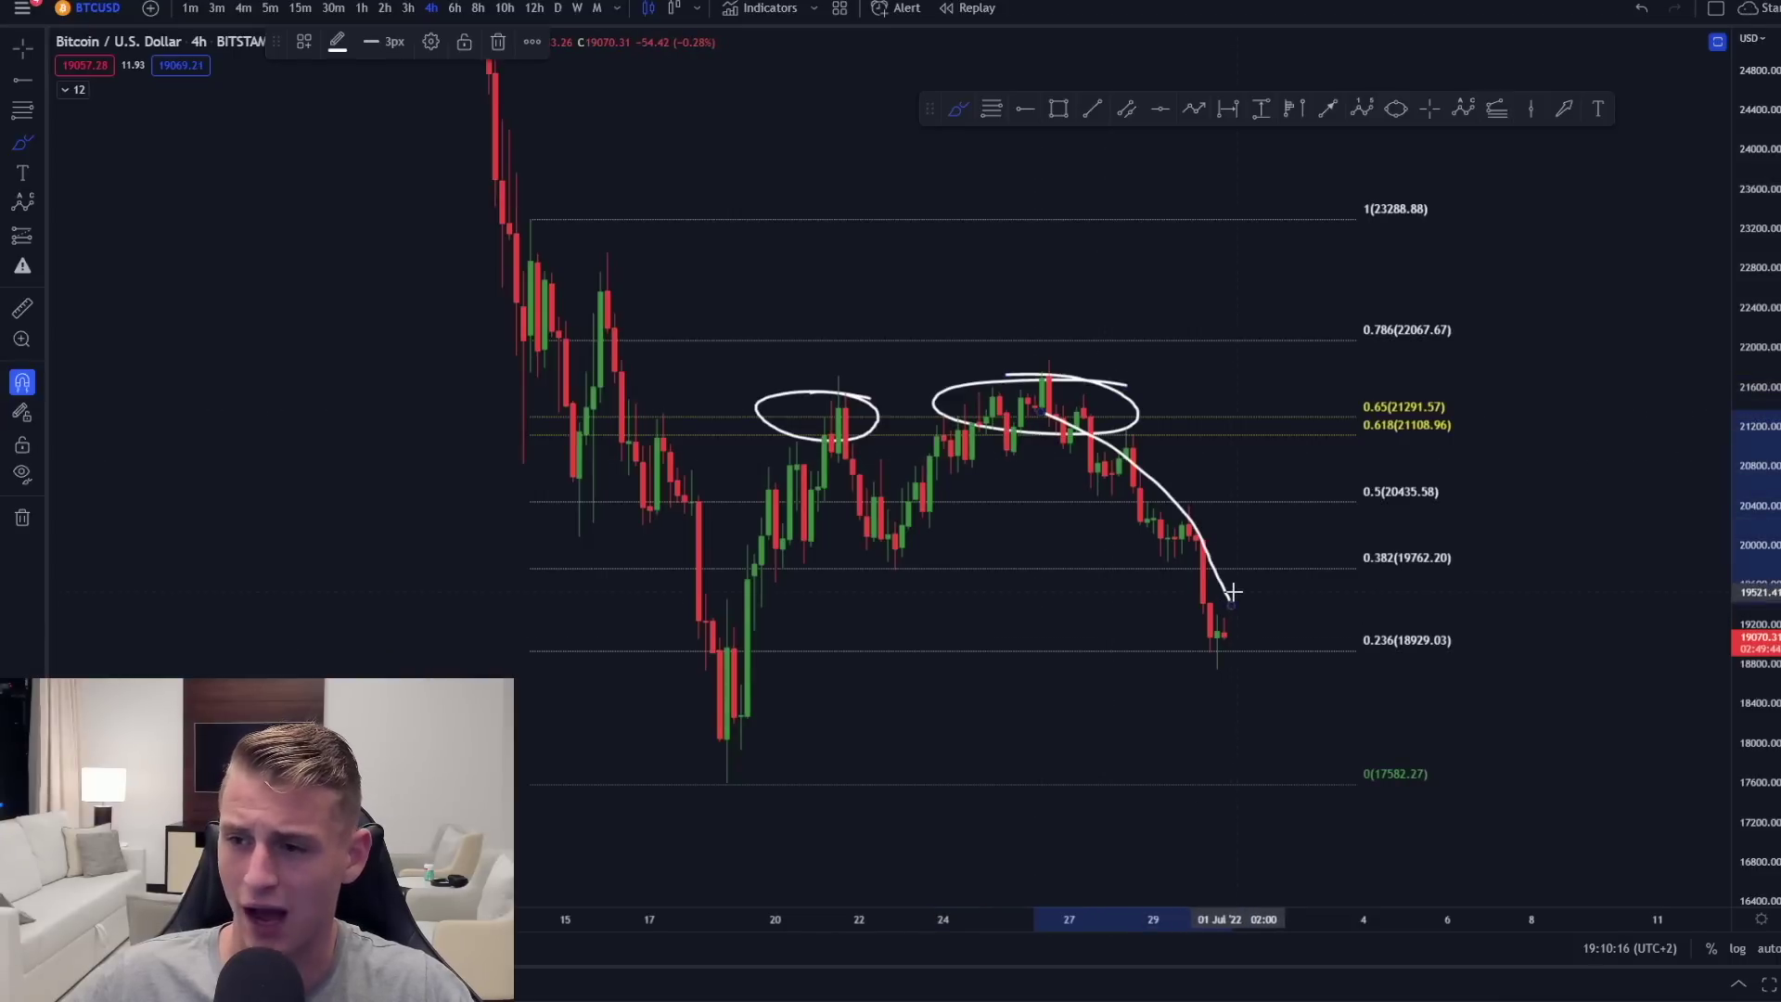
Step: Undo the rejection curve and the circles at the 0.618–0.65 band
key("ctrl+z")
key("ctrl+z")
key("ctrl+z")
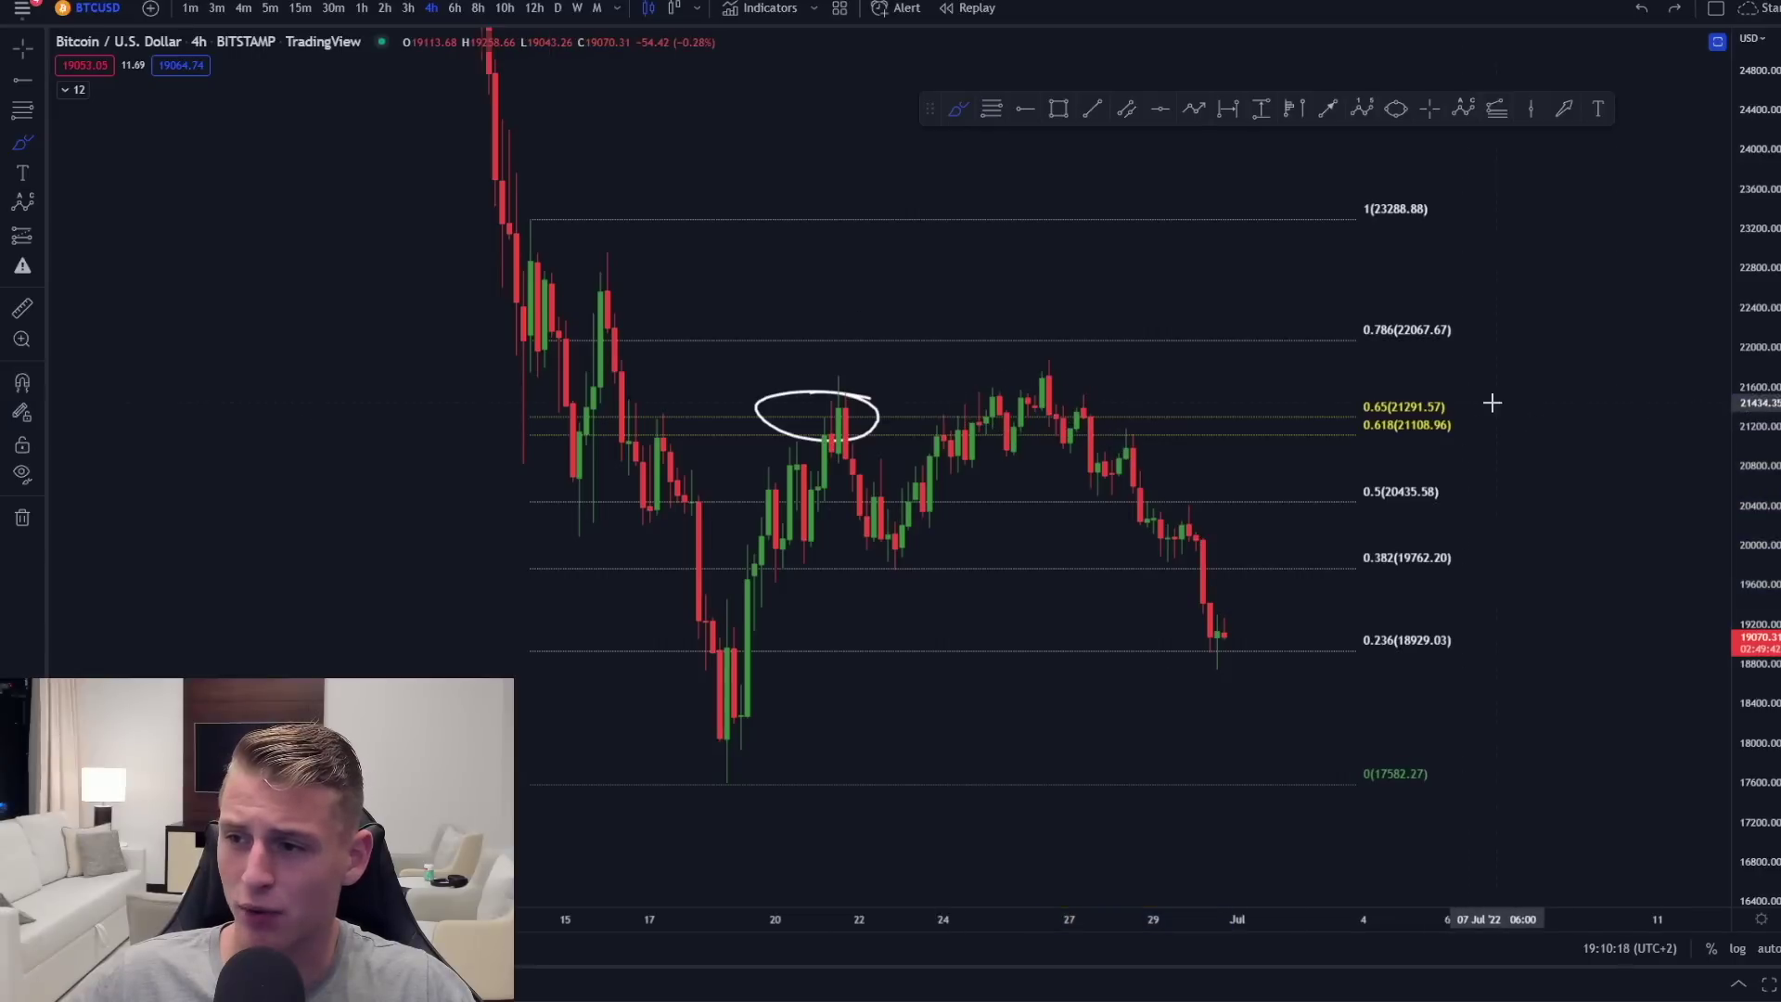
Step: Circle the 0.65 and 0.618 labels and sketch a hypothetical stepped rise from that band up to the 1 level at 23288.88
left_click_drag(1442, 383, 1423, 386)
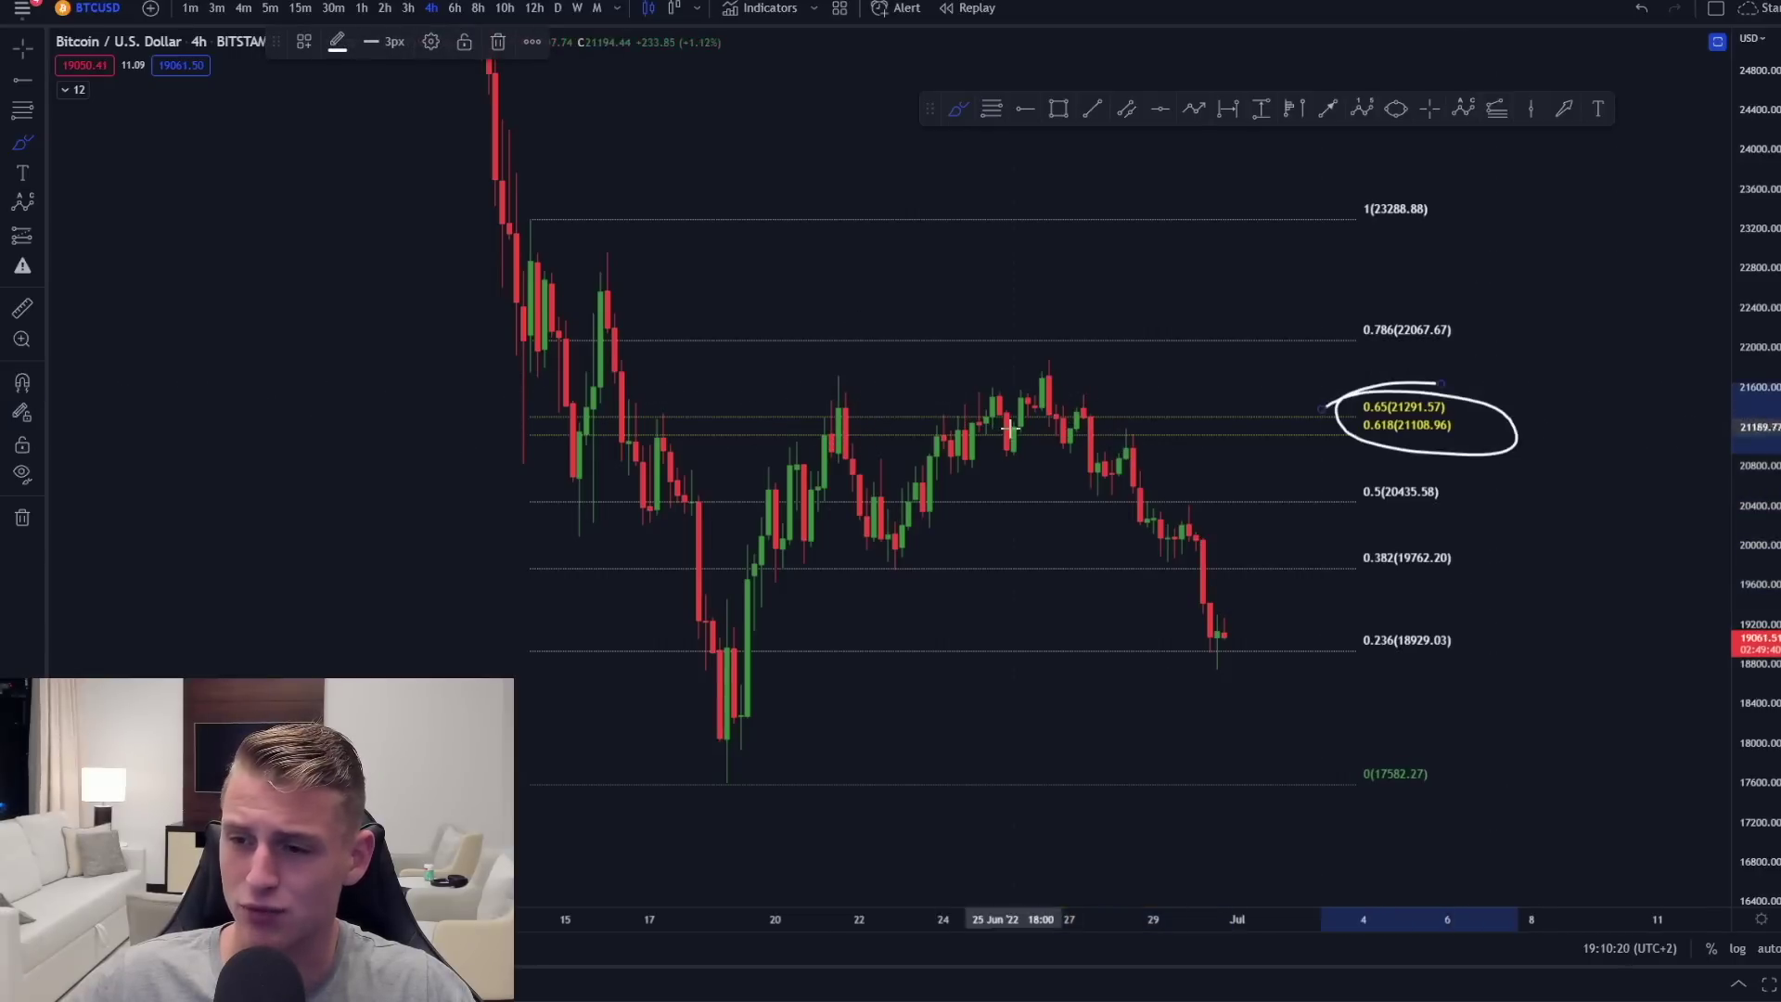
mouse_move(1067, 446)
left_mouse_down()
mouse_move(1212, 250)
mouse_move(1184, 223)
mouse_move(1220, 207)
left_mouse_up()
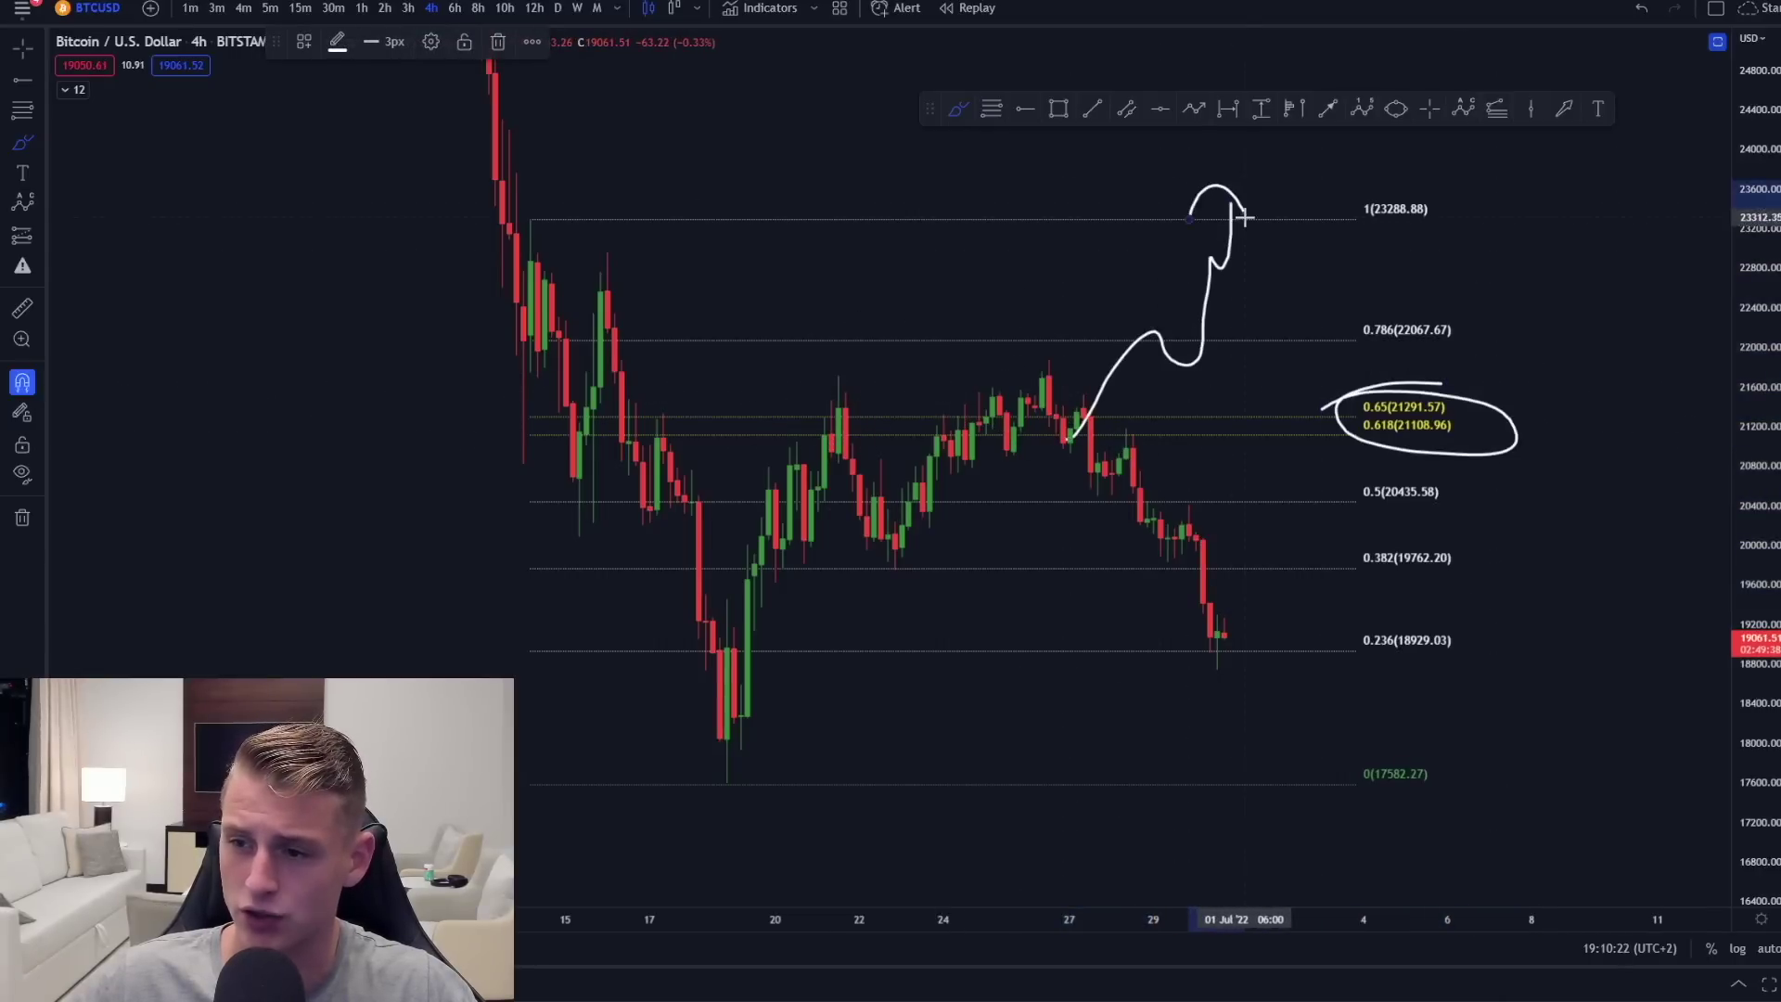
Step: Undo the sketched rise, mark the 0.236 label, the latest candles and their low with the Brush, and undo those marks
key("ctrl+z")
left_click_drag(1308, 613, 1237, 608)
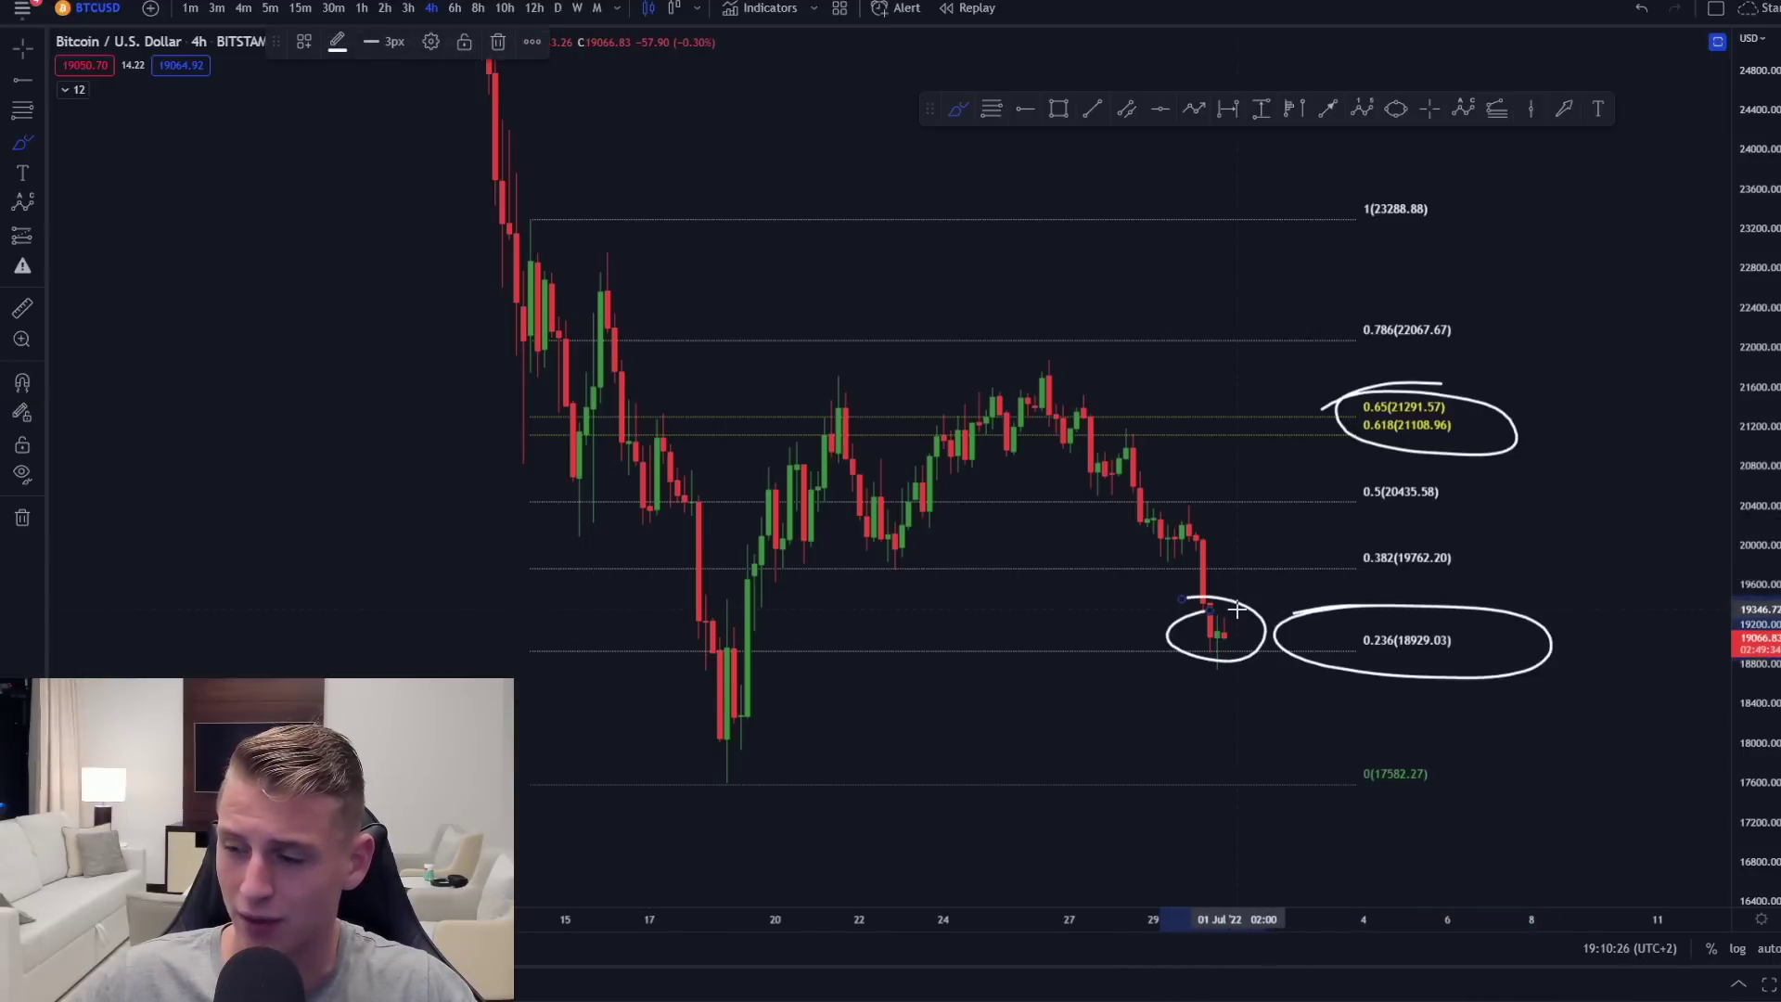
key("ctrl+z")
key("ctrl+z")
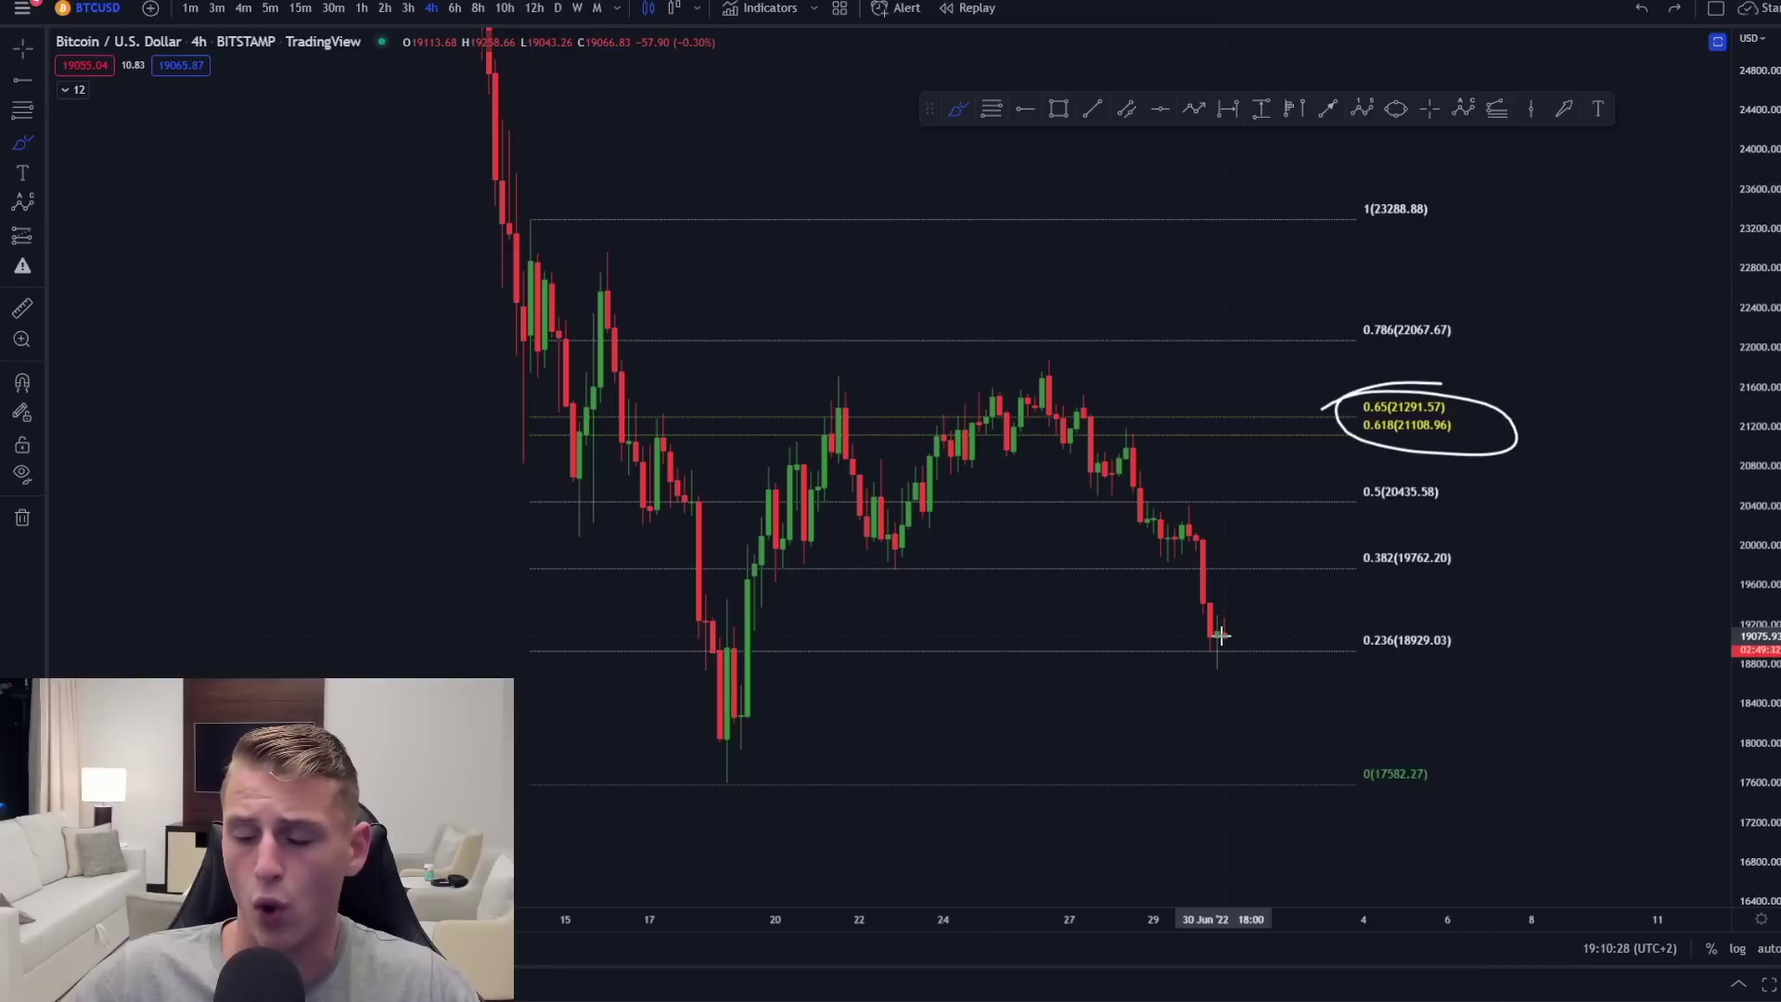
left_click_drag(1185, 658, 1222, 658)
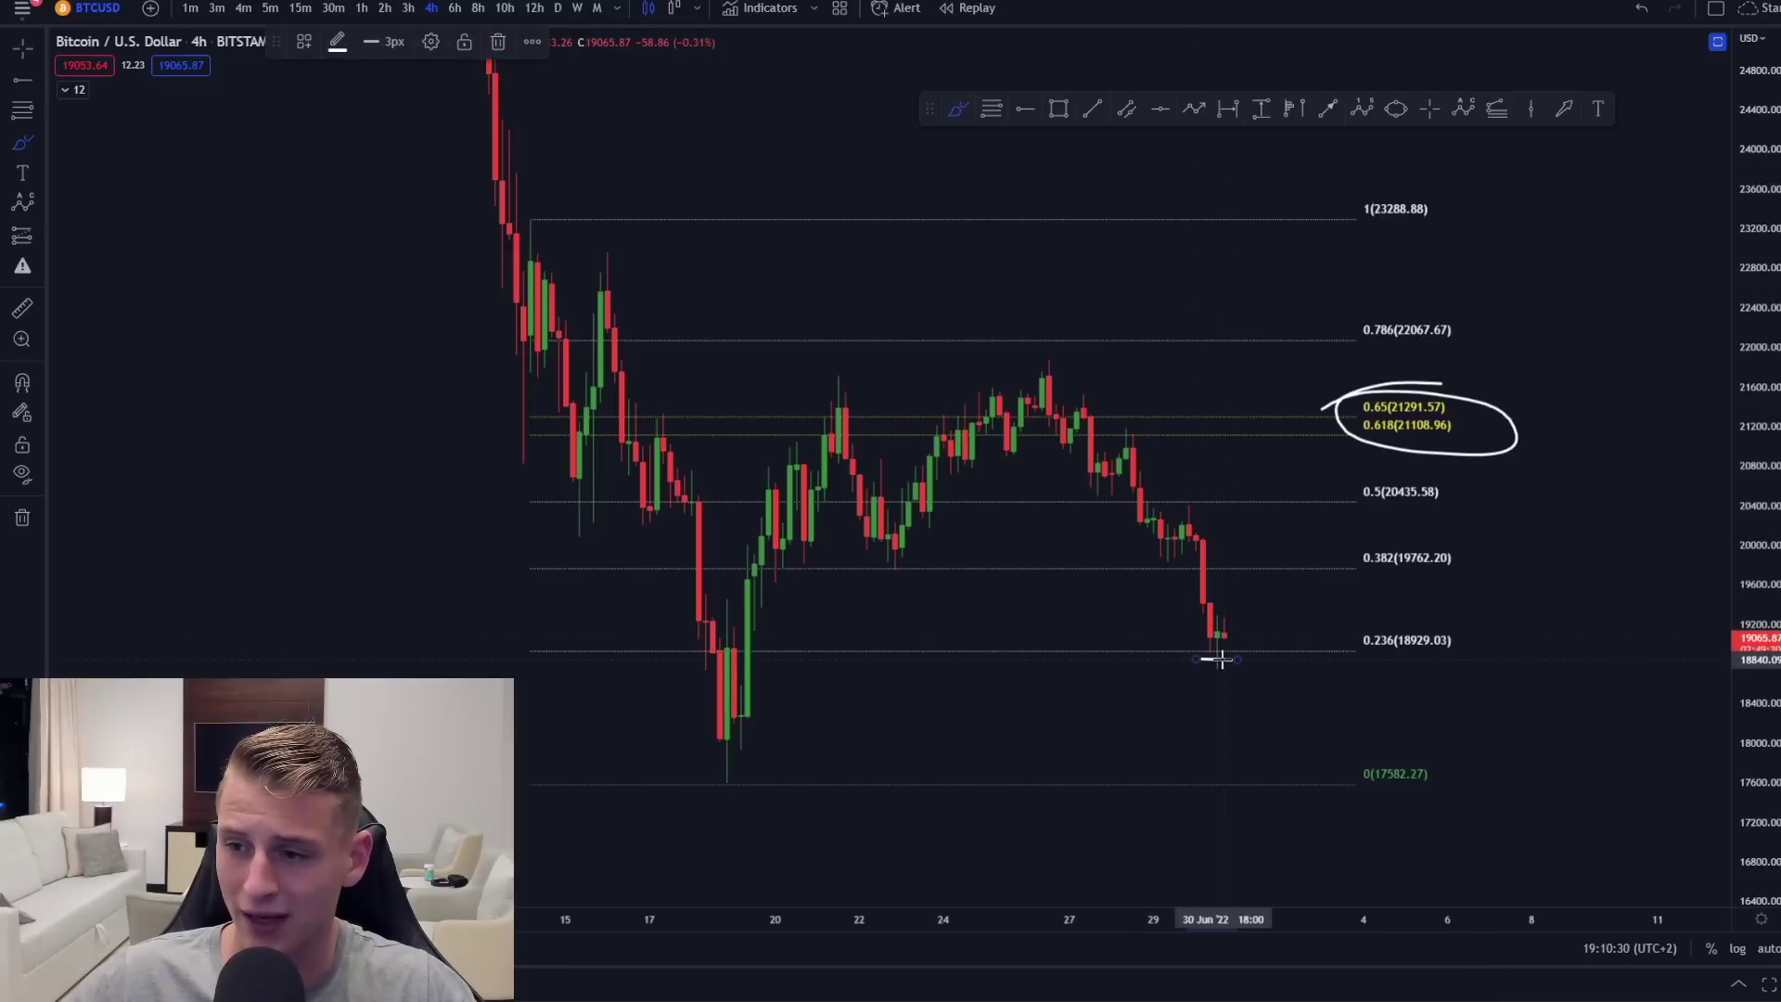
key("ctrl+z")
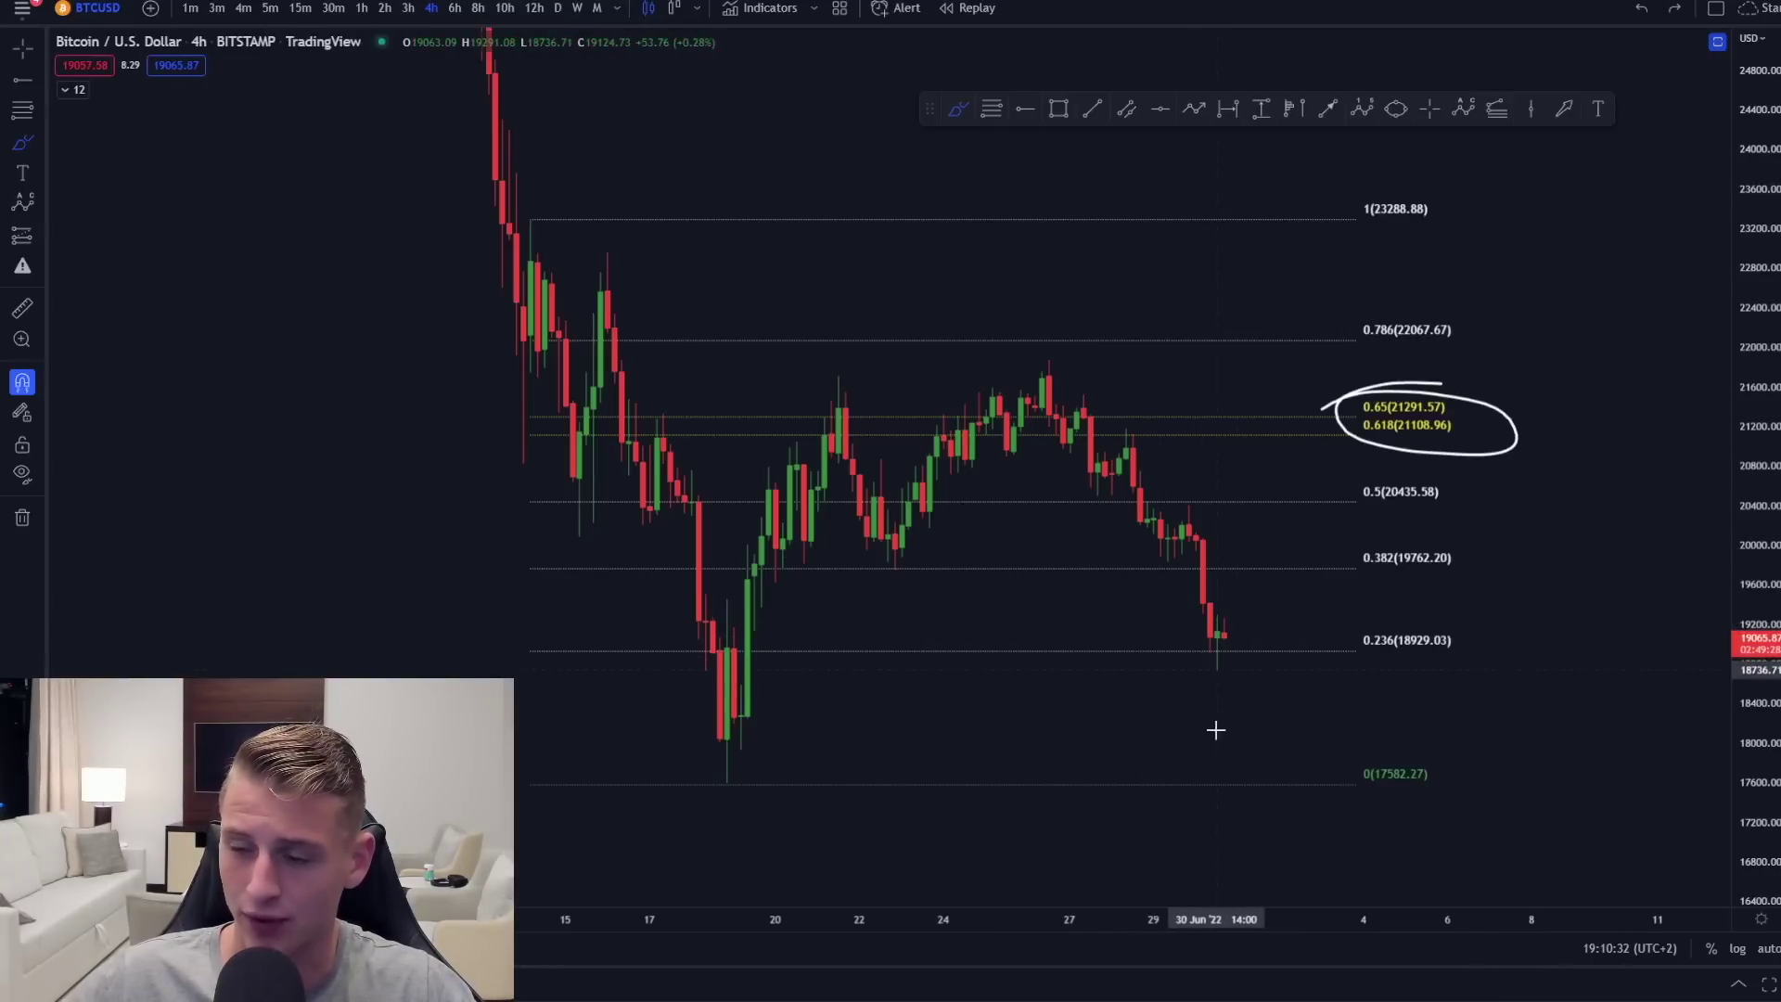
Step: Circle the swing high at the 1 level and the swing low at the 0 level with the Brush
scroll(1260, 726, "down", 1)
scroll(1339, 727, "down", 2)
left_click_drag(1339, 727, 1159, 567)
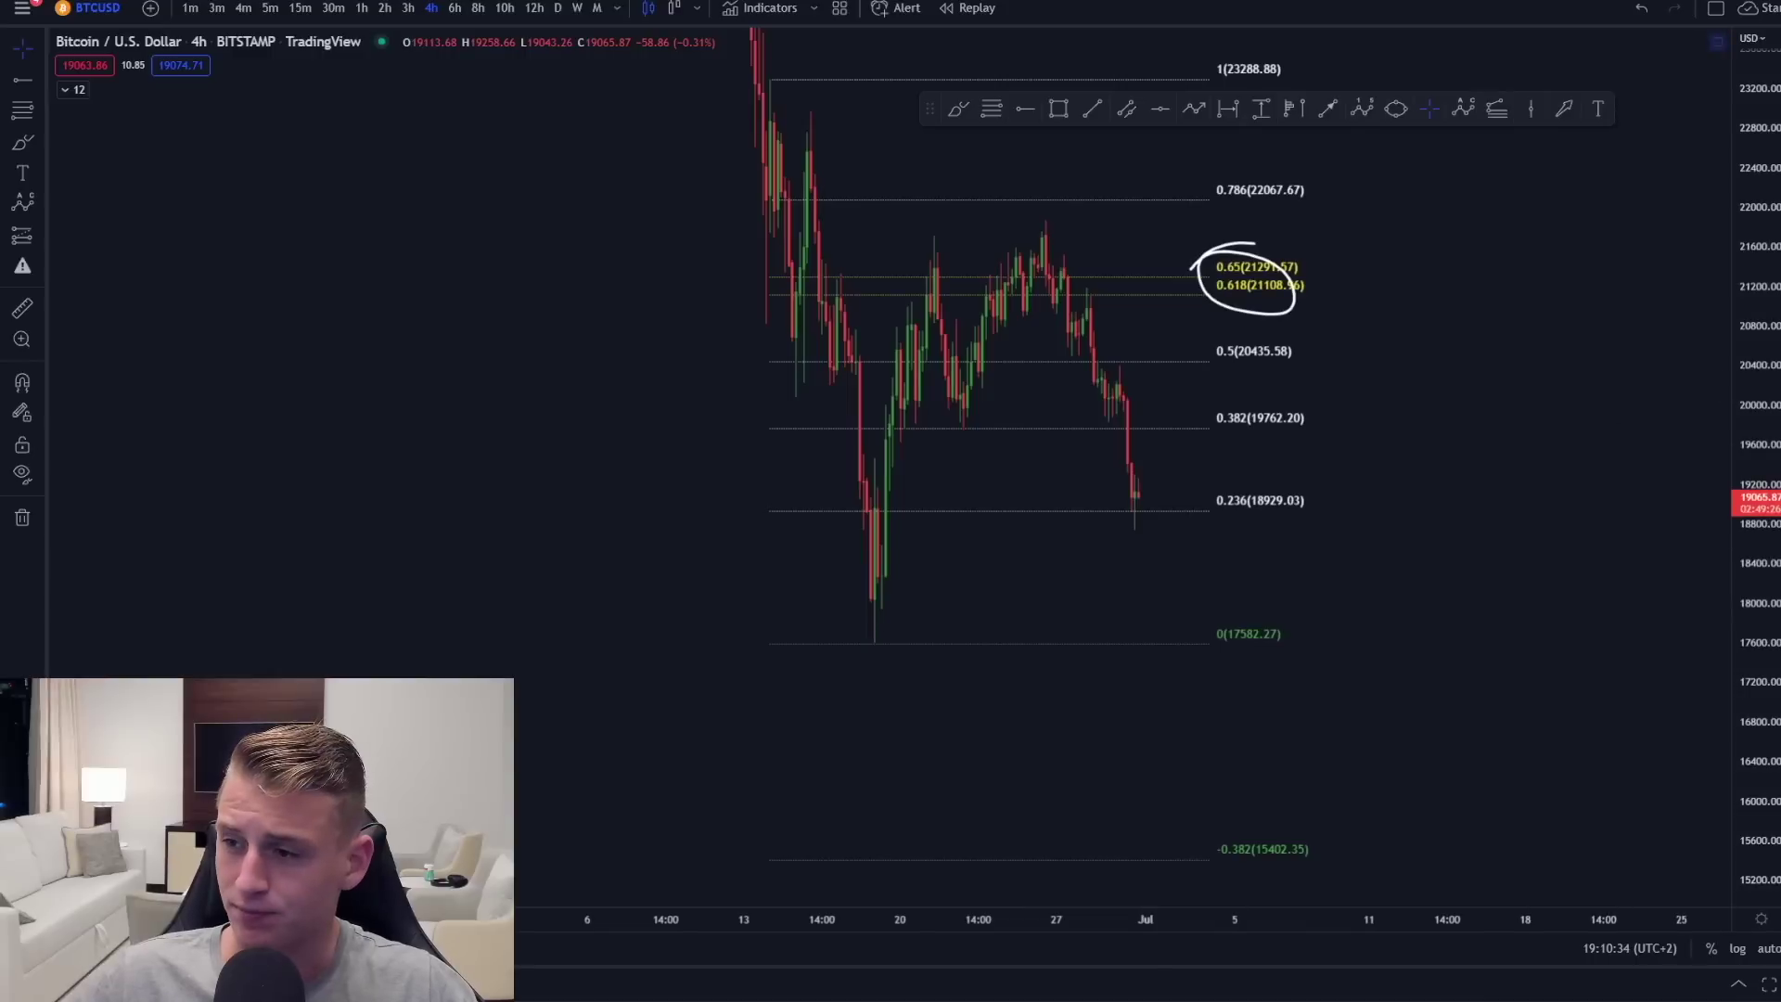
left_click_drag(1737, 383, 1138, 608)
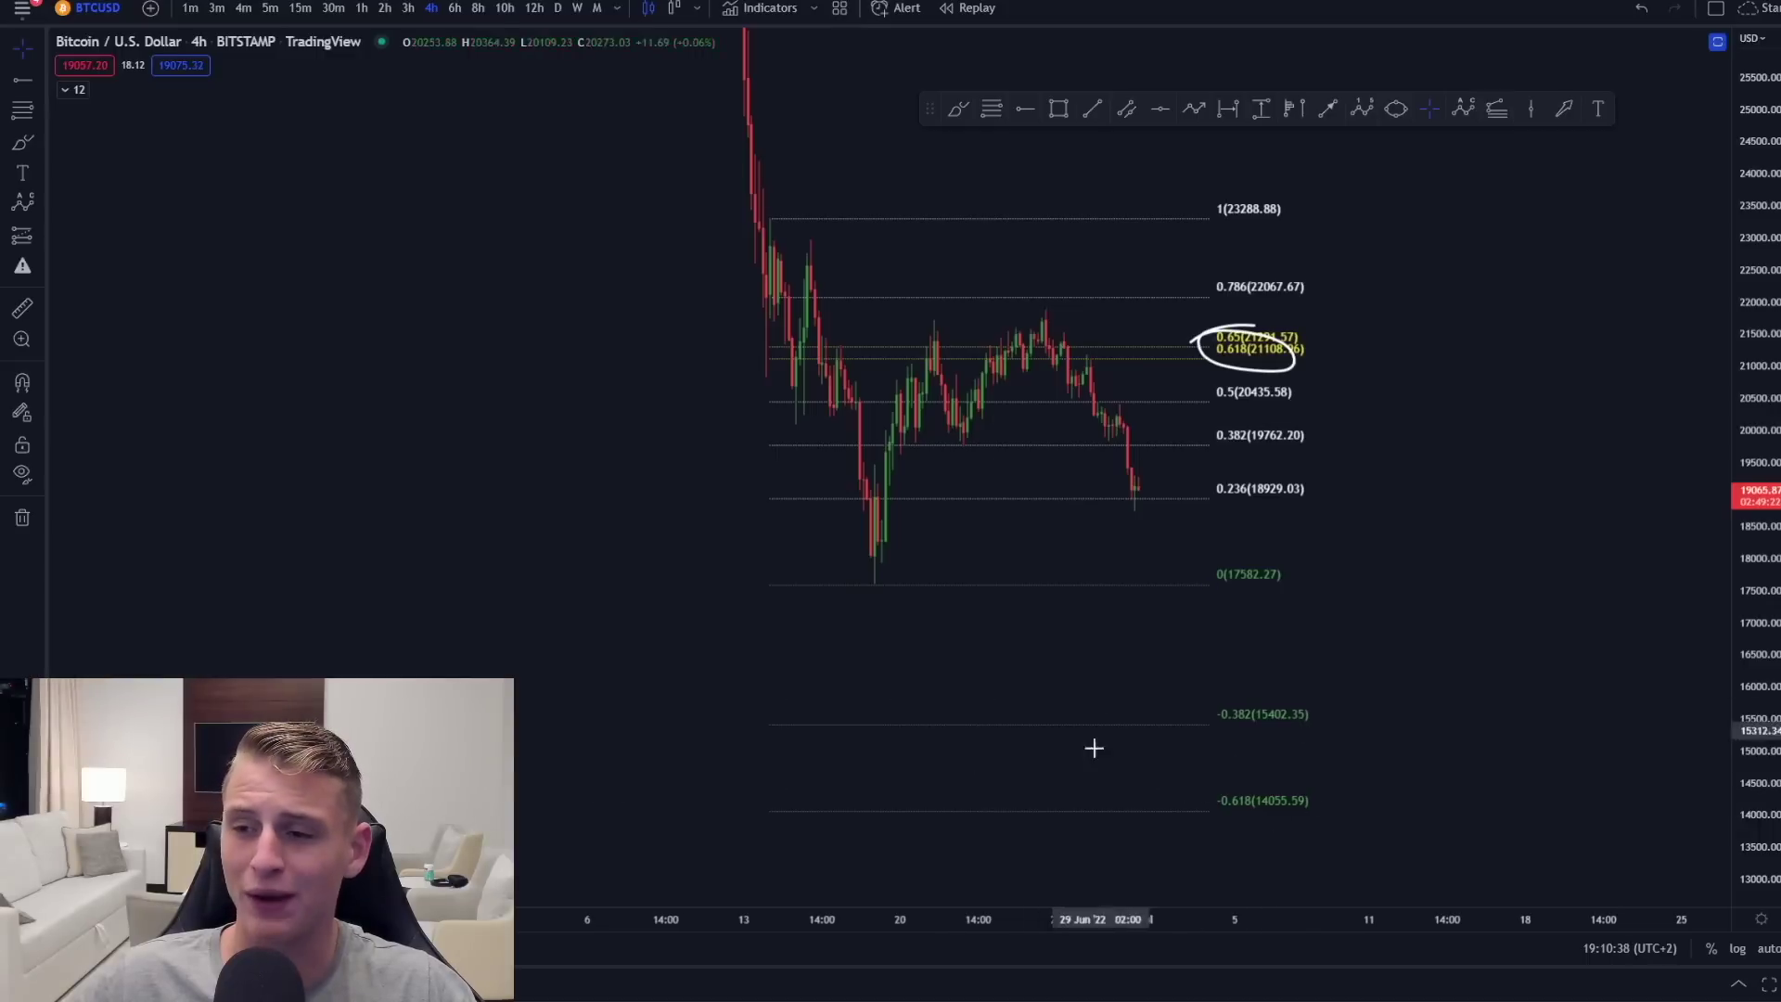
left_click(20, 144)
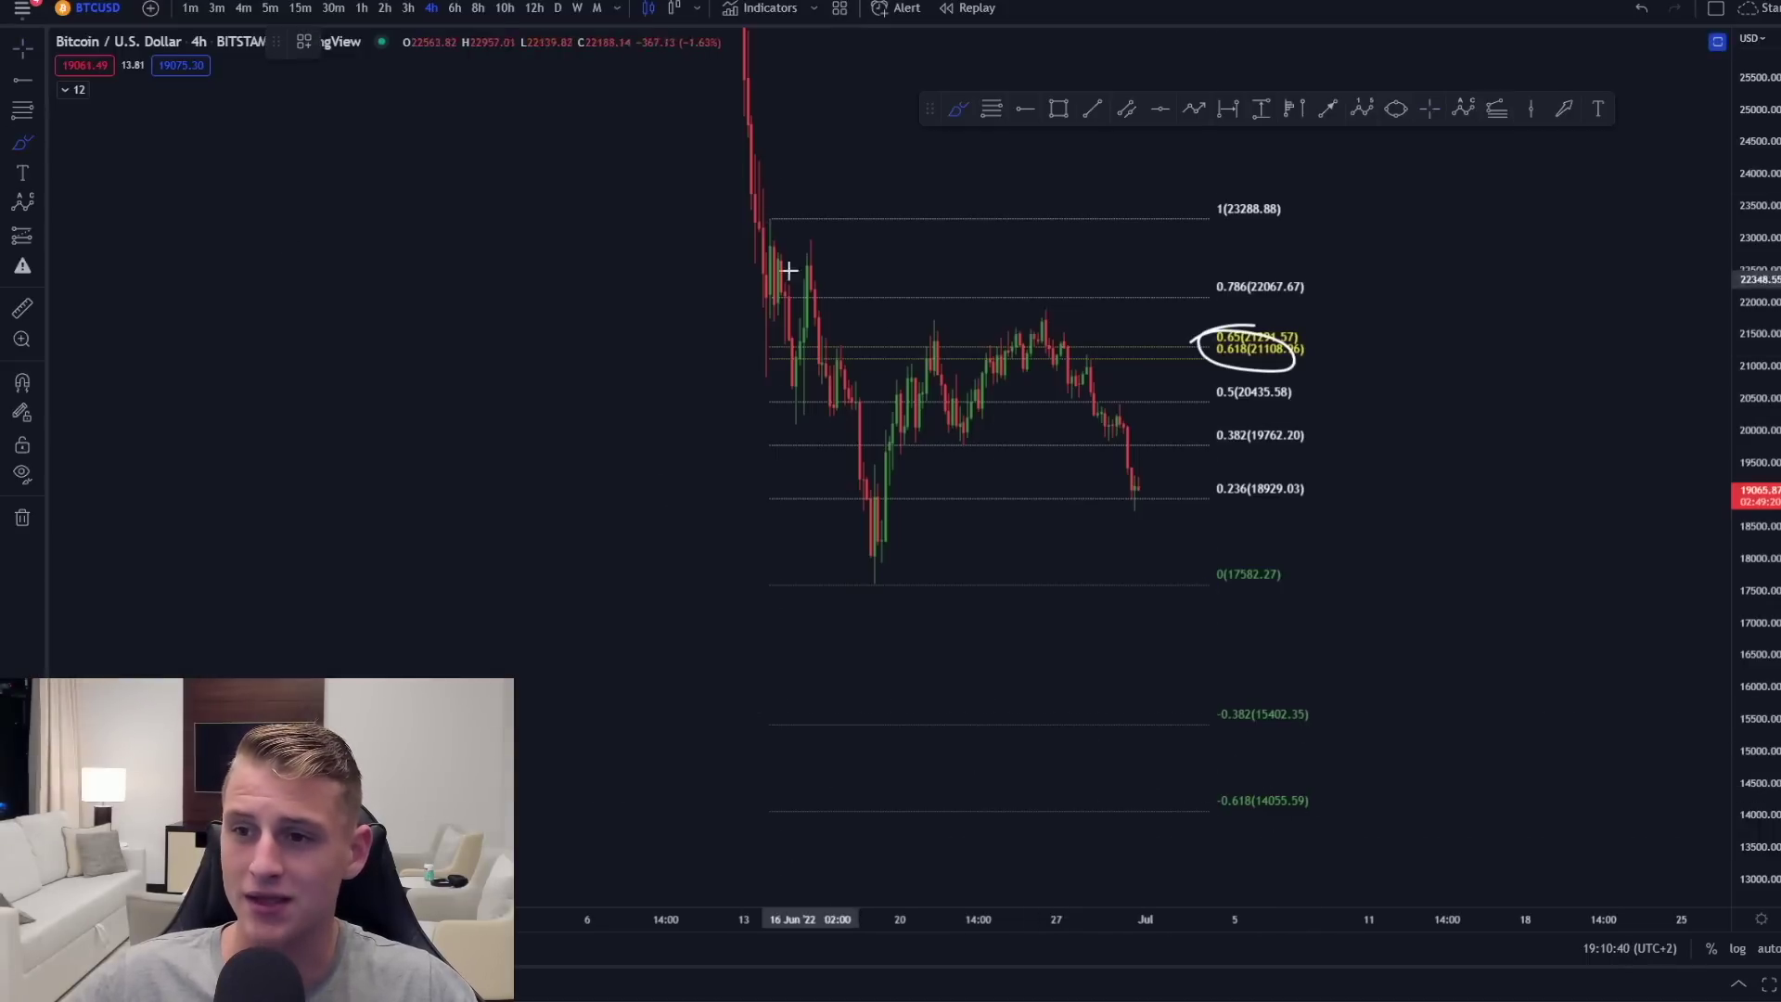
mouse_move(784, 196)
left_mouse_down()
mouse_move(756, 237)
mouse_move(765, 208)
left_mouse_up()
mouse_move(852, 554)
left_mouse_down()
mouse_move(887, 609)
mouse_move(872, 550)
left_mouse_up()
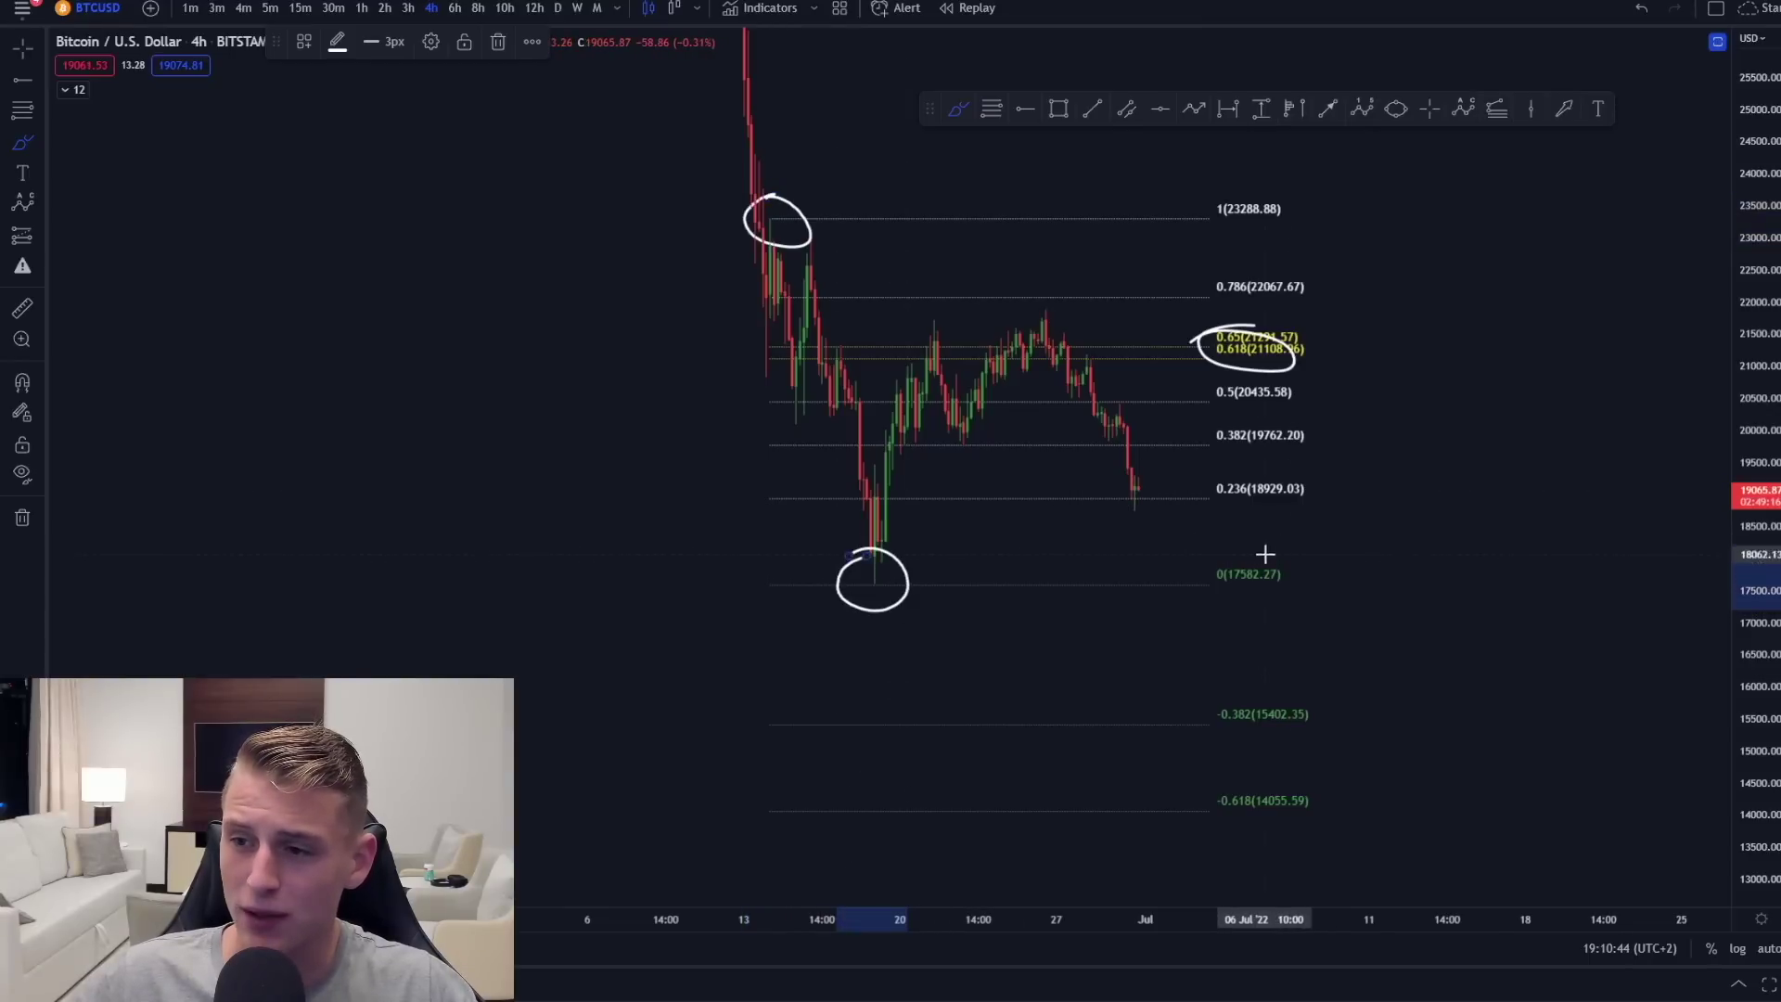
Step: Circle the 0.236, -0.382 and -0.618 labels and sketch a hypothetical drop from the latest candle to the 0 level
mouse_move(1261, 464)
left_mouse_down()
mouse_move(1332, 504)
mouse_move(1308, 468)
left_mouse_up()
left_click_drag(1142, 499, 1172, 581)
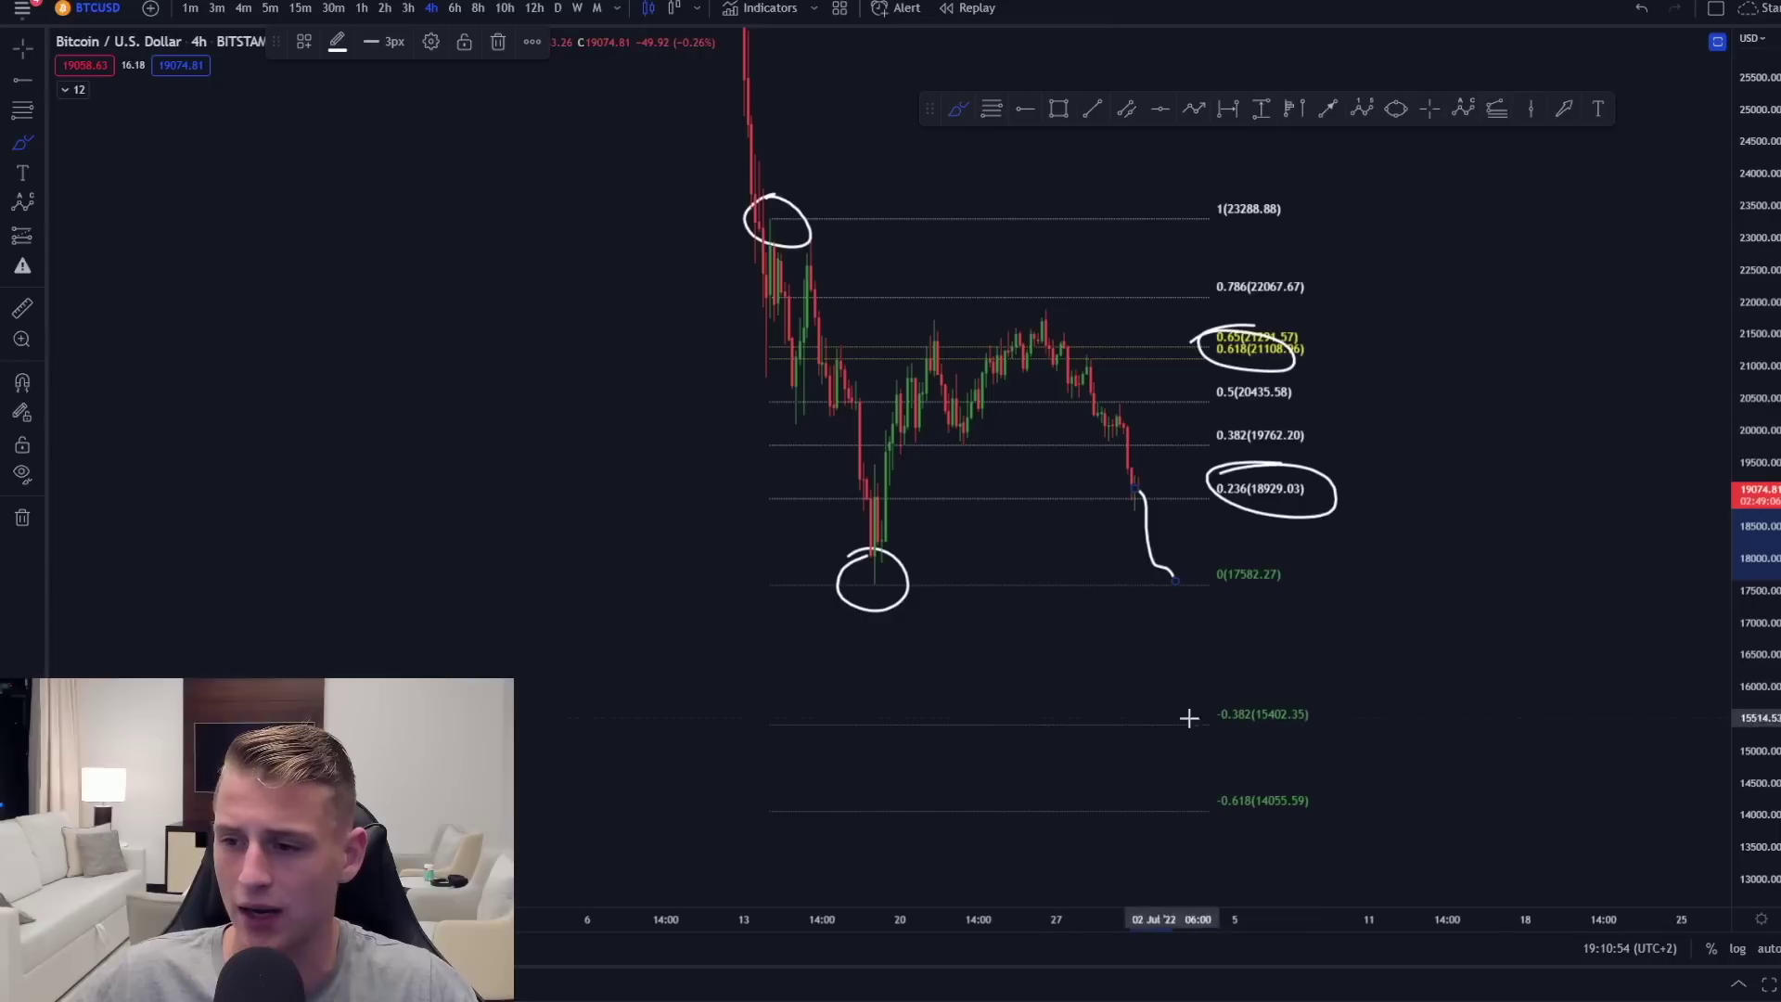
mouse_move(1271, 694)
left_mouse_down()
mouse_move(1170, 732)
mouse_move(1241, 691)
left_mouse_up()
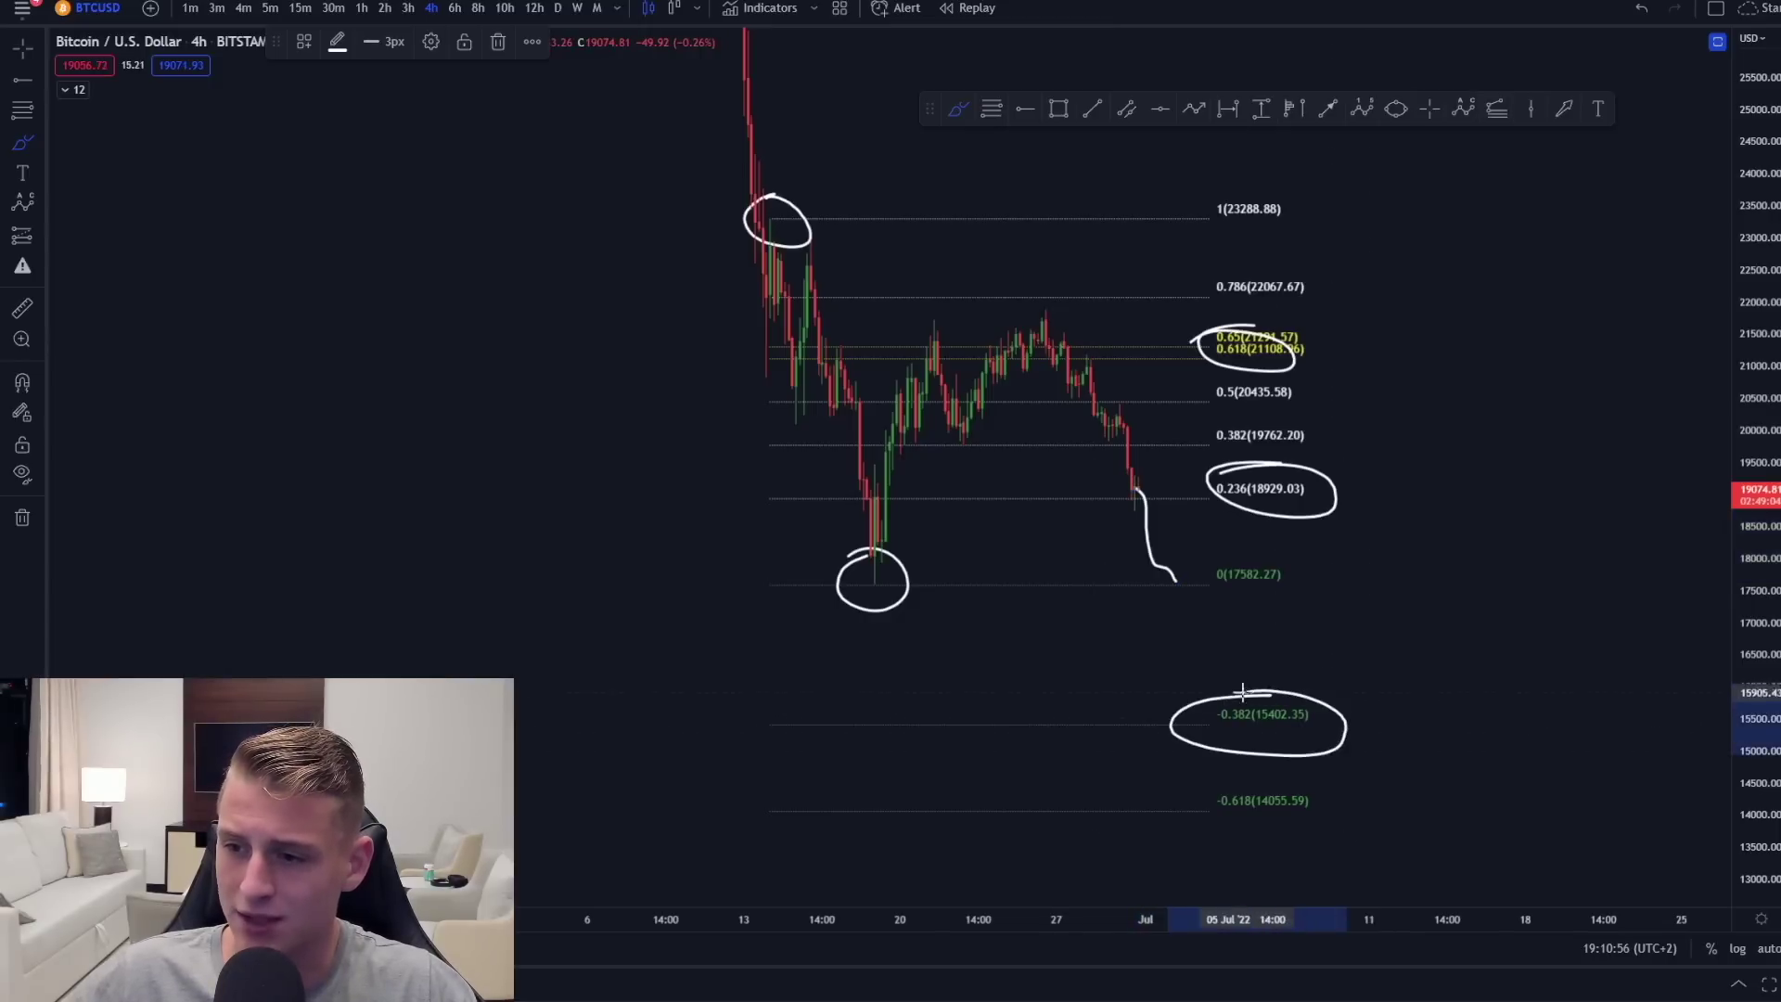
mouse_move(1321, 782)
left_mouse_down()
mouse_move(1132, 815)
mouse_move(1252, 779)
left_mouse_up()
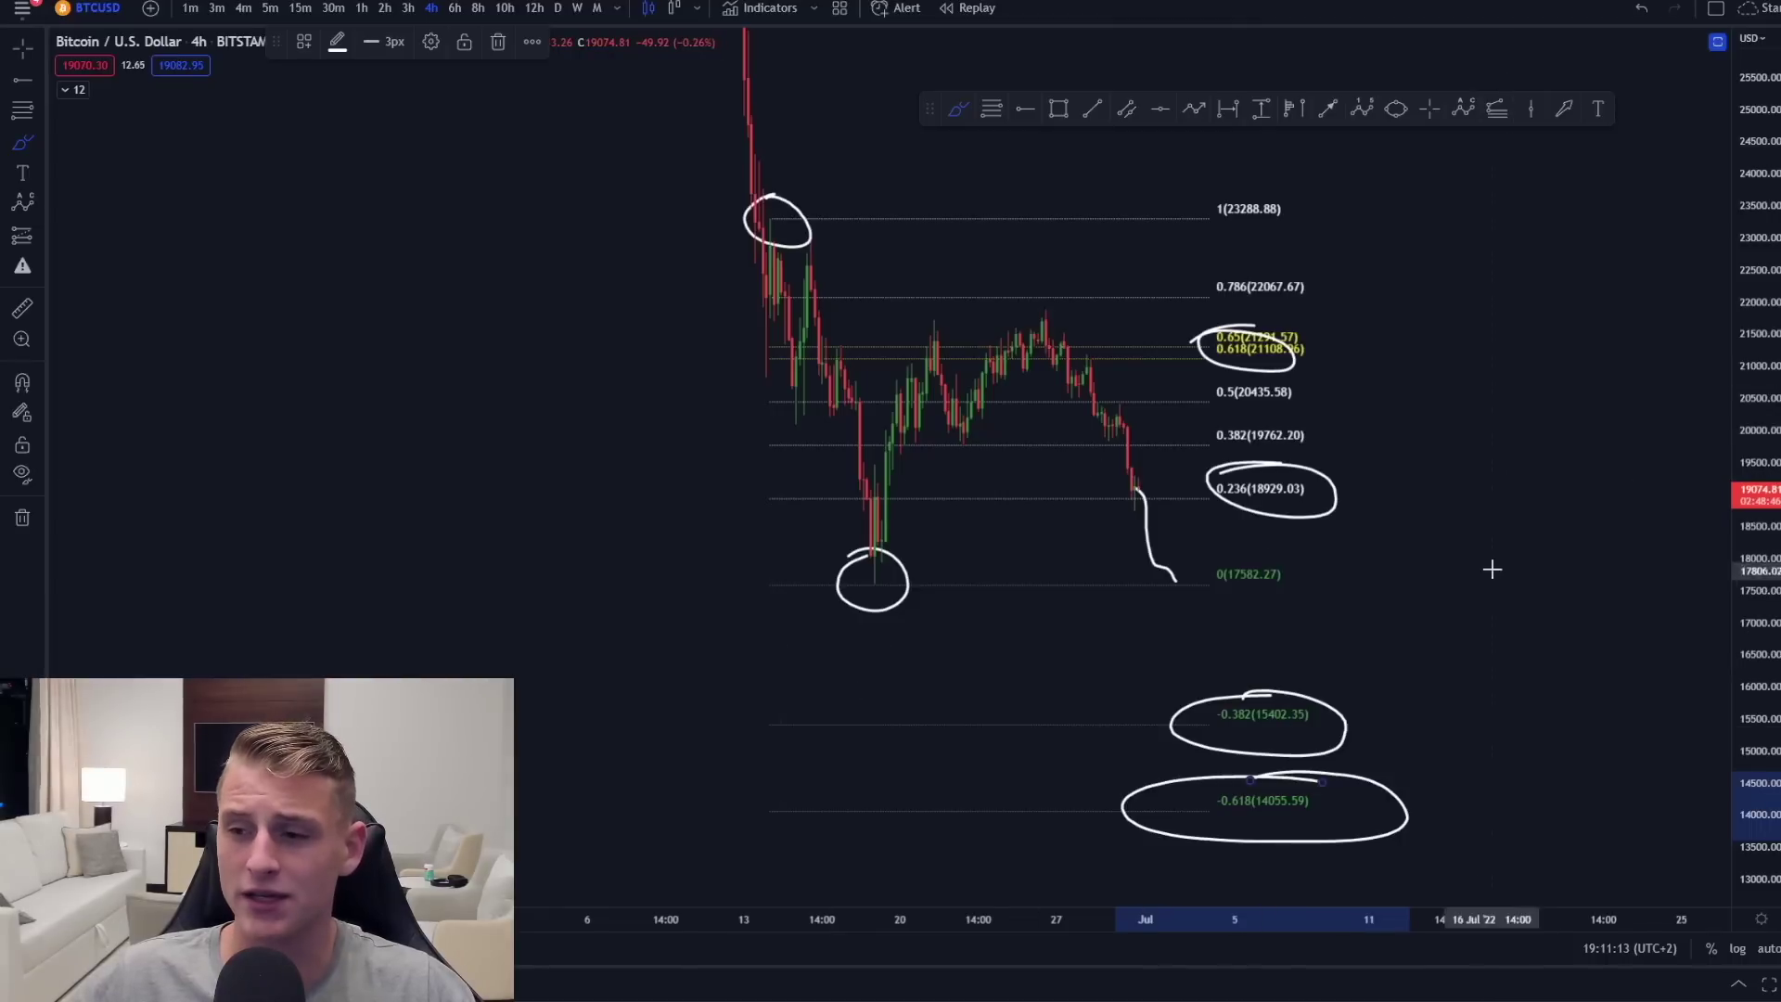
Step: Undo the sketched drop and all the Brush circles around the Fib labels and the swing points
key("ctrl+z")
key("ctrl+z")
key("ctrl+z")
key("ctrl+z")
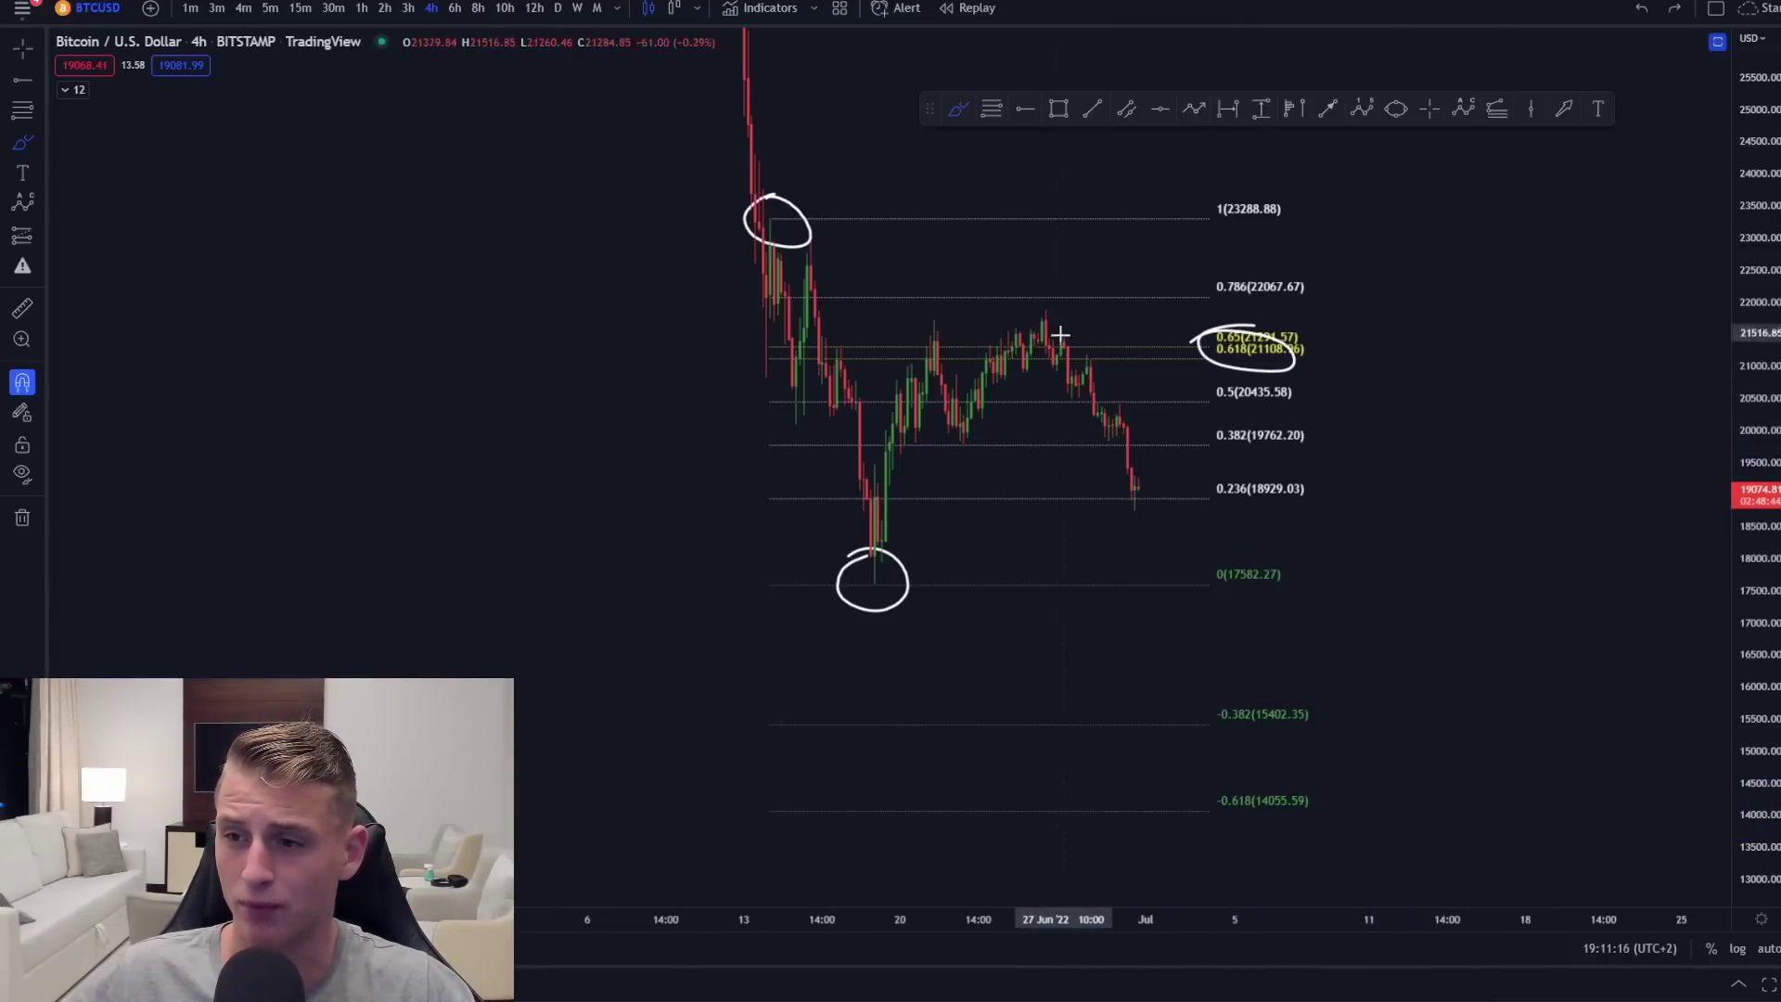
key("ctrl+z")
key("ctrl+z")
key("ctrl+z")
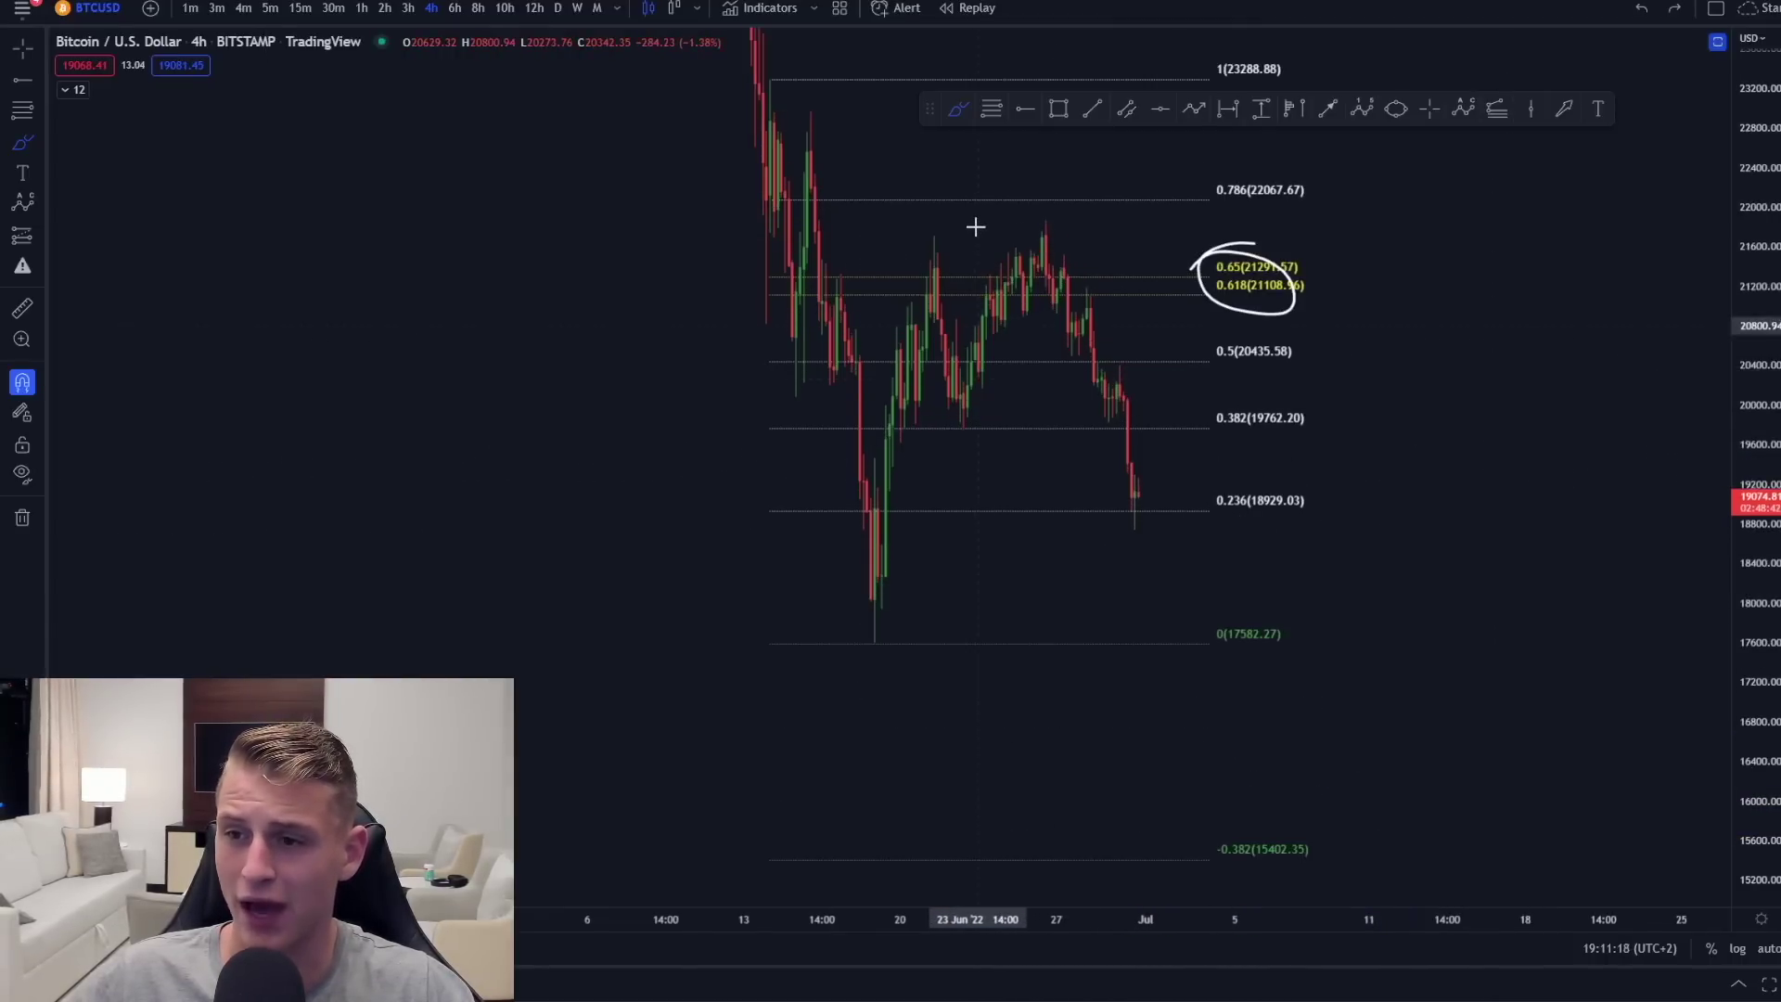
key("ctrl+z")
key("ctrl+z")
key("ctrl+z")
Step: Circle the 0.65 and 0.618 labels, the lows reacting at the 0.382 level and the candles crossing the 0.5 level
mouse_move(1475, 382)
left_mouse_down()
mouse_move(1382, 412)
mouse_move(1514, 426)
mouse_move(1474, 383)
left_mouse_up()
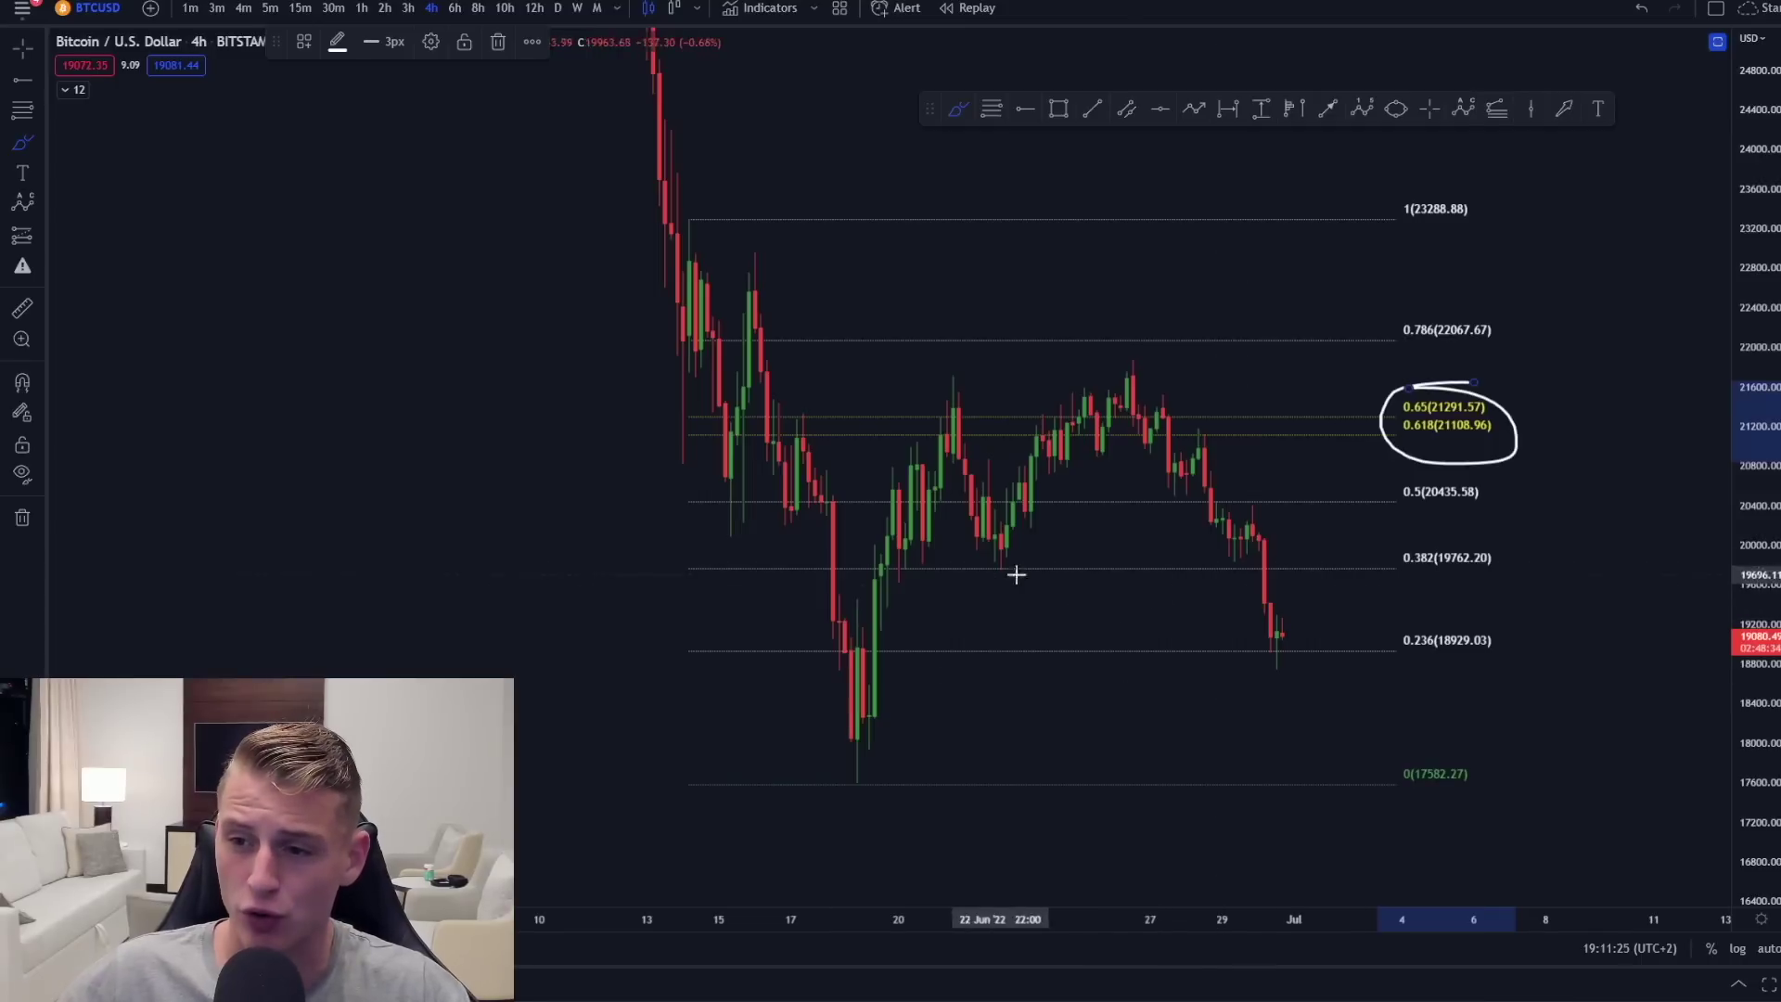
mouse_move(1079, 551)
left_mouse_down()
mouse_move(874, 546)
mouse_move(904, 586)
mouse_move(1040, 553)
left_mouse_up()
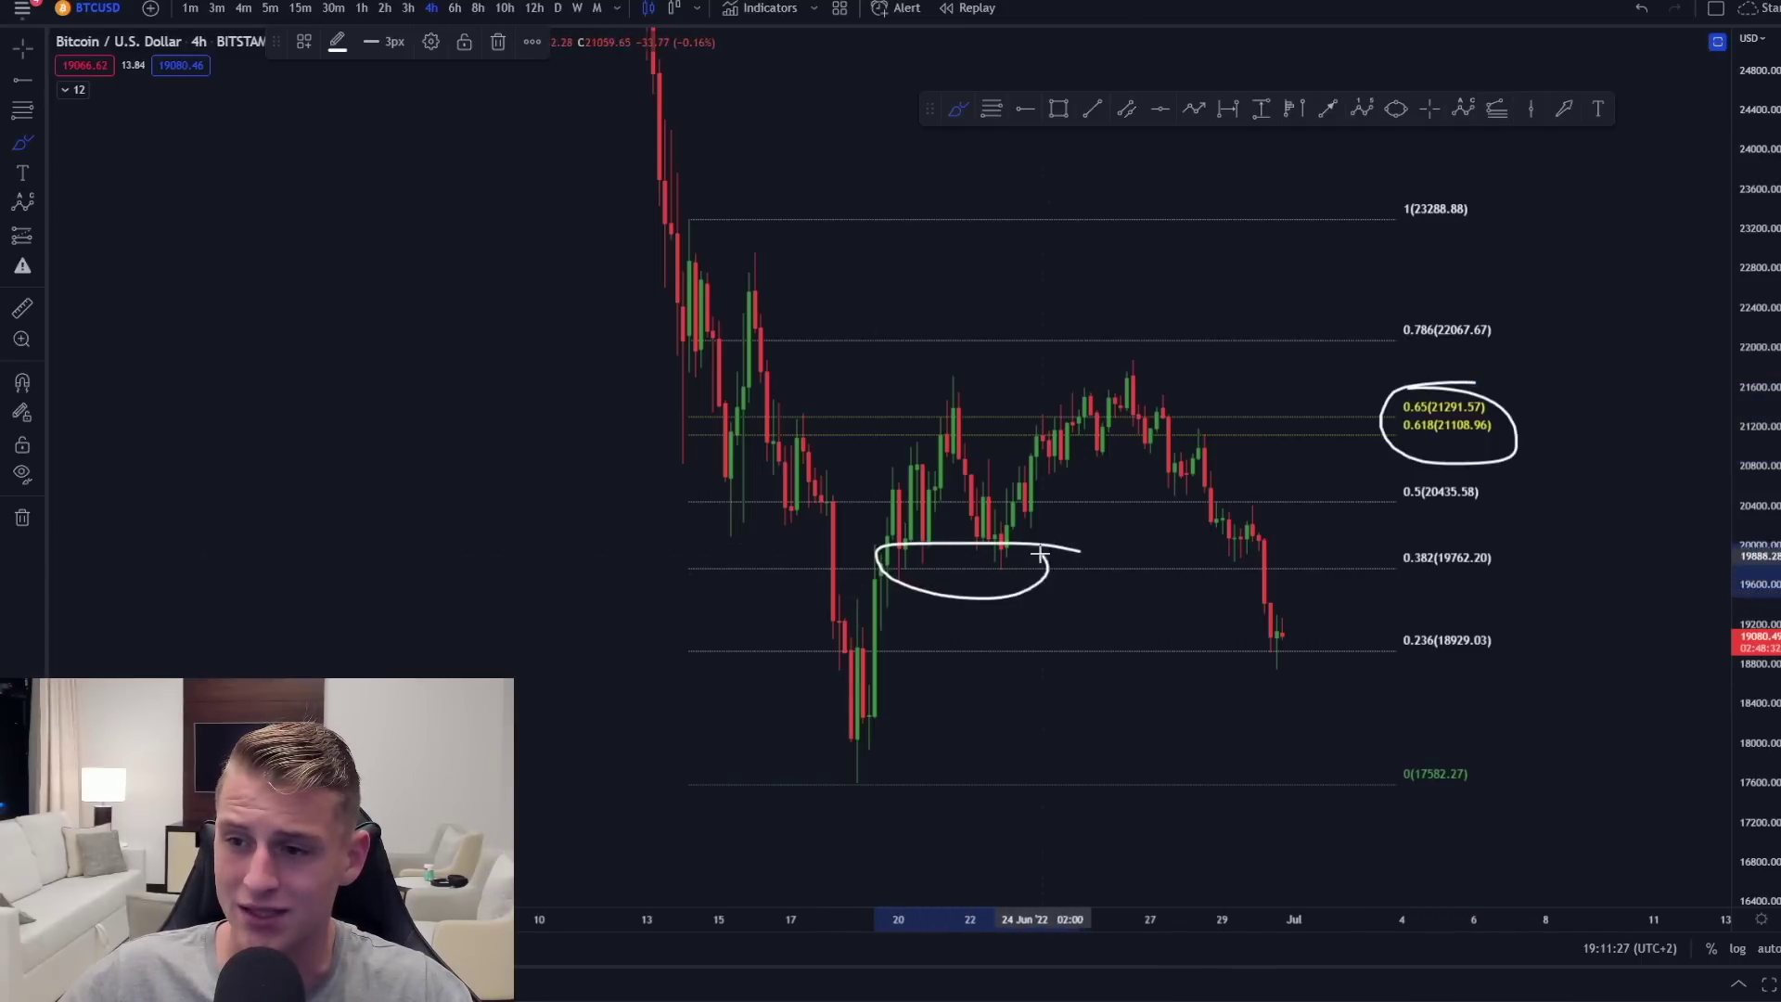
key("ctrl")
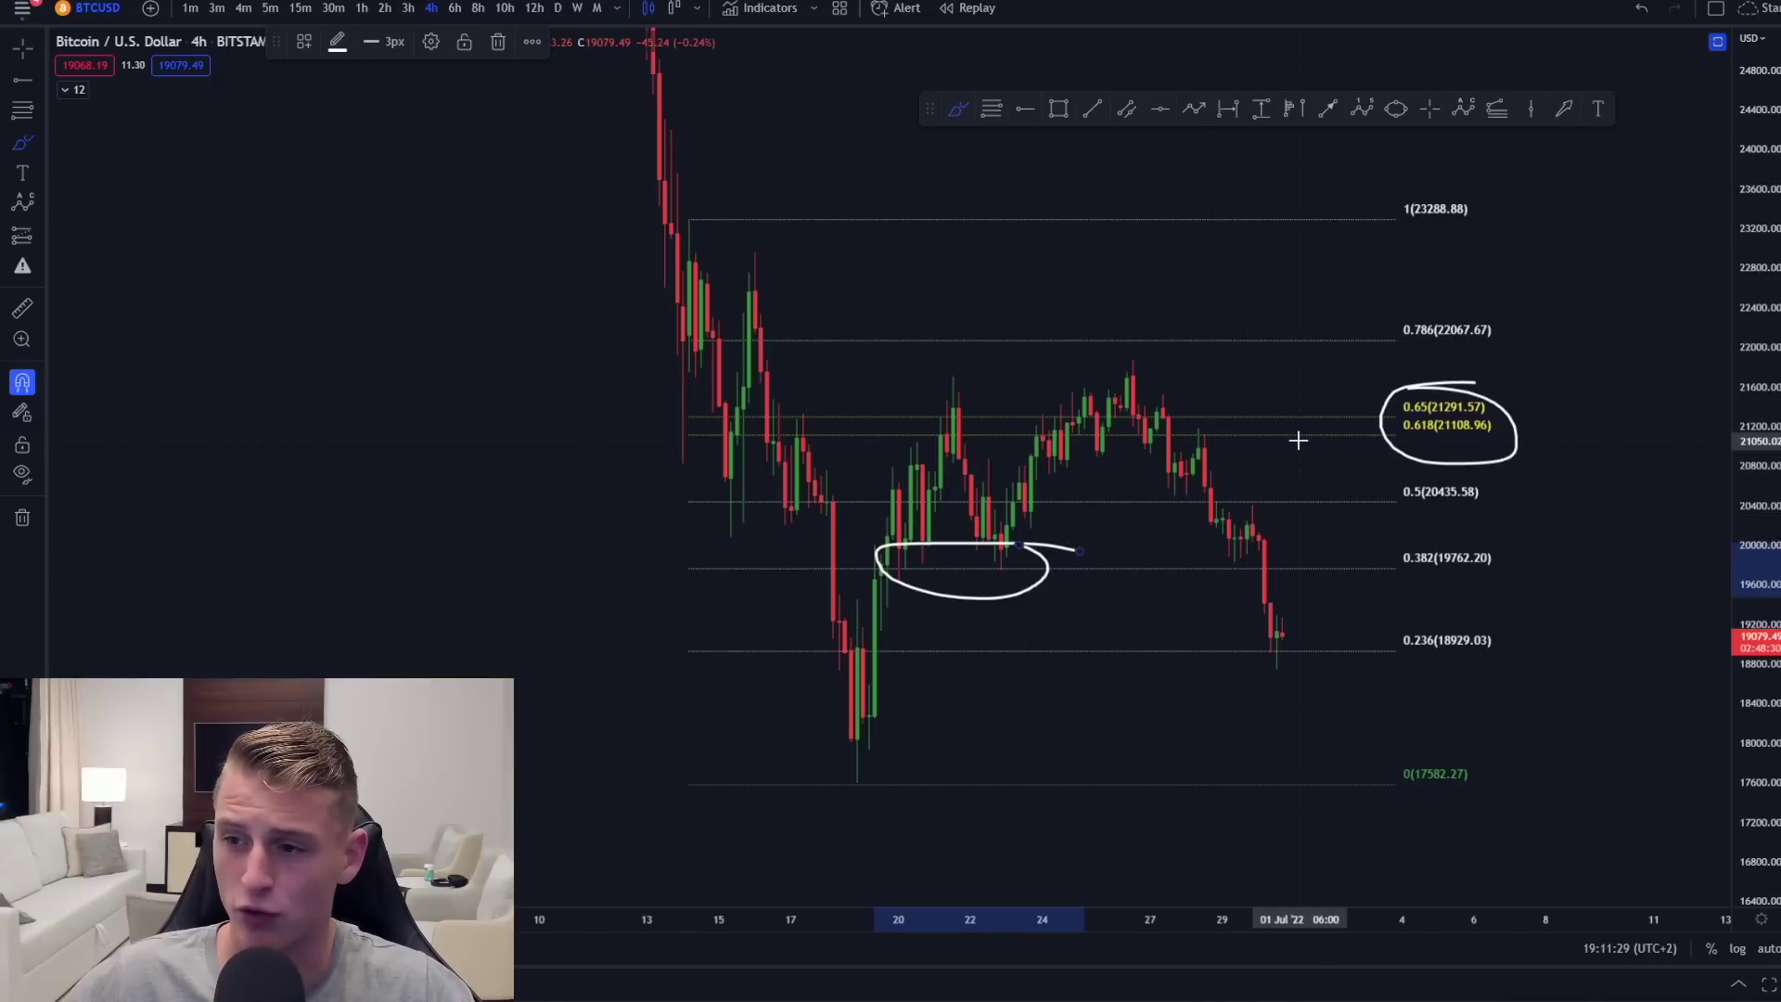
mouse_move(1227, 482)
left_mouse_down()
mouse_move(1179, 493)
mouse_move(1221, 489)
left_mouse_up()
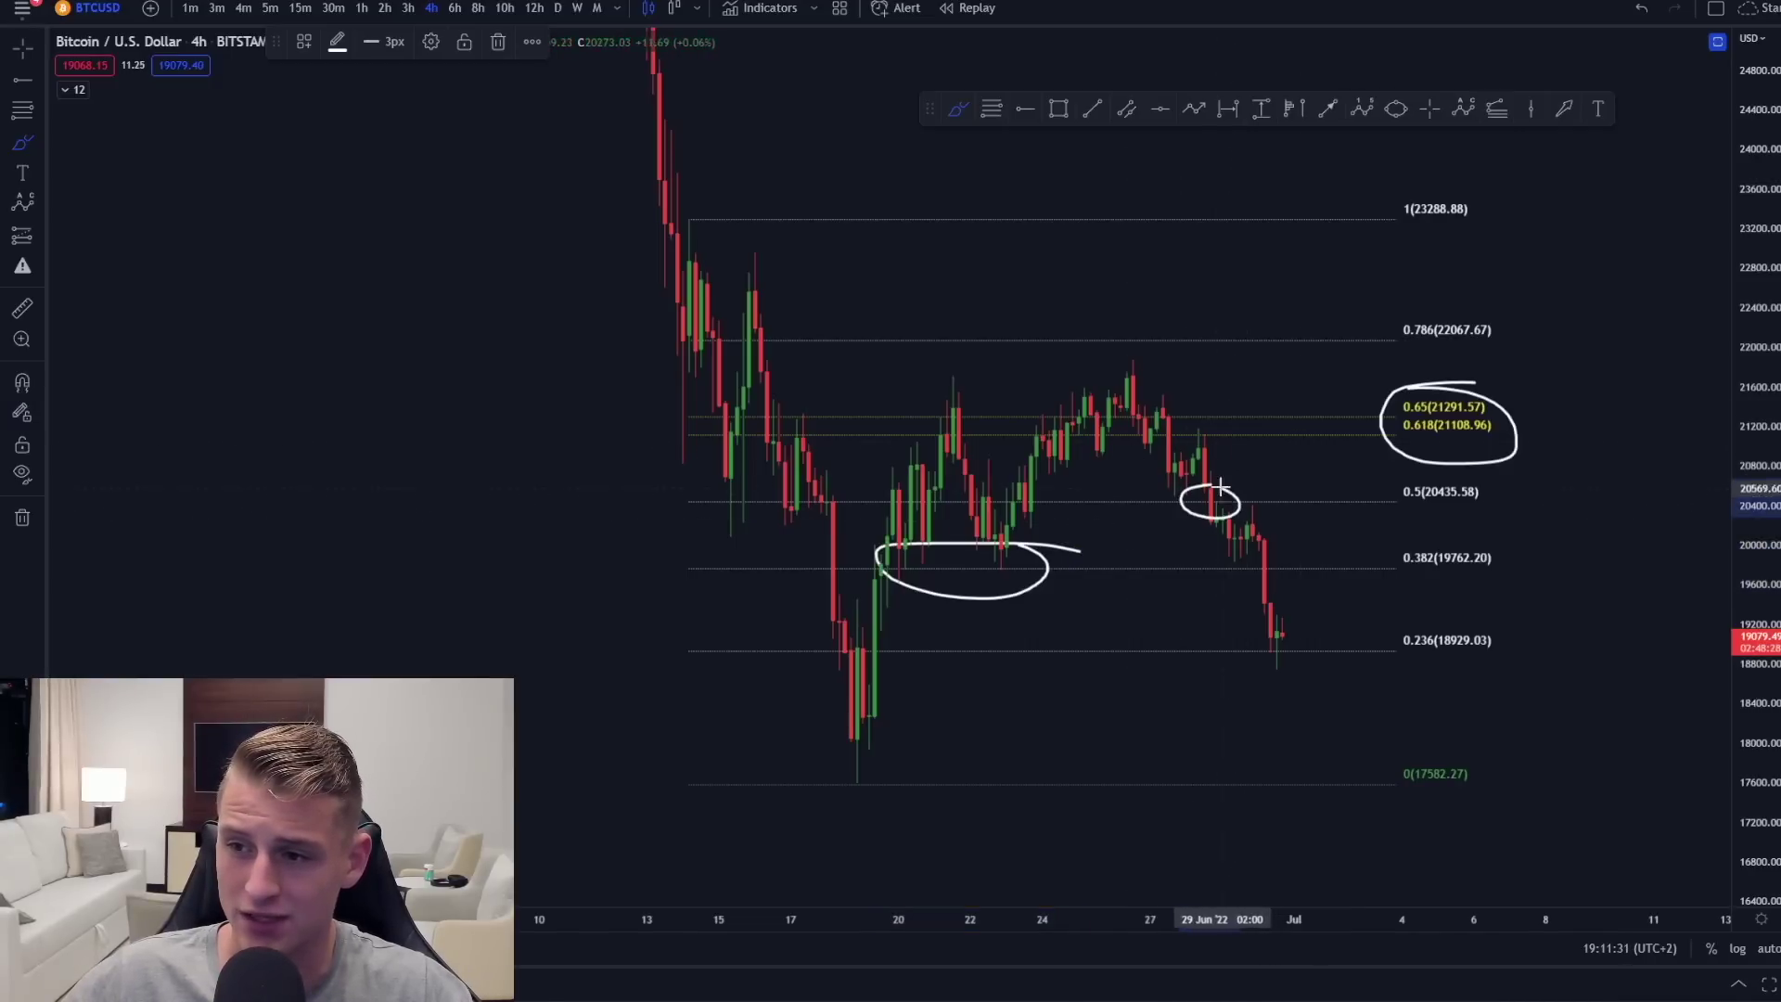
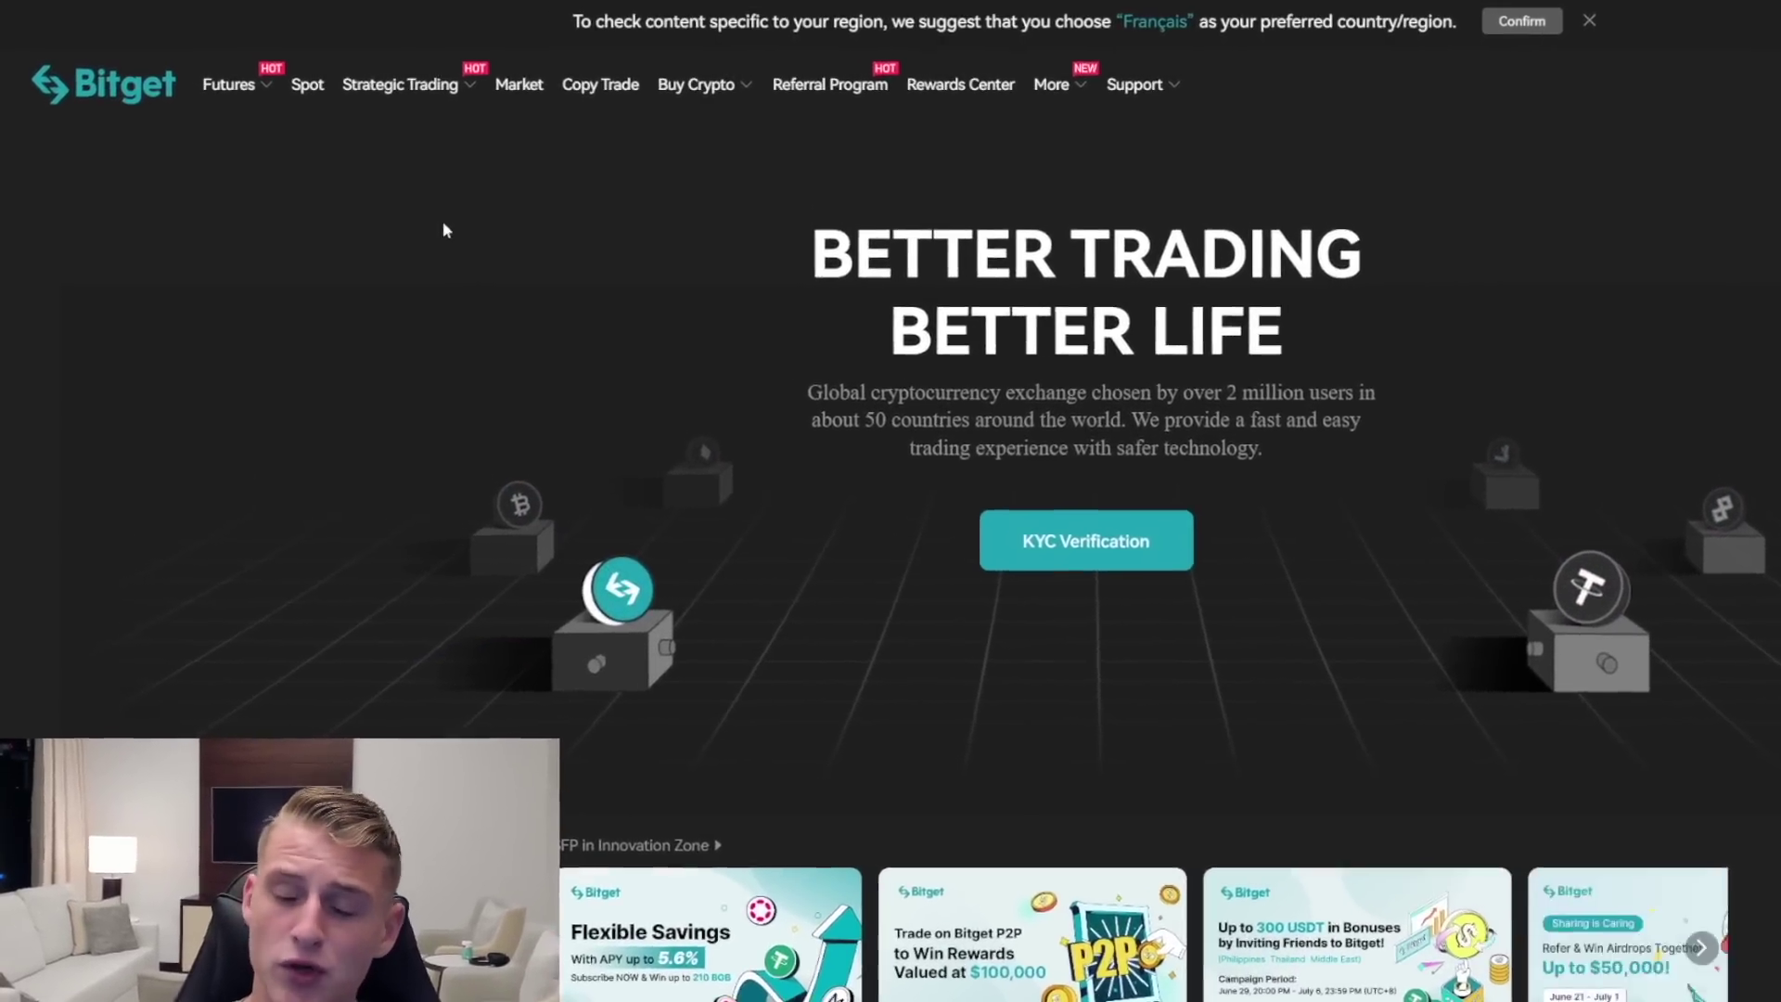
Step: On Bitget, open the USDT-M futures trading page and browse its list of futures pairs
mouse_move(249, 87)
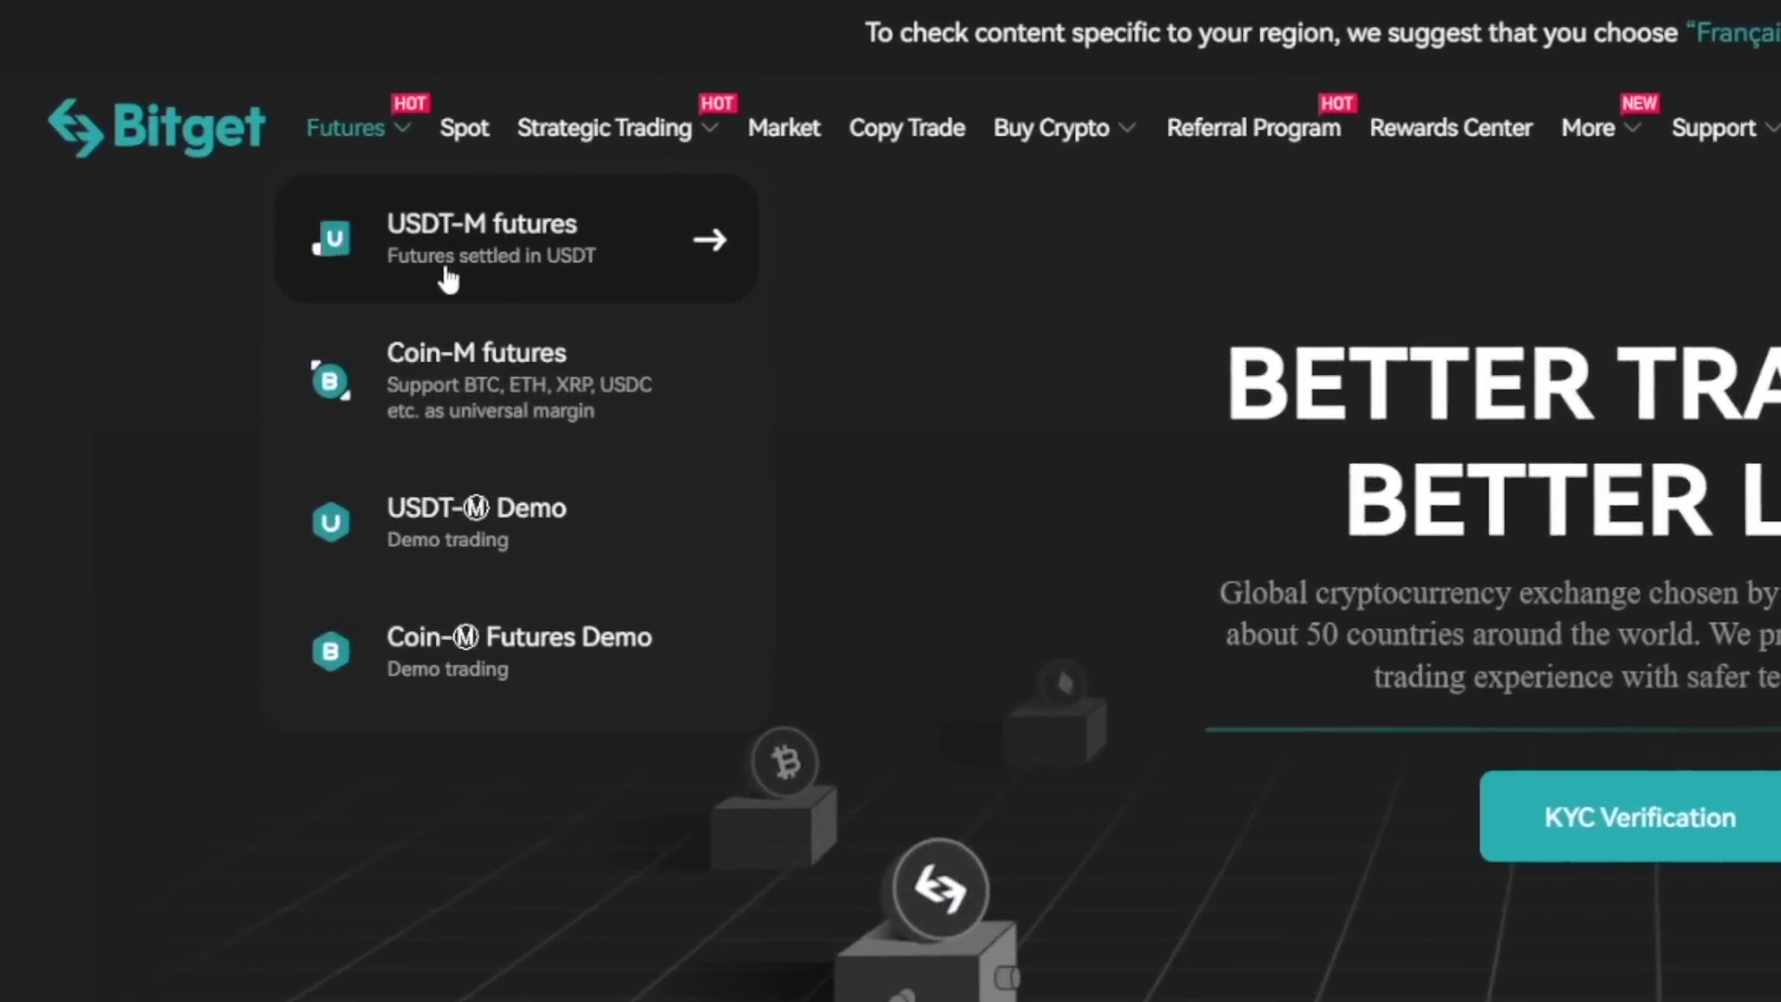
left_click(447, 276)
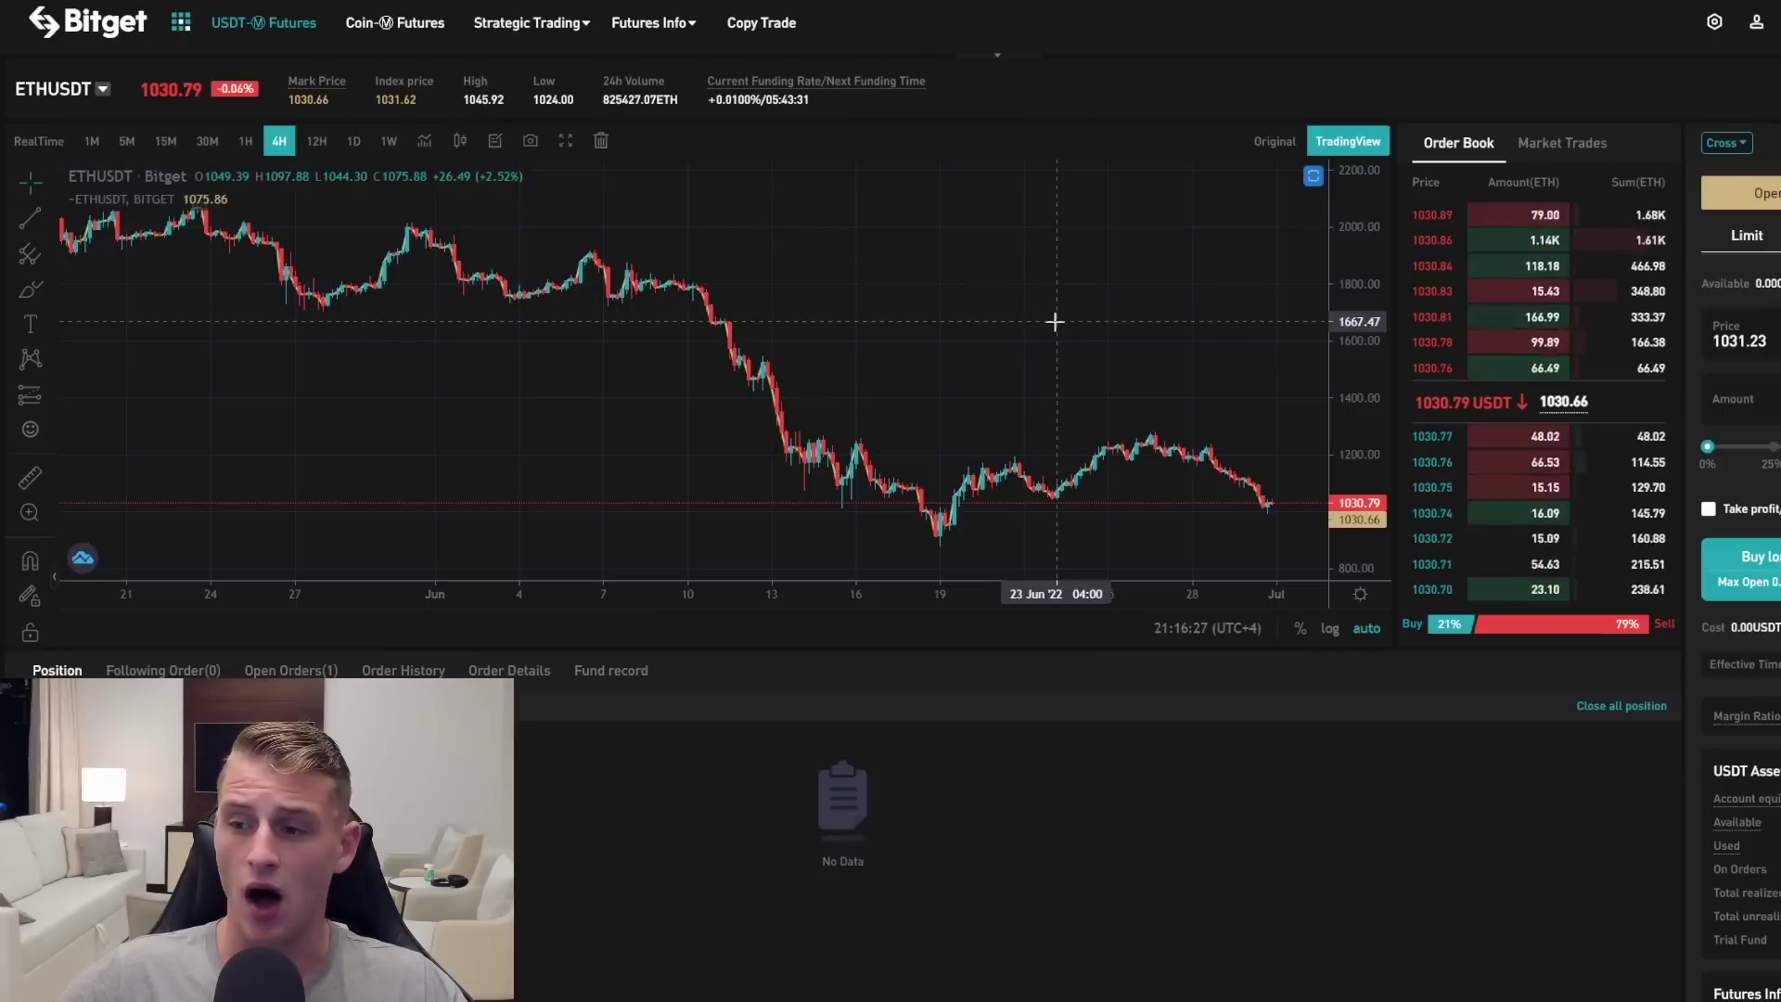
left_click(105, 91)
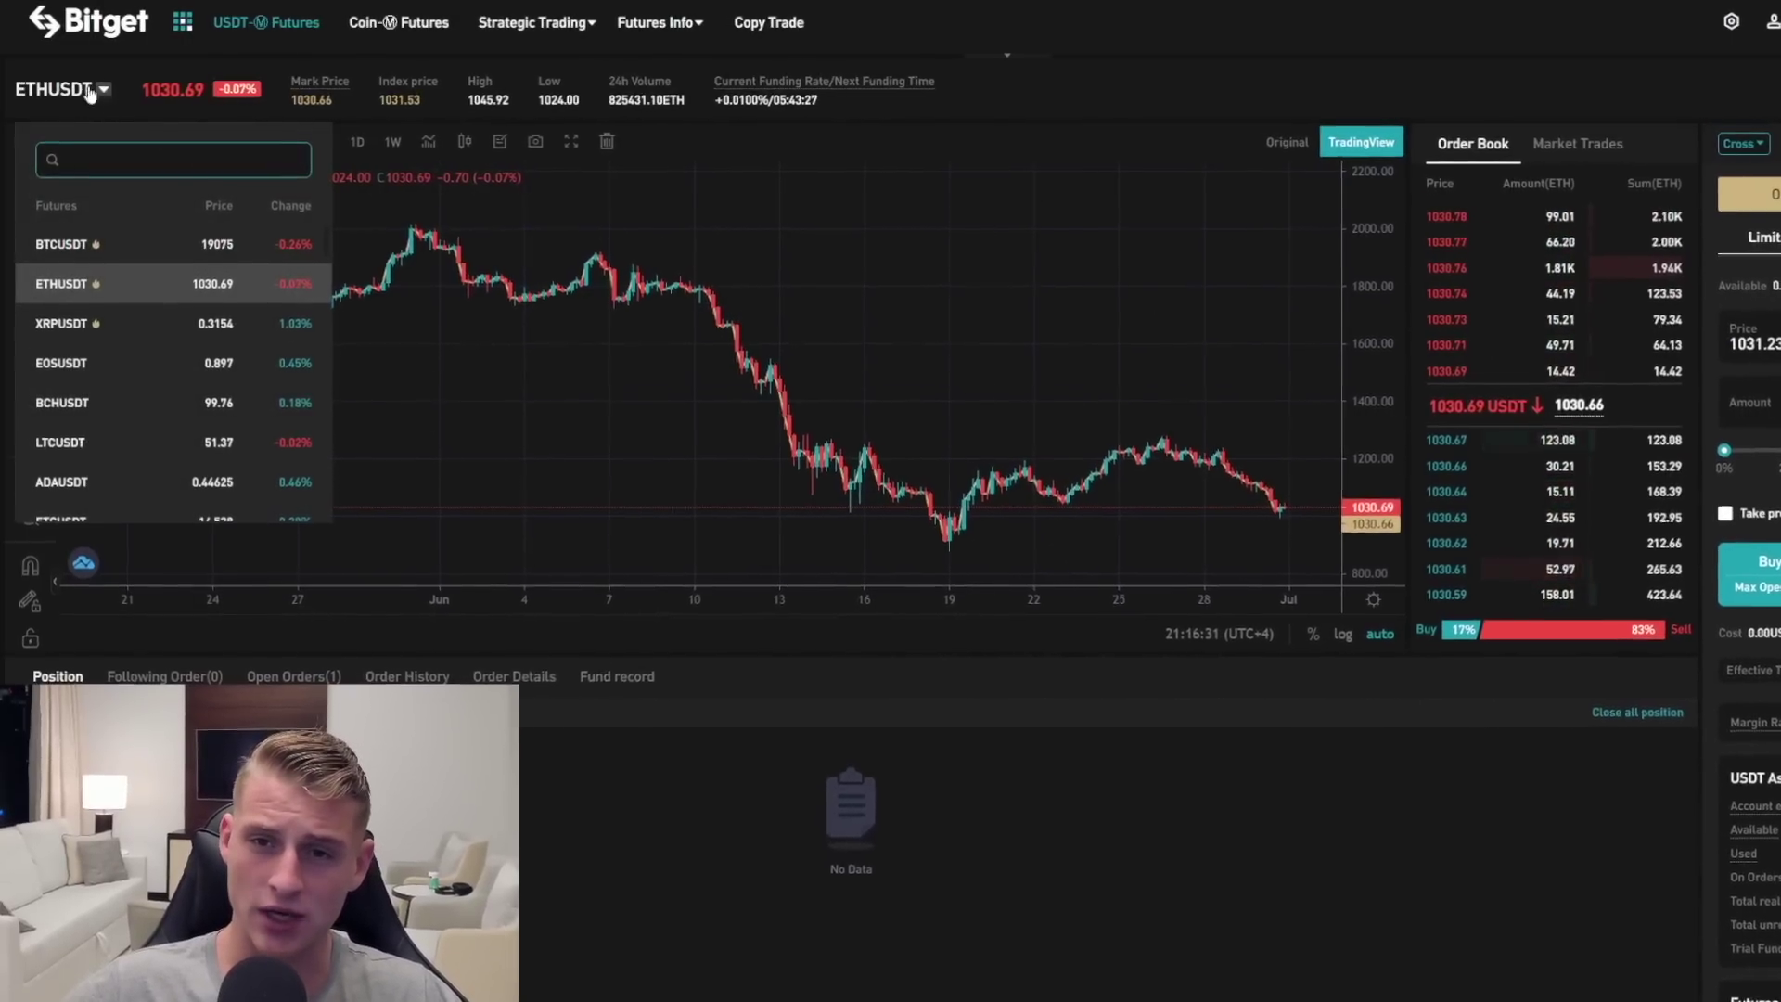
left_click(105, 90)
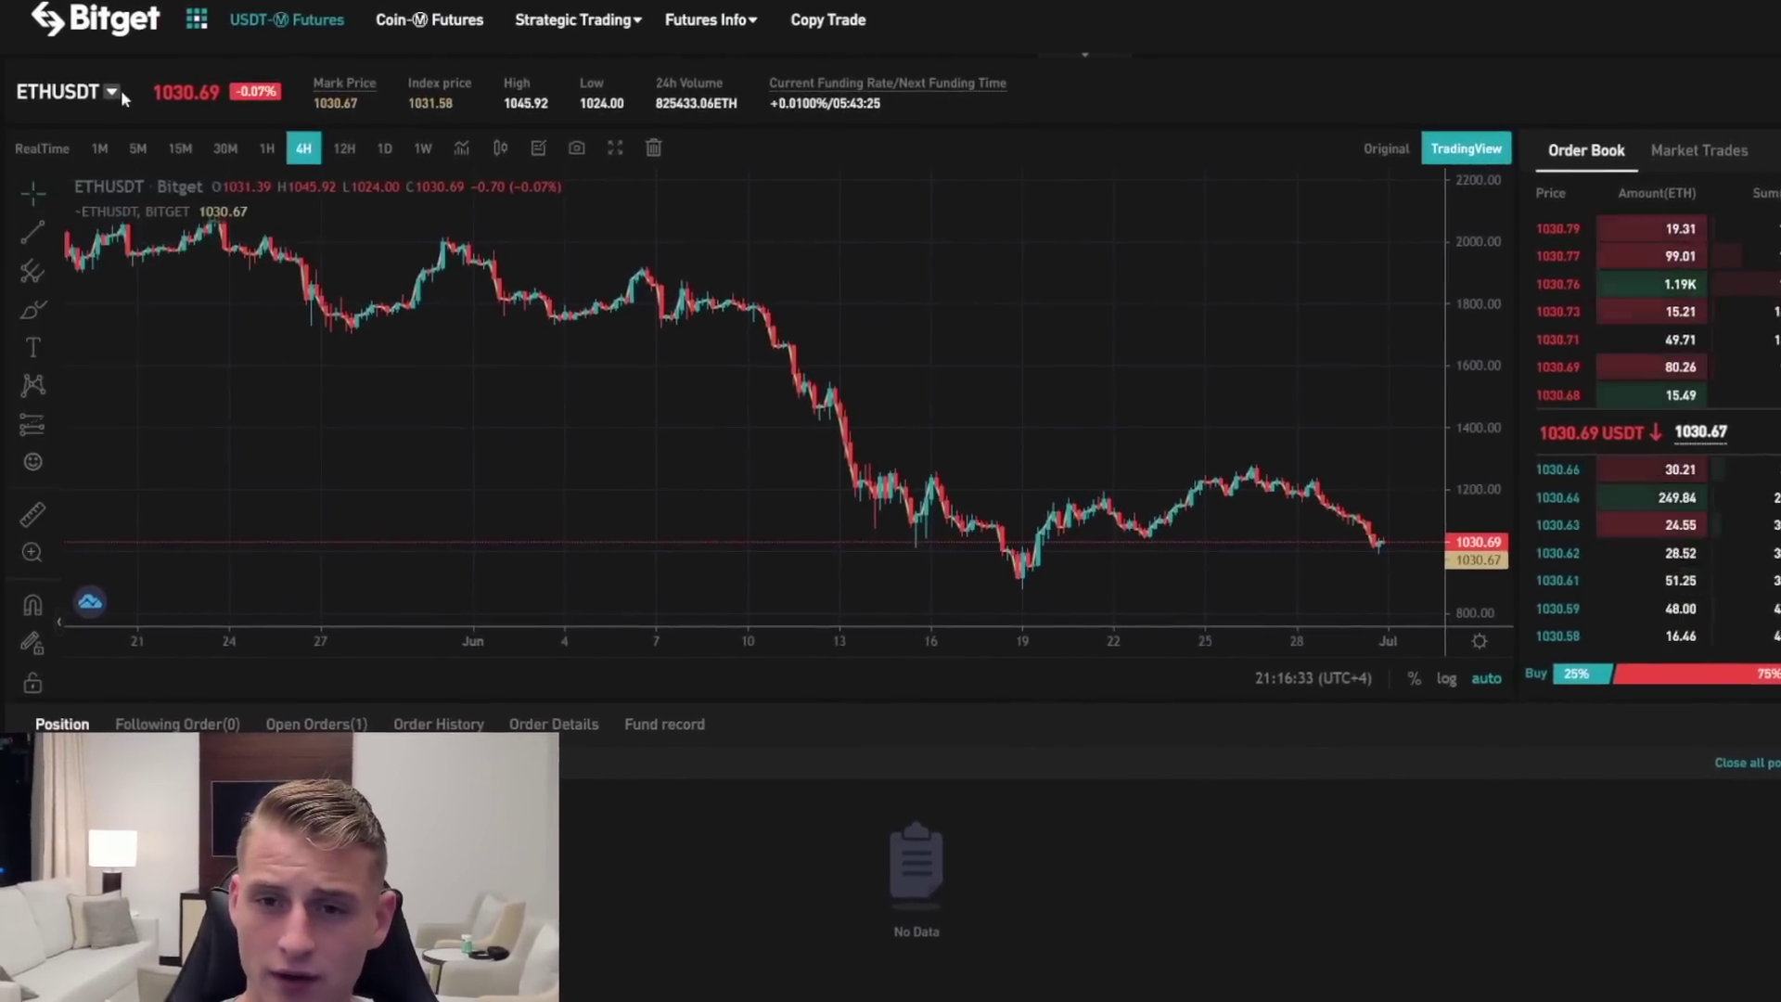
left_click(119, 92)
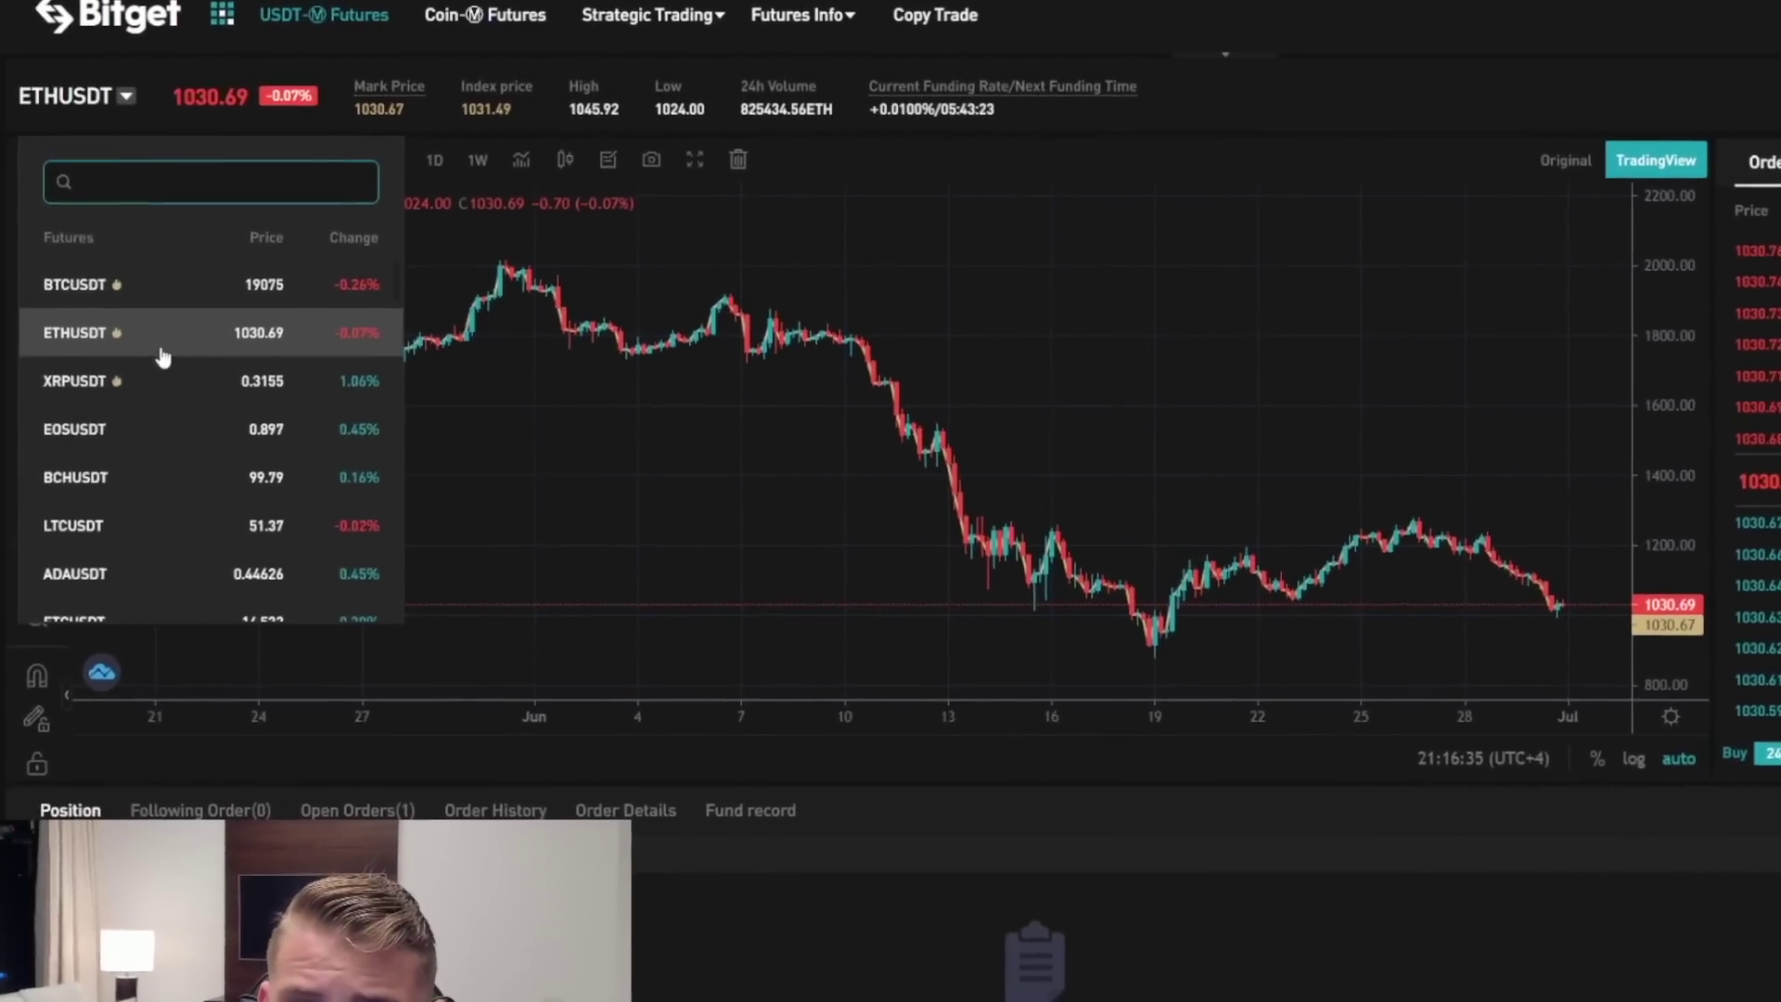
scroll(163, 357, "down", 10)
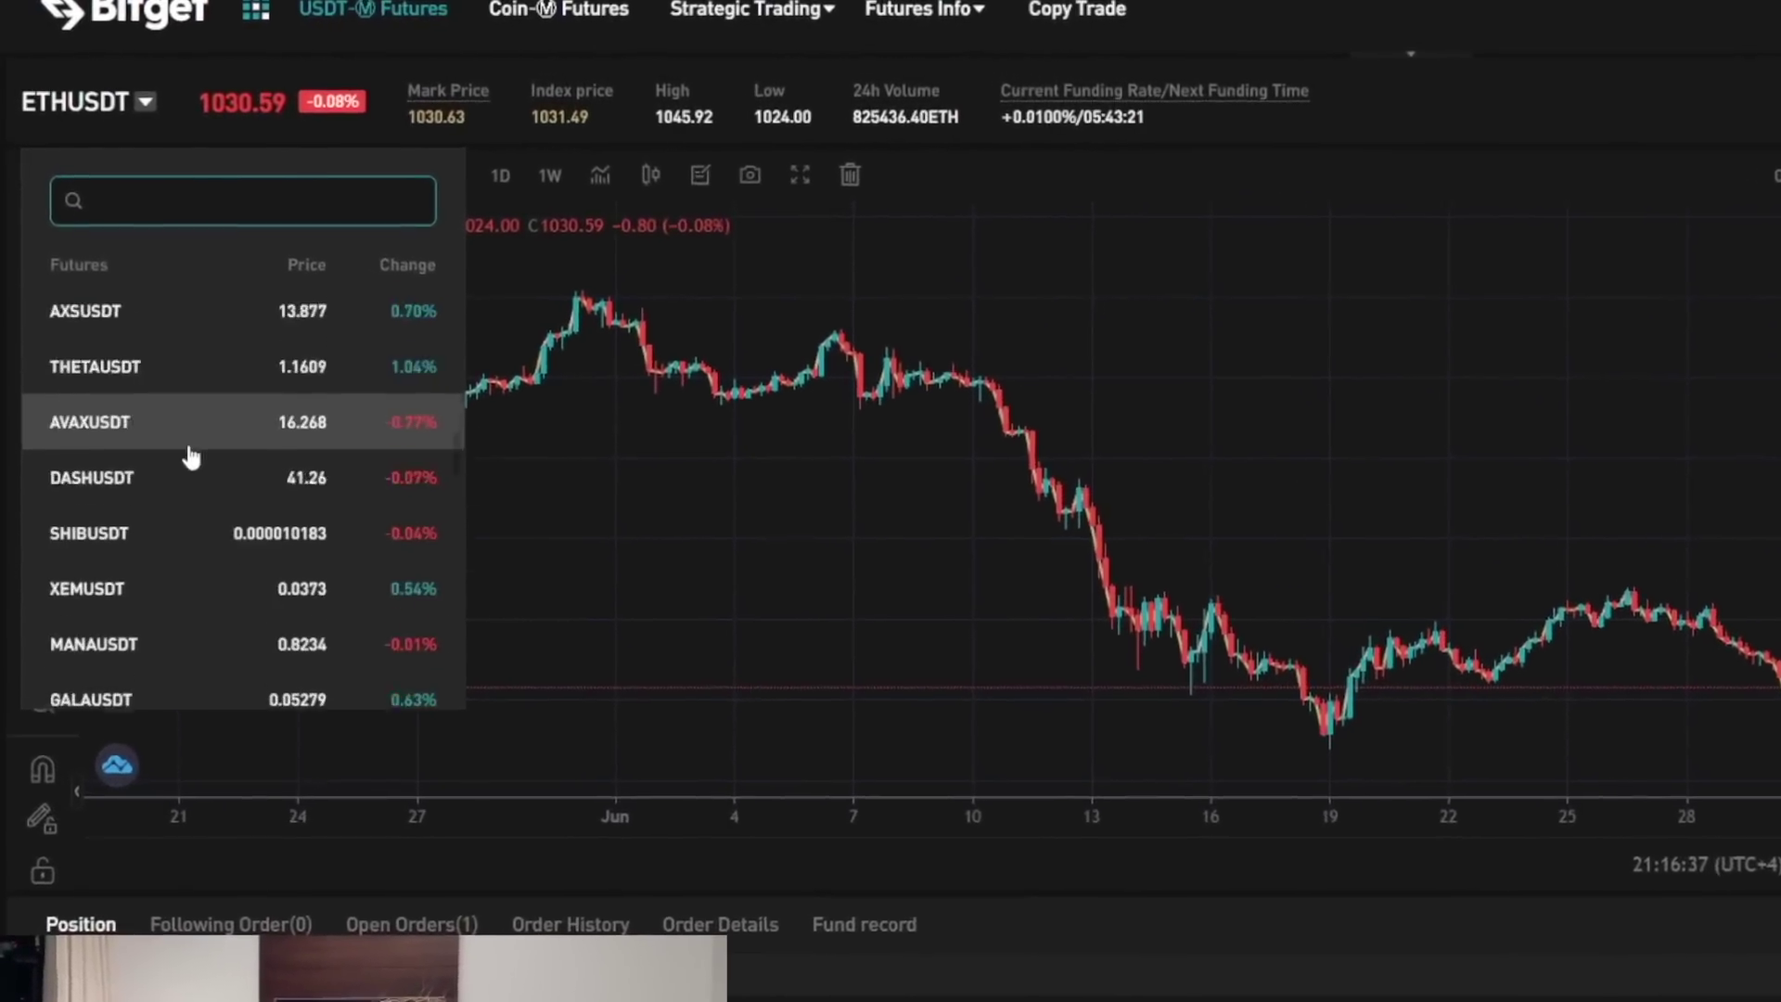
scroll(190, 456, "down", 10)
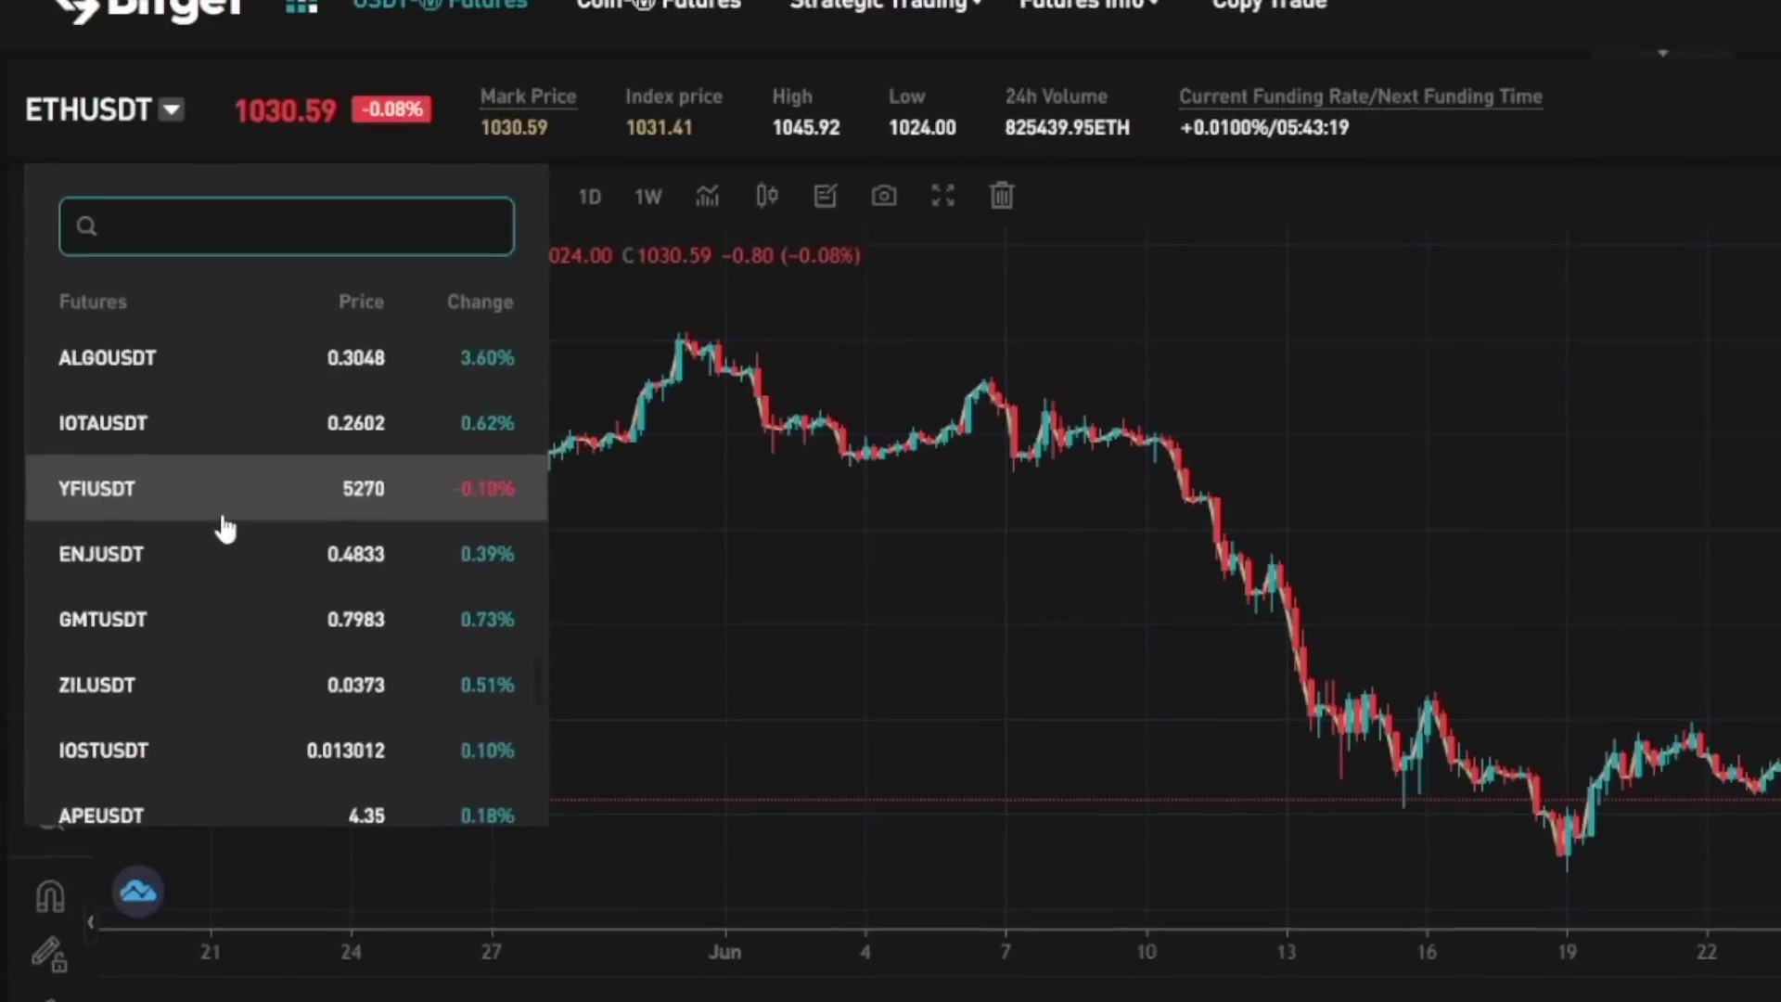
scroll(225, 529, "down", 5)
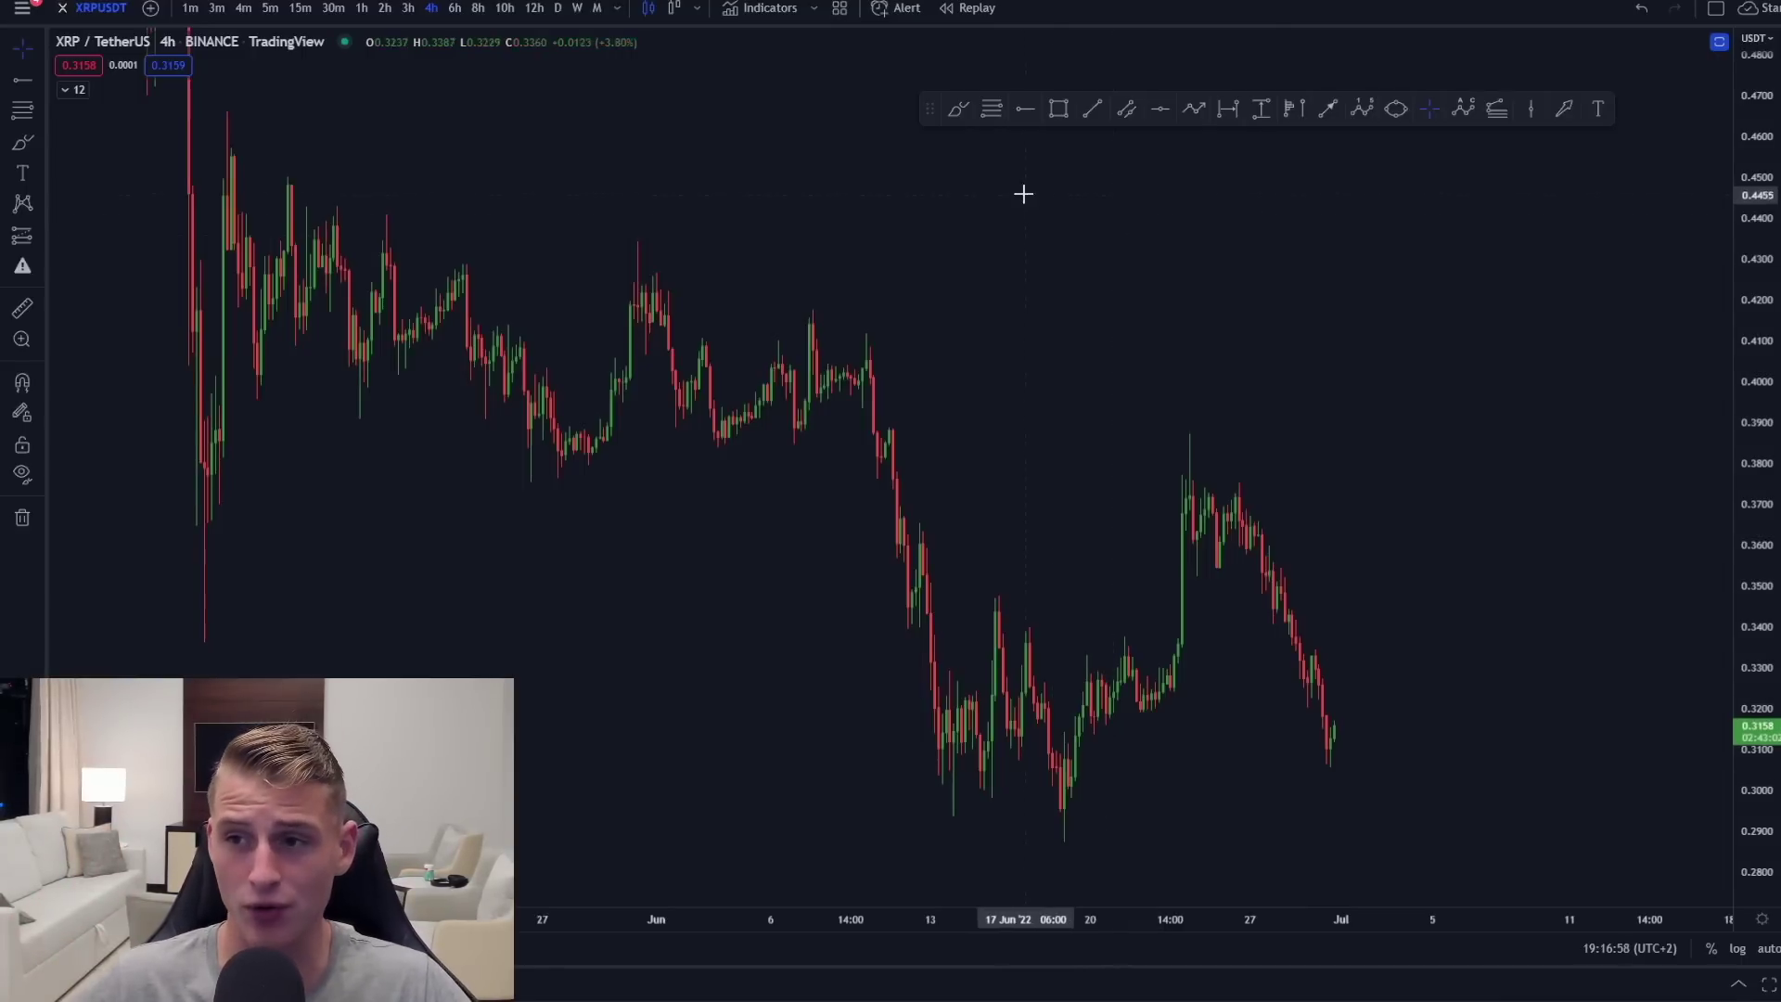
Step: On the XRPUSDT 4h chart in TradingView, draw a rectangle zone at about 0.364–0.383 and circle its three support reactions
left_click(1057, 111)
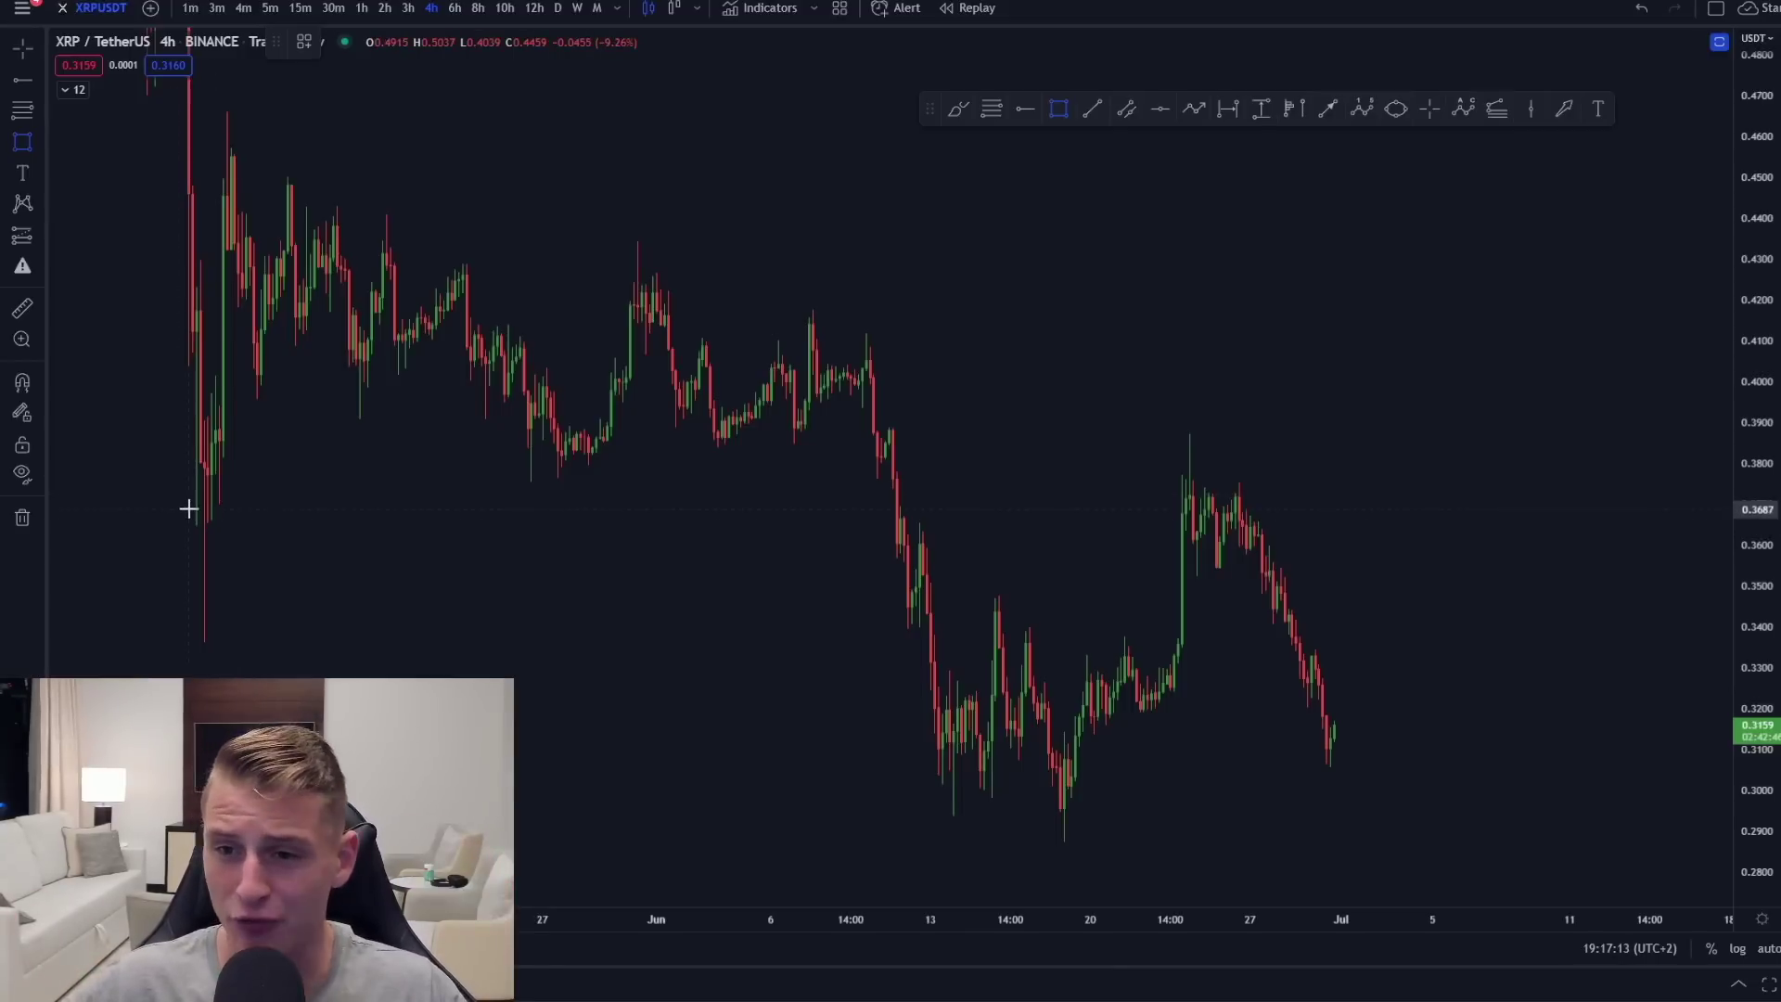
mouse_move(190, 525)
left_mouse_down()
mouse_move(199, 487)
mouse_move(141, 429)
mouse_move(137, 555)
left_mouse_up()
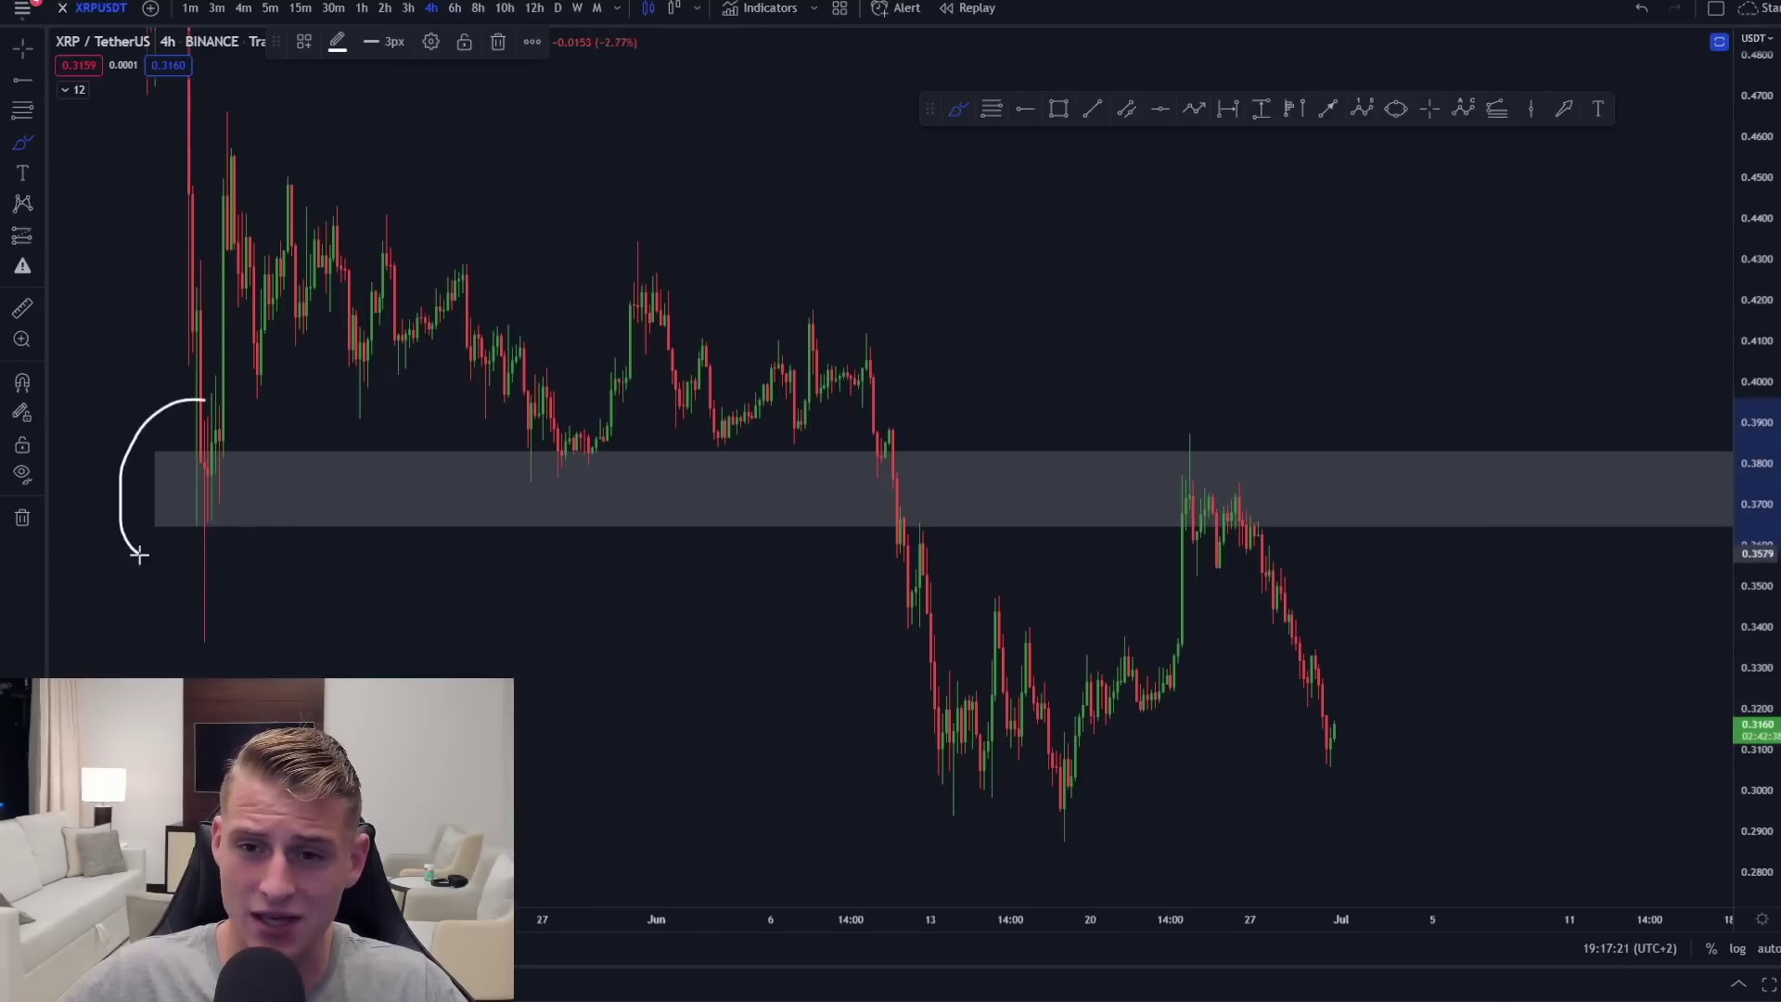
mouse_move(604, 409)
left_mouse_down()
mouse_move(636, 485)
mouse_move(630, 418)
left_mouse_up()
mouse_move(811, 394)
left_mouse_down()
mouse_move(674, 427)
mouse_move(814, 392)
left_mouse_up()
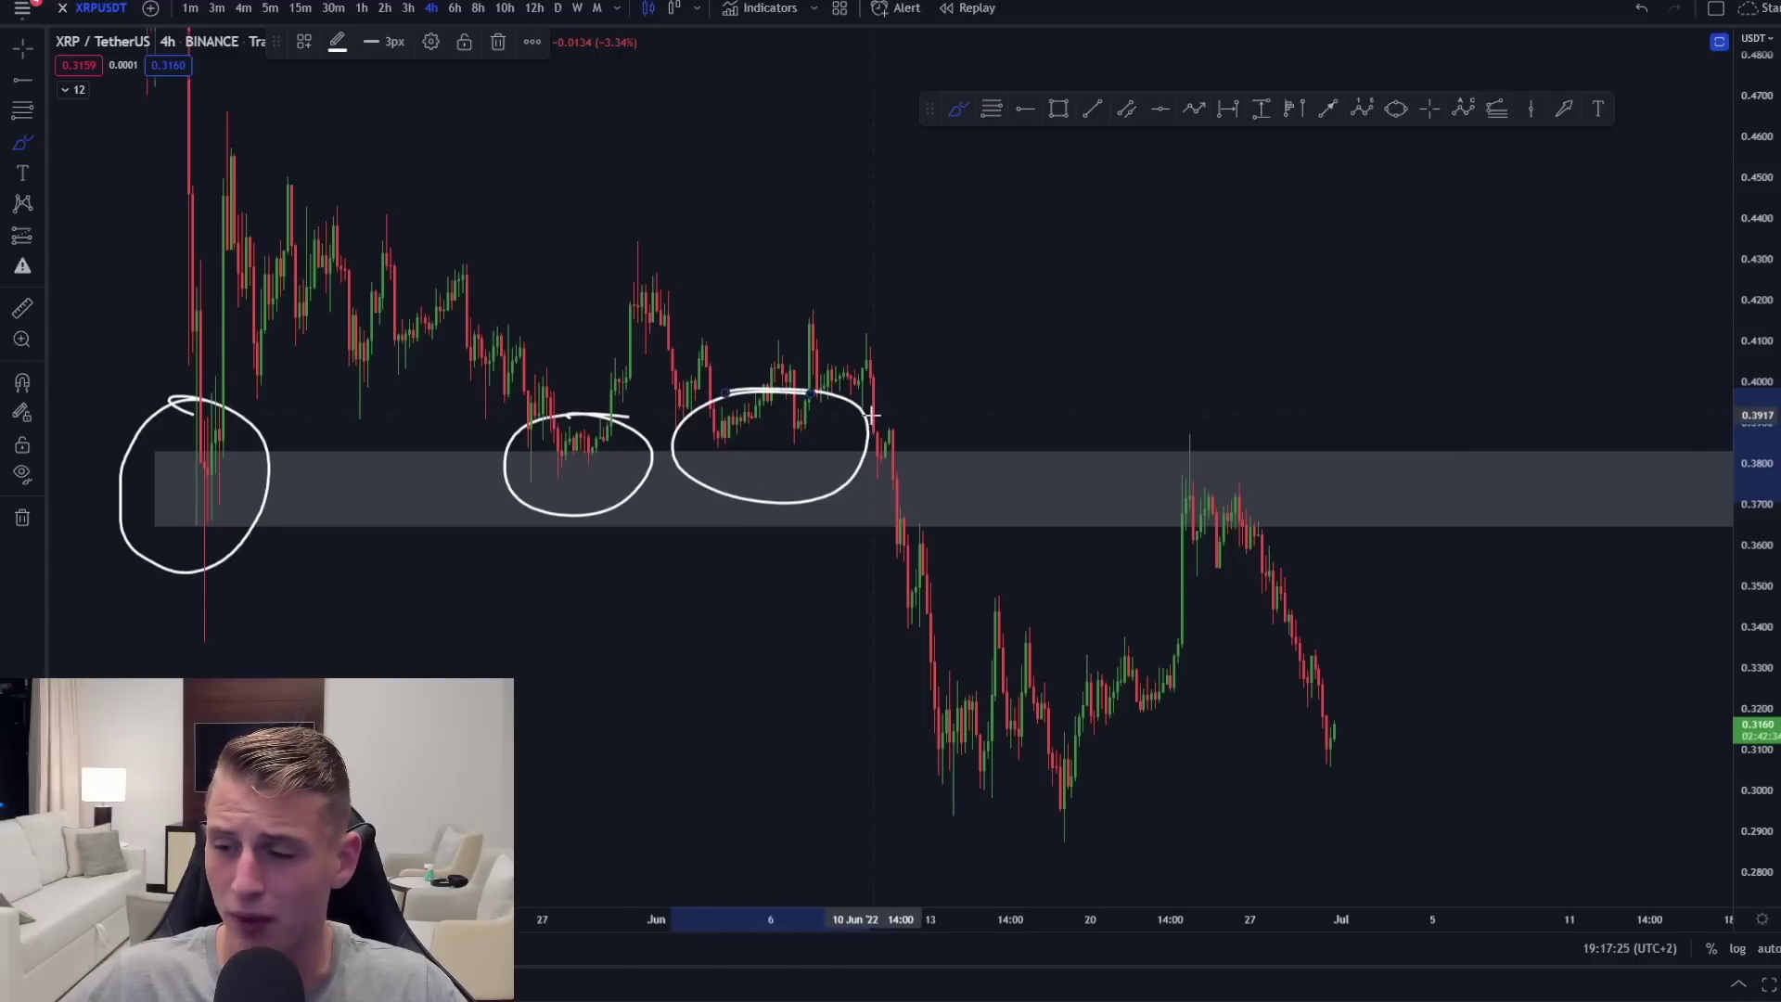
Step: Sketch the drop below the zone and the rebound into it, and mark the late-June retest at the zone's upper edge
mouse_move(870, 413)
left_mouse_down()
mouse_move(962, 787)
mouse_move(1172, 473)
left_mouse_up()
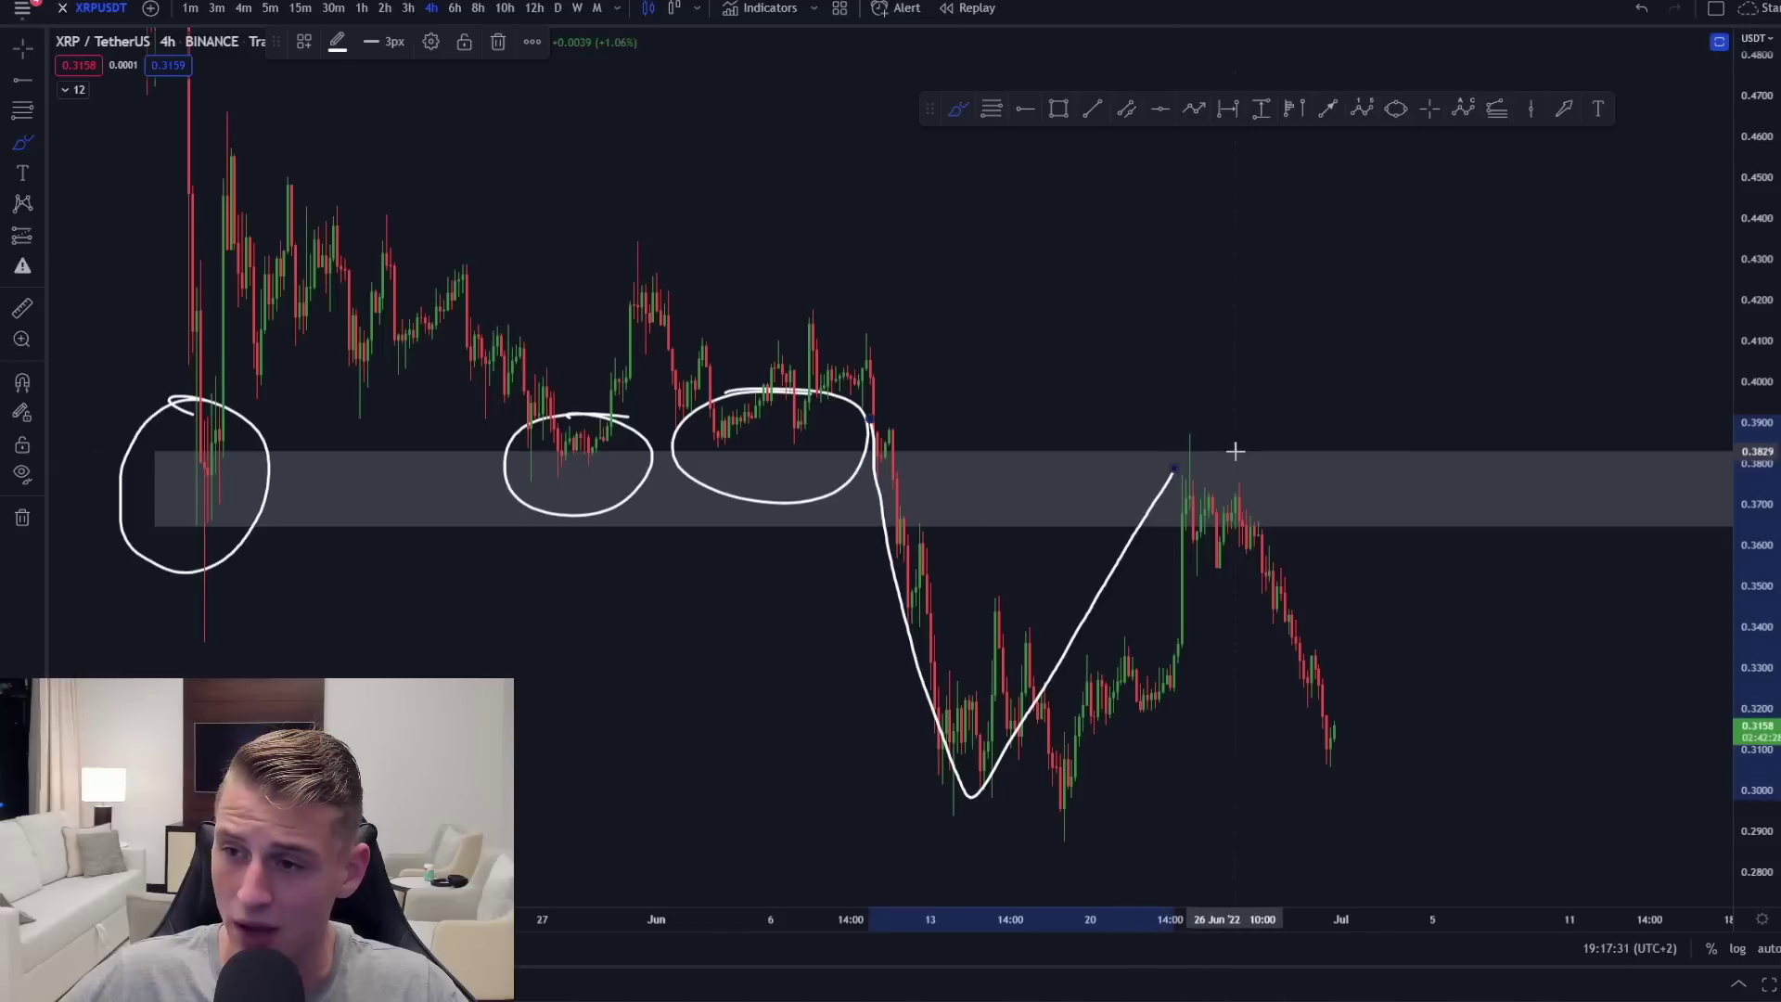
left_click_drag(1106, 455, 1223, 446)
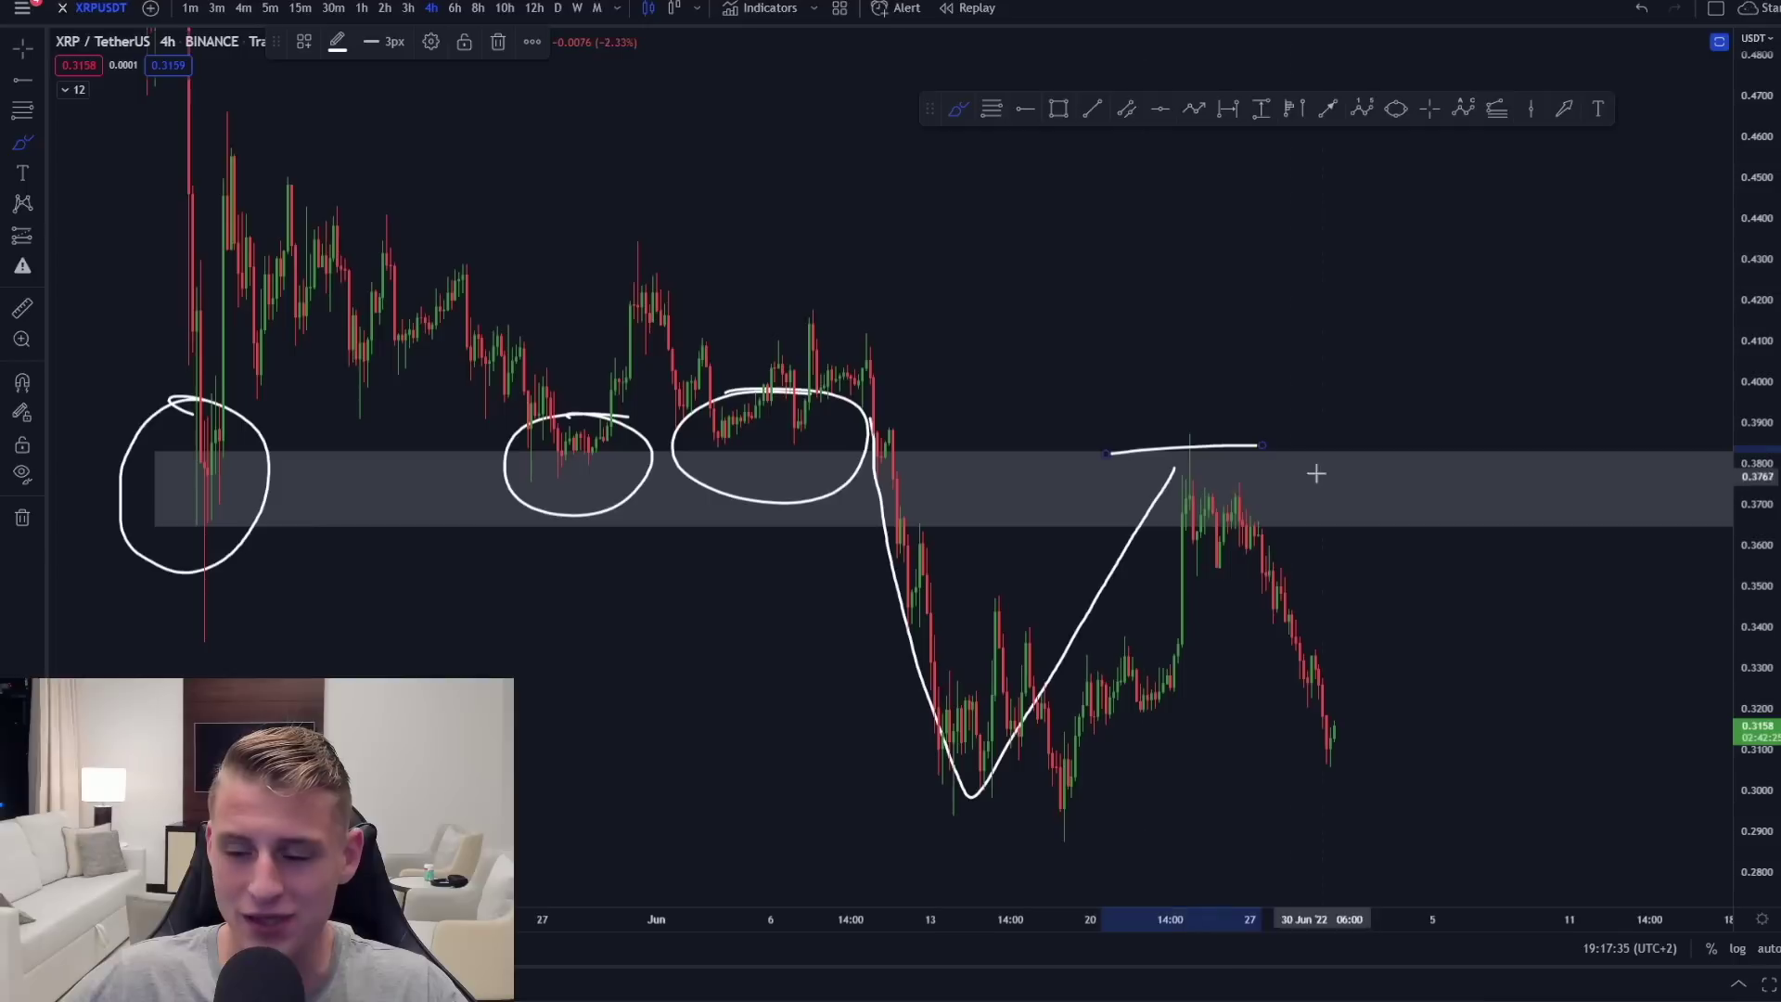
left_click_drag(1192, 407, 1140, 422)
Step: Undo the retest marks, the drop-and-rebound sketch and the circle around the third support reaction
key("ctrl+z")
key("ctrl+z")
key("ctrl+z")
key("ctrl+z")
key("ctrl+z")
key("ctrl+z")
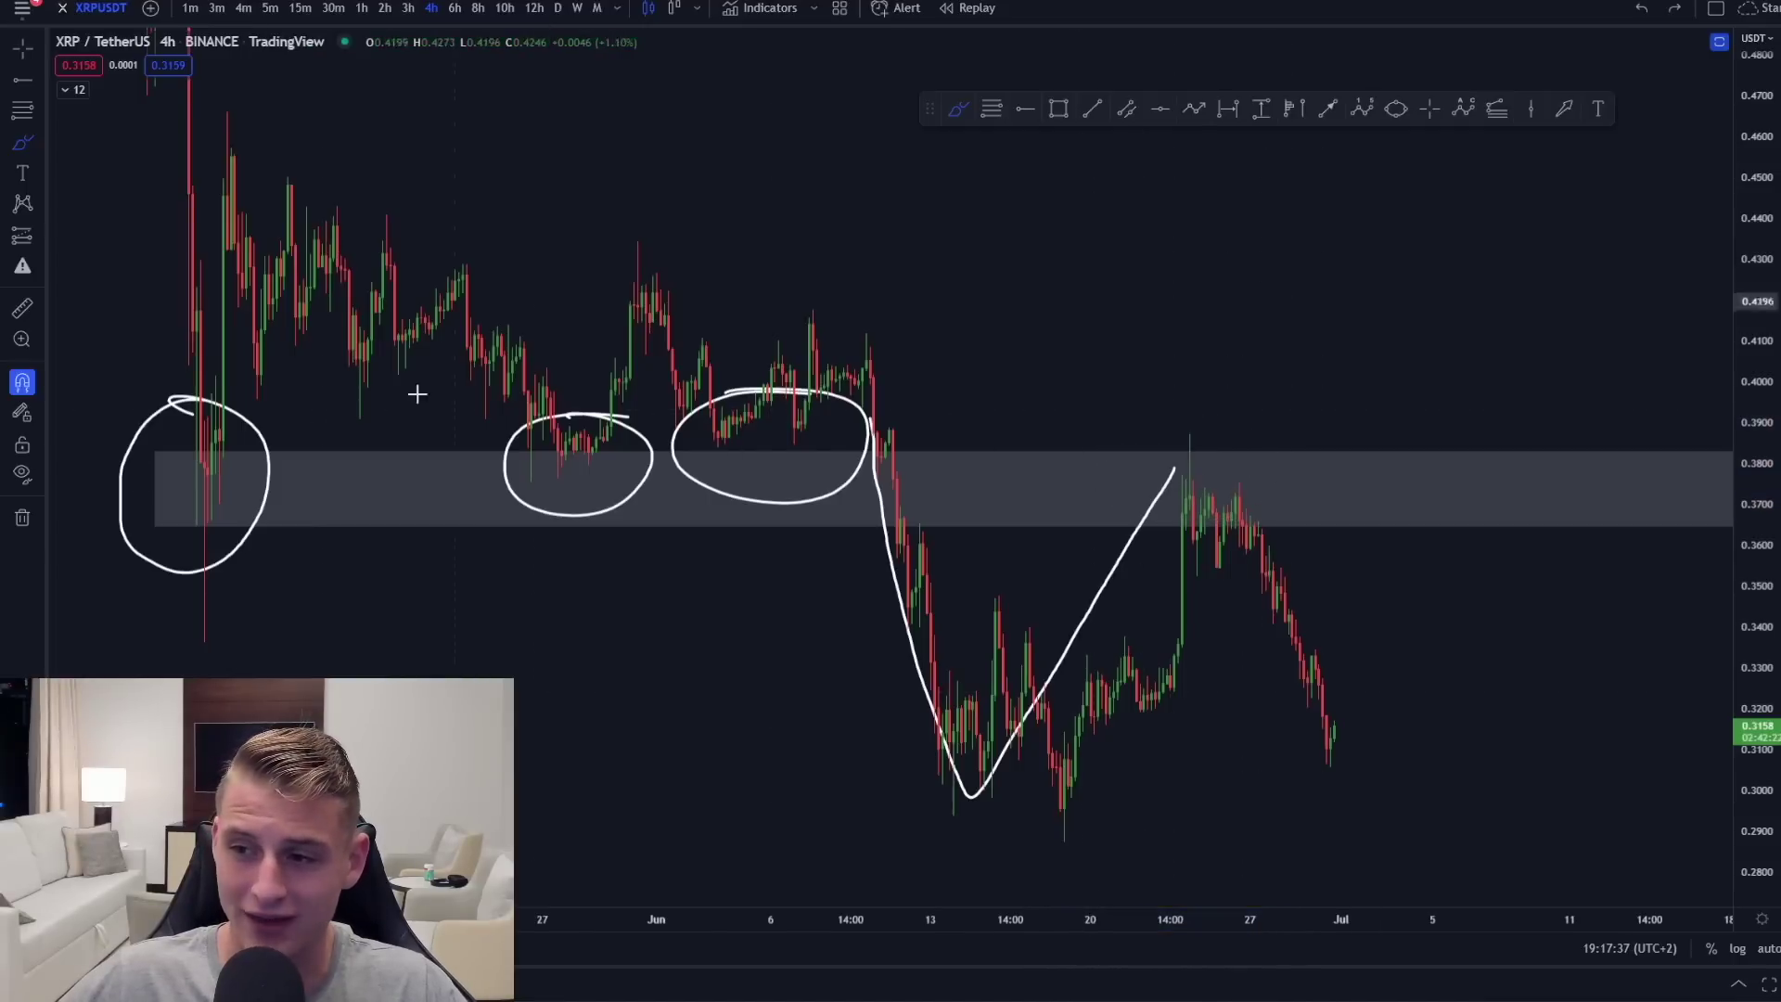
Step: Measure the price decline from the late-June retest of the zone to the latest low, and undo the second support circle
left_click(24, 310)
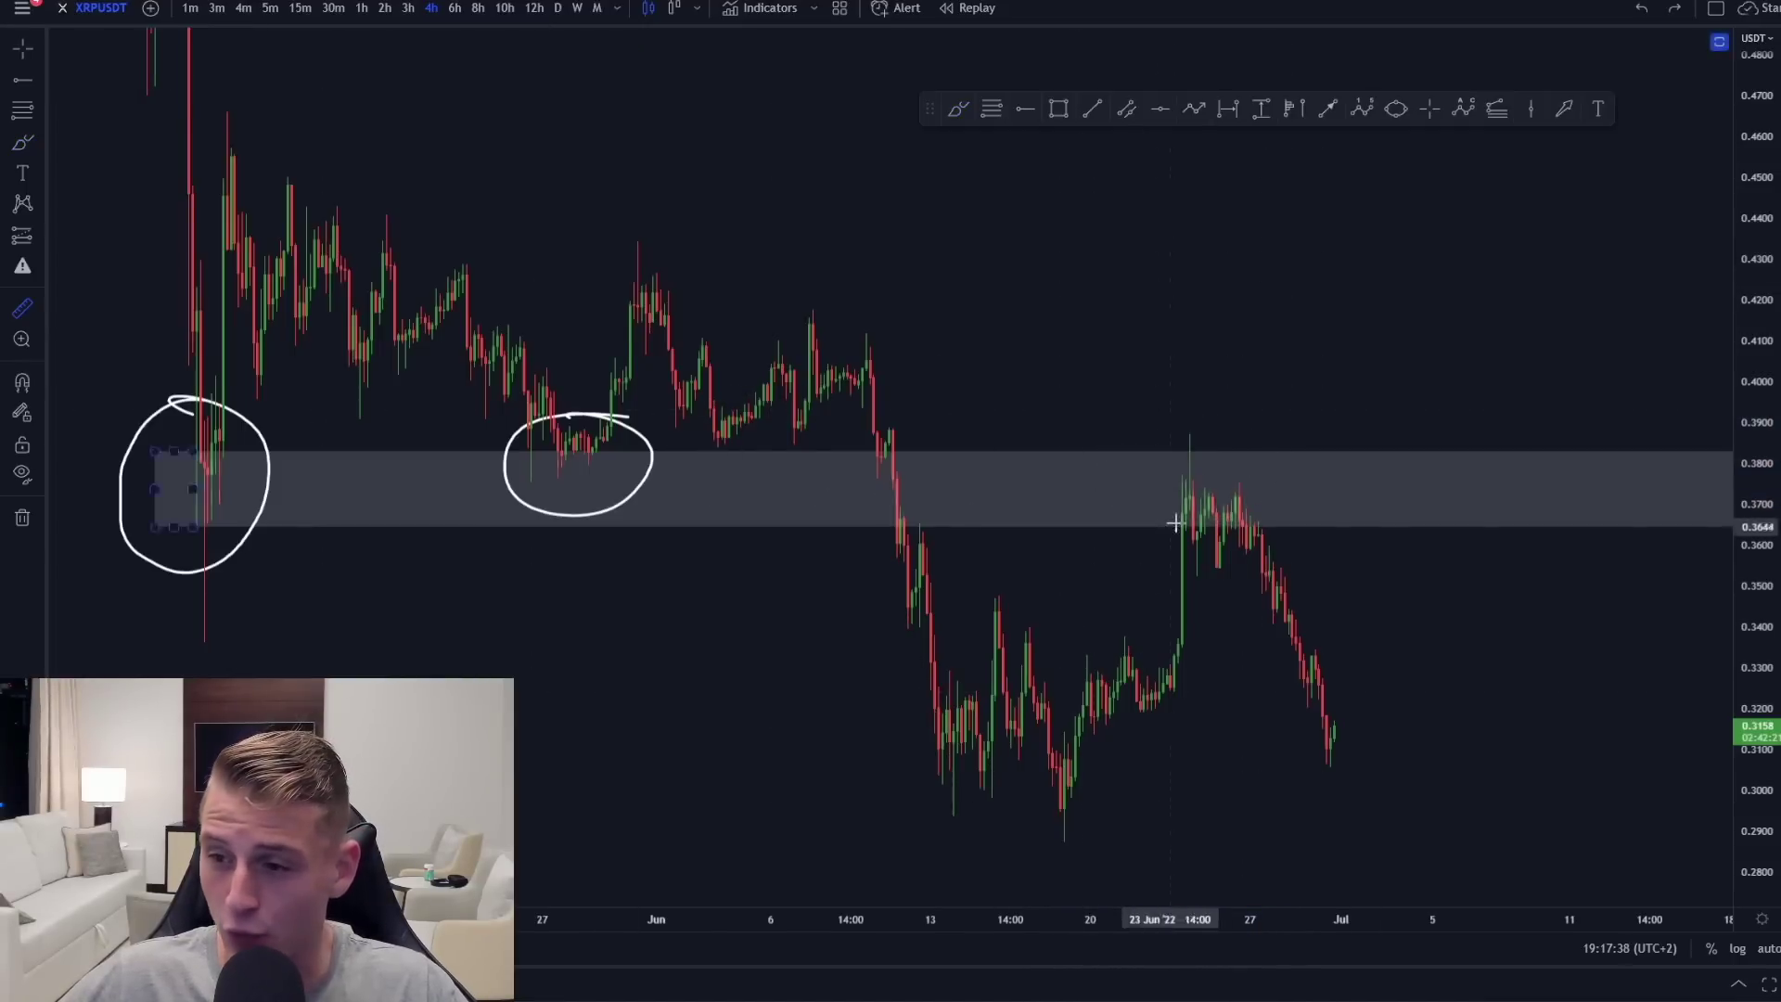
left_click(1187, 449)
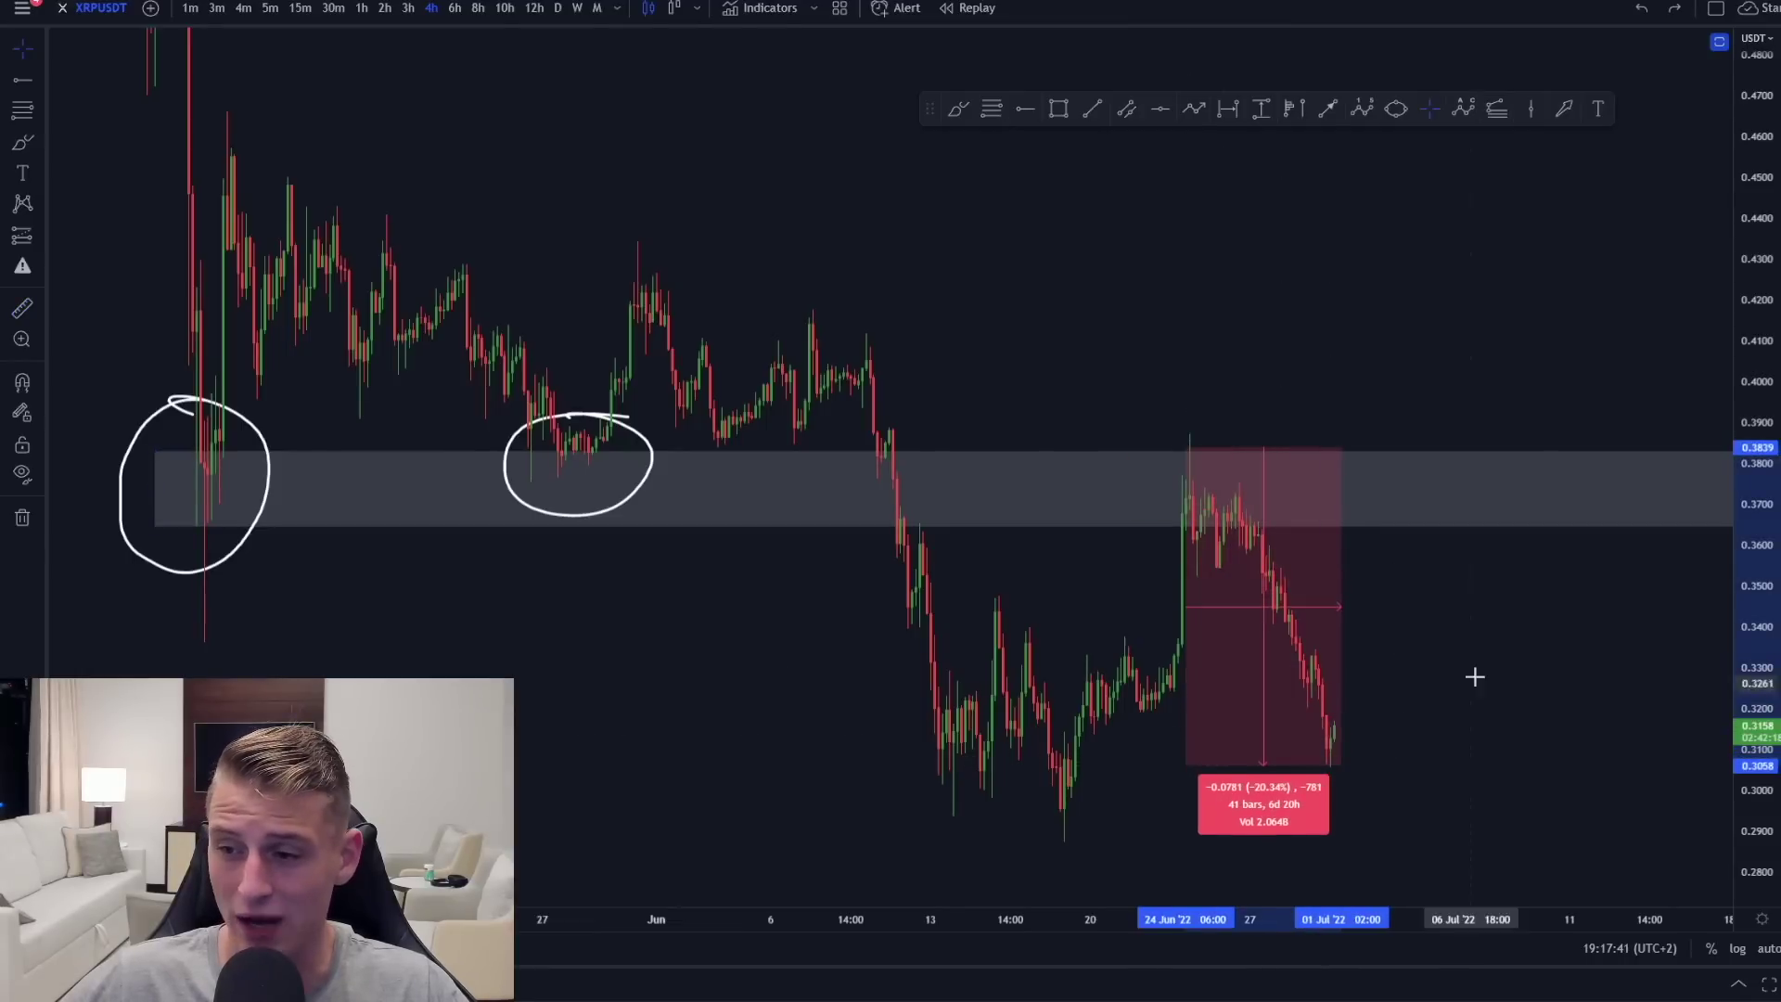
key("ctrl+z")
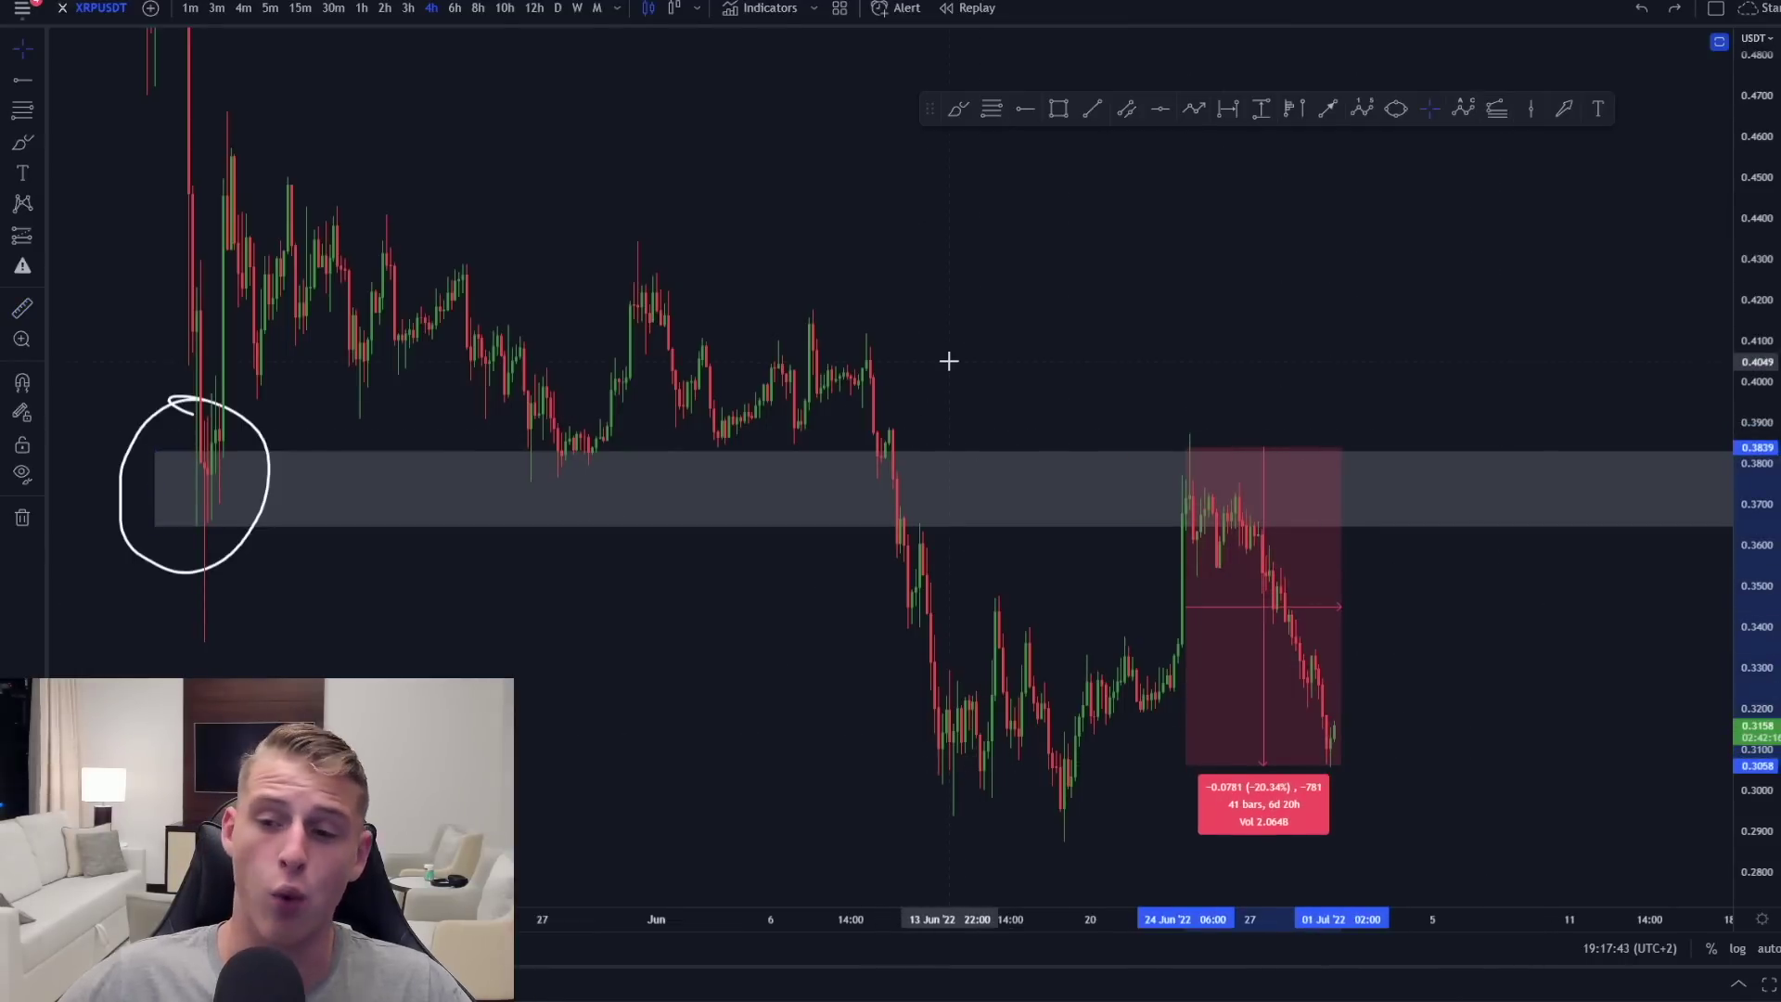
Step: Undo the remaining circle around the first support reaction on the XRP chart
key("ctrl+z")
scroll(1116, 261, "down", 5)
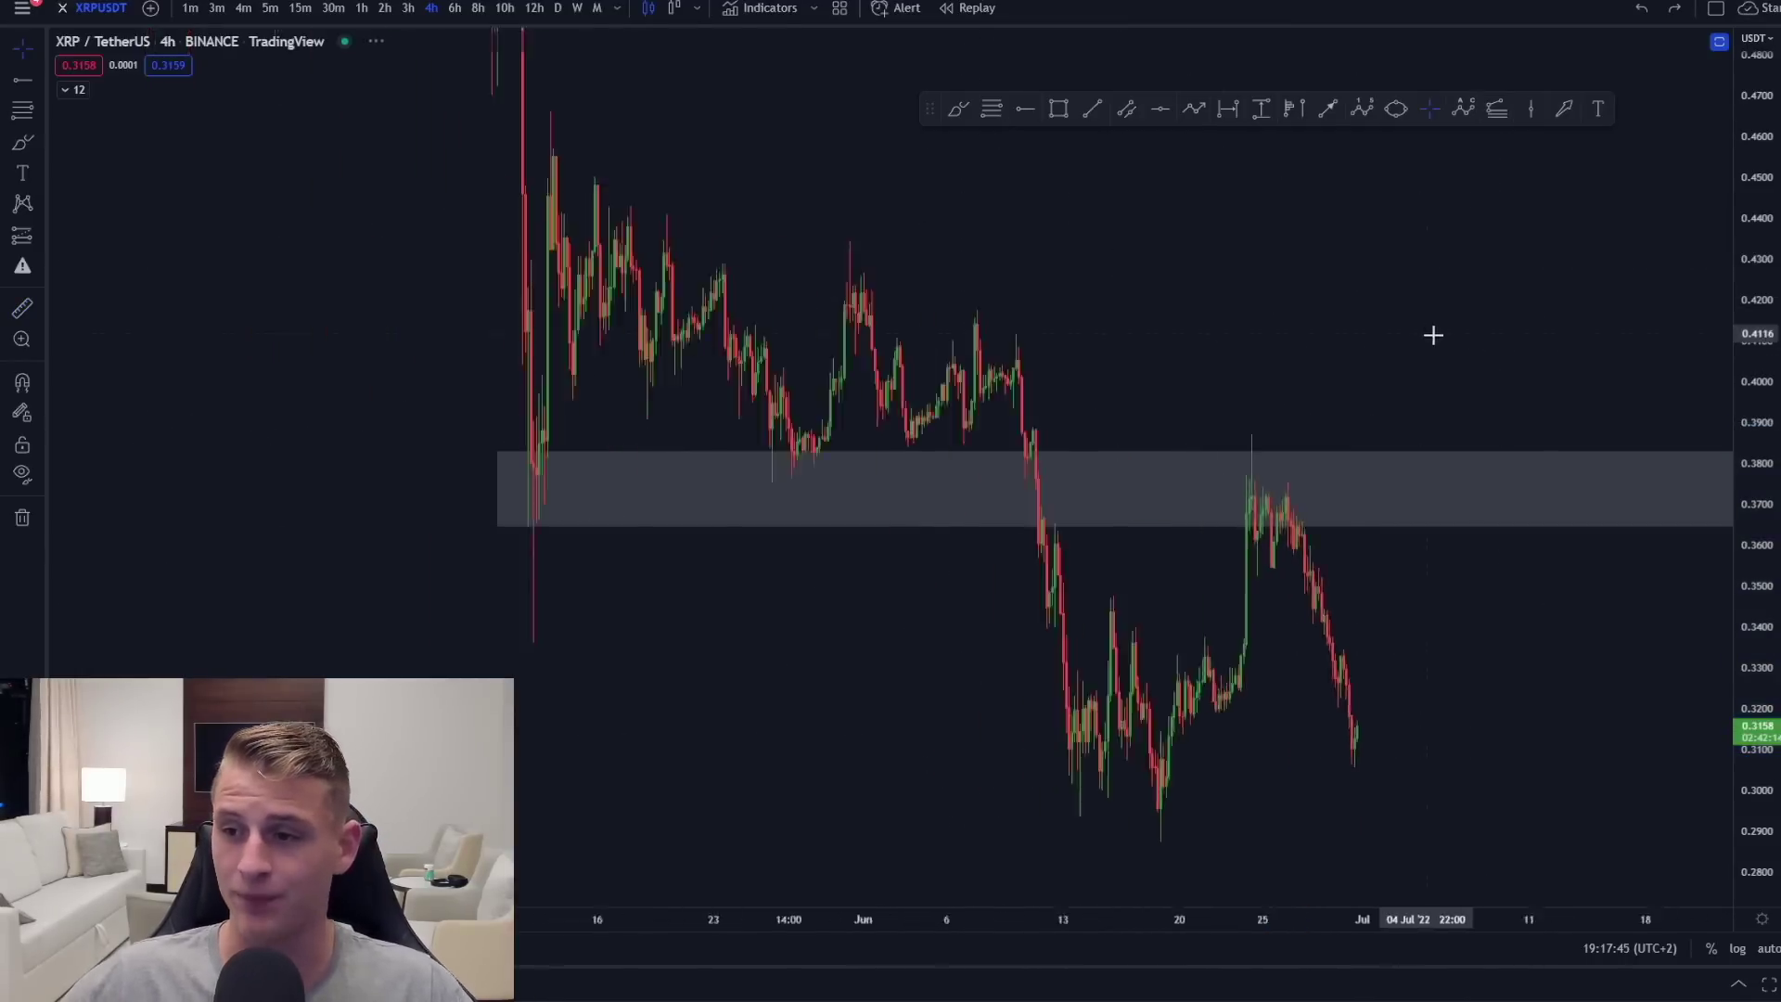
left_click_drag(1120, 228, 1094, 304)
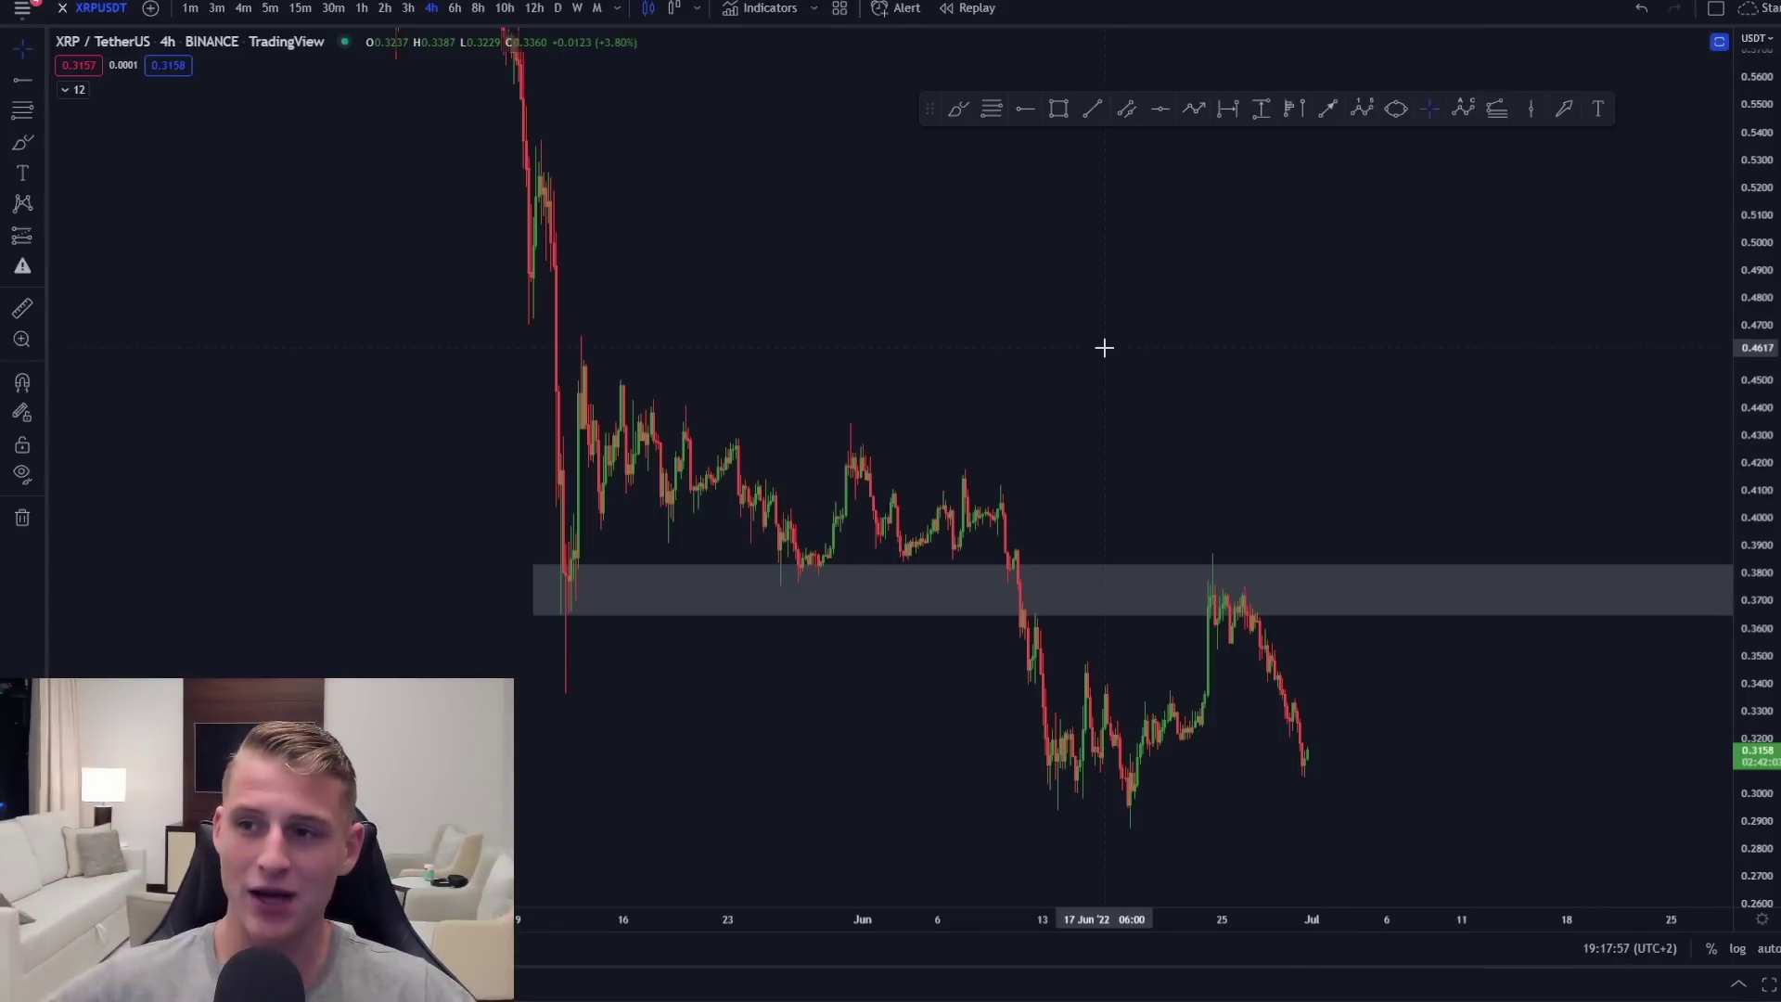
Step: Mark the four descending highs and two lows on the XRP chart with brush lines, and sketch the downward price swings
left_click(958, 109)
left_click_drag(543, 365, 683, 361)
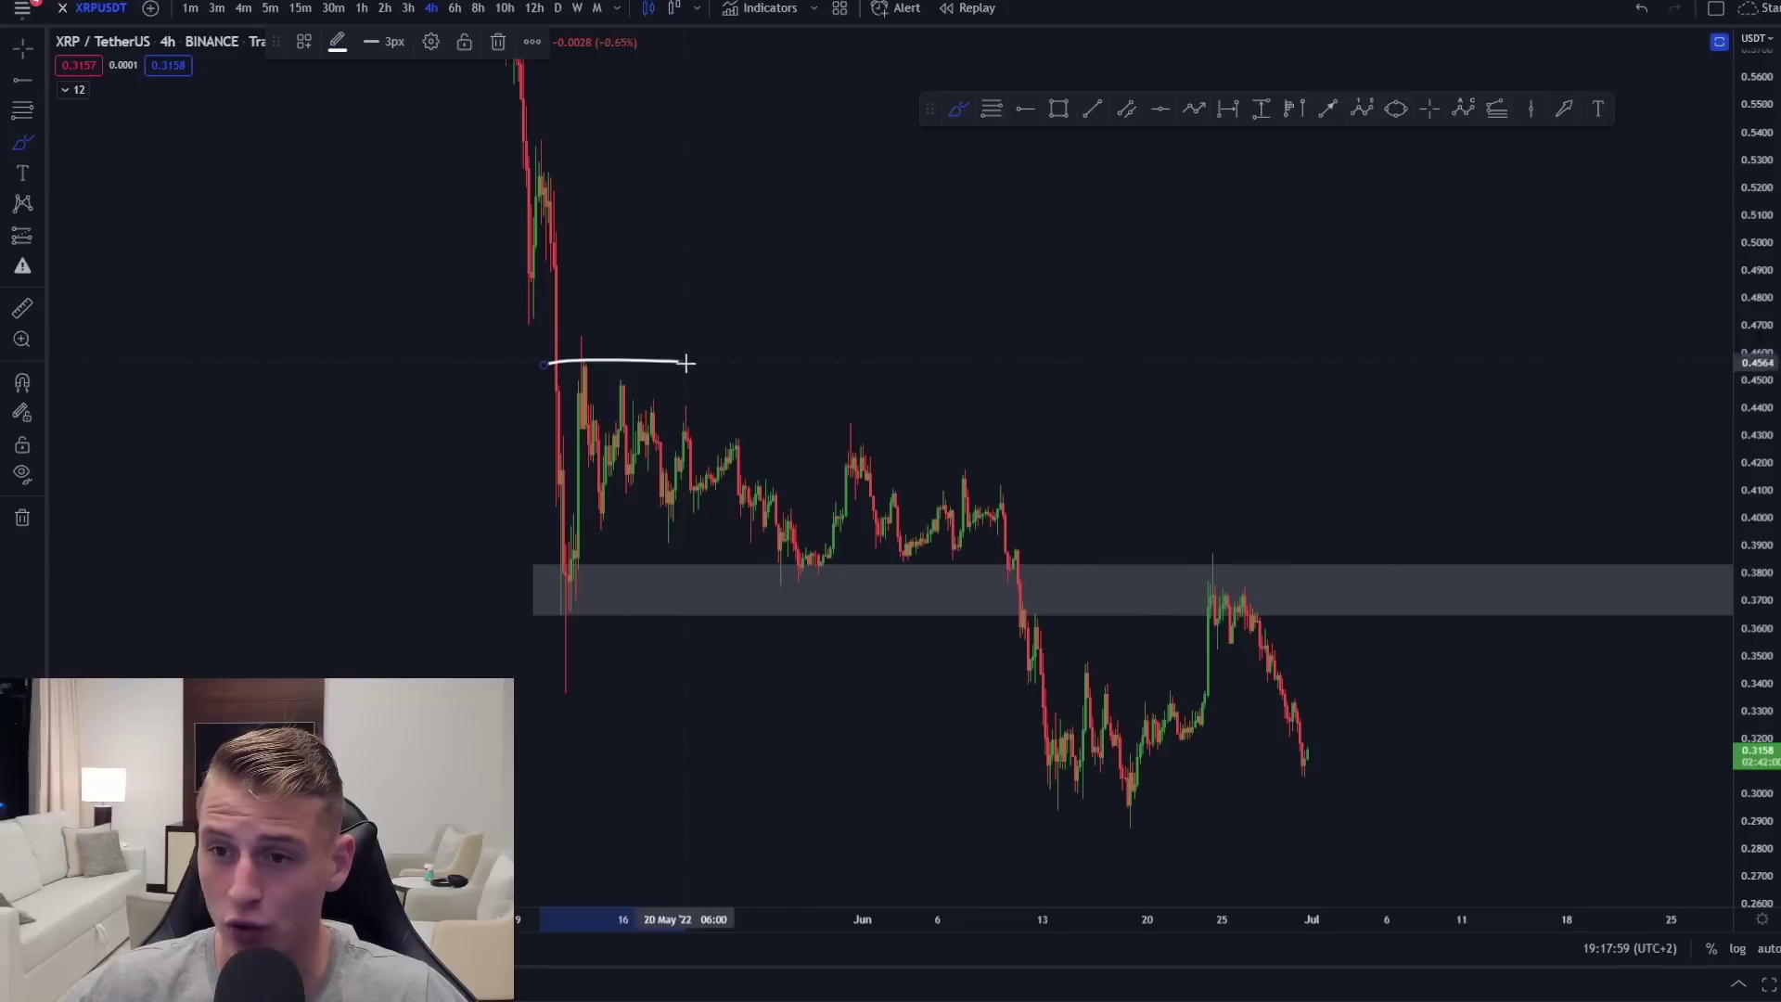
mouse_move(814, 447)
left_mouse_down()
mouse_move(944, 451)
mouse_move(1053, 481)
left_mouse_up()
left_click_drag(1171, 584, 1306, 578)
left_click_drag(511, 593, 722, 592)
left_click_drag(972, 823, 1196, 827)
mouse_move(575, 400)
left_mouse_down()
mouse_move(634, 579)
mouse_move(840, 480)
mouse_move(955, 671)
mouse_move(1057, 785)
mouse_move(1188, 603)
mouse_move(1236, 647)
mouse_move(1325, 810)
mouse_move(1365, 782)
left_mouse_up()
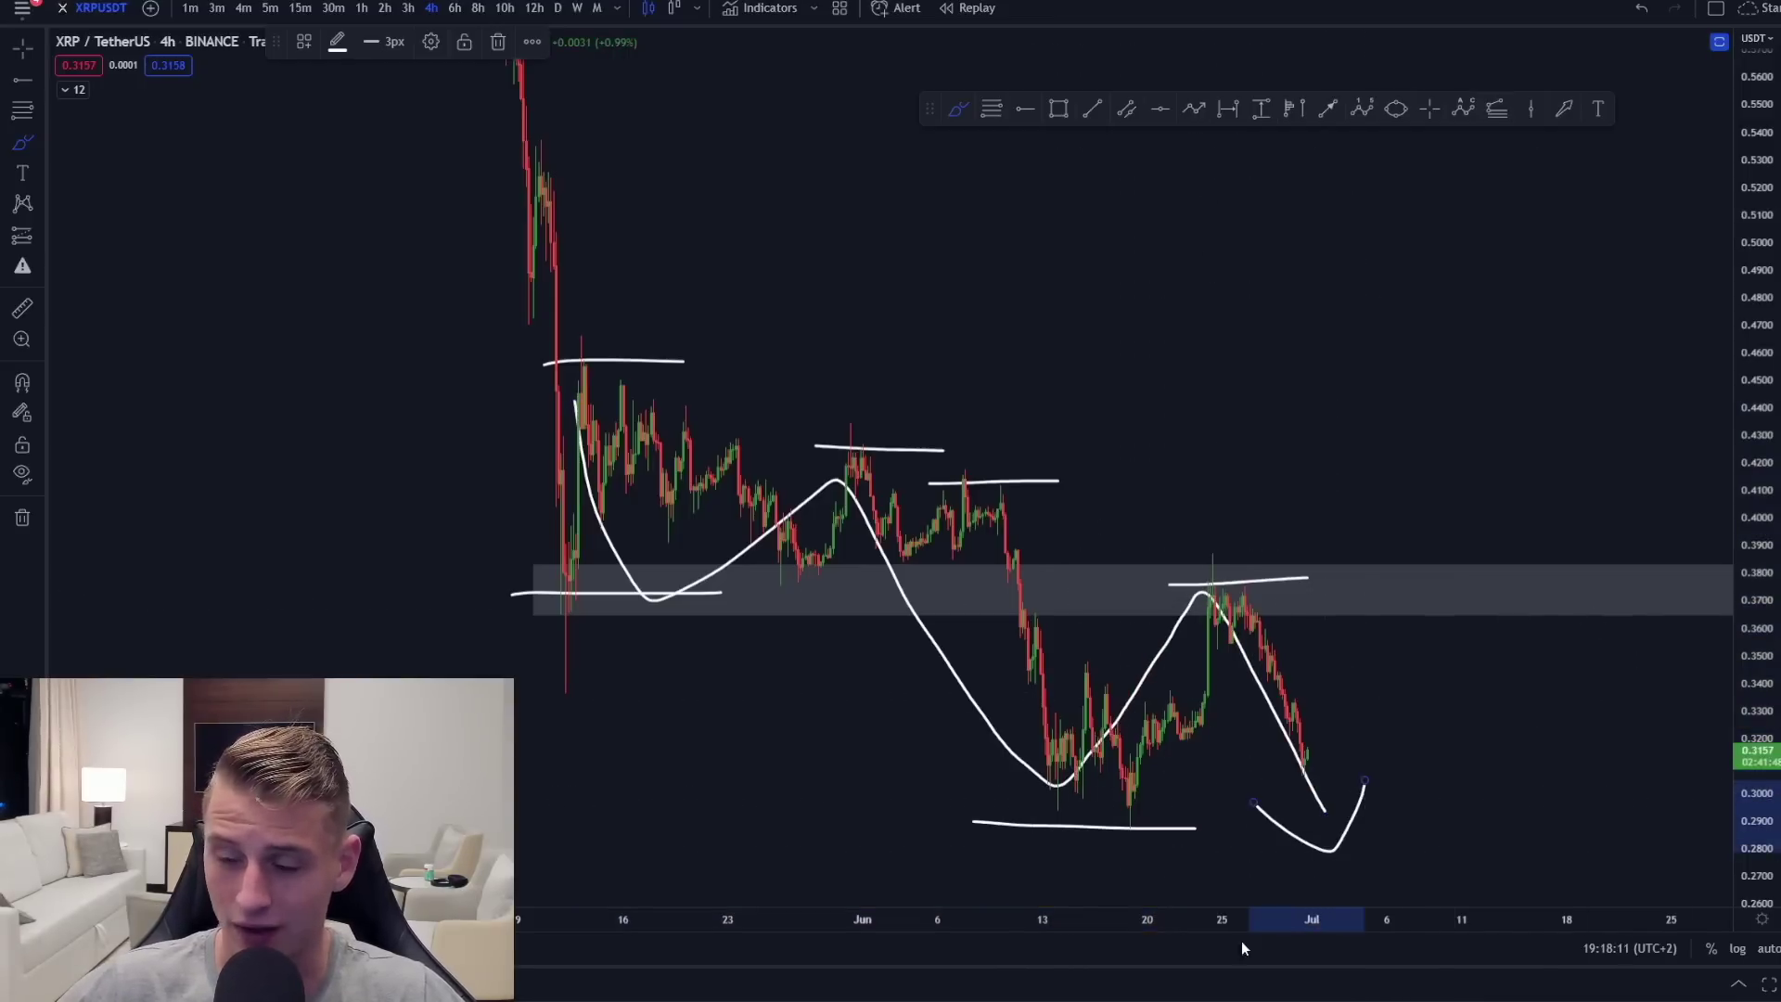
Step: Switch to the AAVE 4h chart and circle the May support reaction at the start of the grey zone
key("Down")
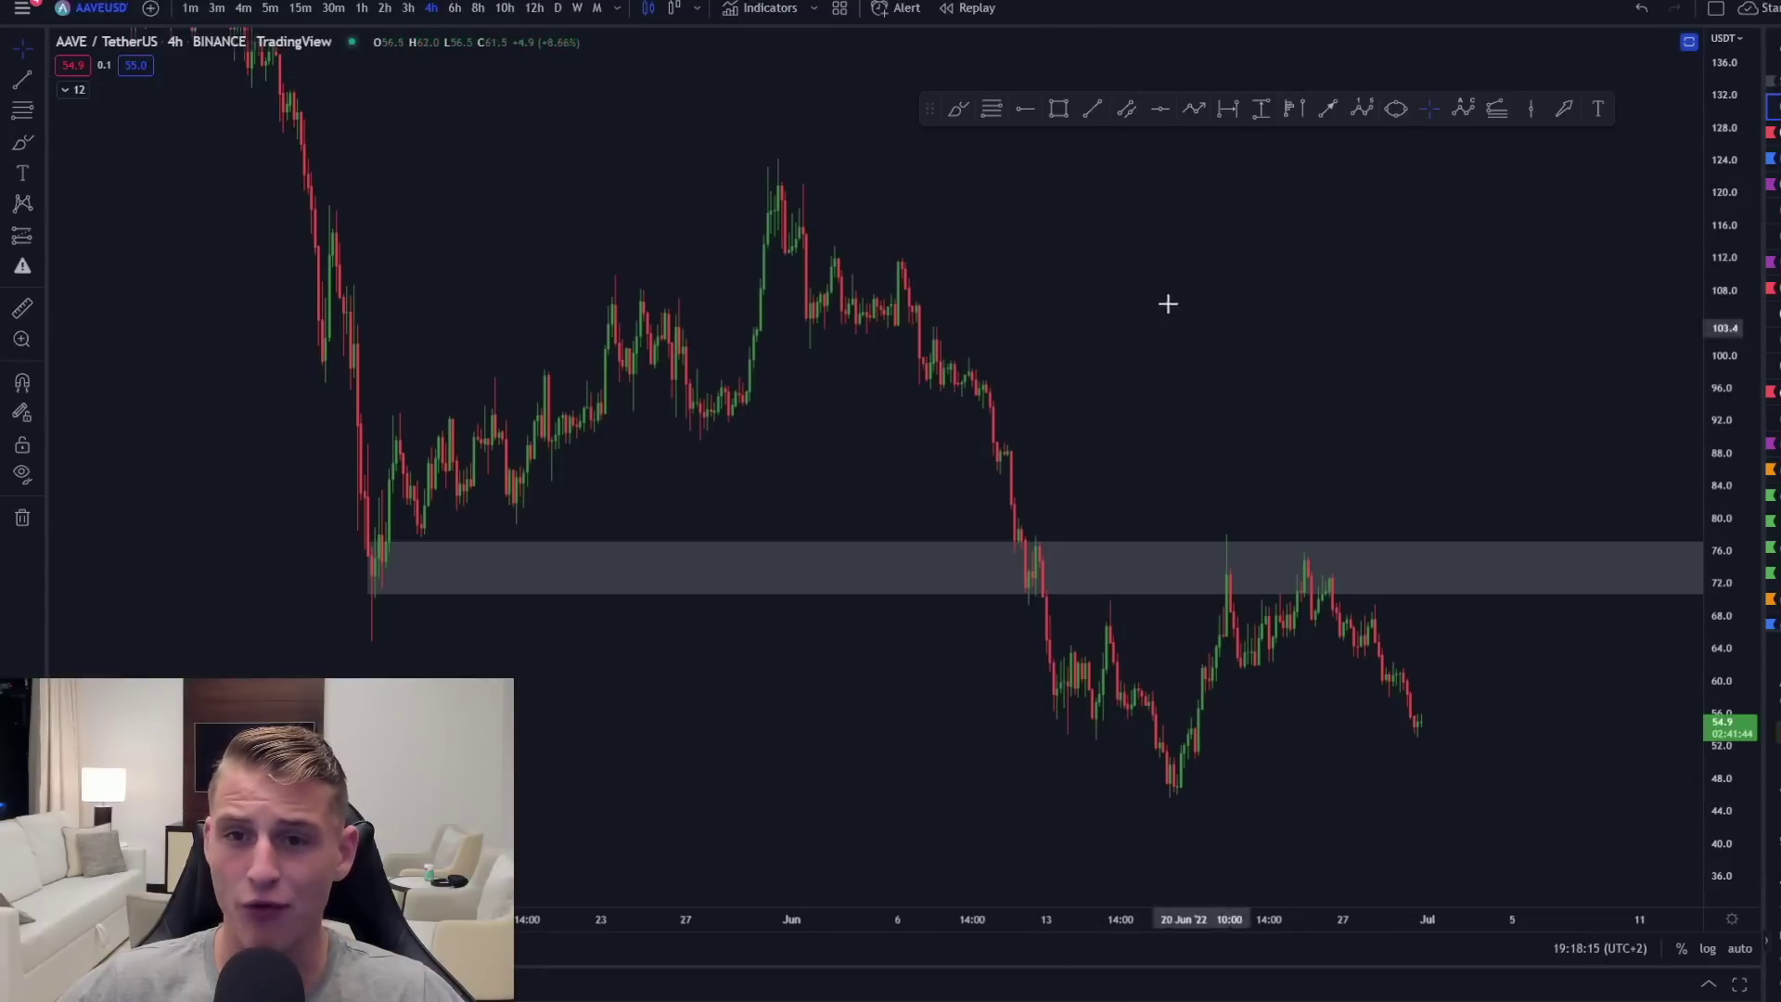
left_click(958, 108)
mouse_move(380, 525)
left_mouse_down()
mouse_move(318, 556)
mouse_move(381, 529)
left_mouse_up()
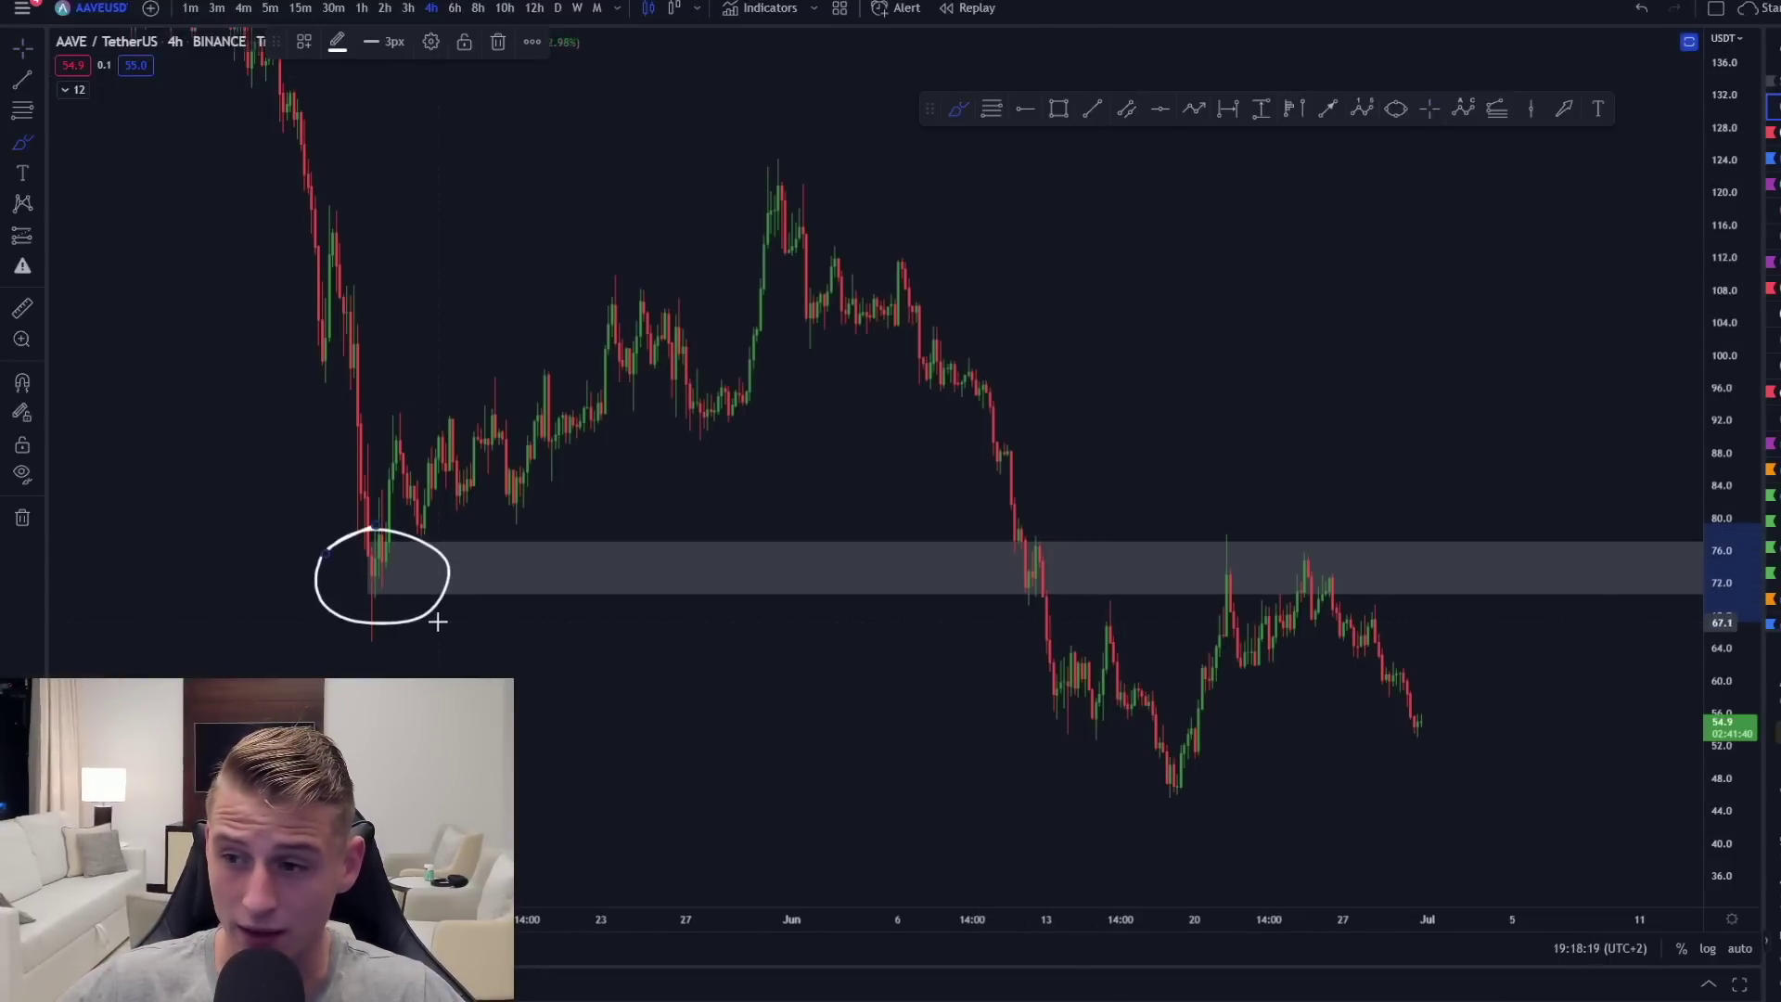
Step: Sketch the AAVE rally off the zone, the June decline below it and the rebound back into it
mouse_move(373, 594)
left_mouse_down()
mouse_move(544, 389)
mouse_move(793, 181)
left_mouse_up()
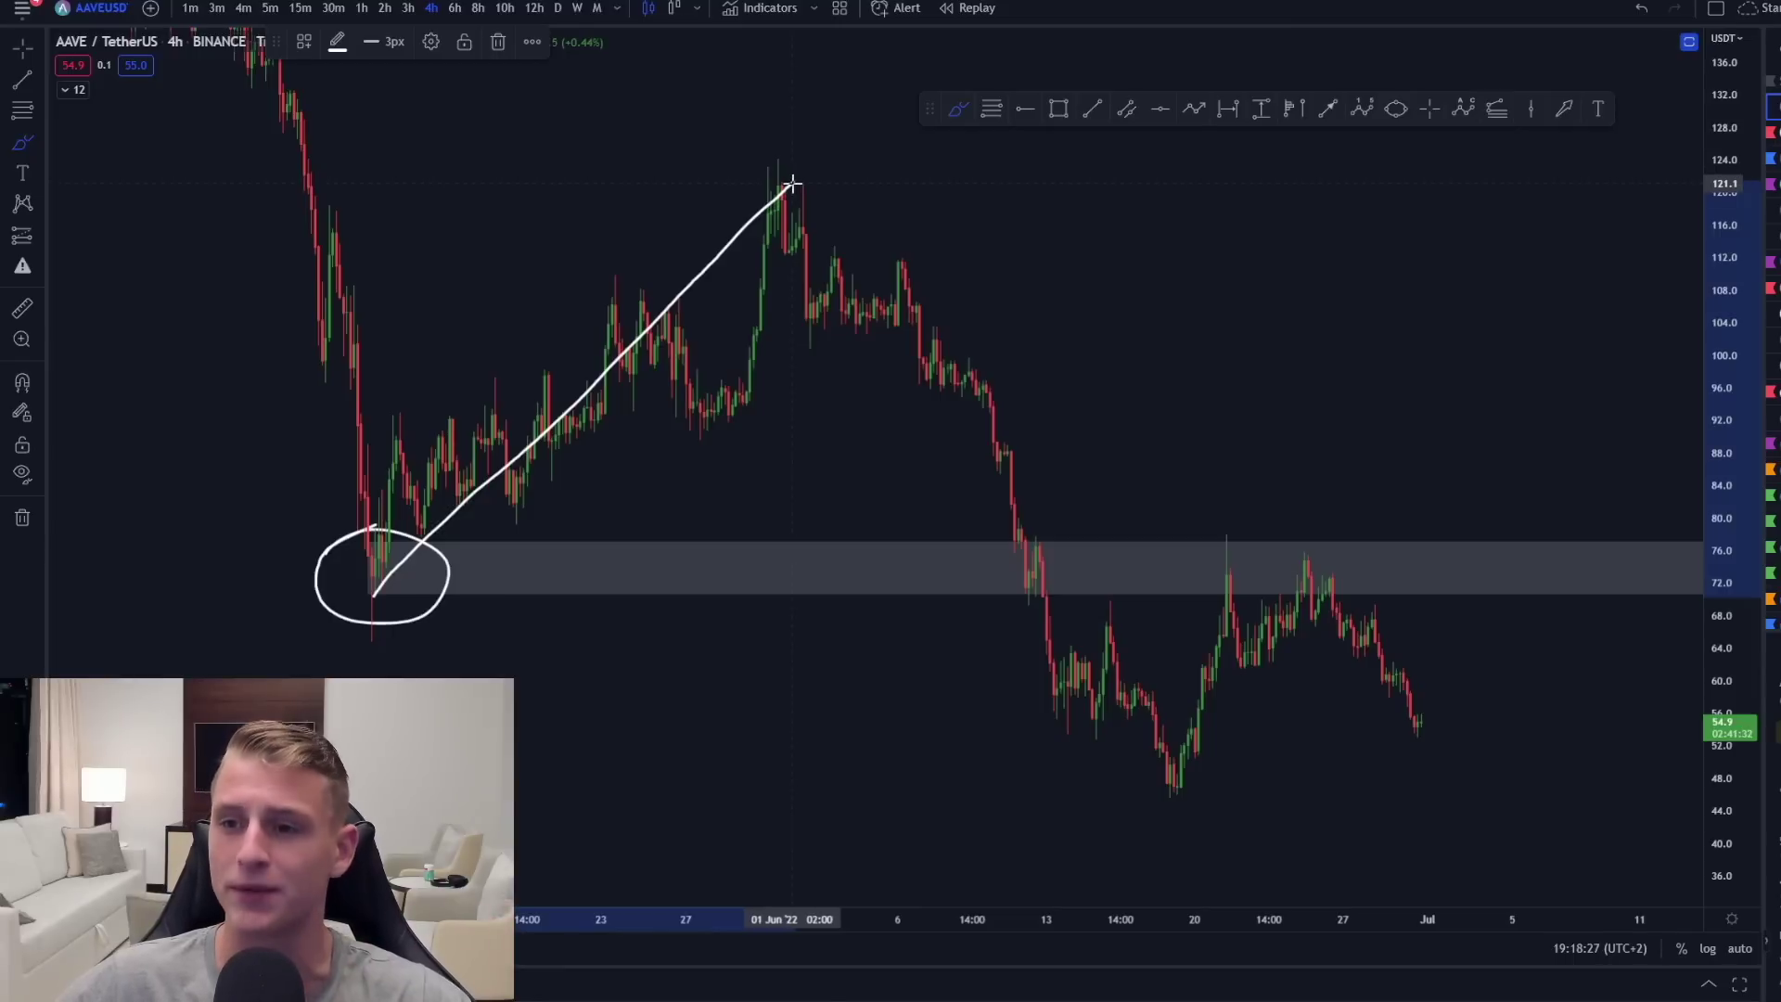
mouse_move(826, 233)
left_mouse_down()
mouse_move(1026, 542)
mouse_move(1141, 795)
left_mouse_up()
left_click_drag(1171, 719, 1249, 566)
Step: Undo the AAVE rally, decline and rebound sketches, and circle the first June retest of the zone from below
mouse_move(1141, 586)
left_mouse_down()
mouse_move(1344, 510)
mouse_move(1187, 516)
mouse_move(1233, 526)
mouse_move(1263, 611)
left_mouse_up()
key("ctrl+z")
key("ctrl+z")
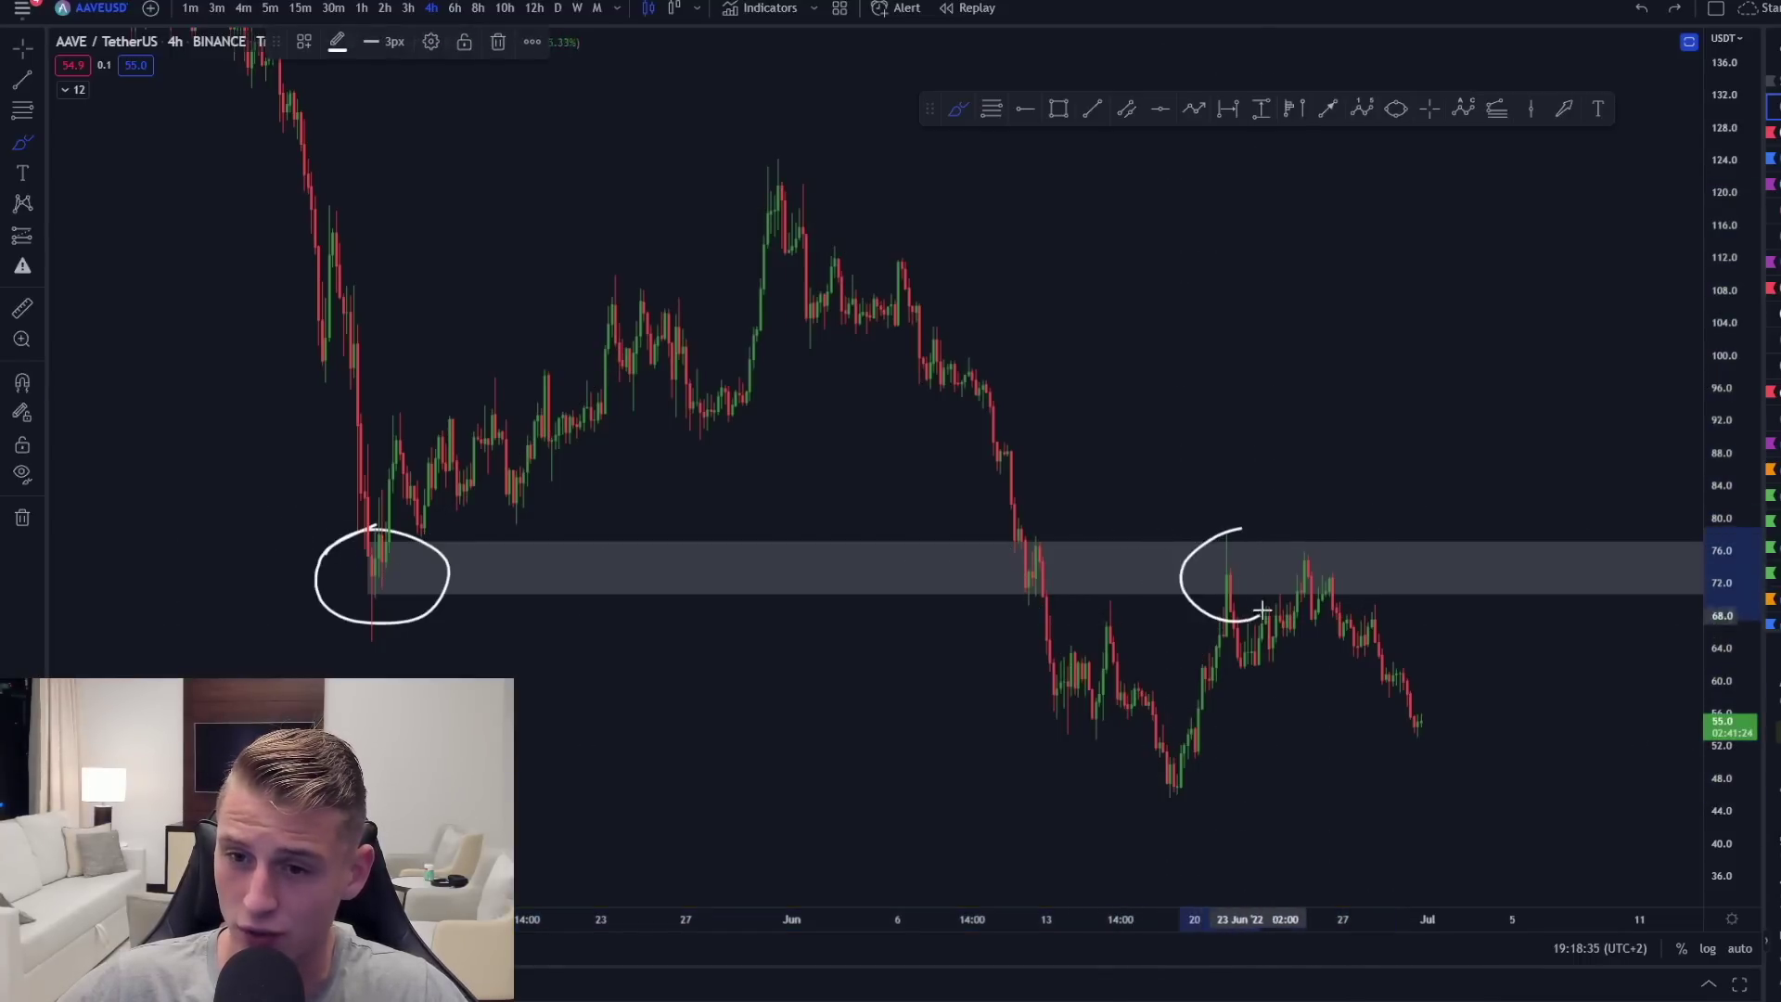
Step: Circle the second June retest of the AAVE zone, and trace and measure the decline from it to the latest low
mouse_move(1348, 529)
left_mouse_down()
mouse_move(1339, 596)
mouse_move(1322, 534)
mouse_move(1364, 640)
mouse_move(1436, 740)
left_mouse_up()
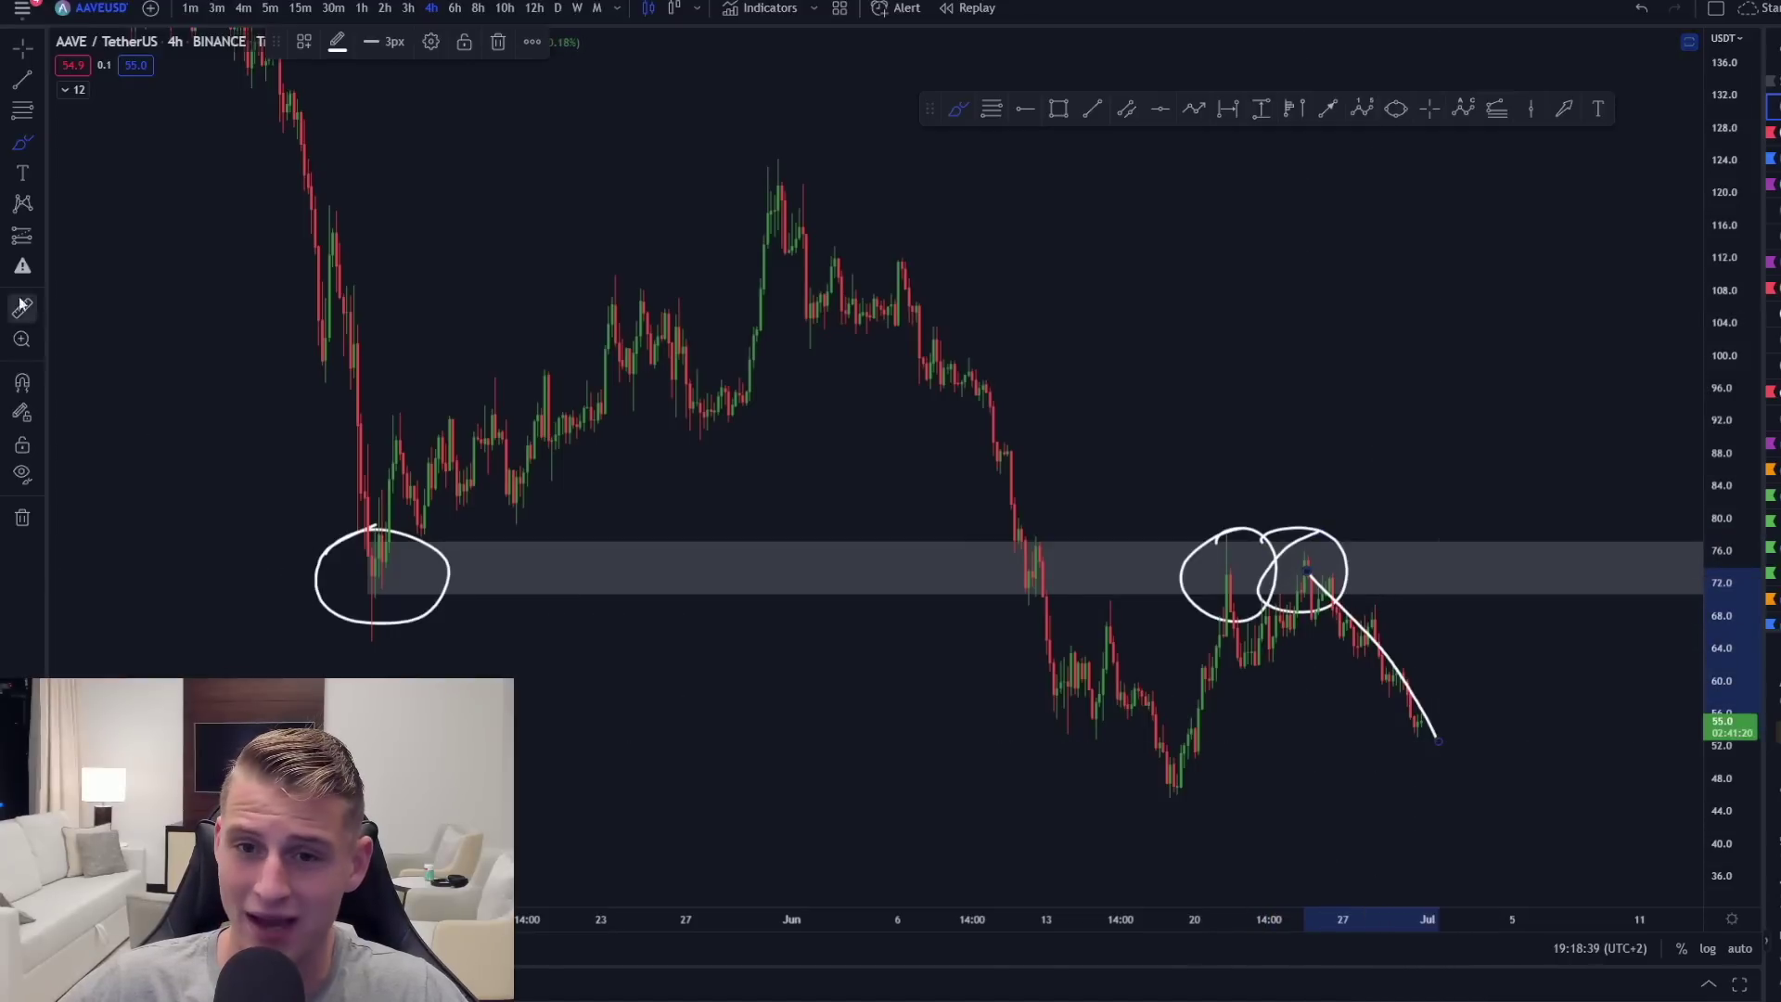
left_click(1322, 555)
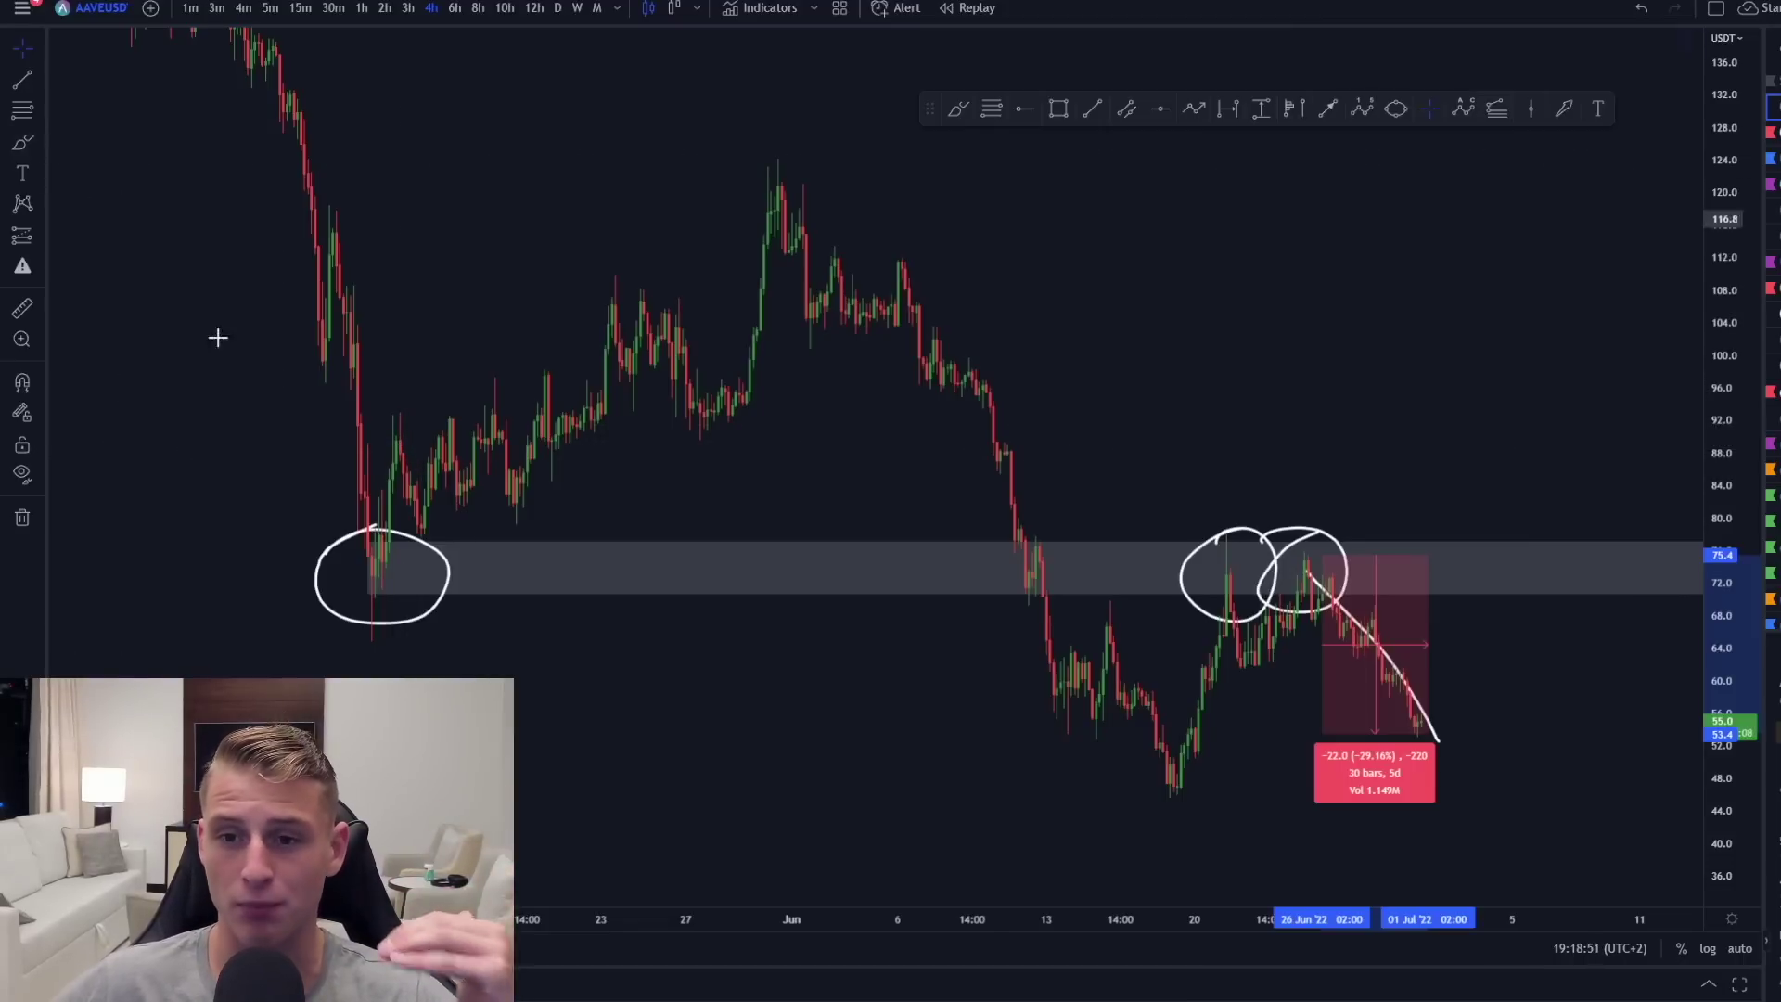
Step: Circle the May AAVE support reaction again and sketch the drop through the zone, the retest and the rejection
left_click_drag(442, 541, 411, 621)
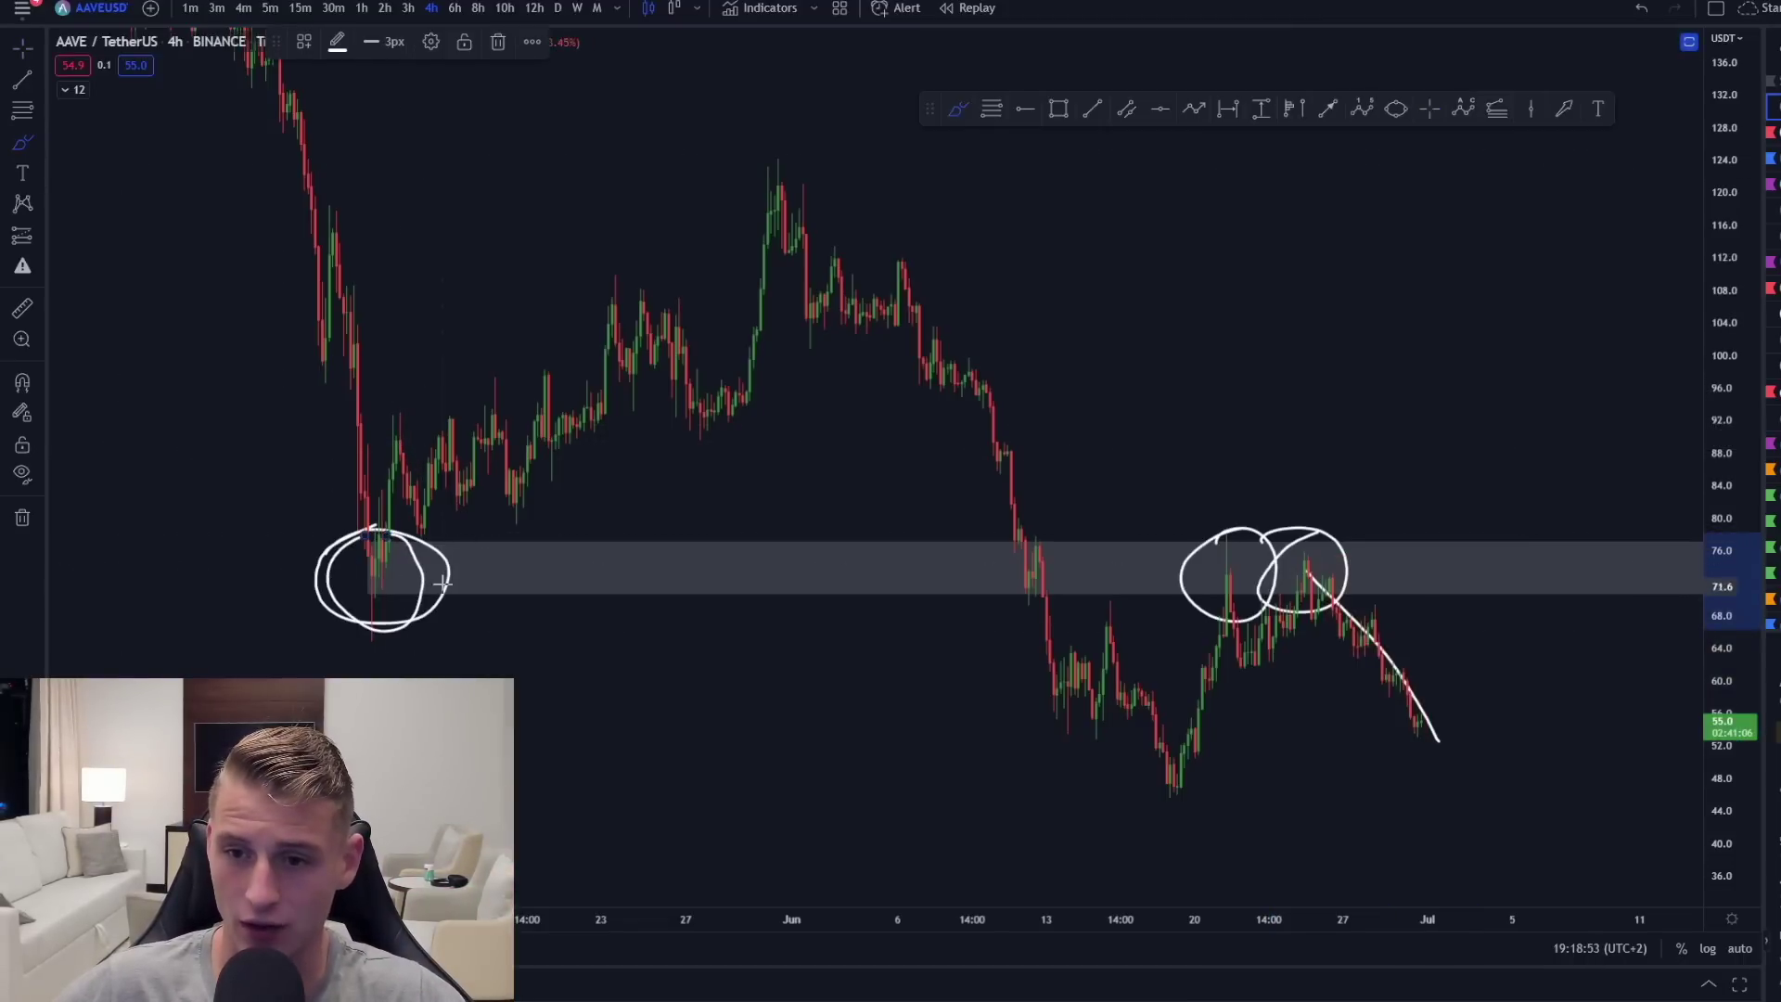
mouse_move(509, 352)
left_mouse_down()
mouse_move(742, 380)
mouse_move(1013, 815)
mouse_move(1216, 560)
mouse_move(1319, 620)
mouse_move(1445, 756)
left_mouse_up()
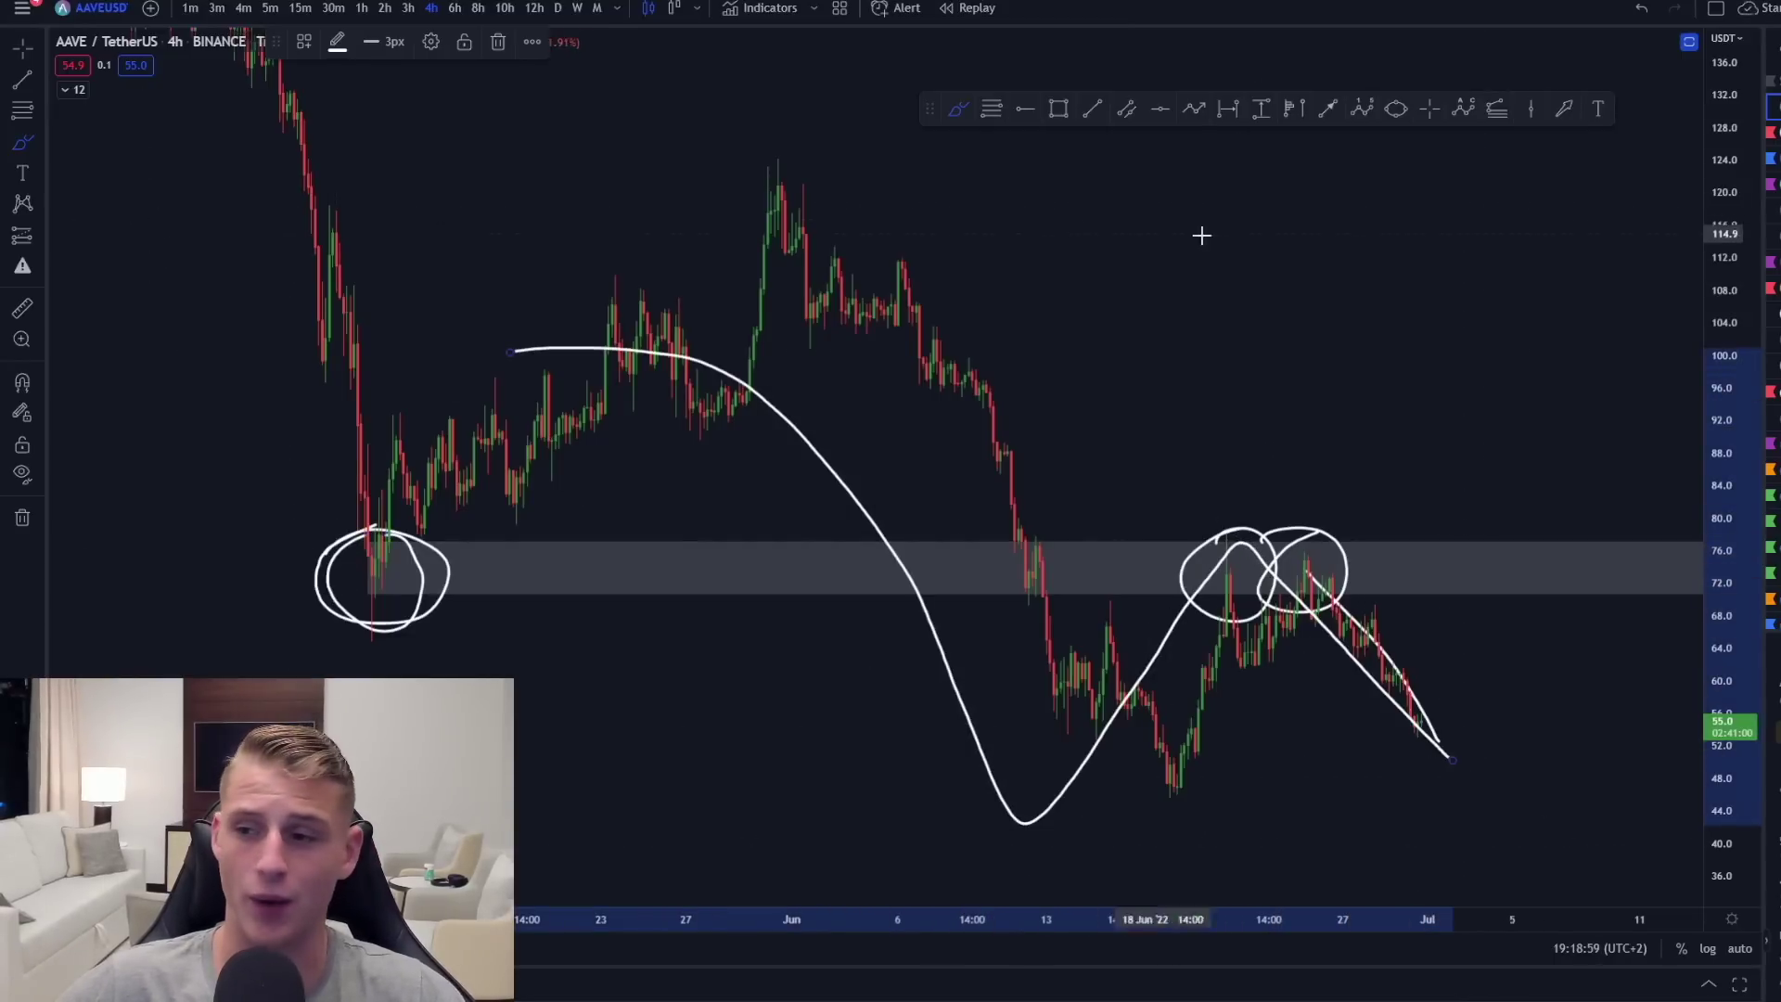
Step: Switch to the AVAX 4h chart and circle the three support reactions around 22–23
key("Down")
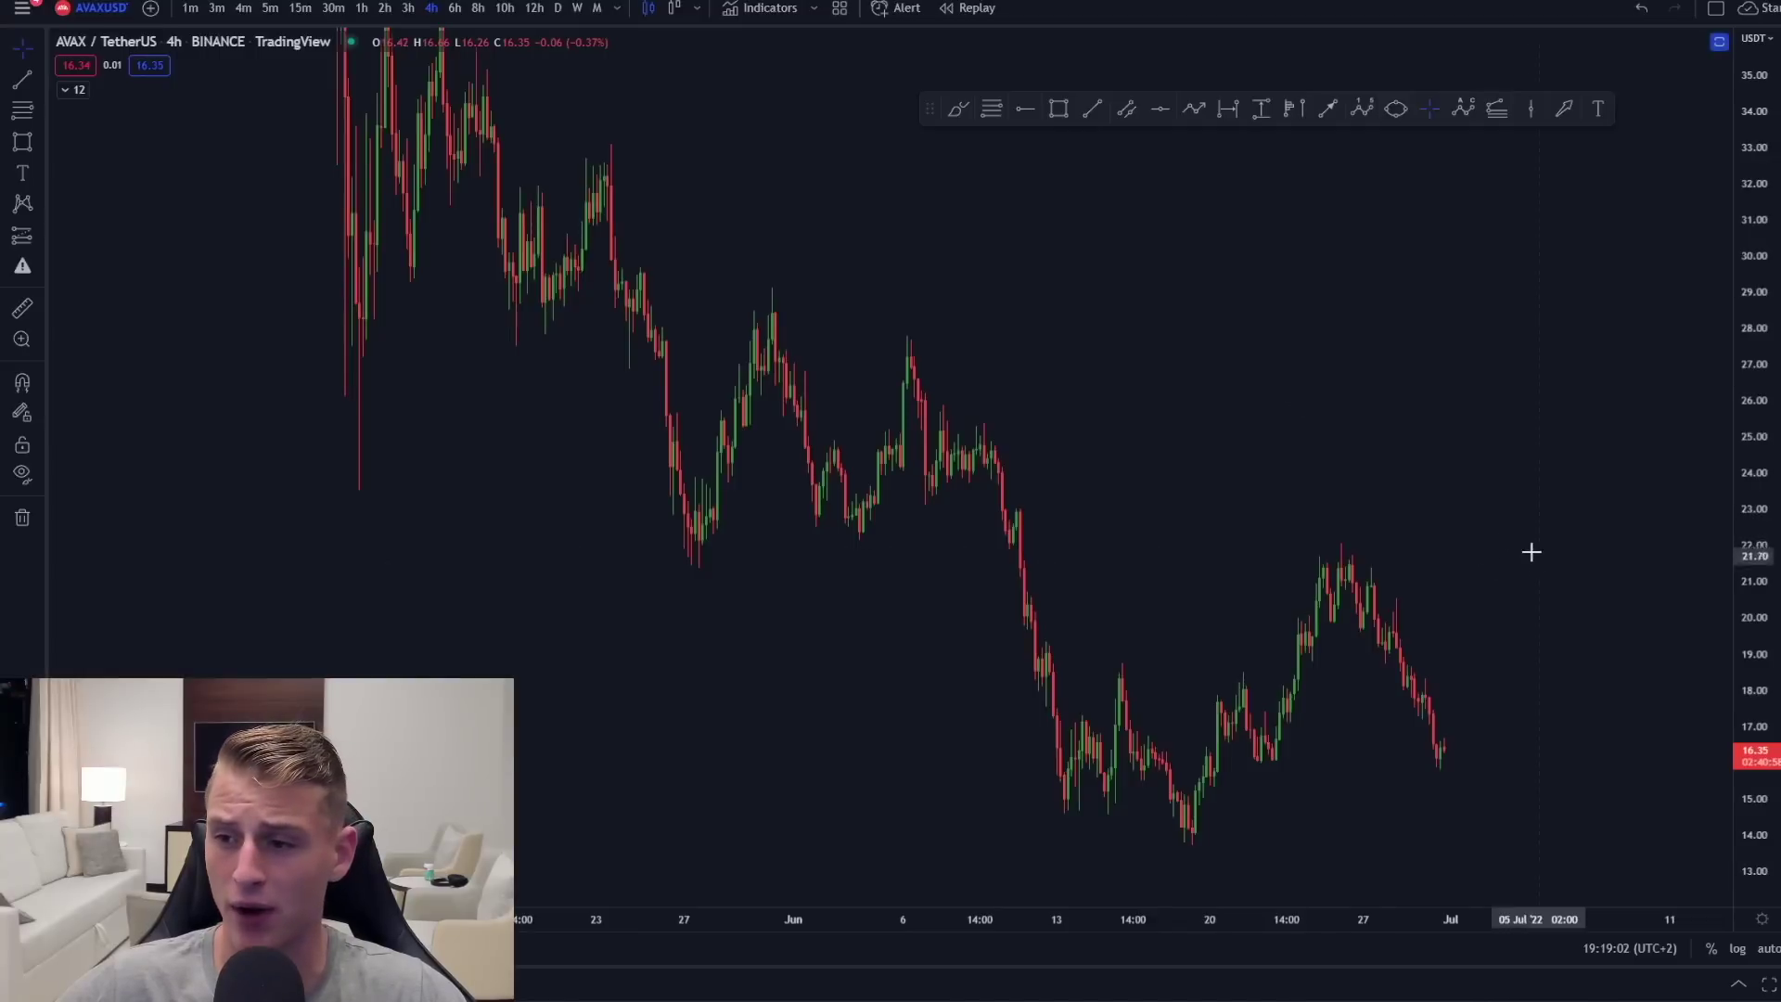
left_click(1058, 108)
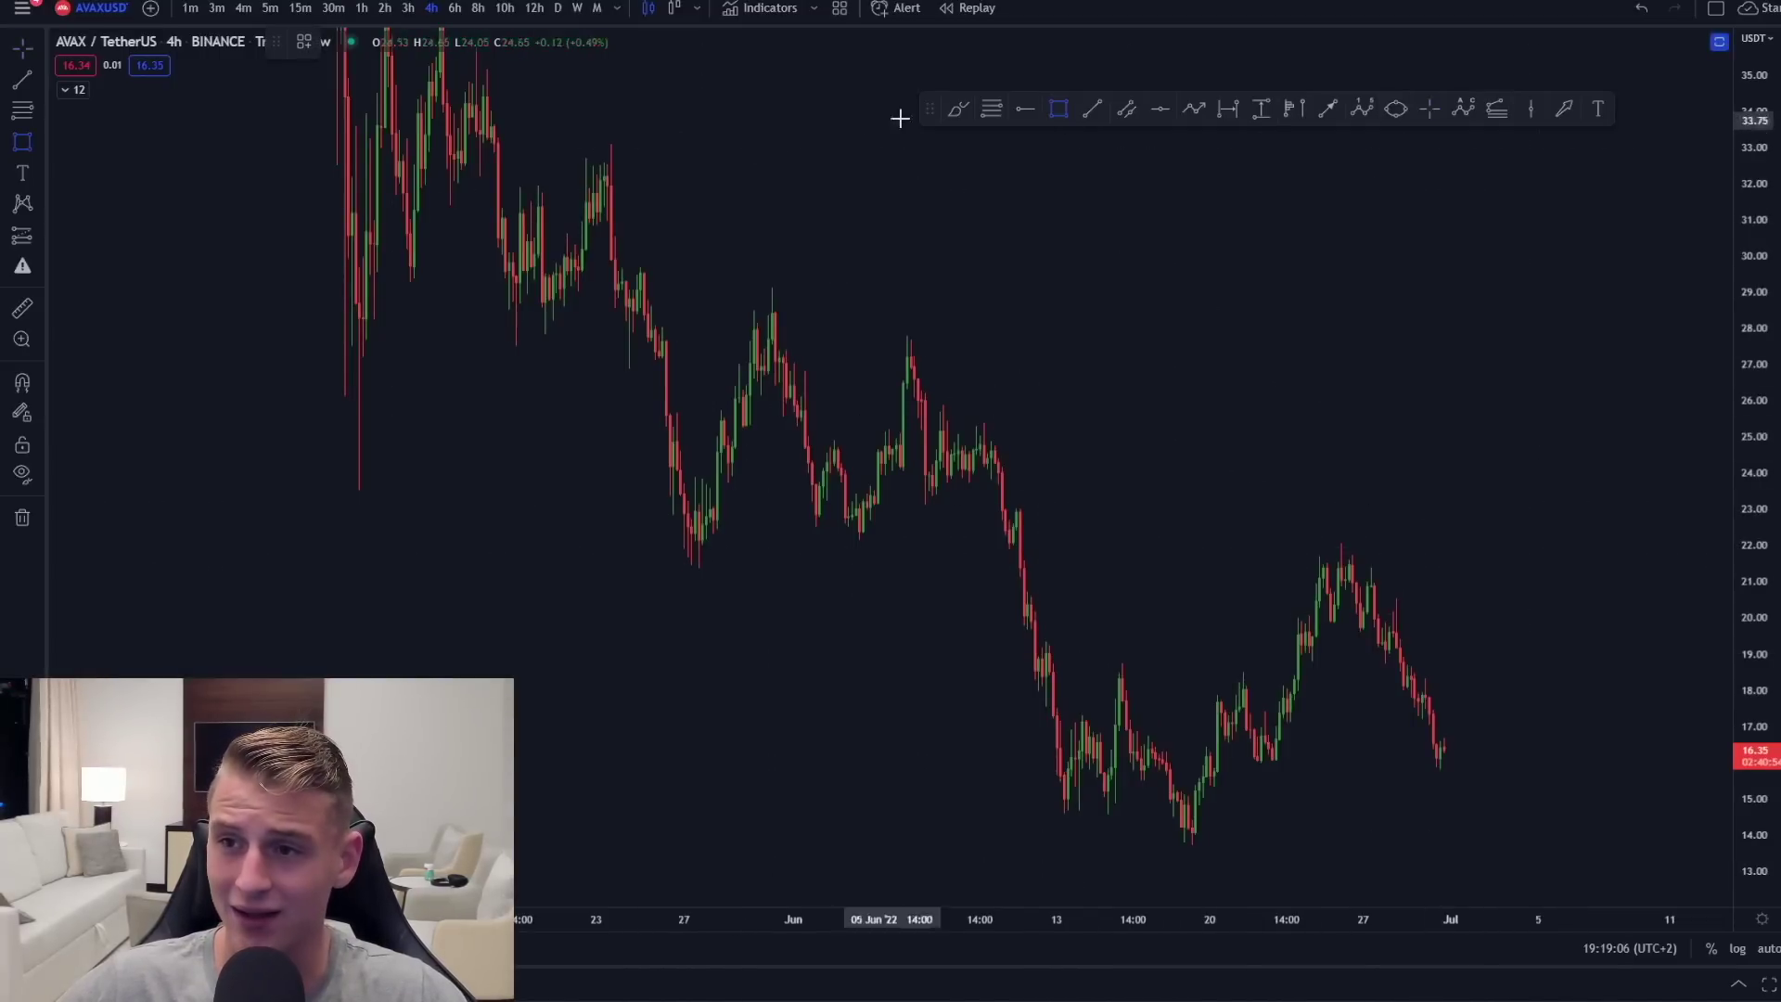
left_click(959, 108)
mouse_move(703, 491)
left_mouse_down()
mouse_move(714, 579)
mouse_move(630, 515)
left_mouse_up()
mouse_move(835, 471)
left_mouse_down()
mouse_move(777, 524)
mouse_move(821, 496)
left_mouse_up()
left_click_drag(1006, 498, 1057, 492)
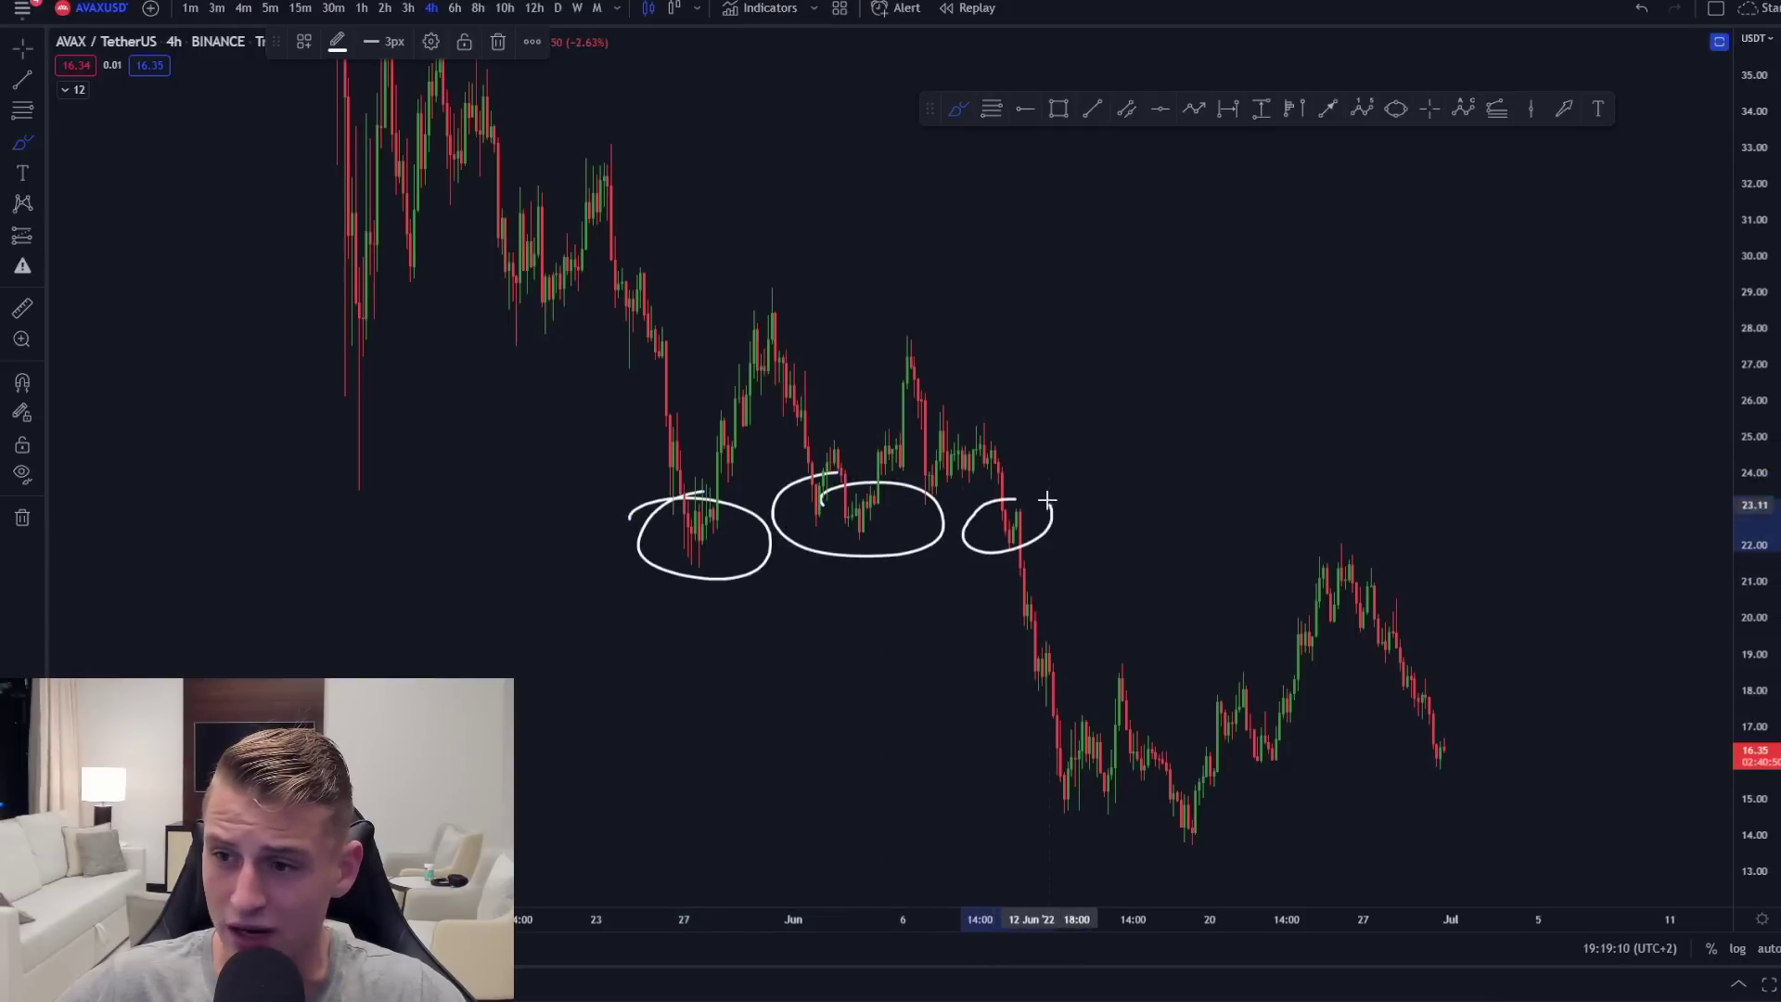
Step: Undo the AVAX support circles and draw a rectangle zone at about 21.97–22.97 from the late-May low onward
key("ctrl+z")
left_click(1060, 109)
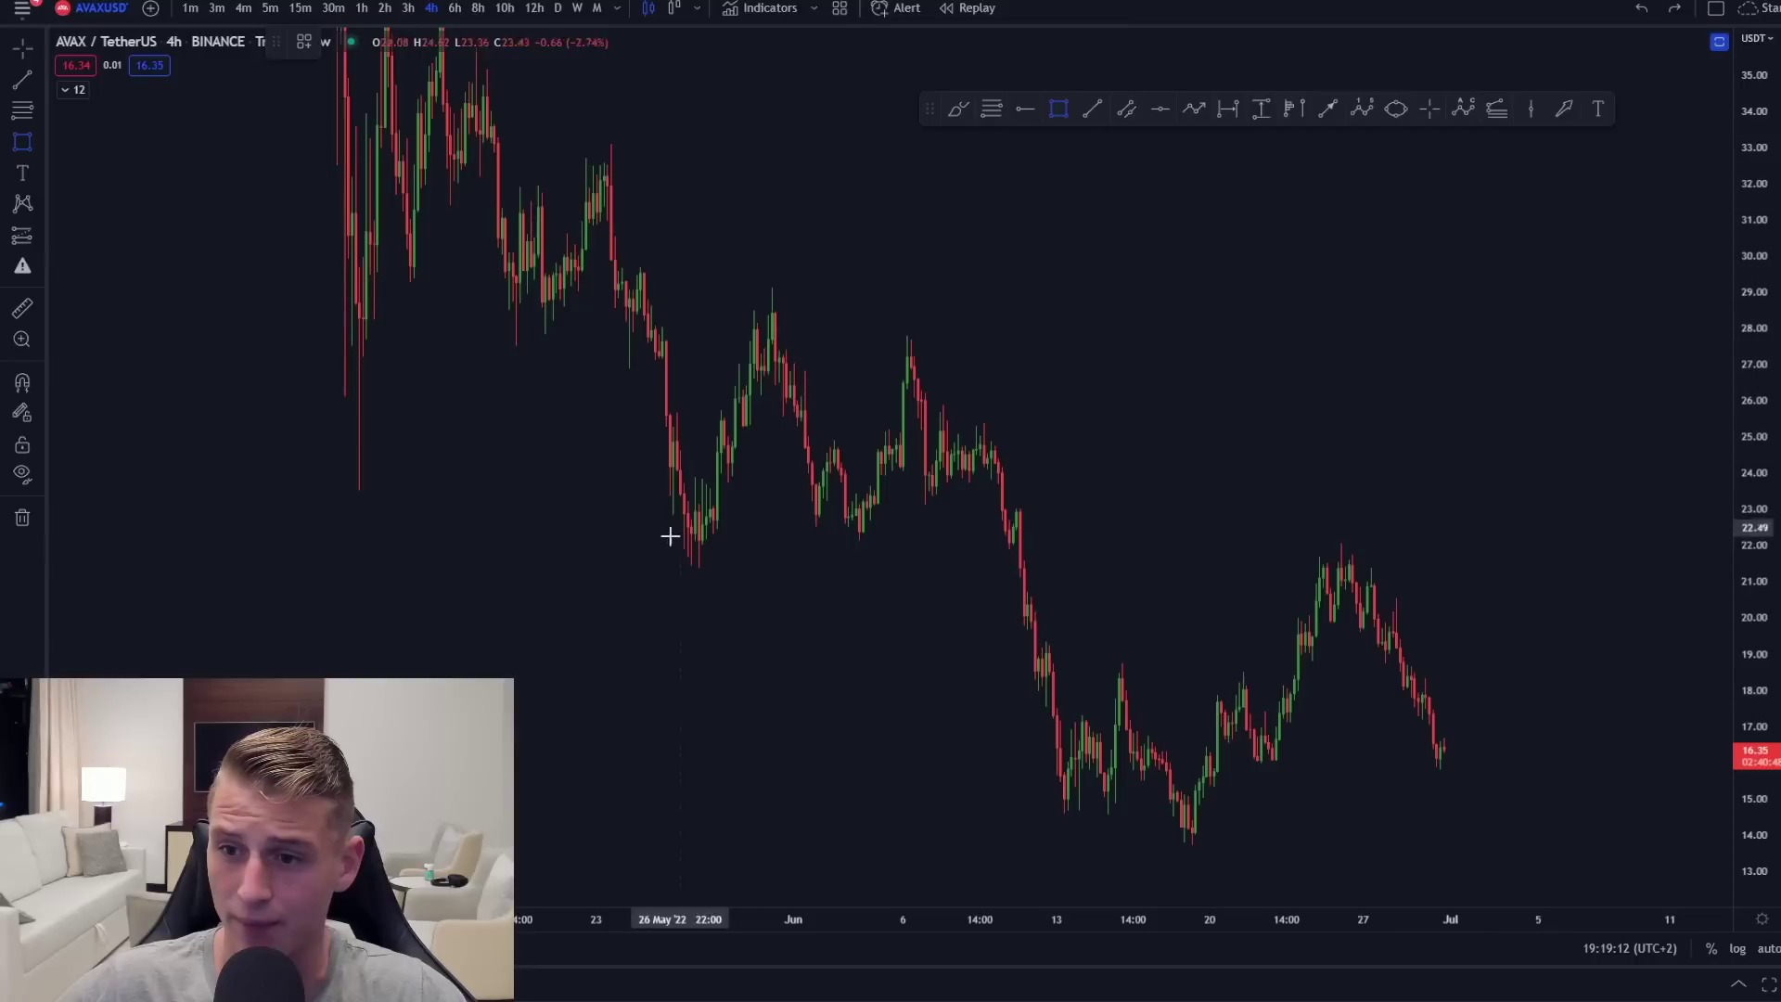
left_click(654, 548)
left_click(657, 510)
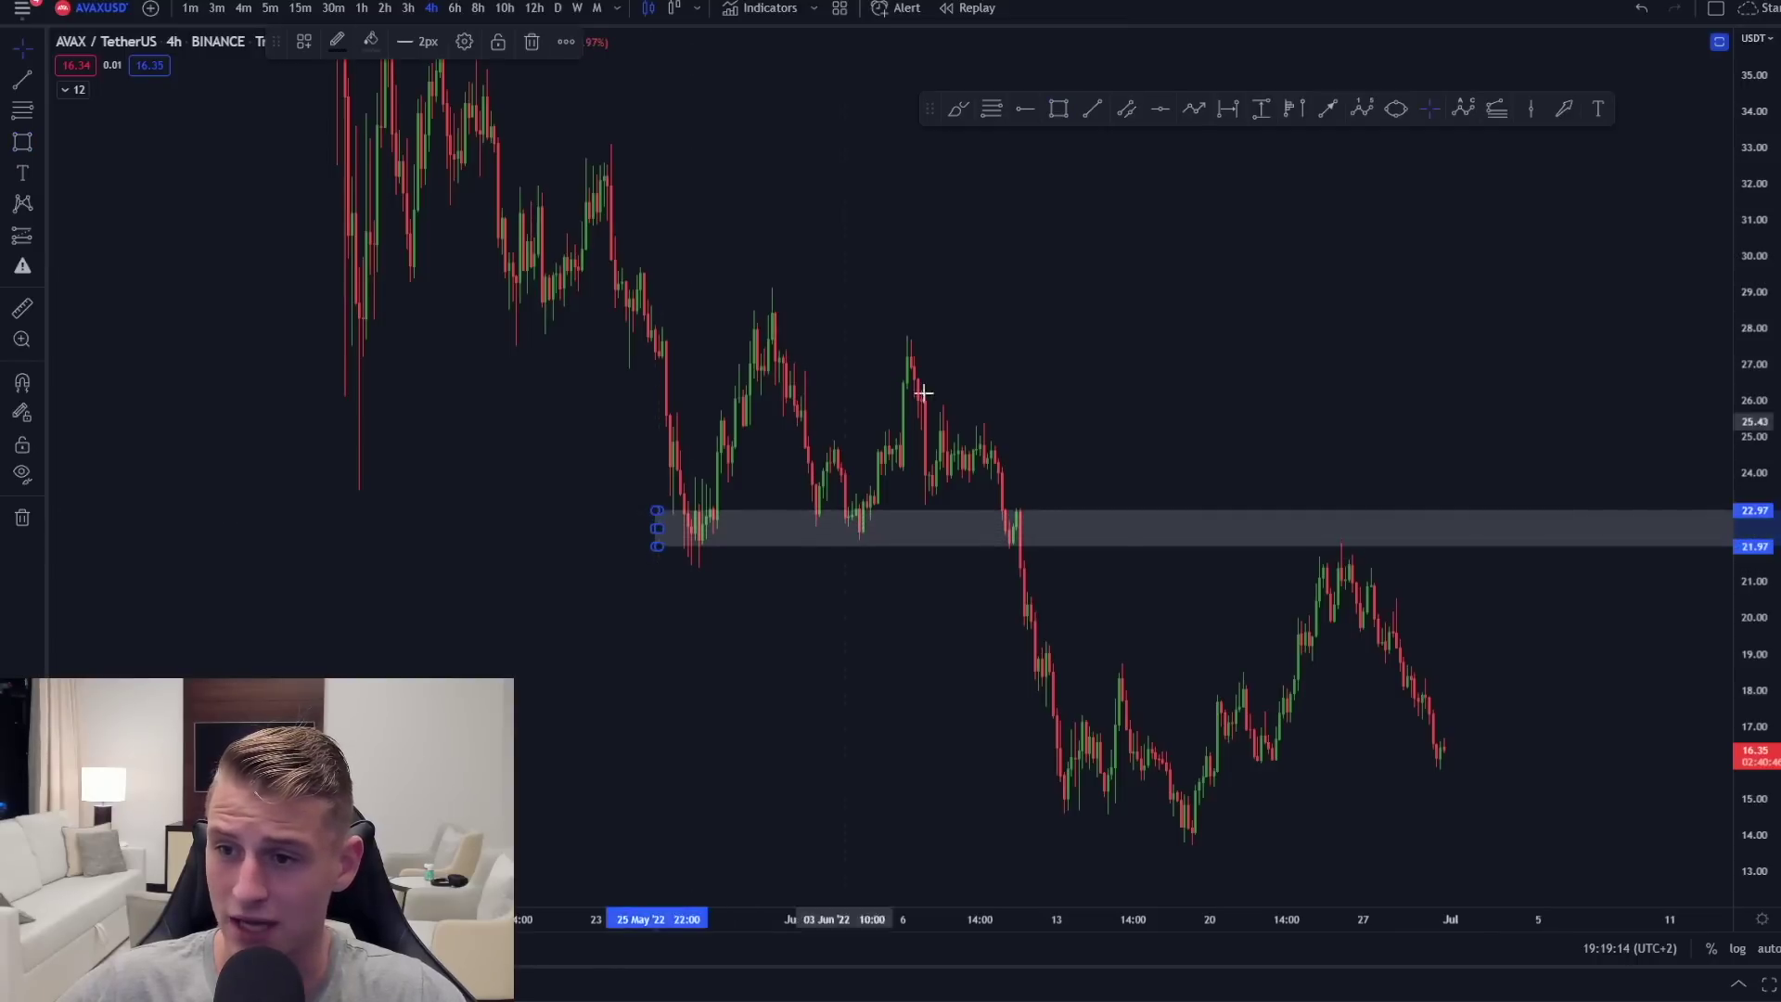
left_click(1231, 425)
Step: Sketch AVAX's bounces off the zone, the breakdown and the late-June retest, and mark the three lower highs with horizontal strokes
left_click_drag(715, 508, 797, 445)
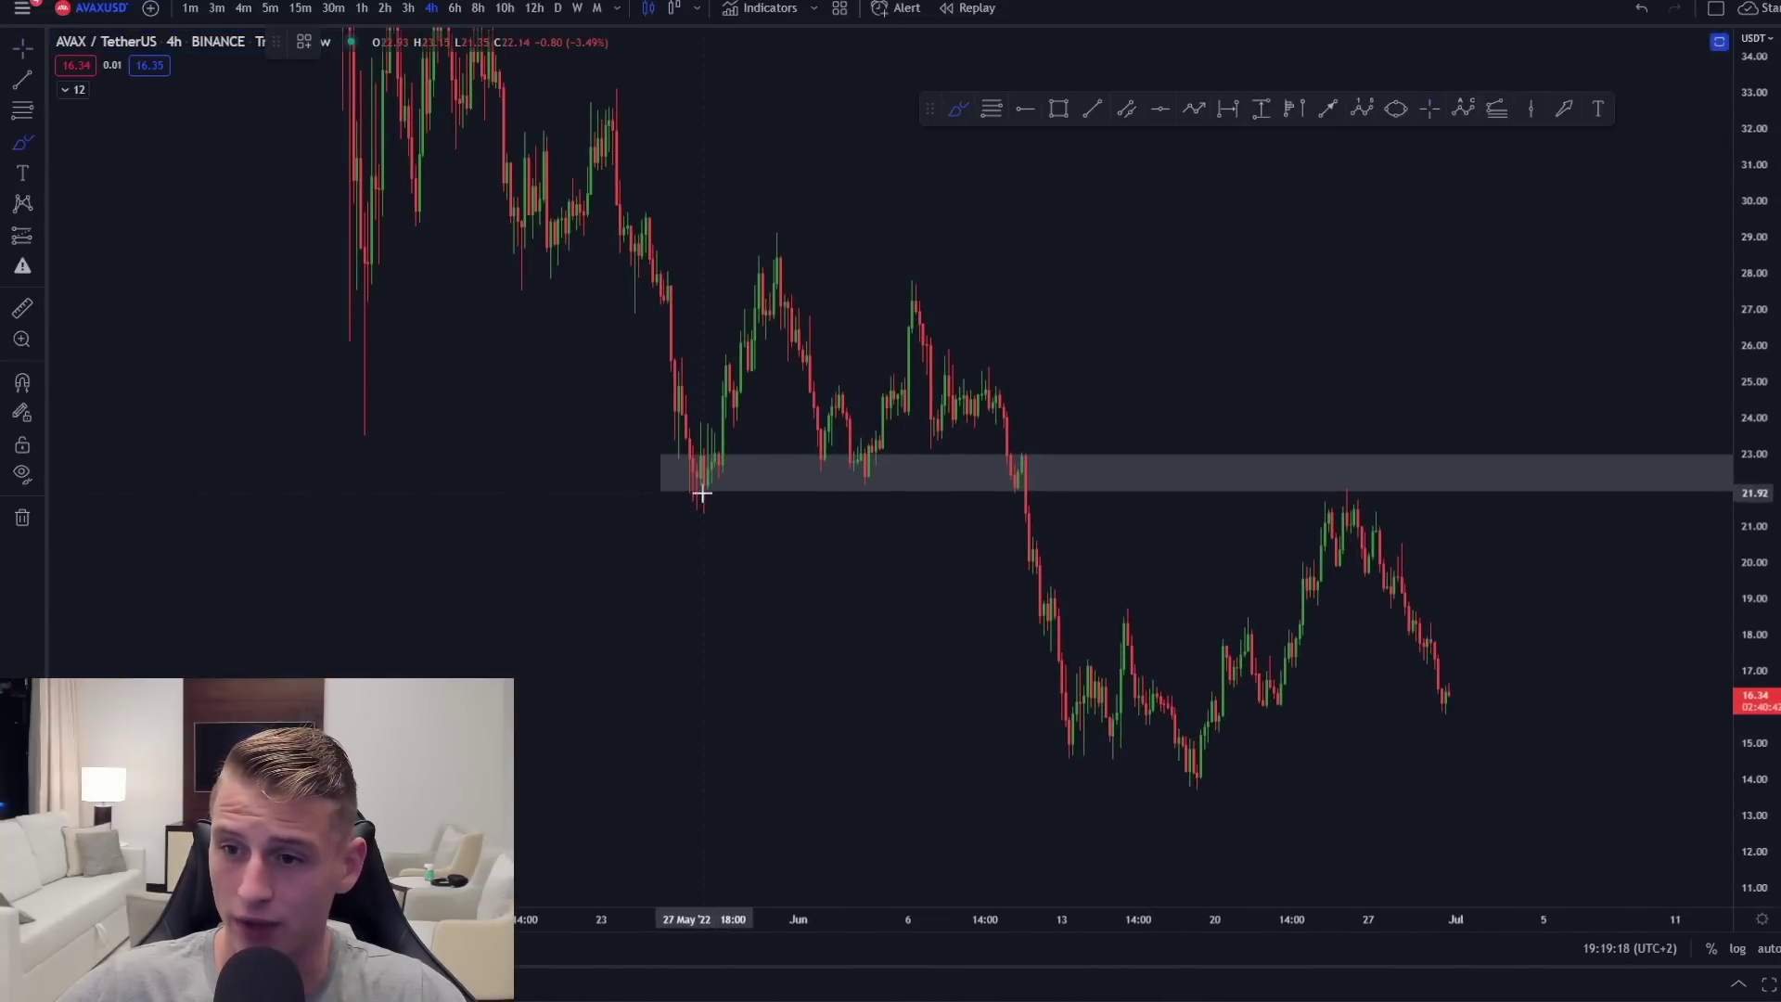
left_click_drag(703, 494, 796, 291)
left_click_drag(825, 443, 935, 283)
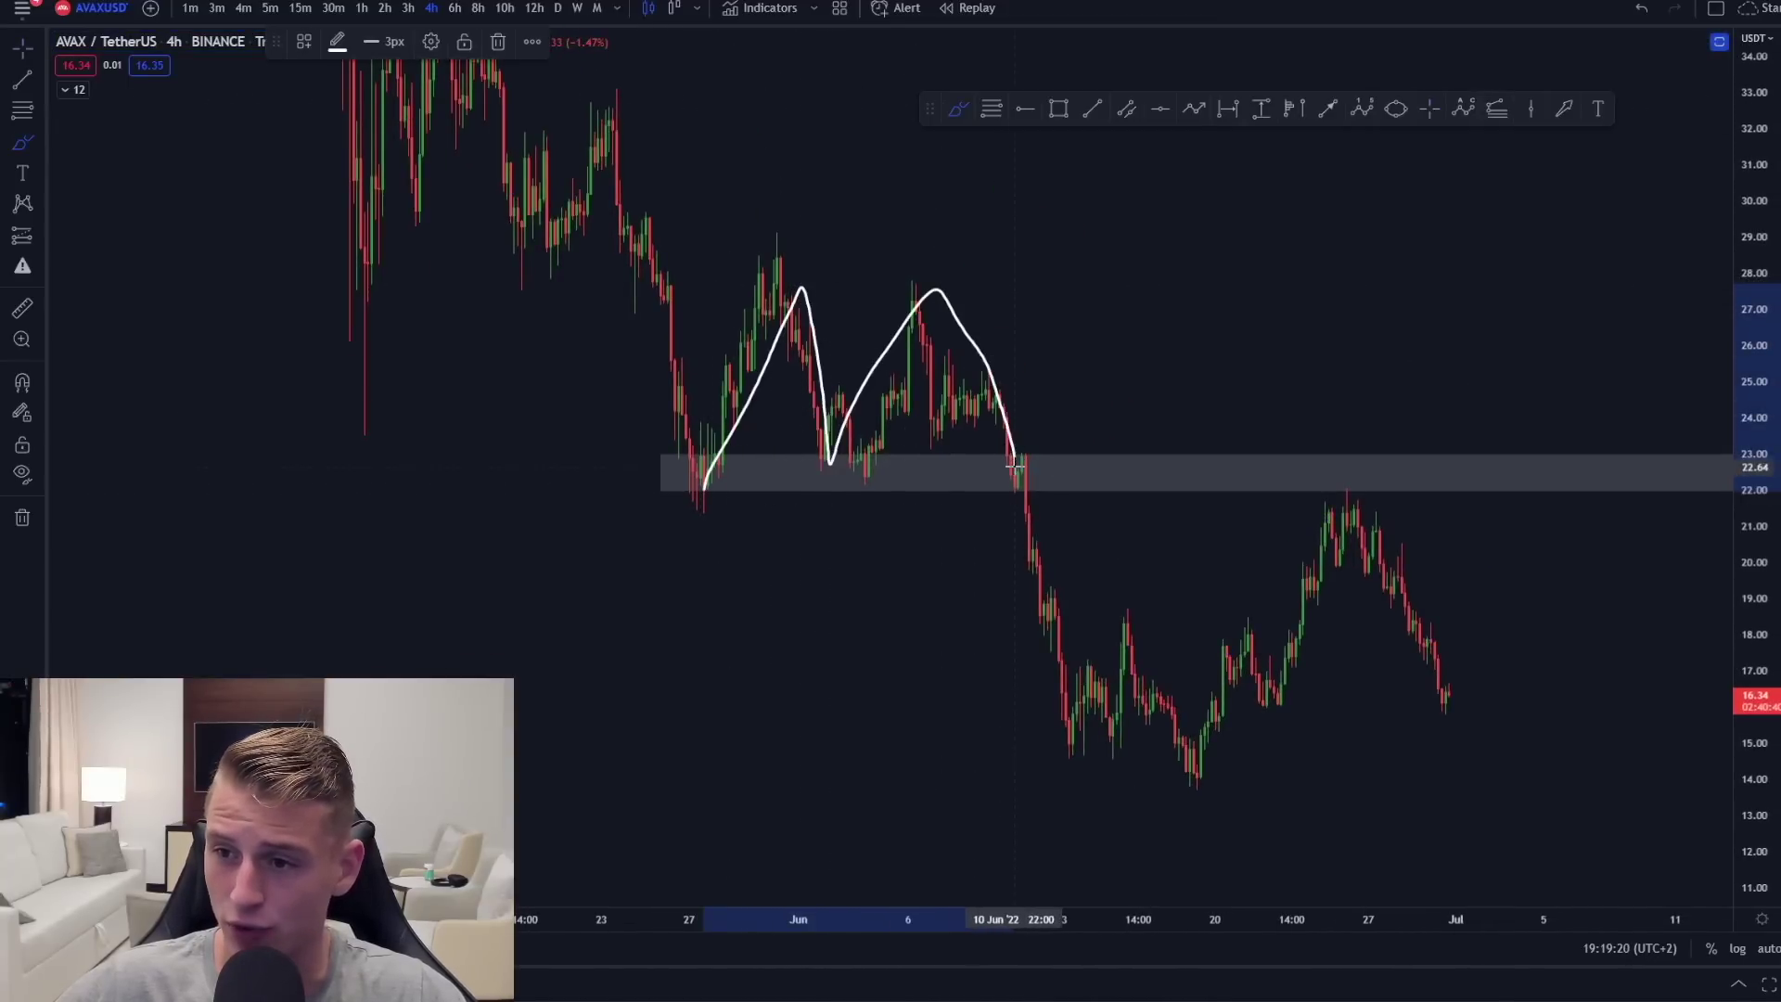
mouse_move(1037, 545)
left_mouse_down()
mouse_move(1109, 815)
mouse_move(1329, 476)
left_mouse_up()
left_click_drag(1445, 657, 1472, 692)
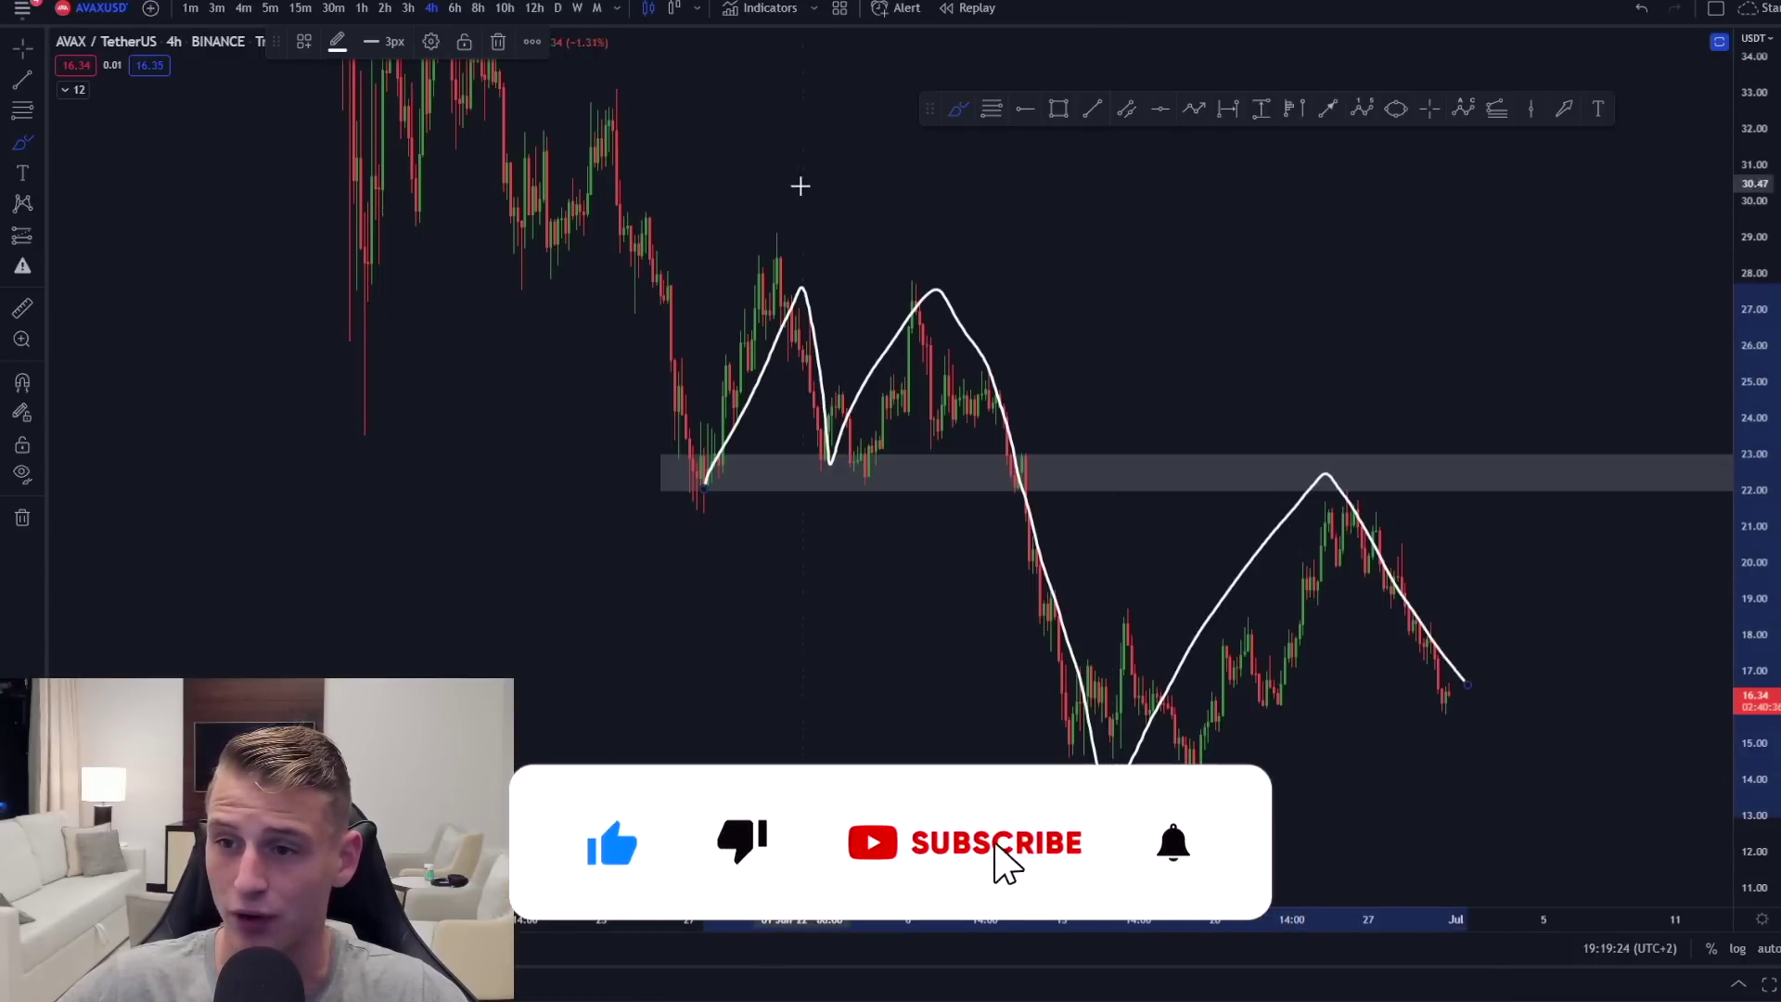
mouse_move(719, 252)
left_mouse_down()
mouse_move(816, 252)
mouse_move(980, 304)
left_mouse_up()
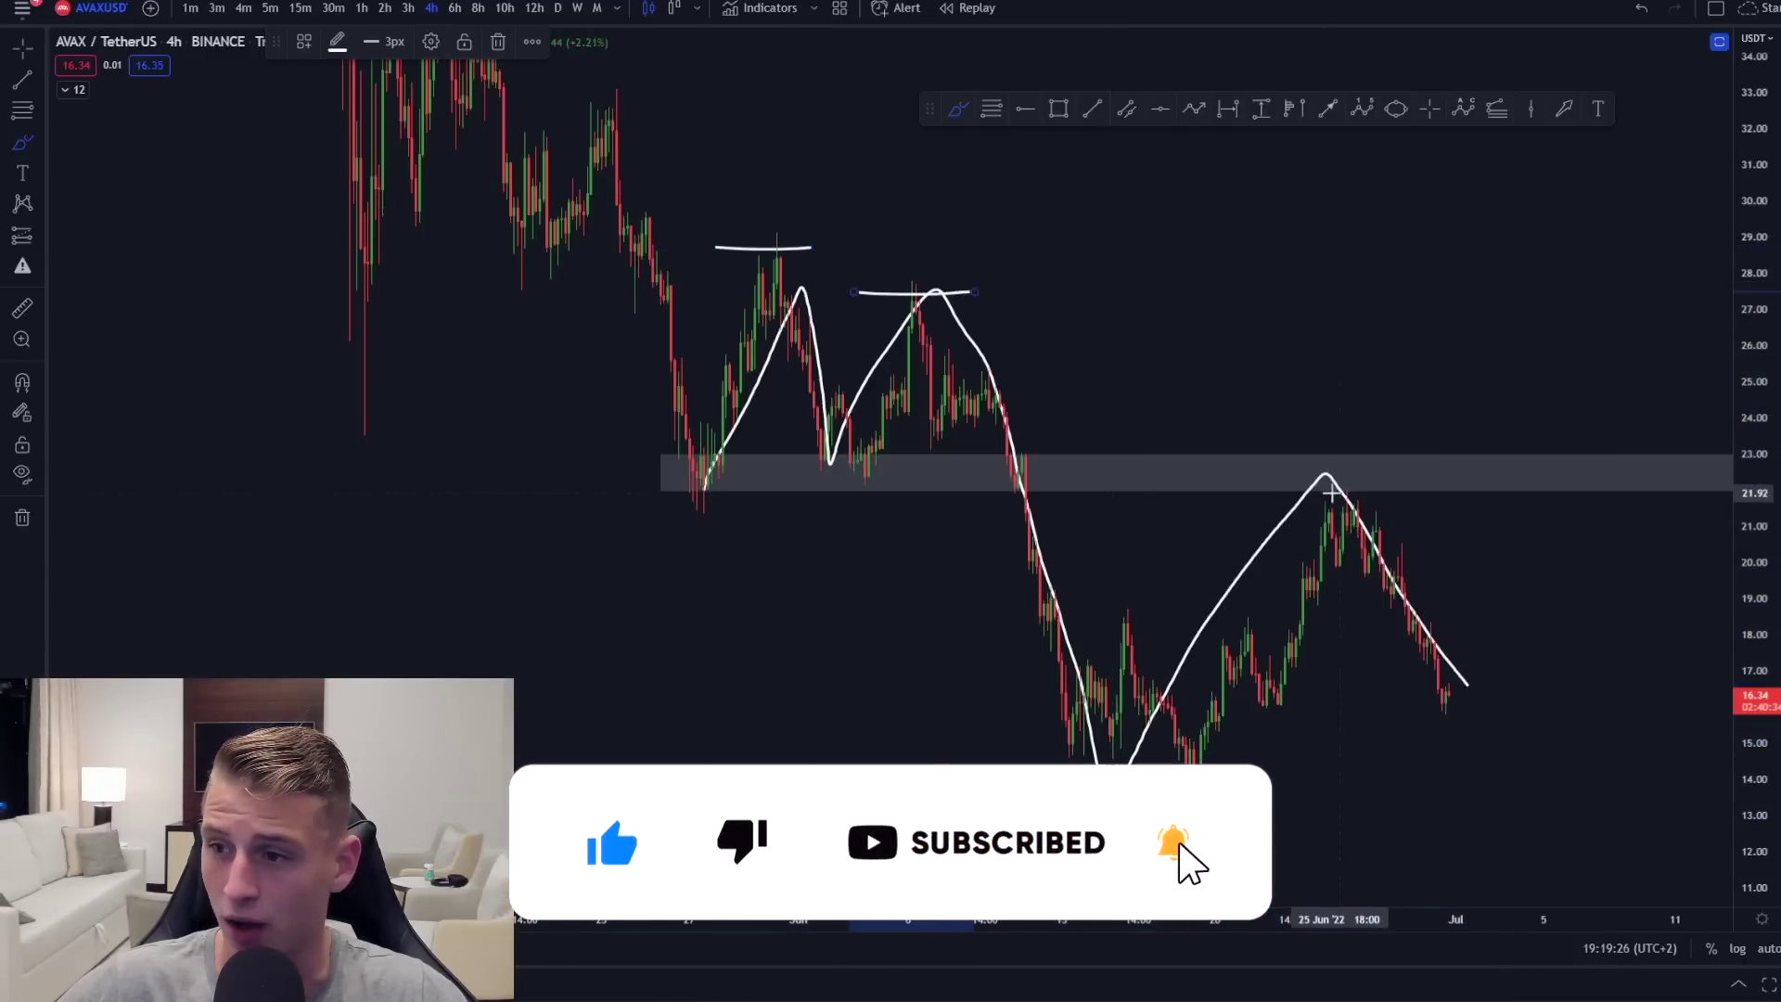
left_click_drag(1266, 489, 1412, 492)
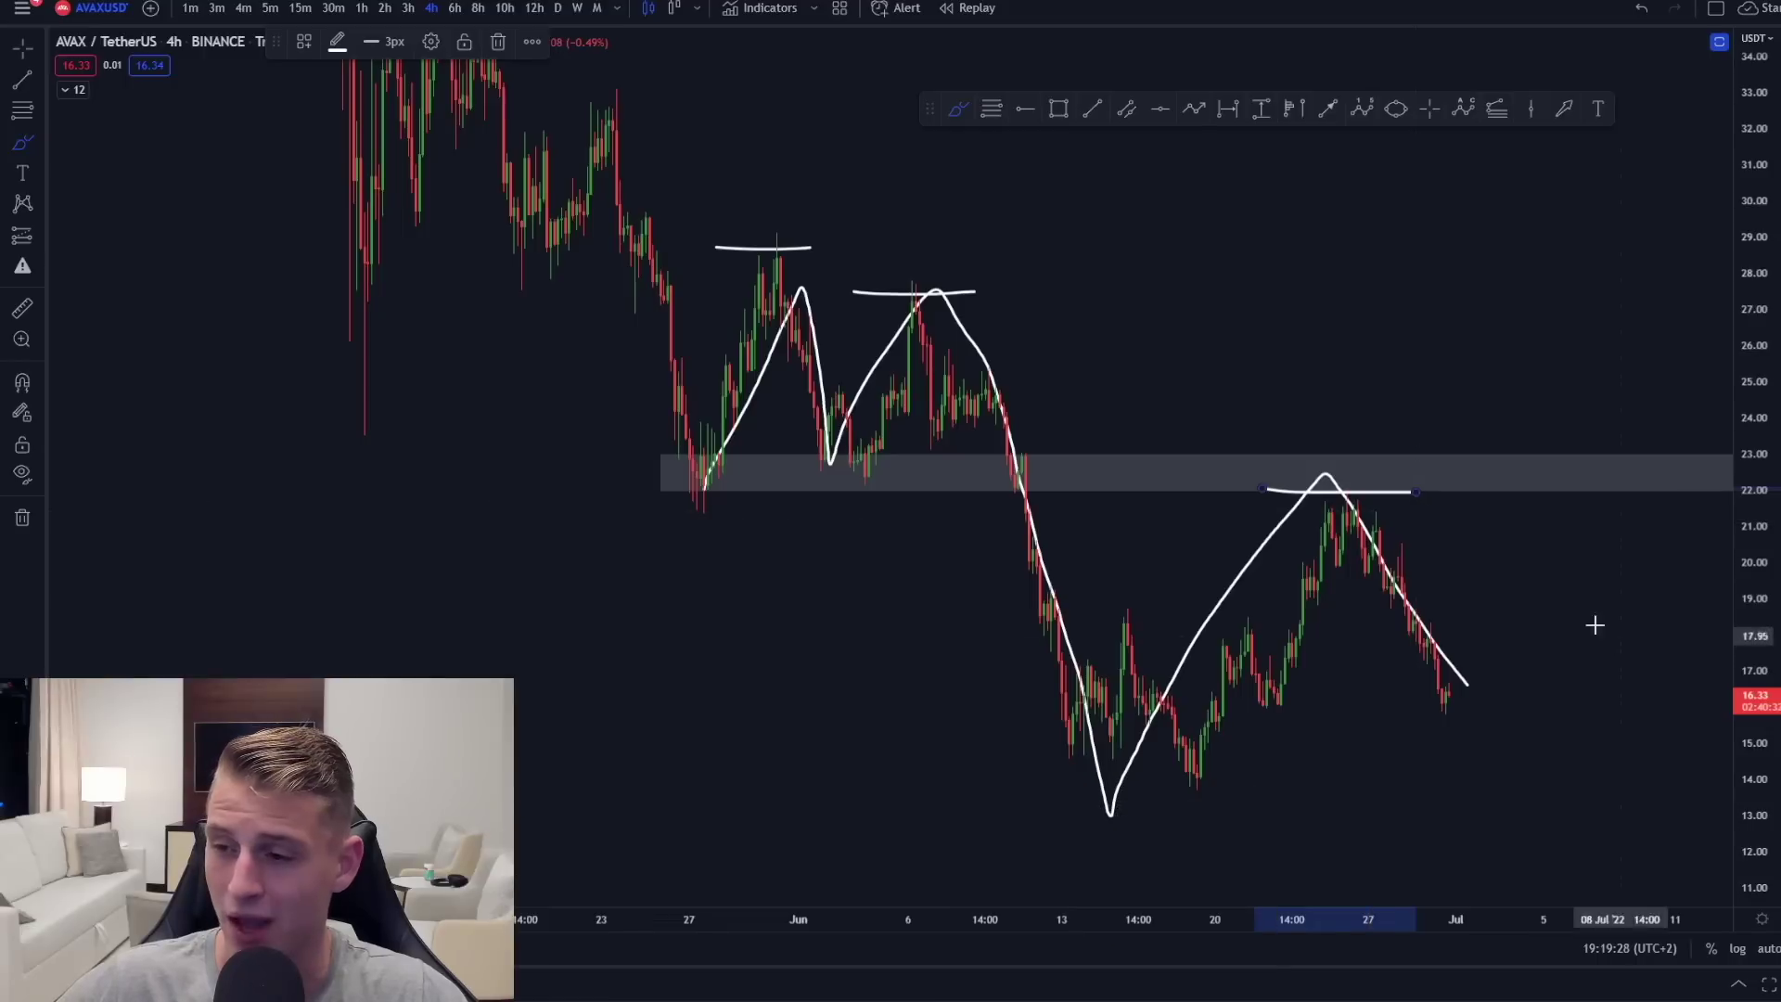
Step: Undo the three high marks and the price-path sketch on the AVAX chart
key("ctrl+z")
key("ctrl+z")
key("ctrl+z")
key("ctrl+z")
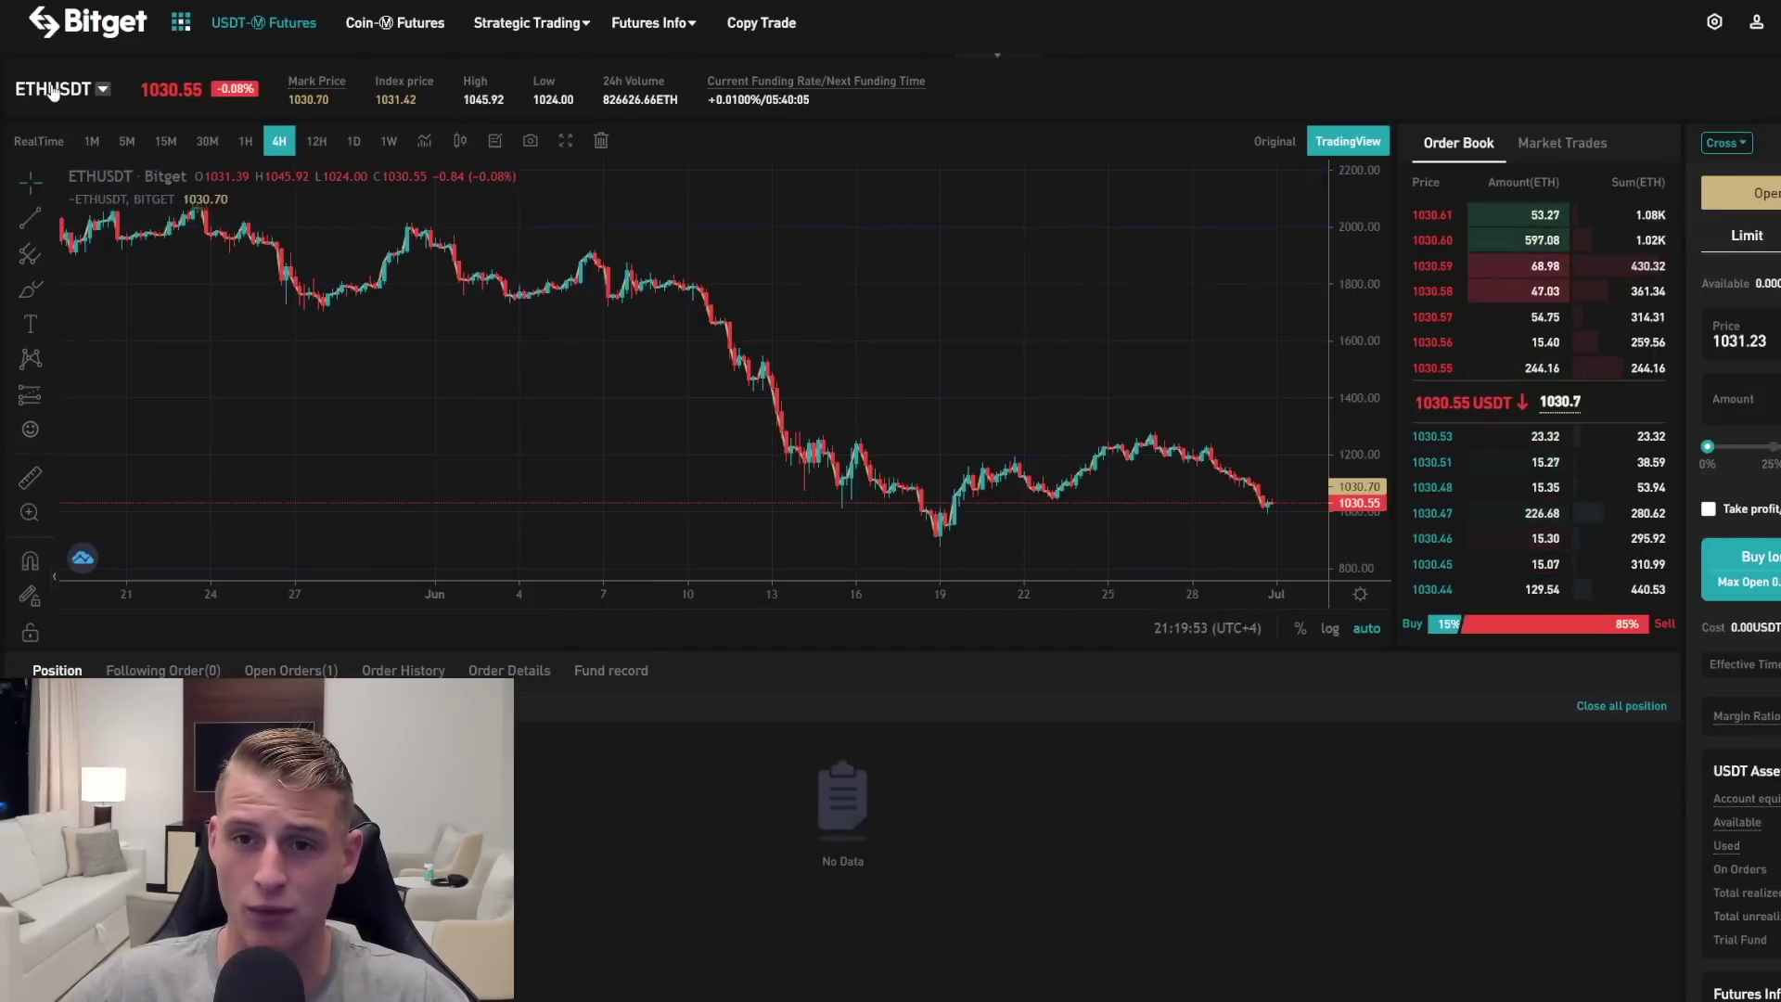
Step: Switch to Bitget's USDT-M futures, search the contracts for "avax" and open the AVAX contract
left_click(52, 90)
left_click(82, 159)
type("avax")
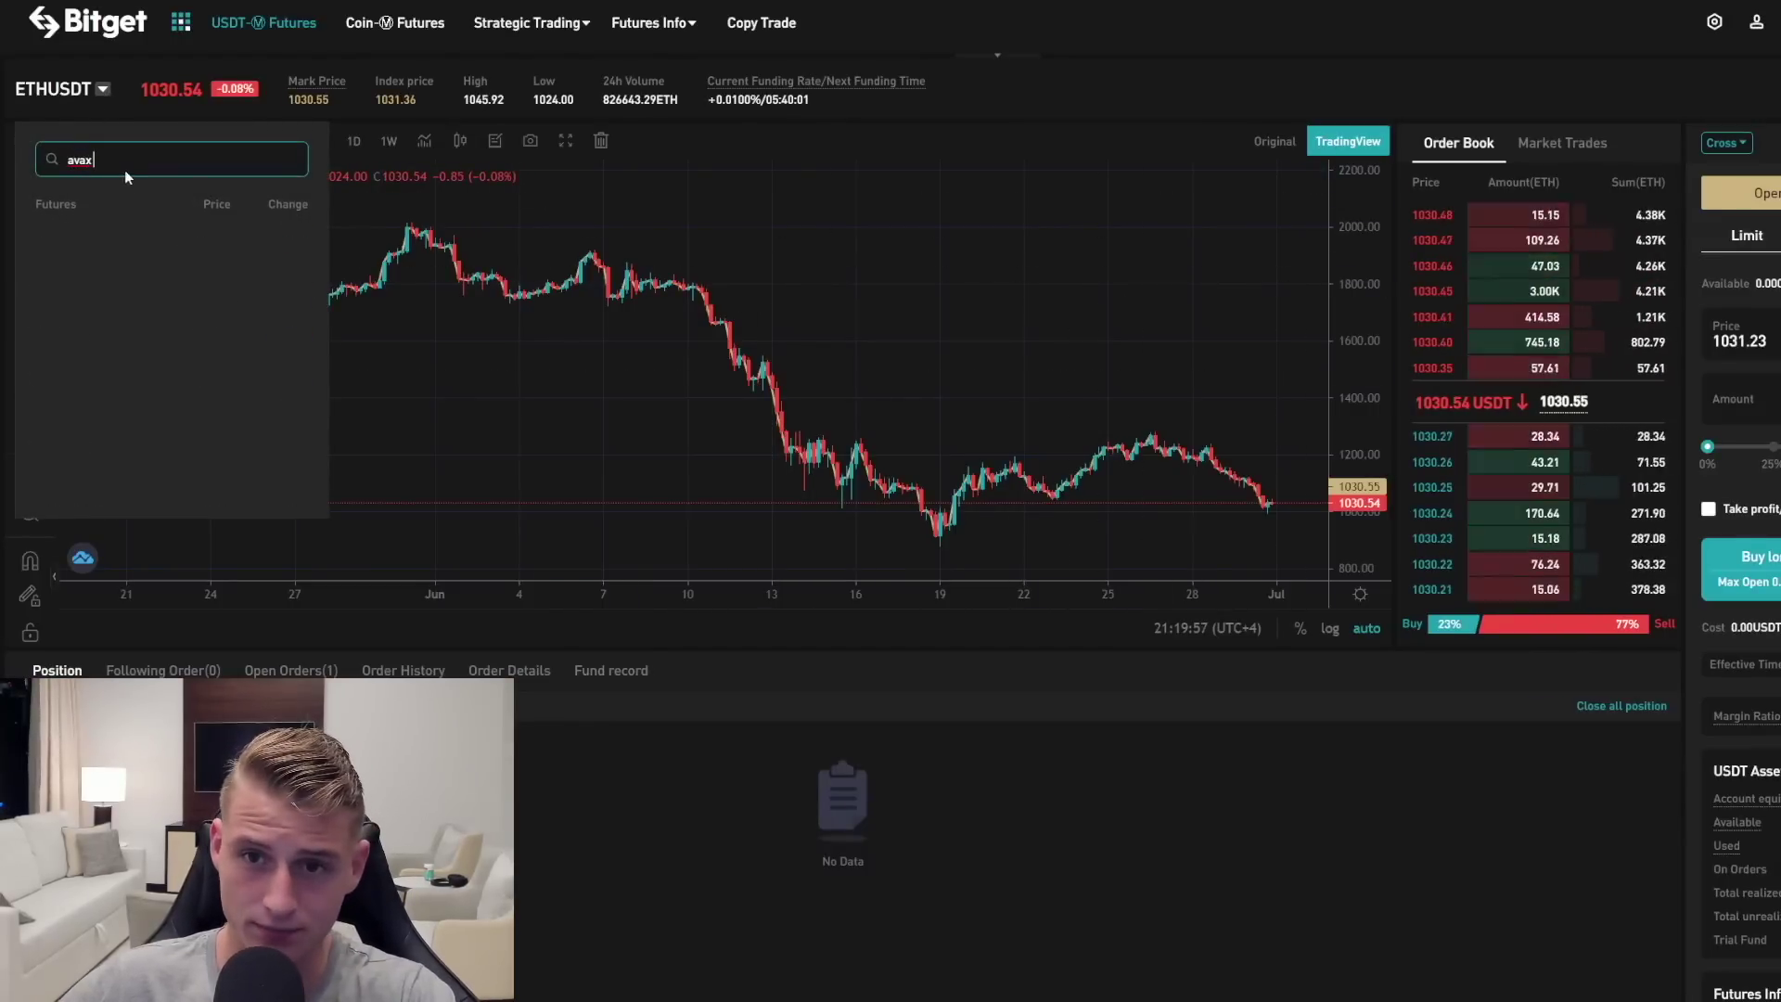
left_click(98, 253)
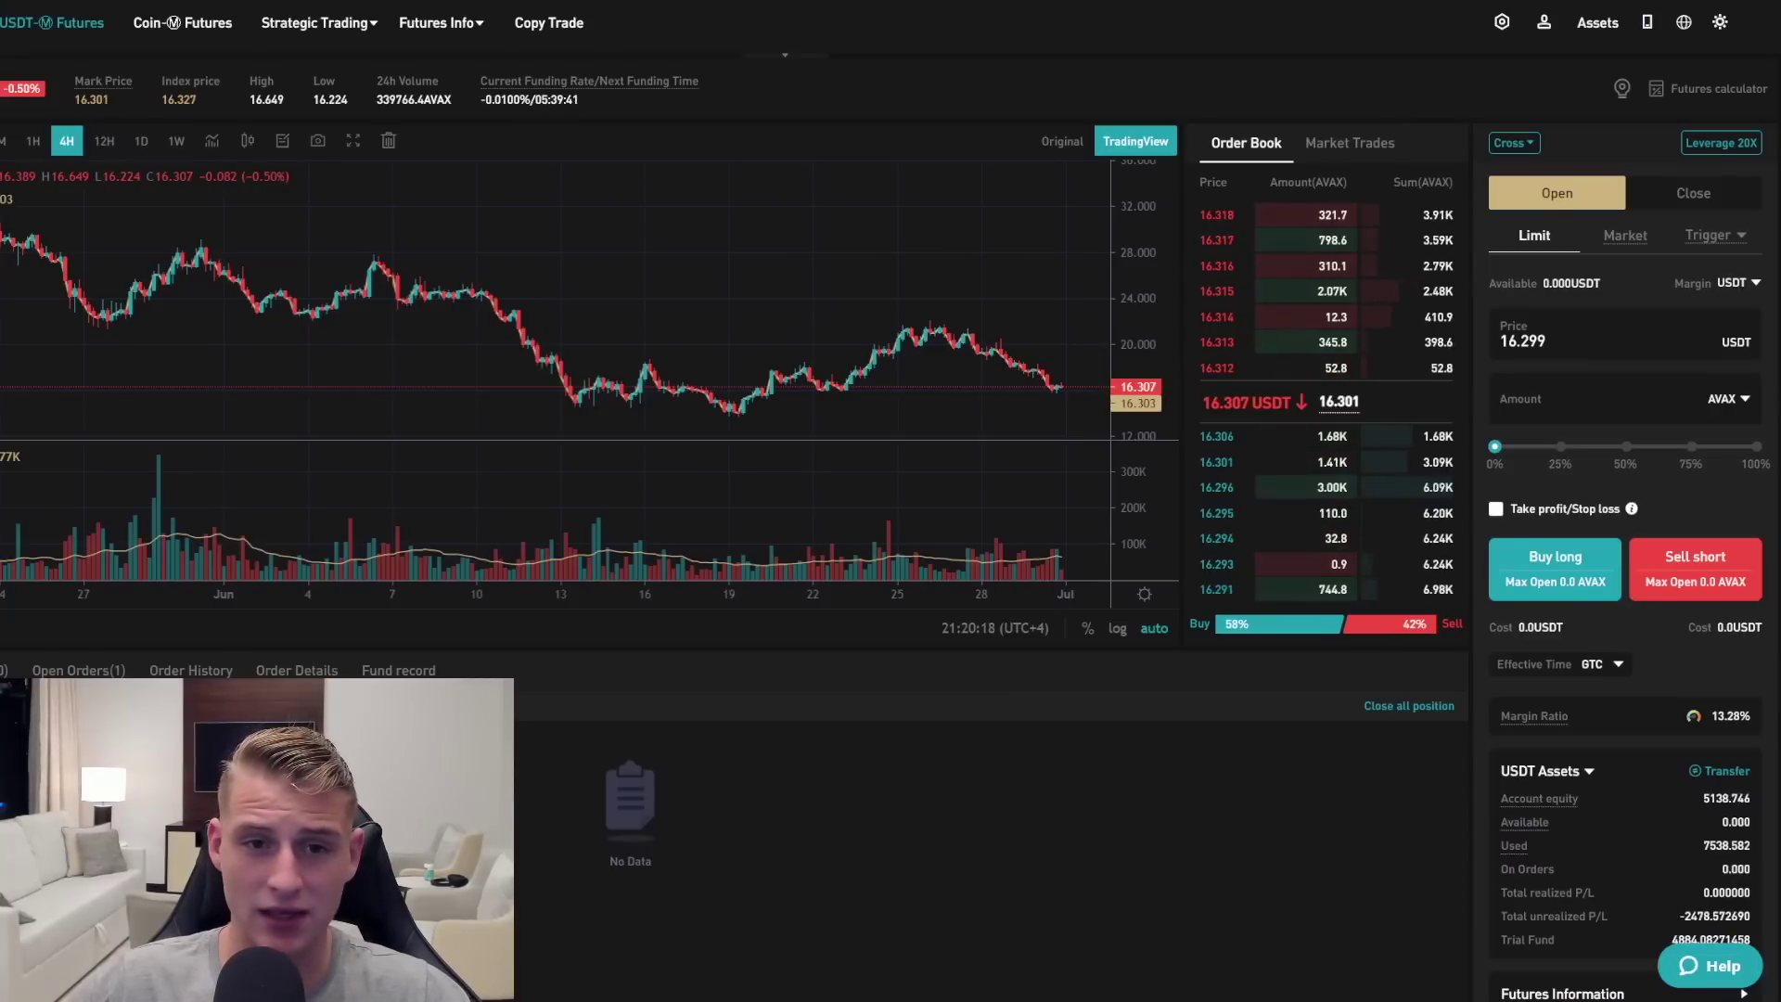
Step: Set the AVAX opening order type to Limit and enable Take profit/Stop loss
left_click(1604, 239)
left_click(1521, 239)
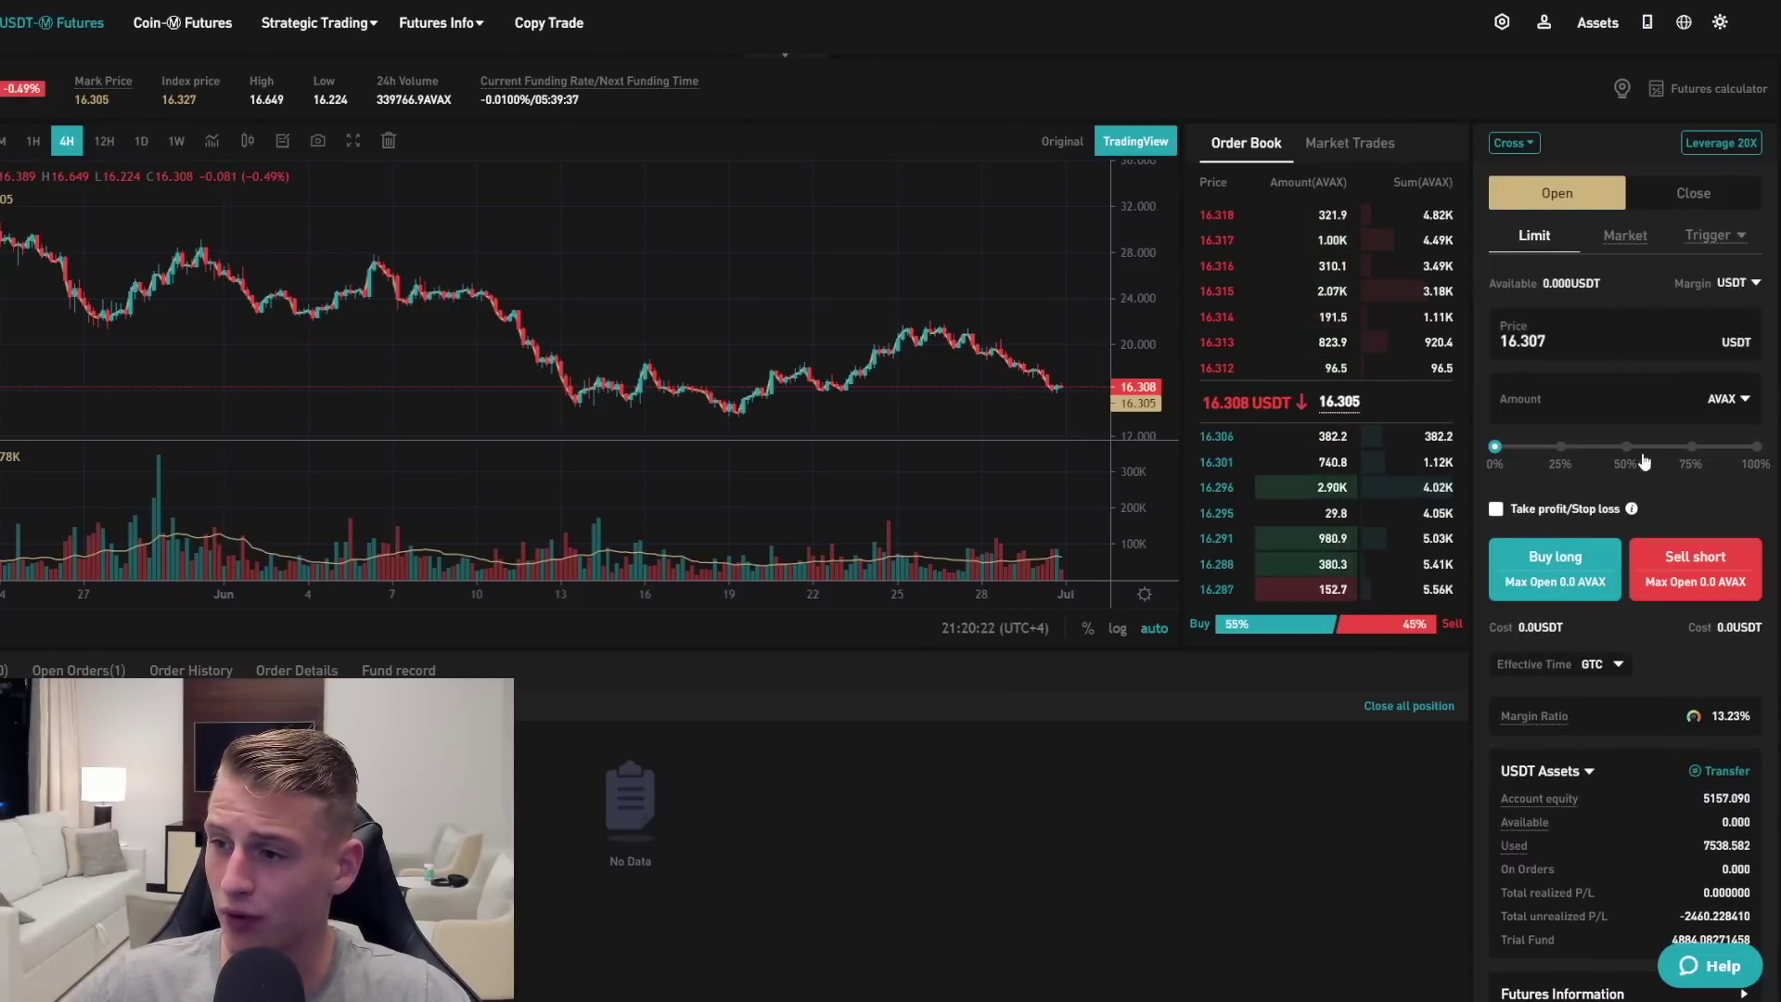
left_click(1496, 510)
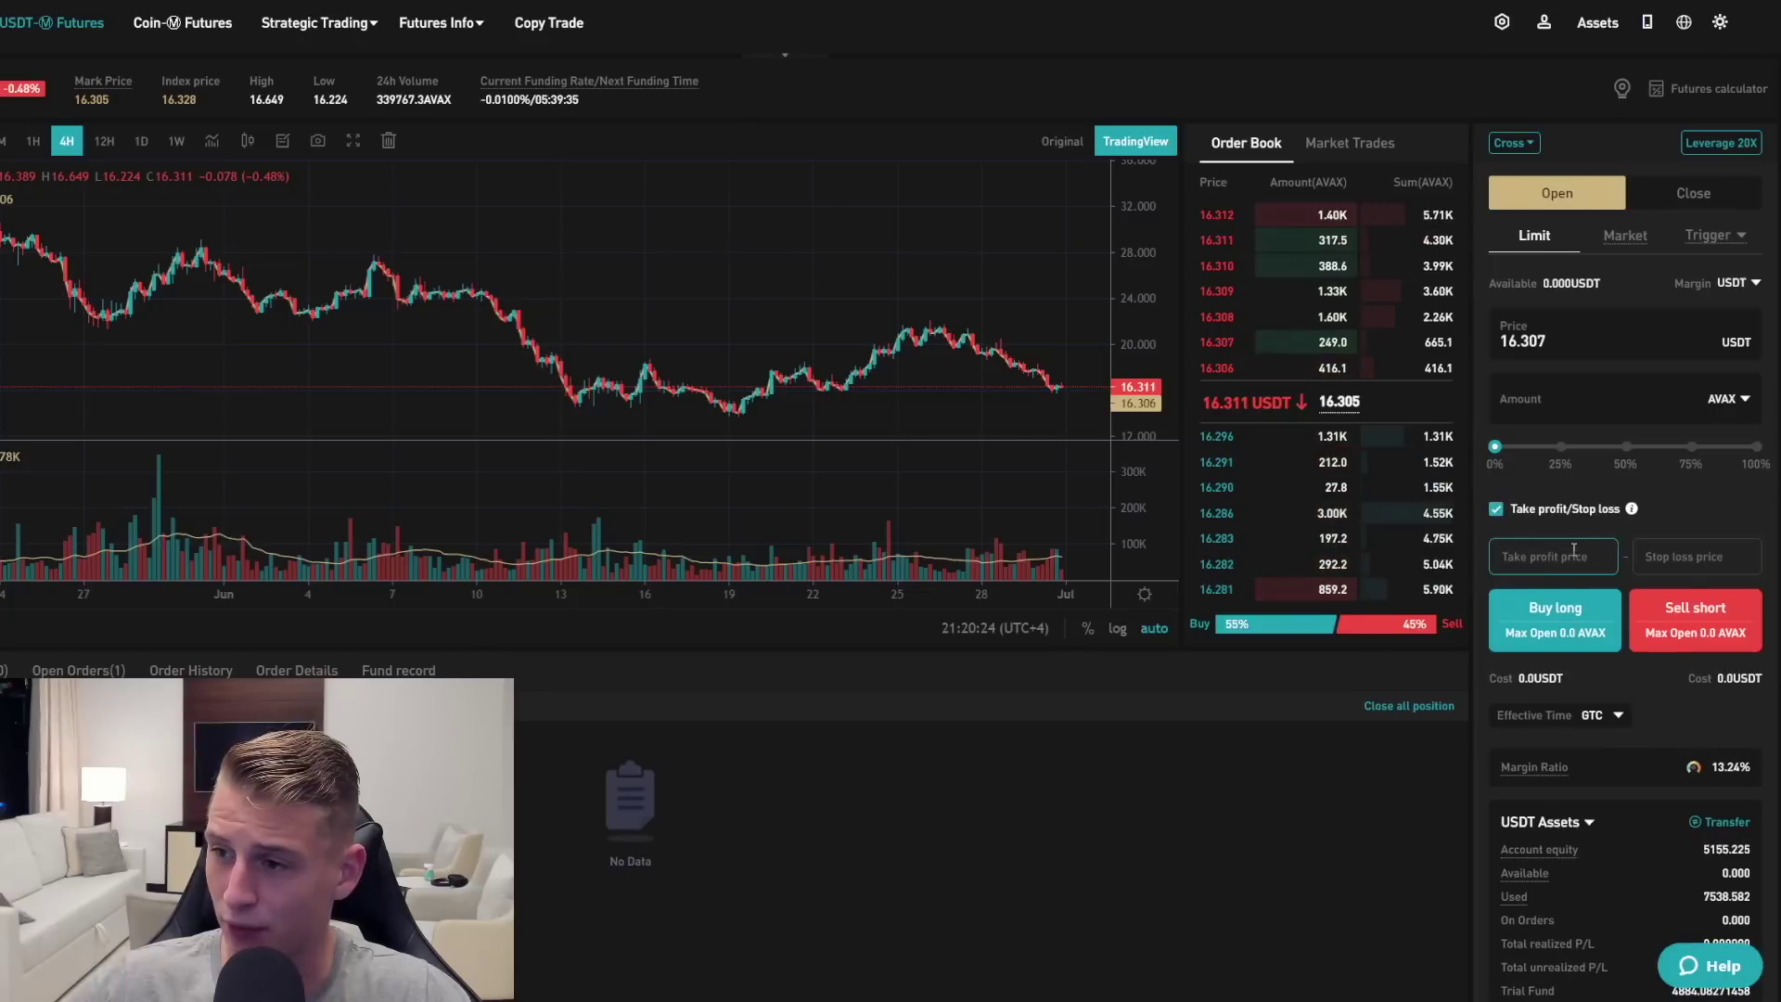